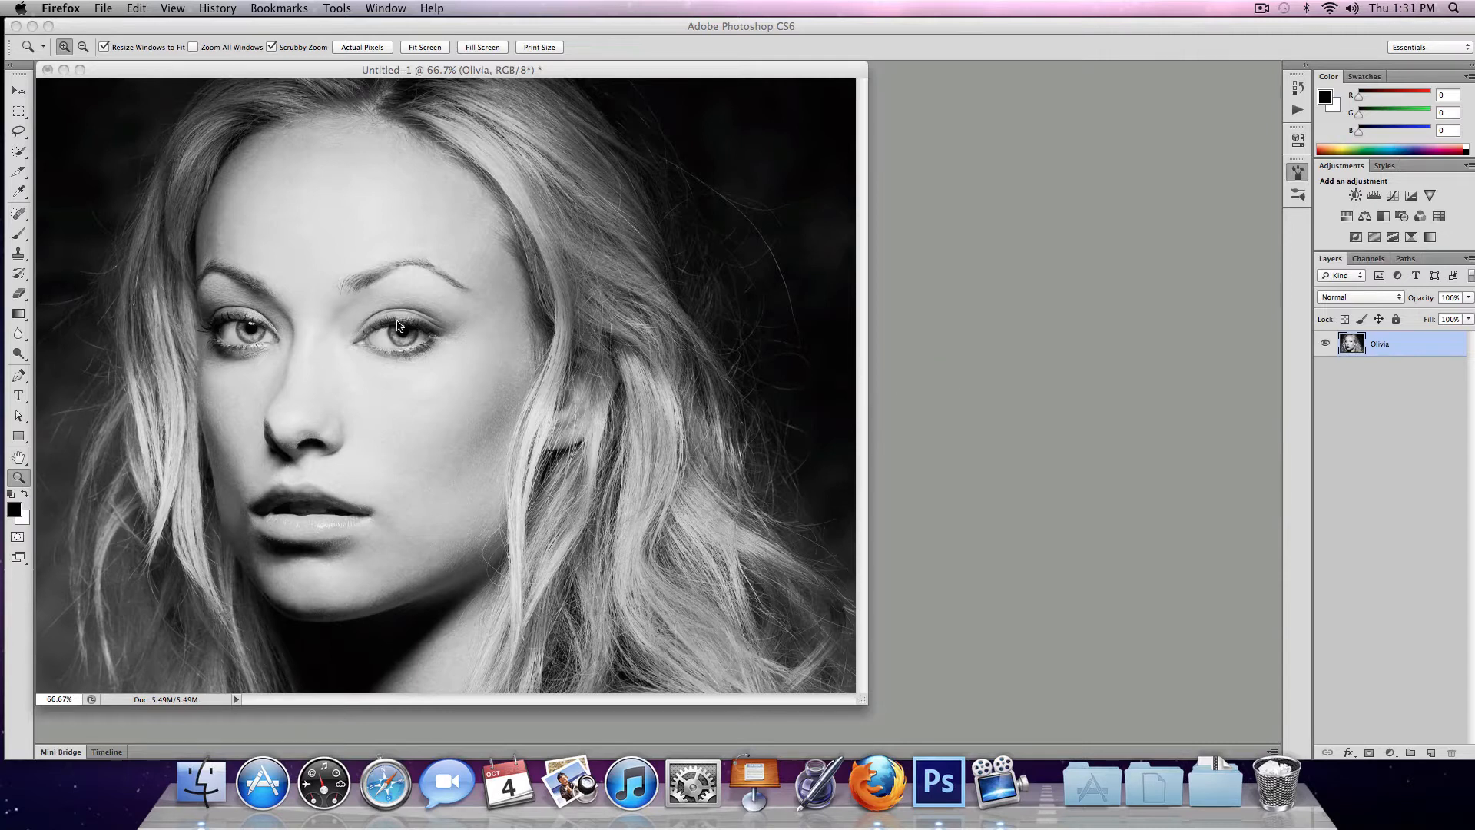
- Enlarge the document window so grey space surrounds the portrait, and widen the panel column holding the layers
left_click(861, 695)
left_click_drag(873, 699, 1041, 719)
left_click(1254, 162)
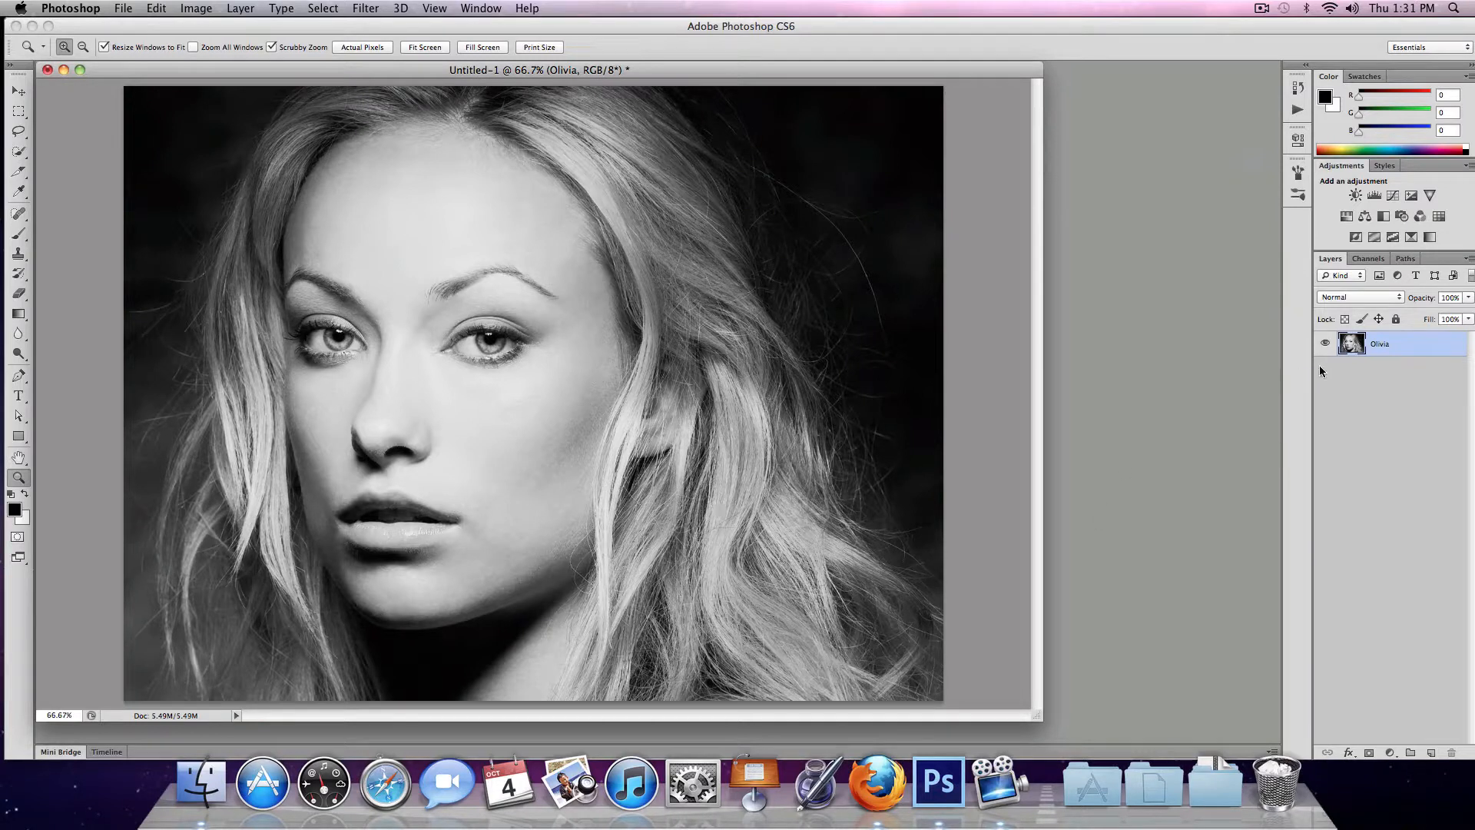
left_click_drag(1313, 366, 1113, 366)
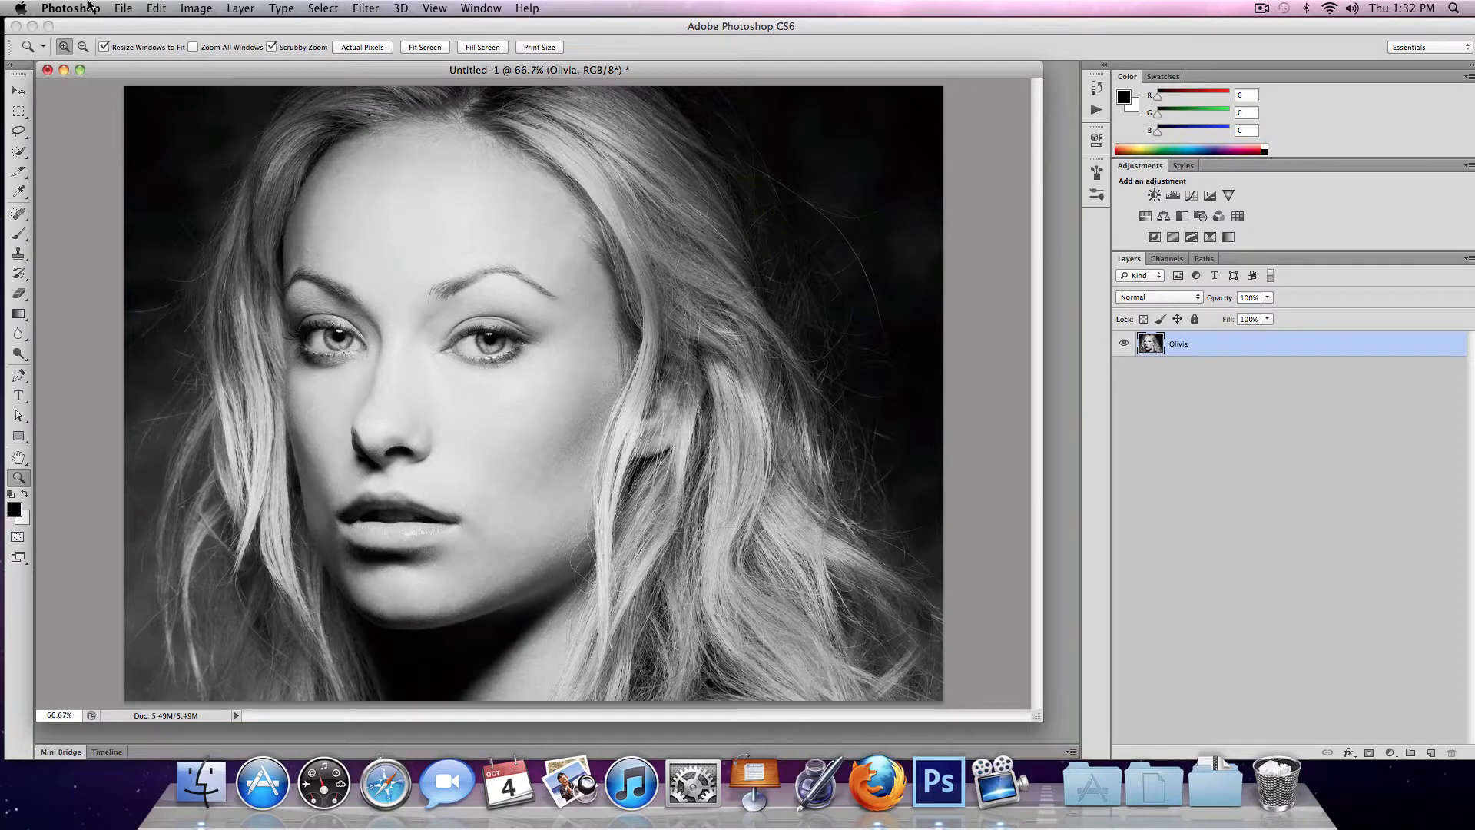
- Minimize the Photoshop application frame and the portrait document to reach the desktop, and switch to Firefox
left_click(34, 27)
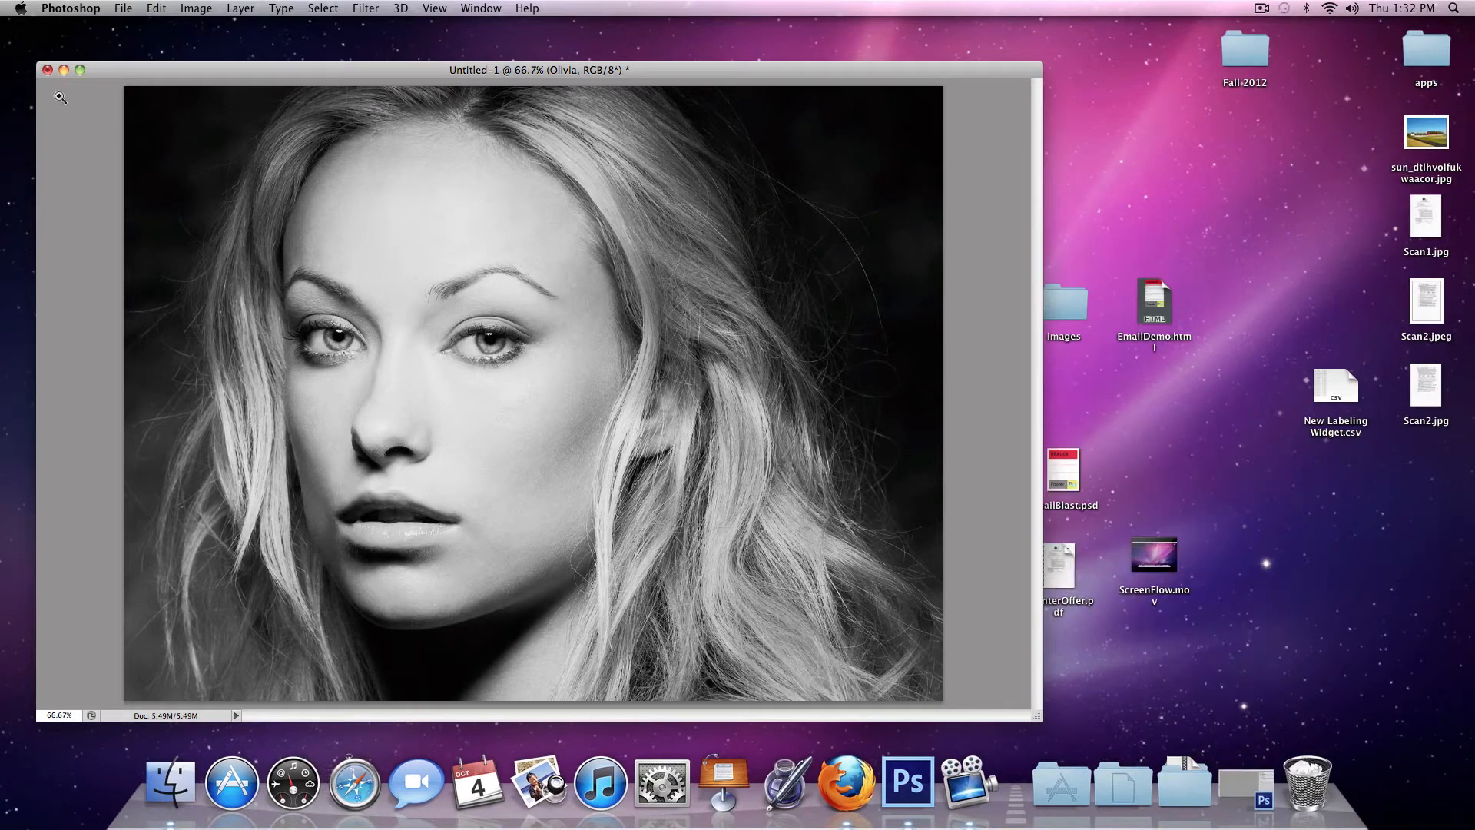
left_click(65, 70)
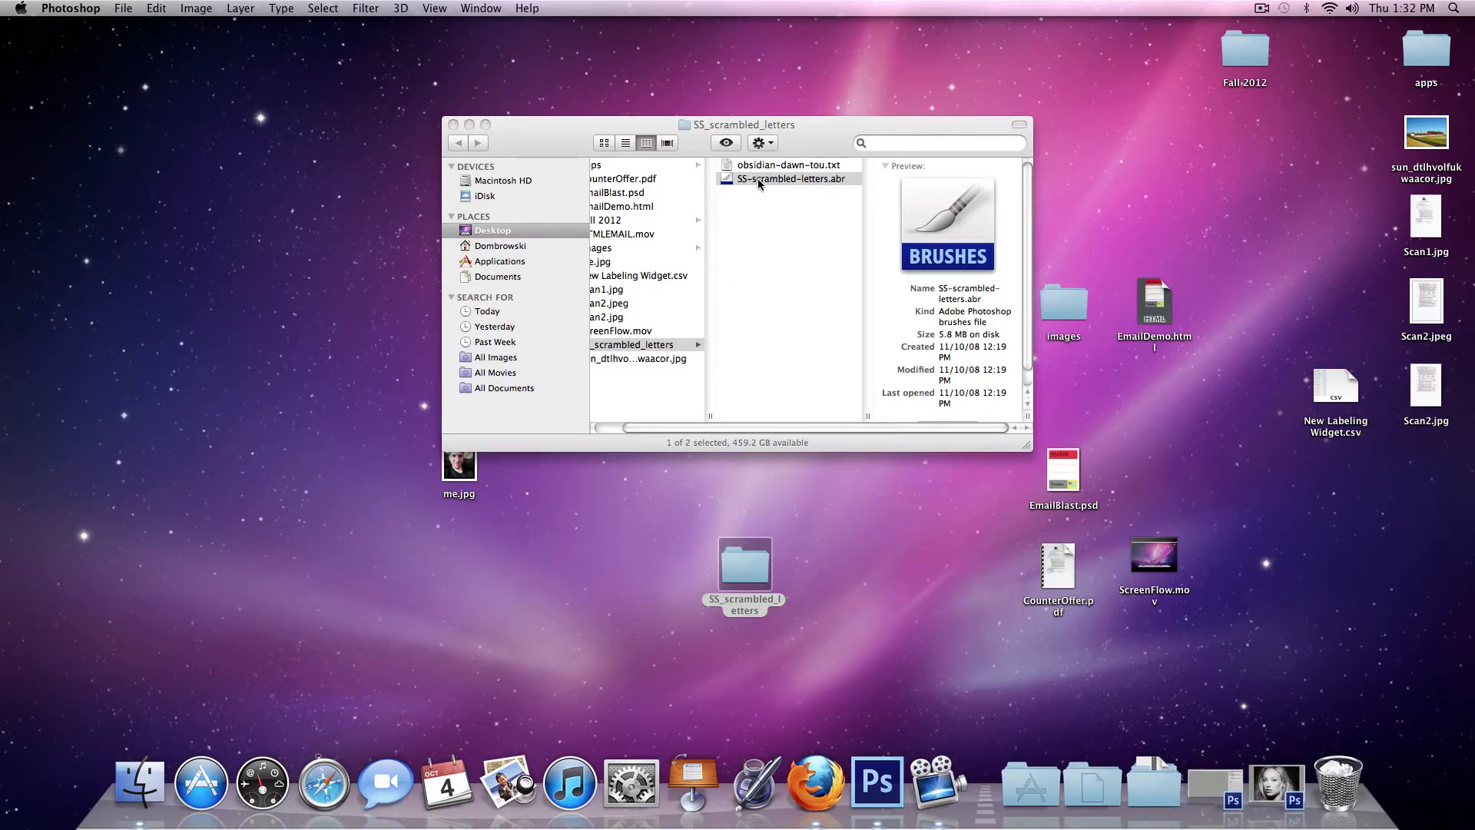
left_click(815, 782)
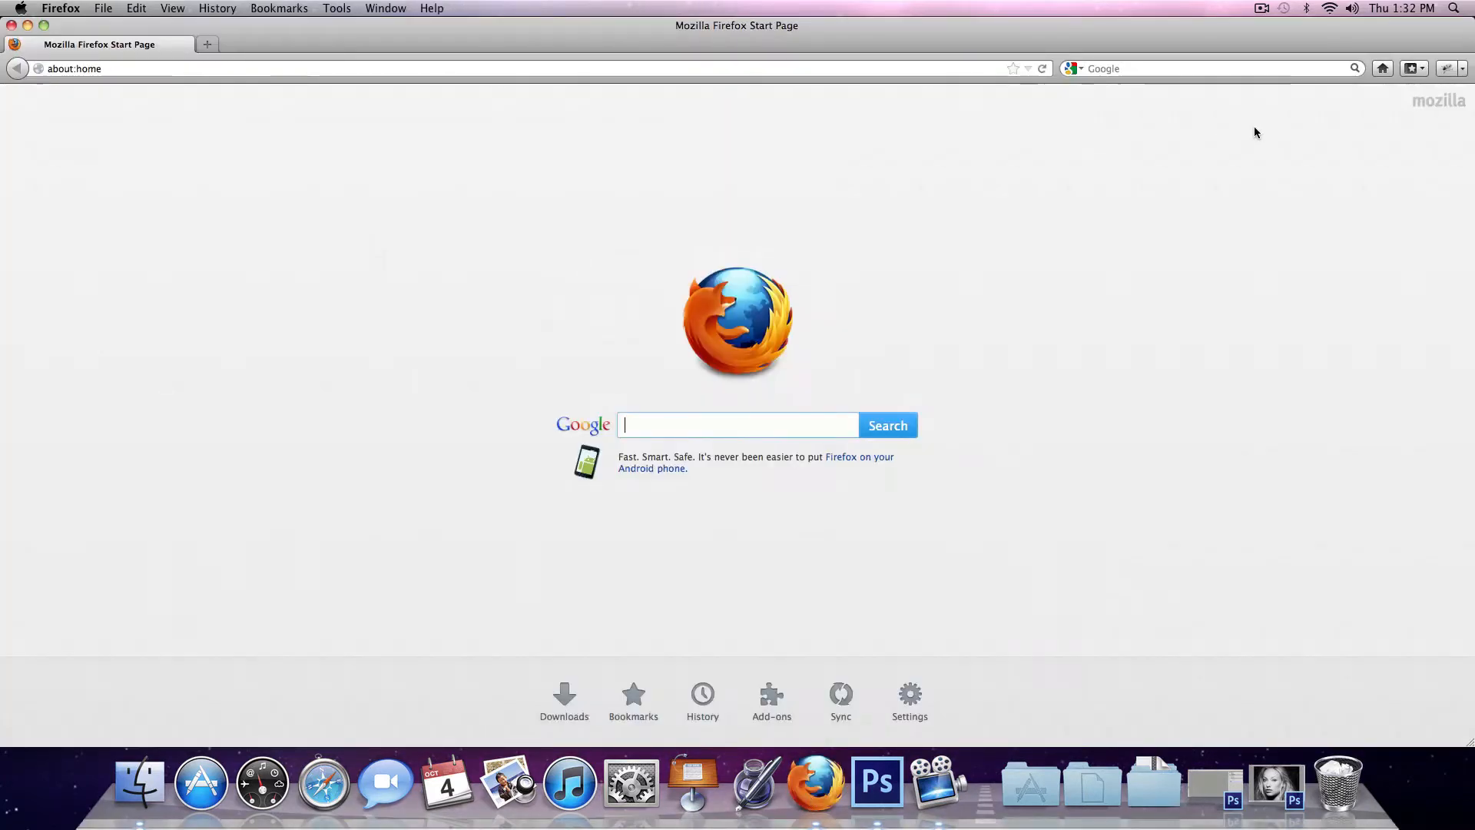
- Search the web for "scrambled letter brush photoshop"
left_click(1152, 70)
type("sca")
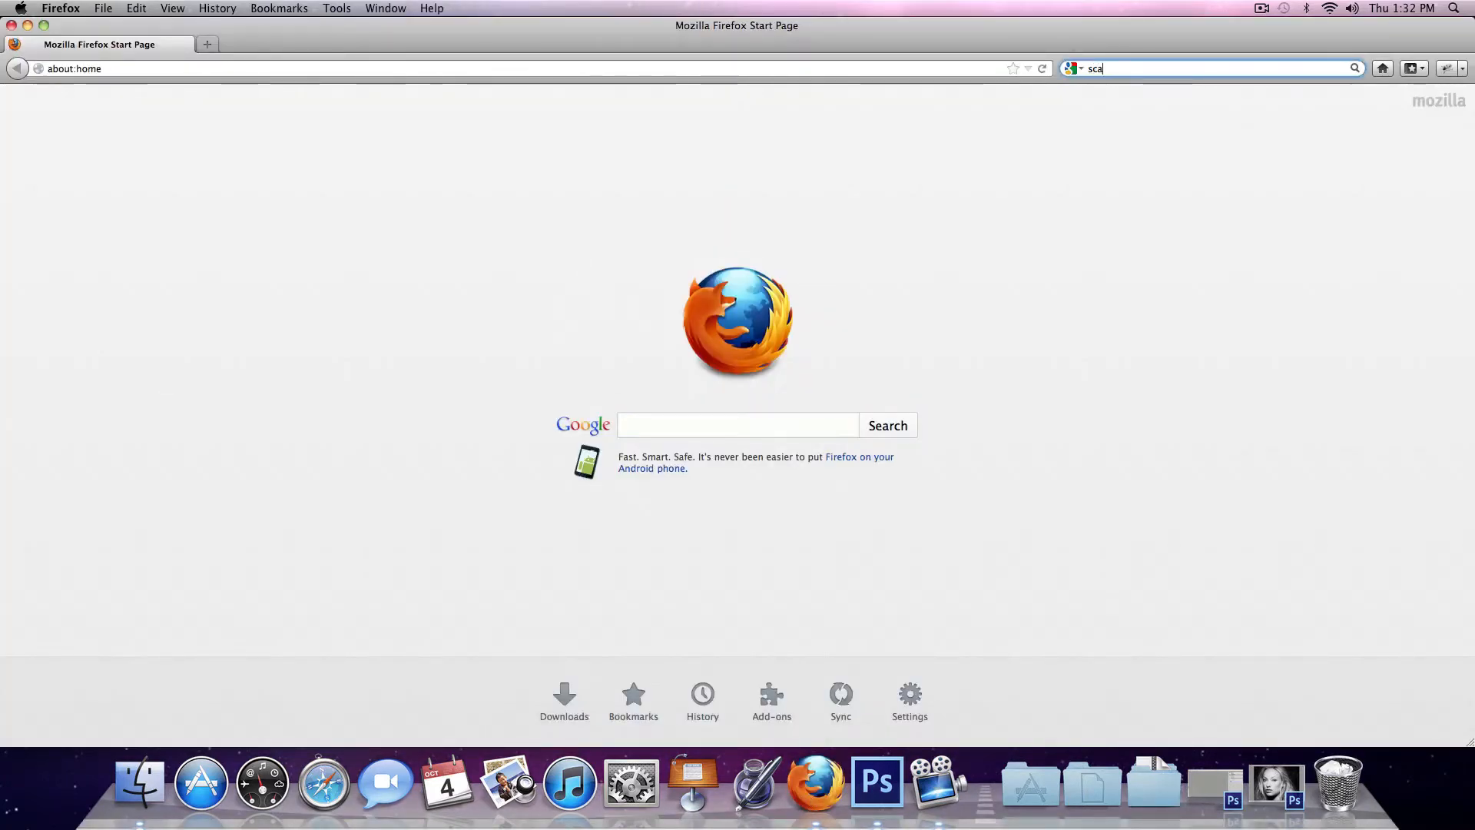
type("amb")
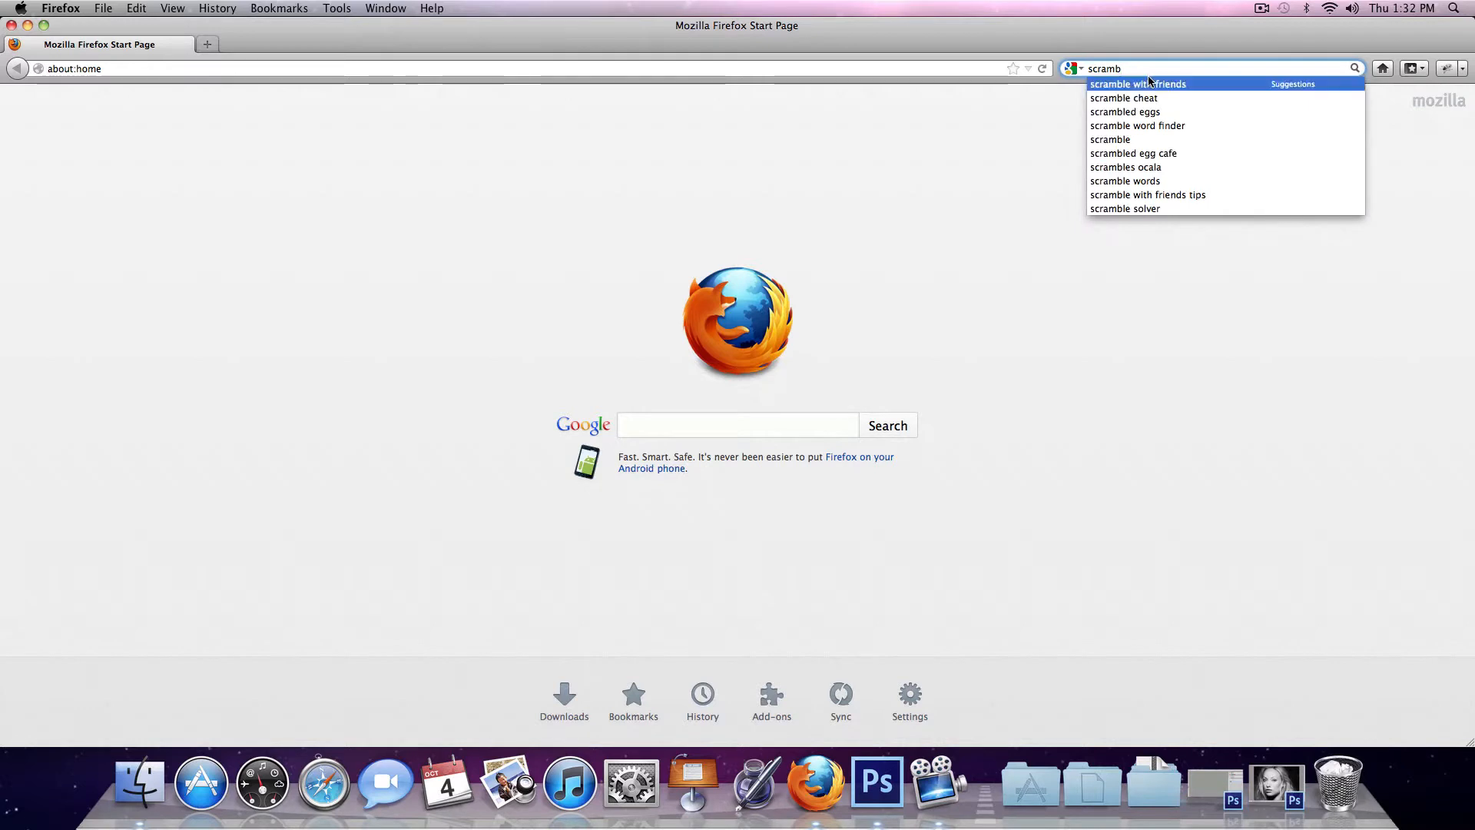
type("led le")
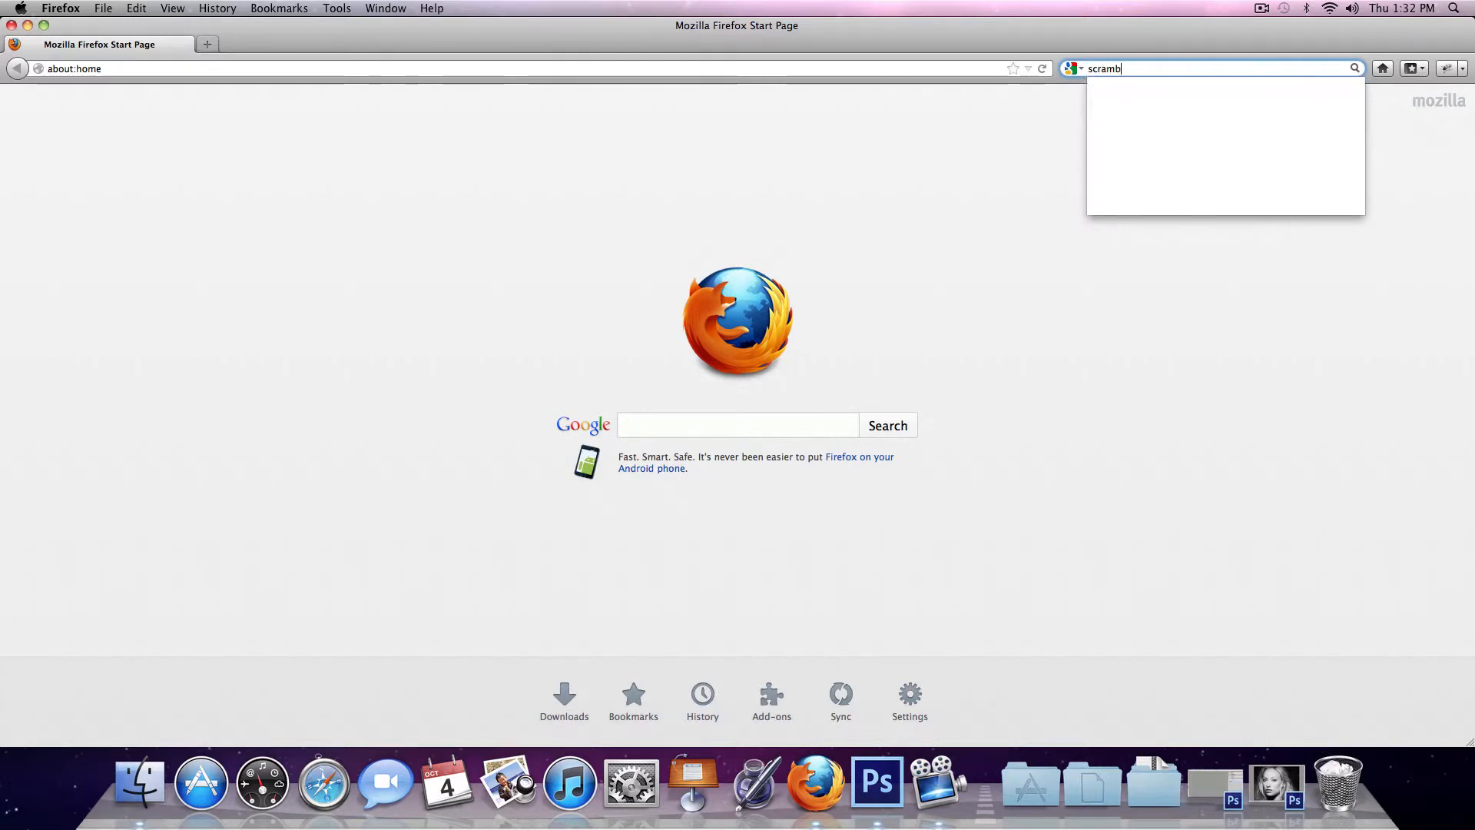
type("tter brush photosh")
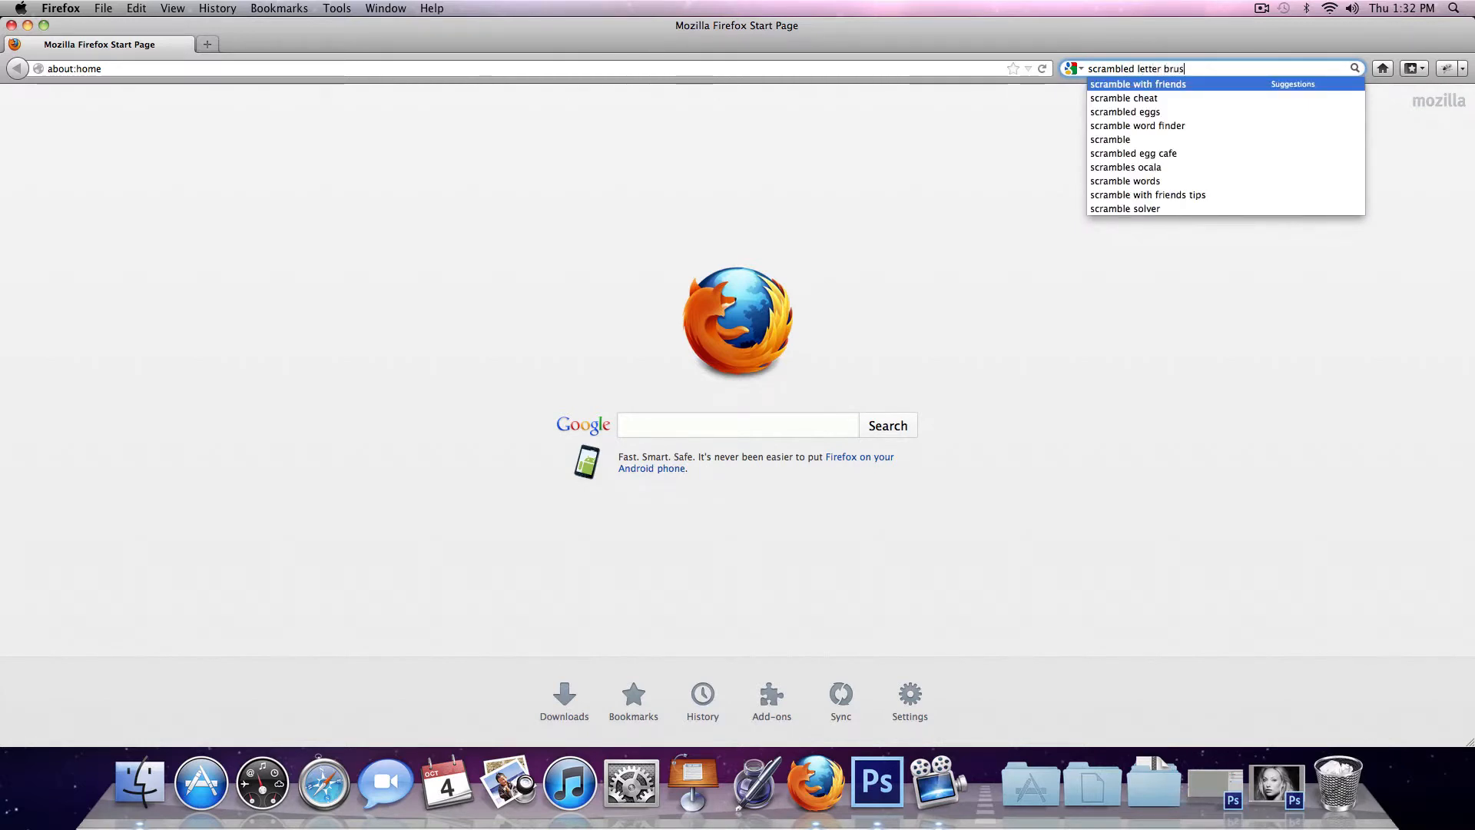
type("op")
key("Return")
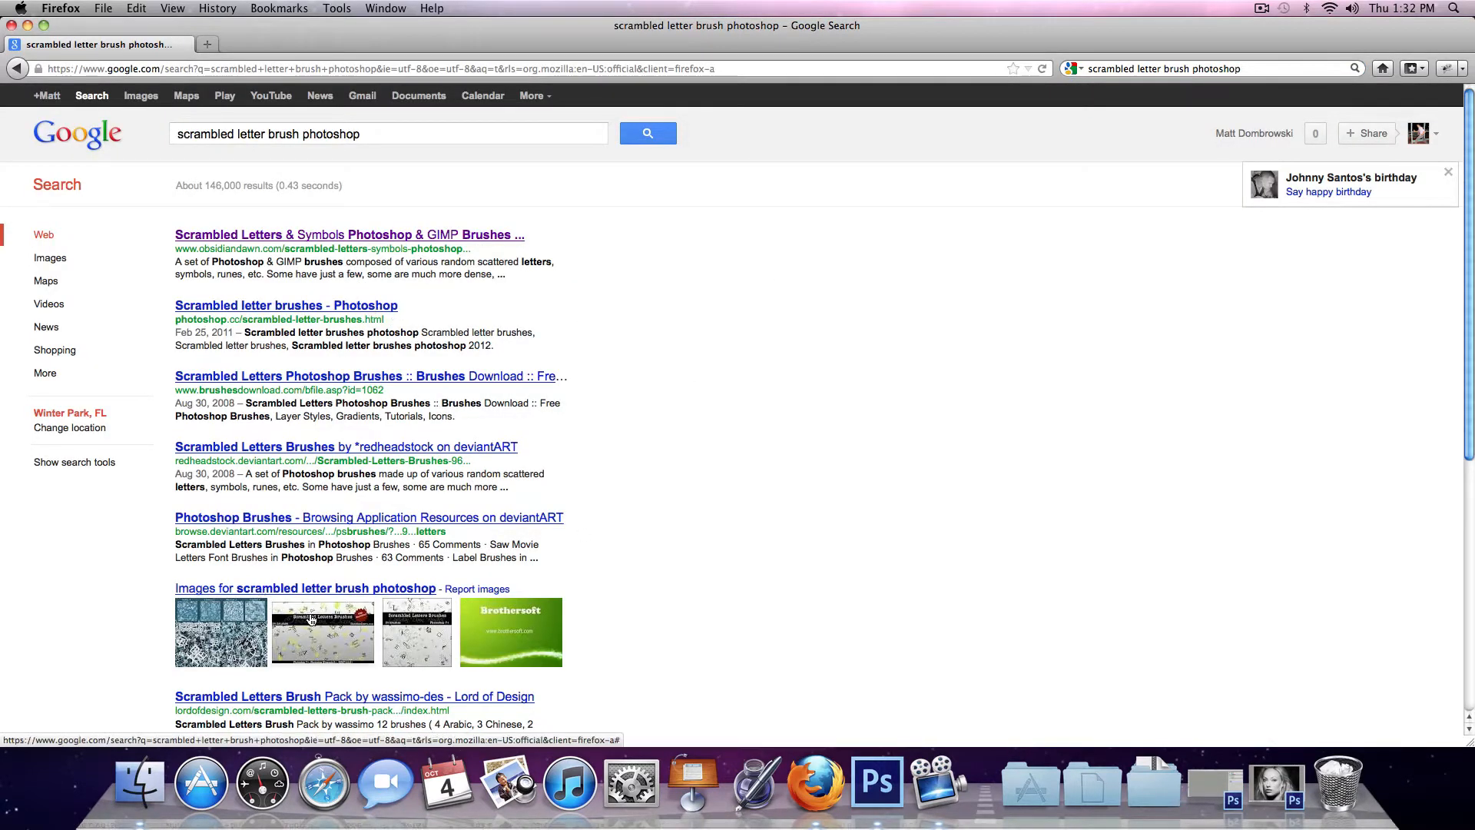
- Open the photoshop.cc scrambled letter brushes result, examine its page and enlarged preview image, and return to the search results
left_click(248, 306)
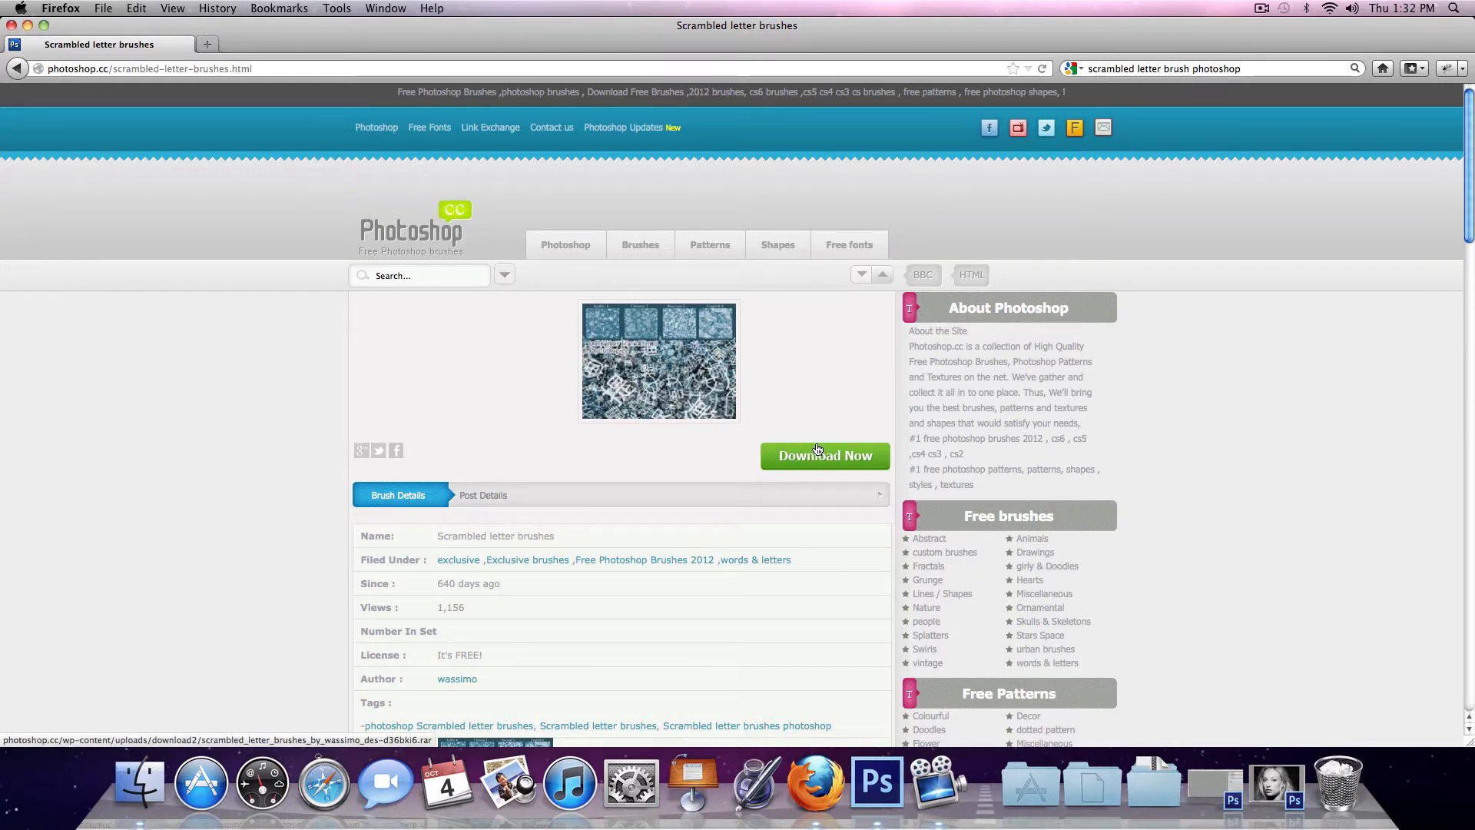
scroll(492, 535, "down", 3)
scroll(492, 536, "down", 5)
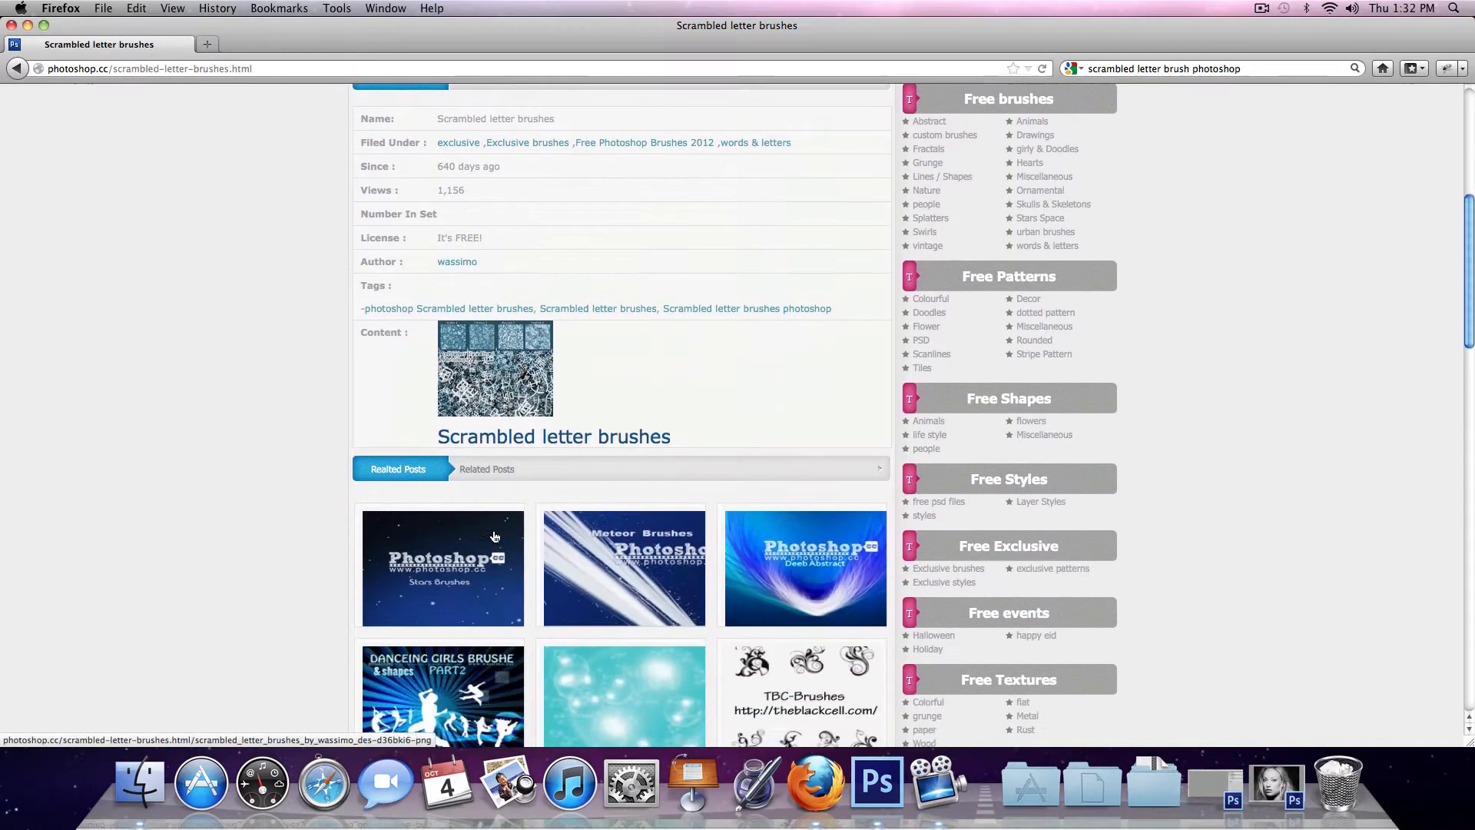
scroll(494, 536, "up", 5)
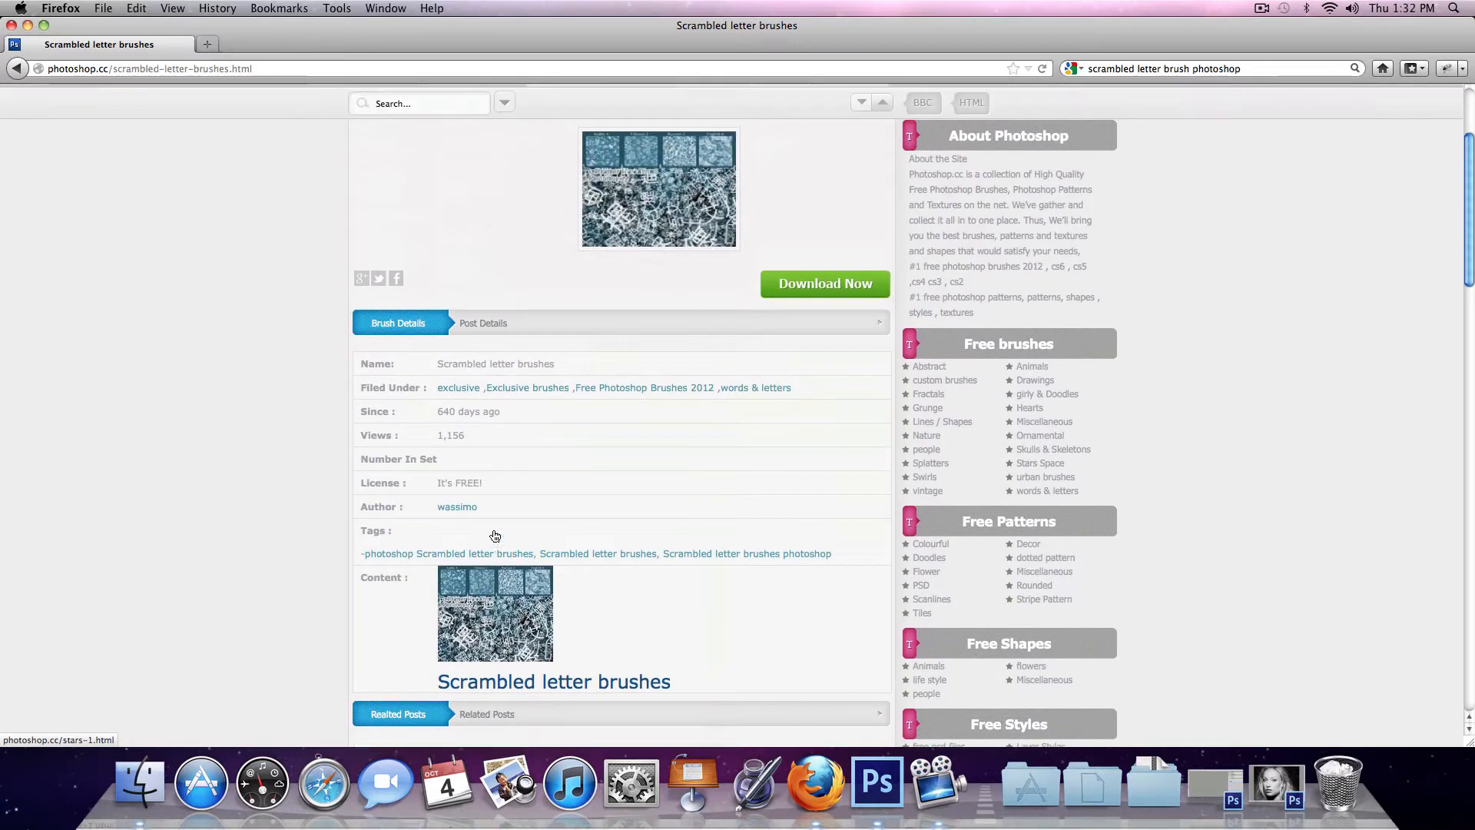
left_click(544, 644)
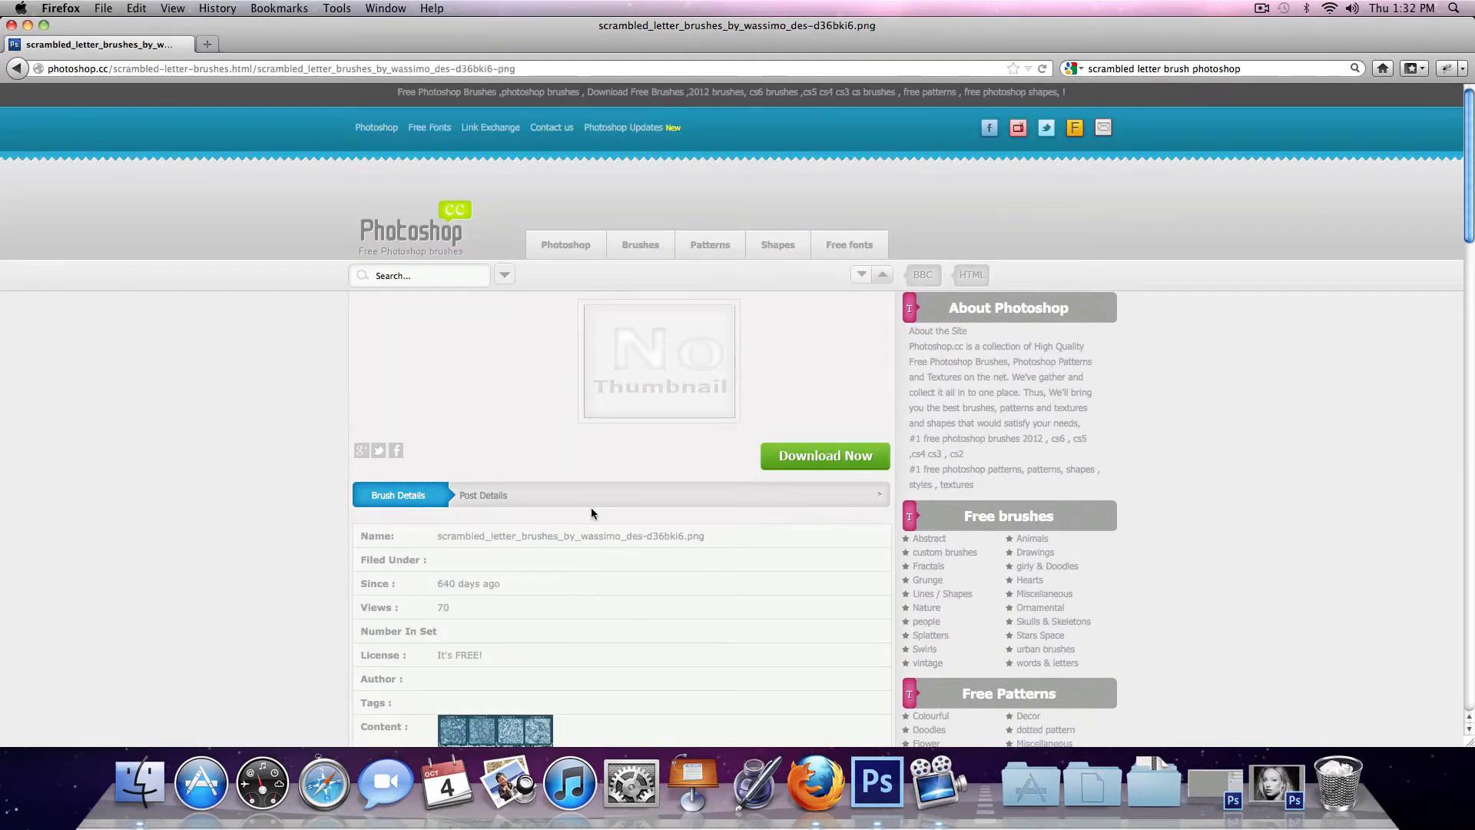
scroll(592, 507, "down", 4)
left_click(458, 533)
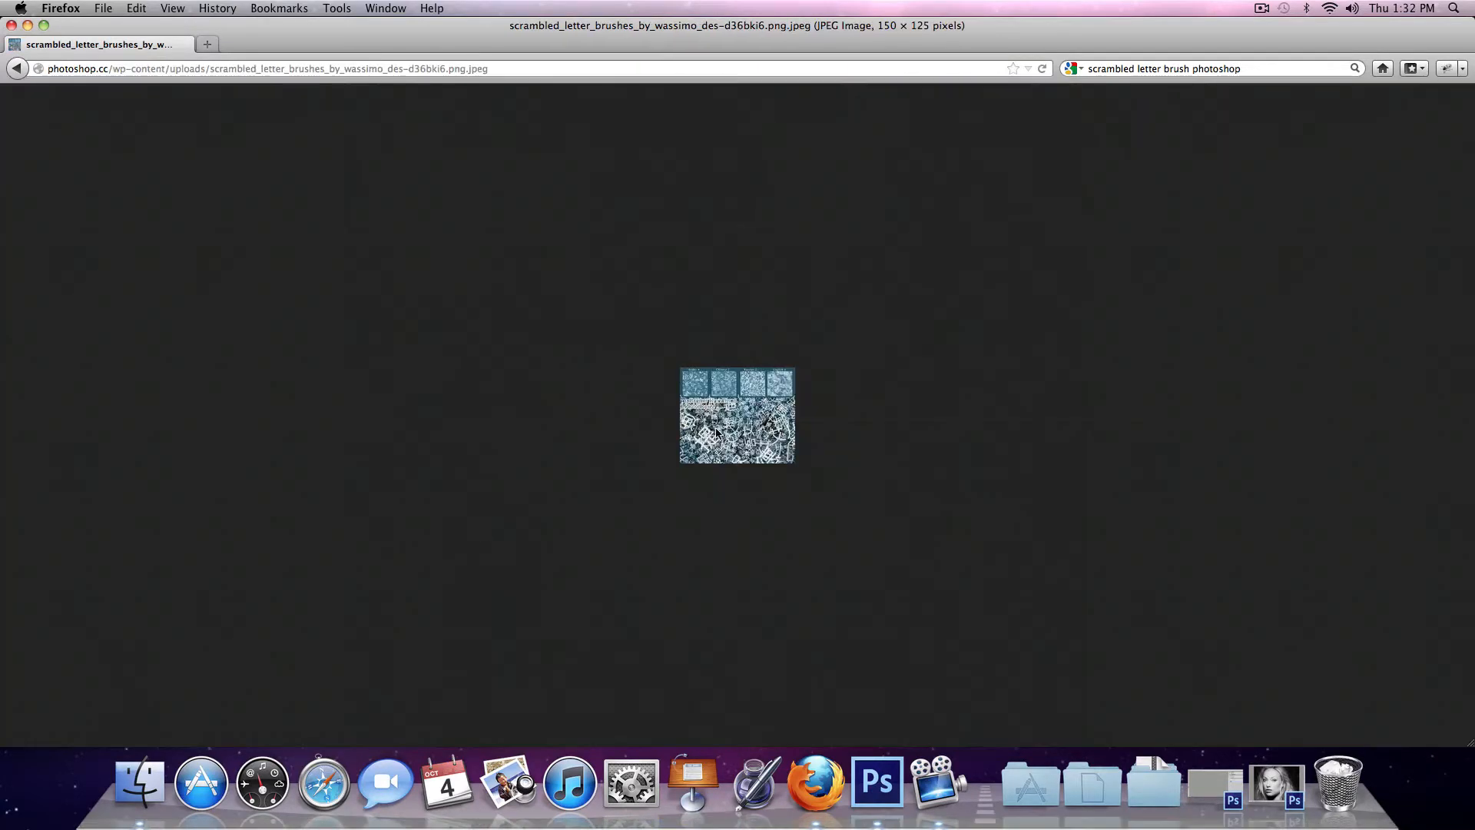
left_click(19, 69)
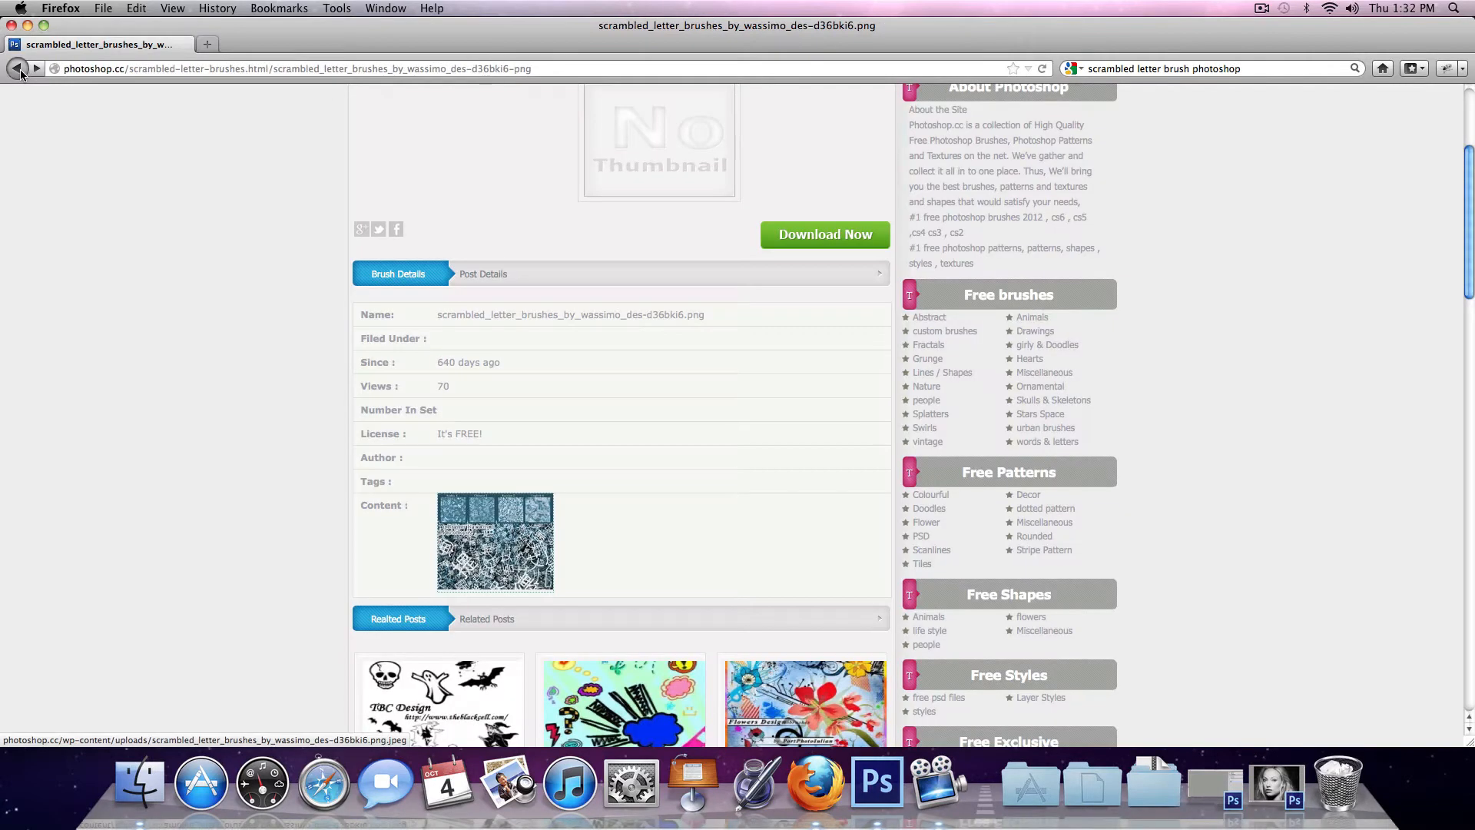
left_click(19, 69)
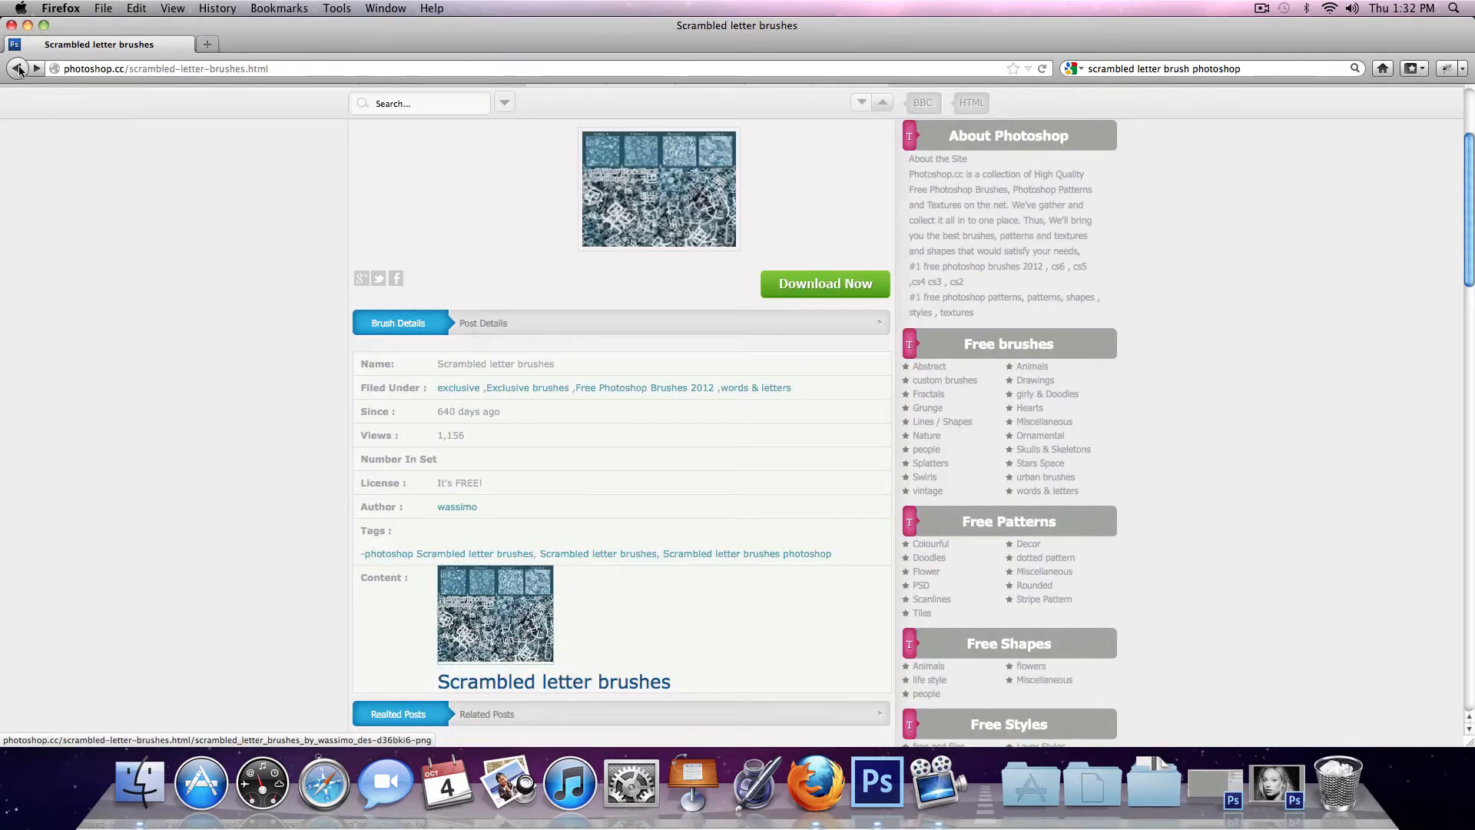
left_click(17, 69)
- View the brushesdownload.com result and the Scrambled Letters Brushes page on deviantART
left_click(230, 377)
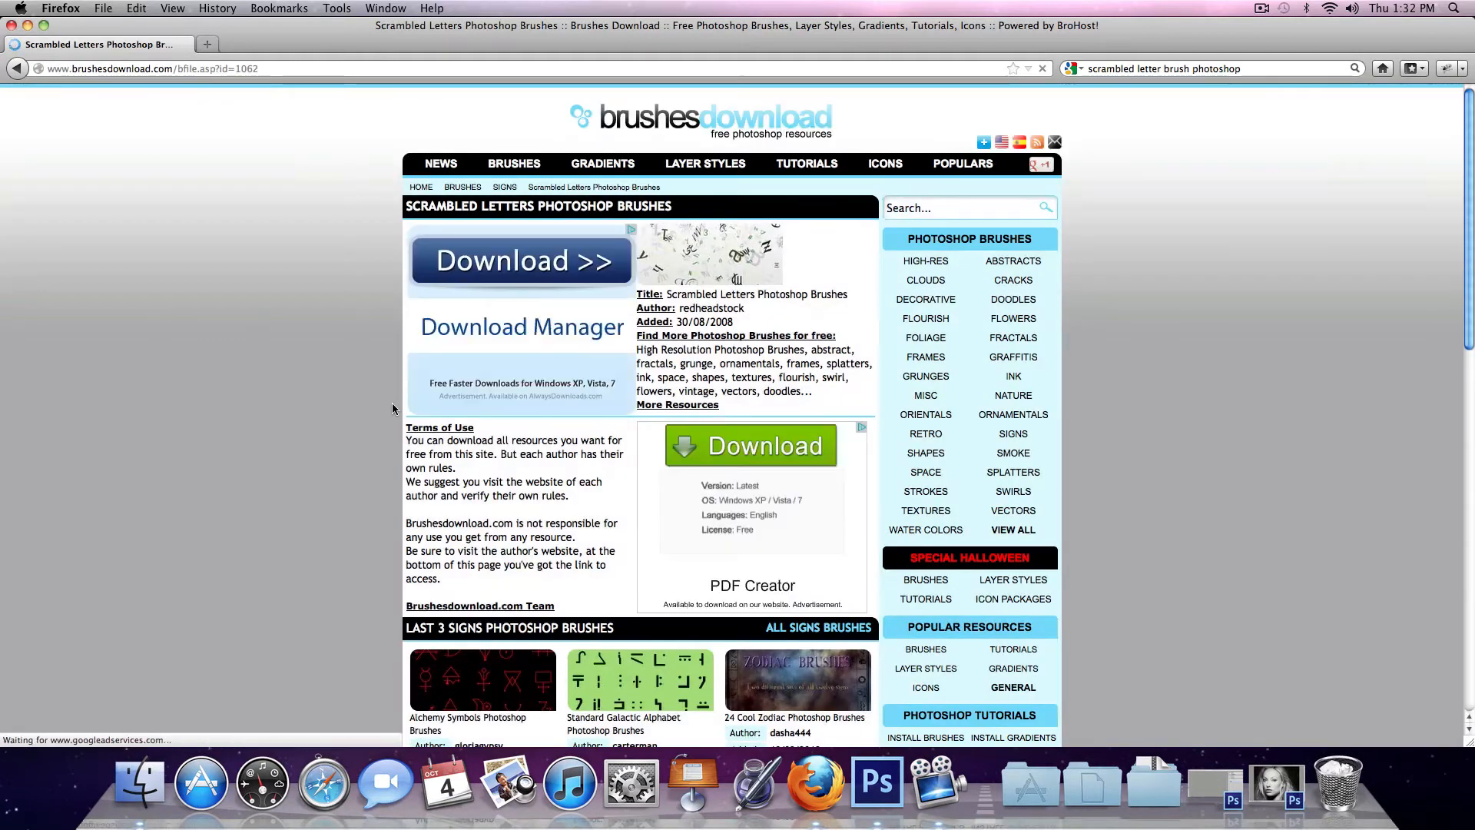
left_click(18, 69)
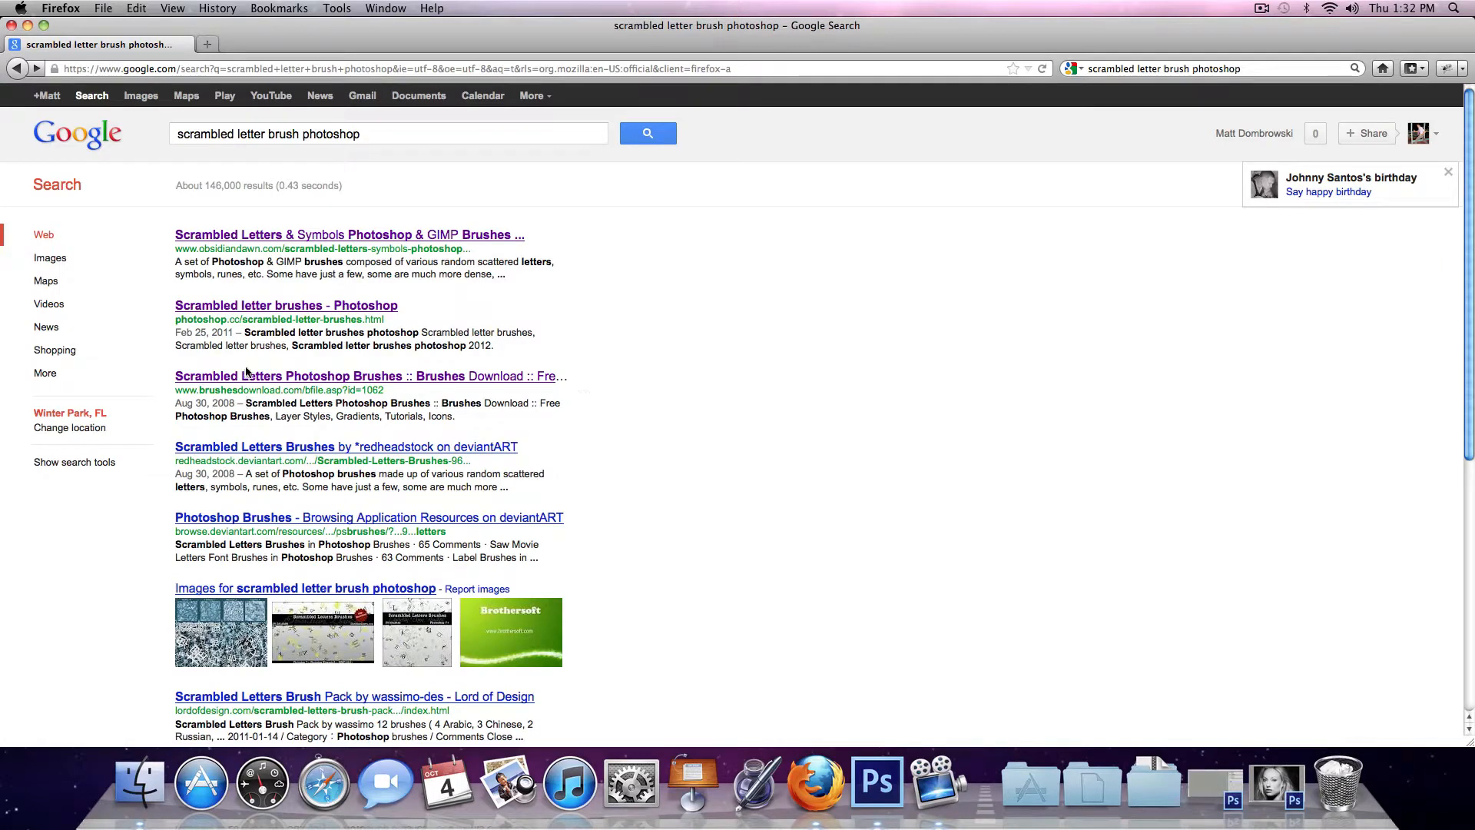
left_click(271, 449)
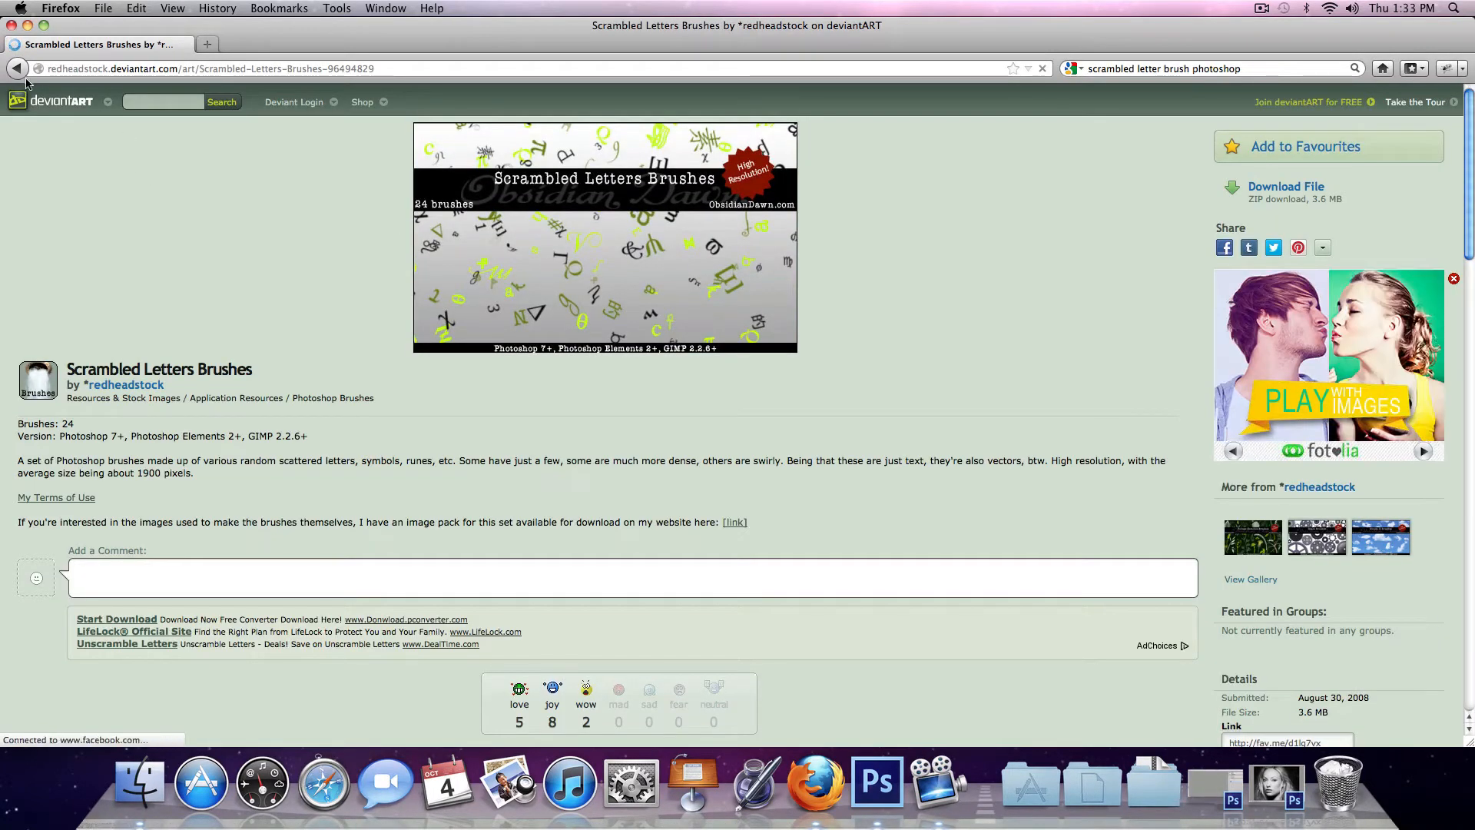
- Close the browser and the SS_scrambled_letters folder window, switch back to Photoshop and restore the minimized portrait document
left_click(12, 26)
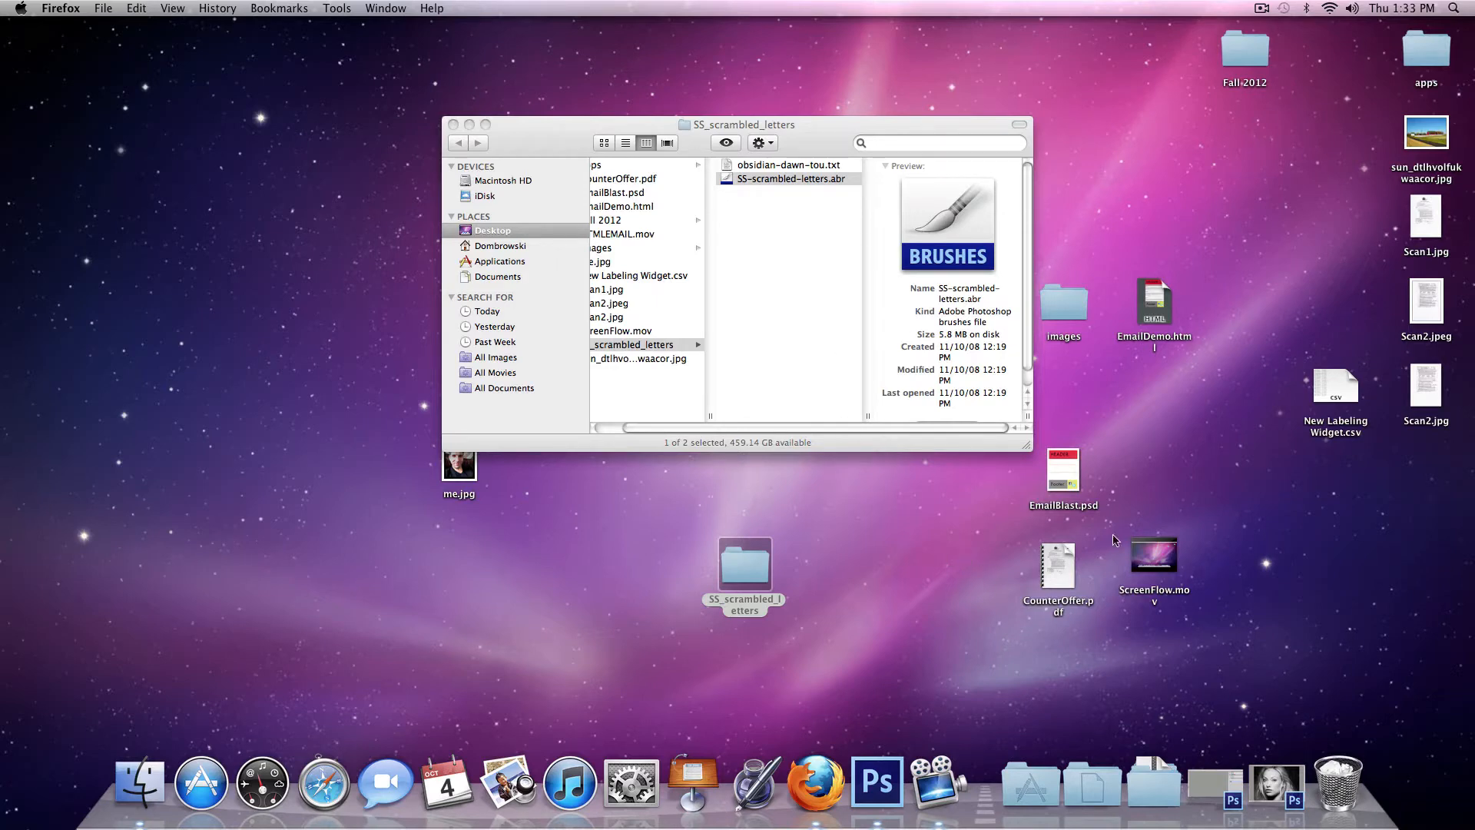
left_click(453, 125)
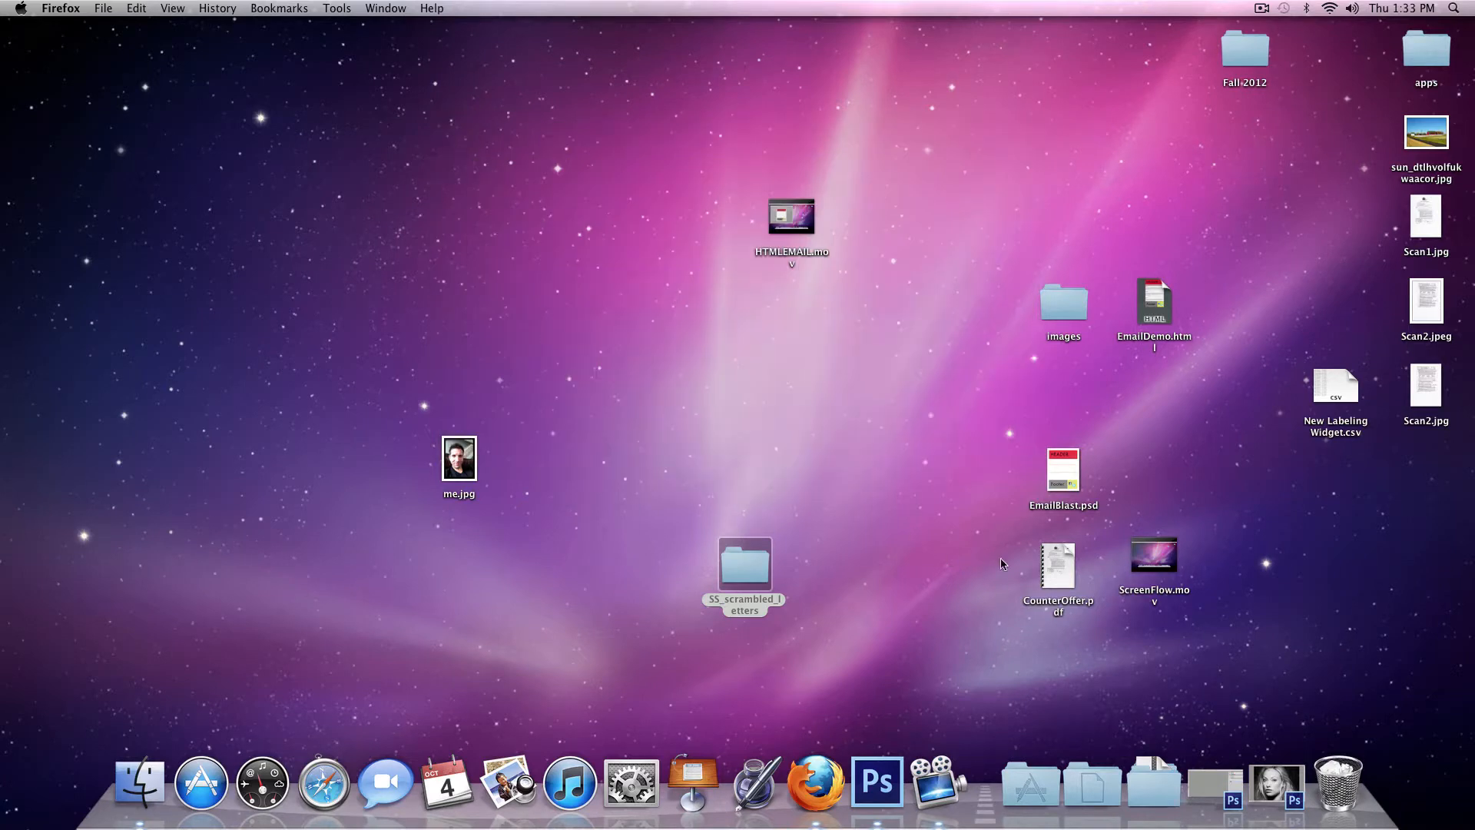
left_click(877, 782)
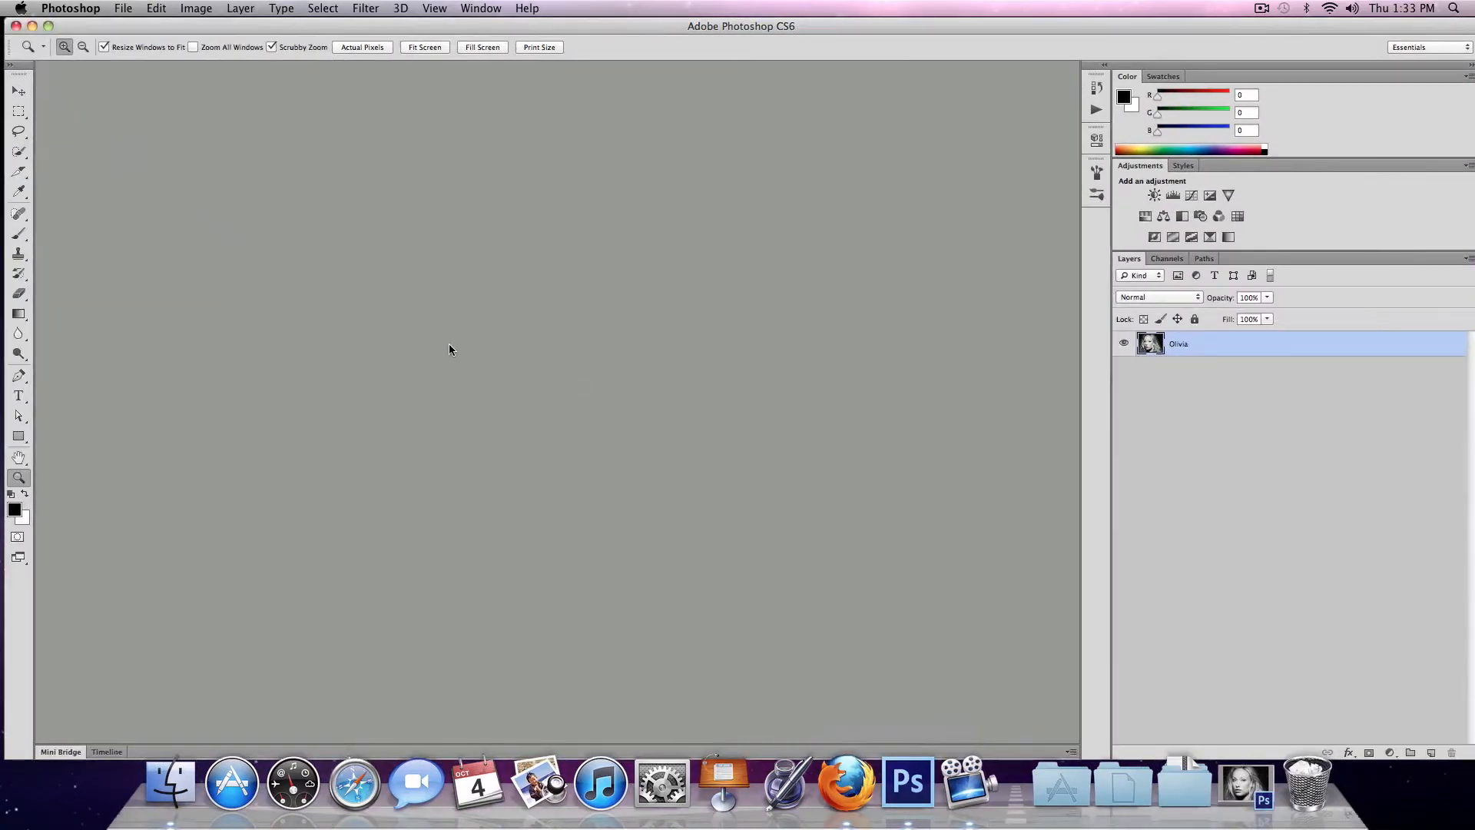
left_click(1245, 782)
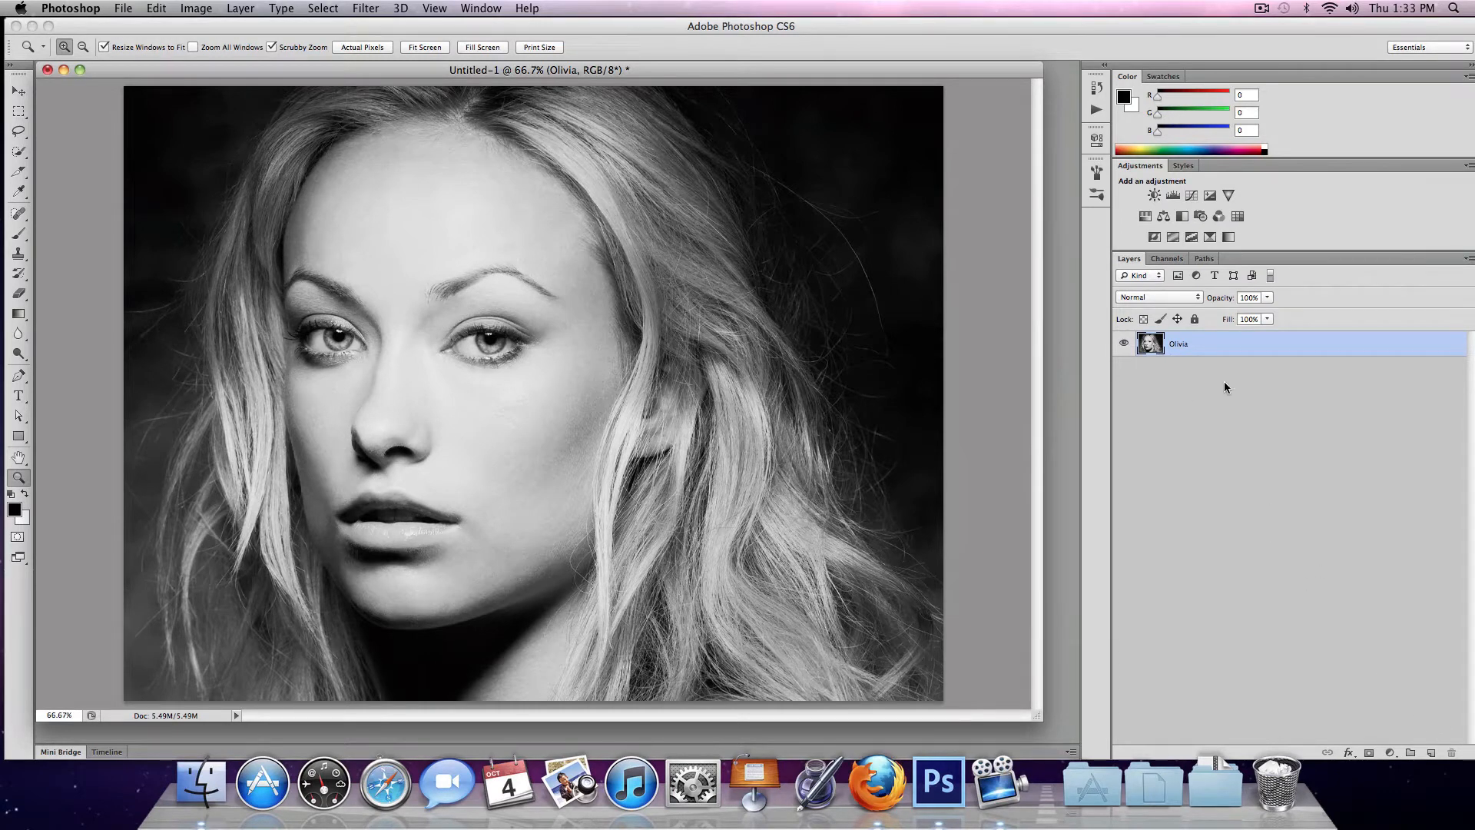
- Create a new layer group above the portrait layer and name it "Letters"
left_click(1410, 754)
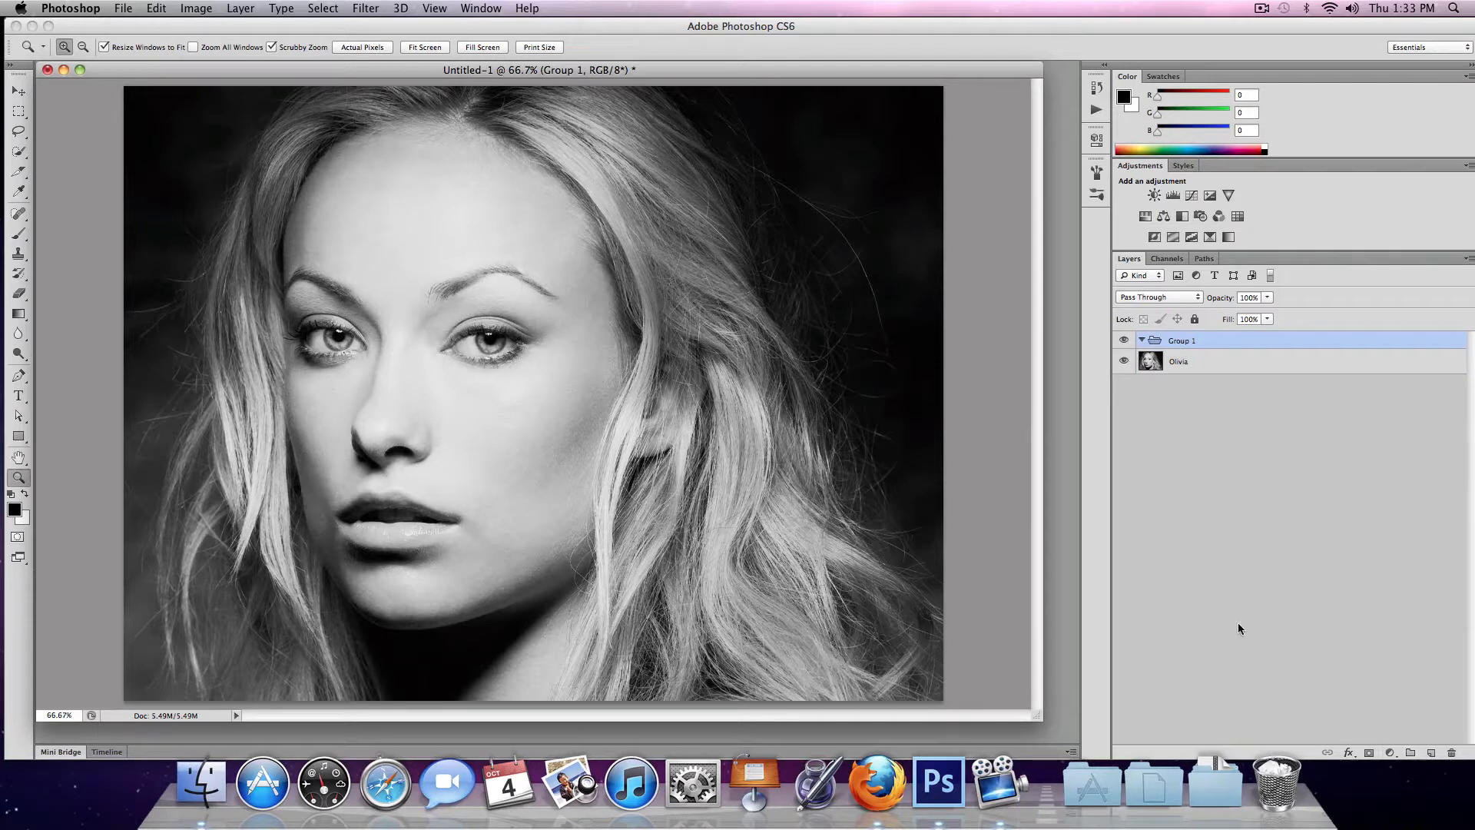
double_click(1183, 341)
type("Letters")
key("Return")
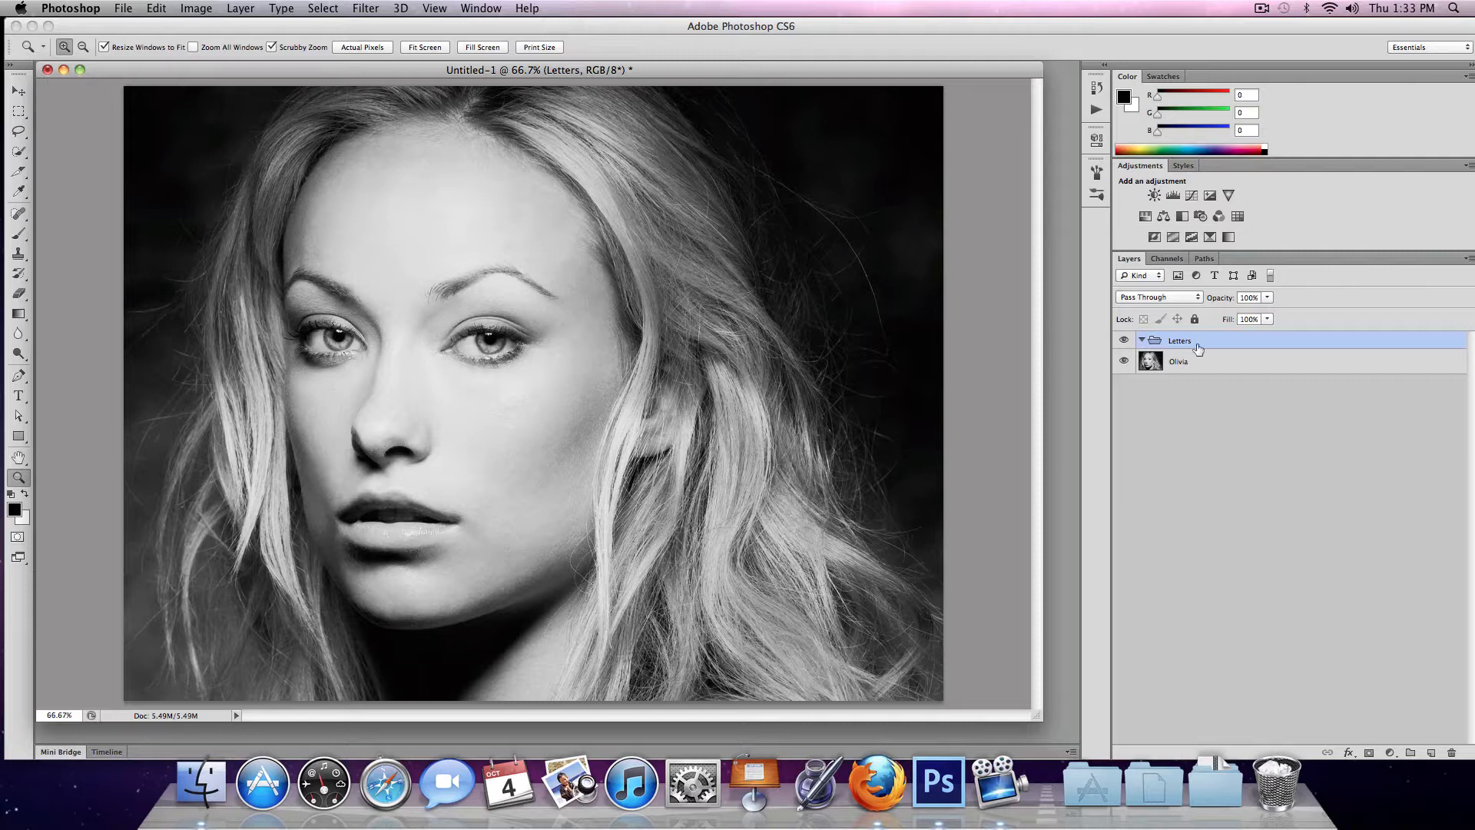
- Add a new empty layer beneath the Olivia layer and name it "bg"
left_click(1431, 753)
left_click_drag(1168, 367, 1160, 410)
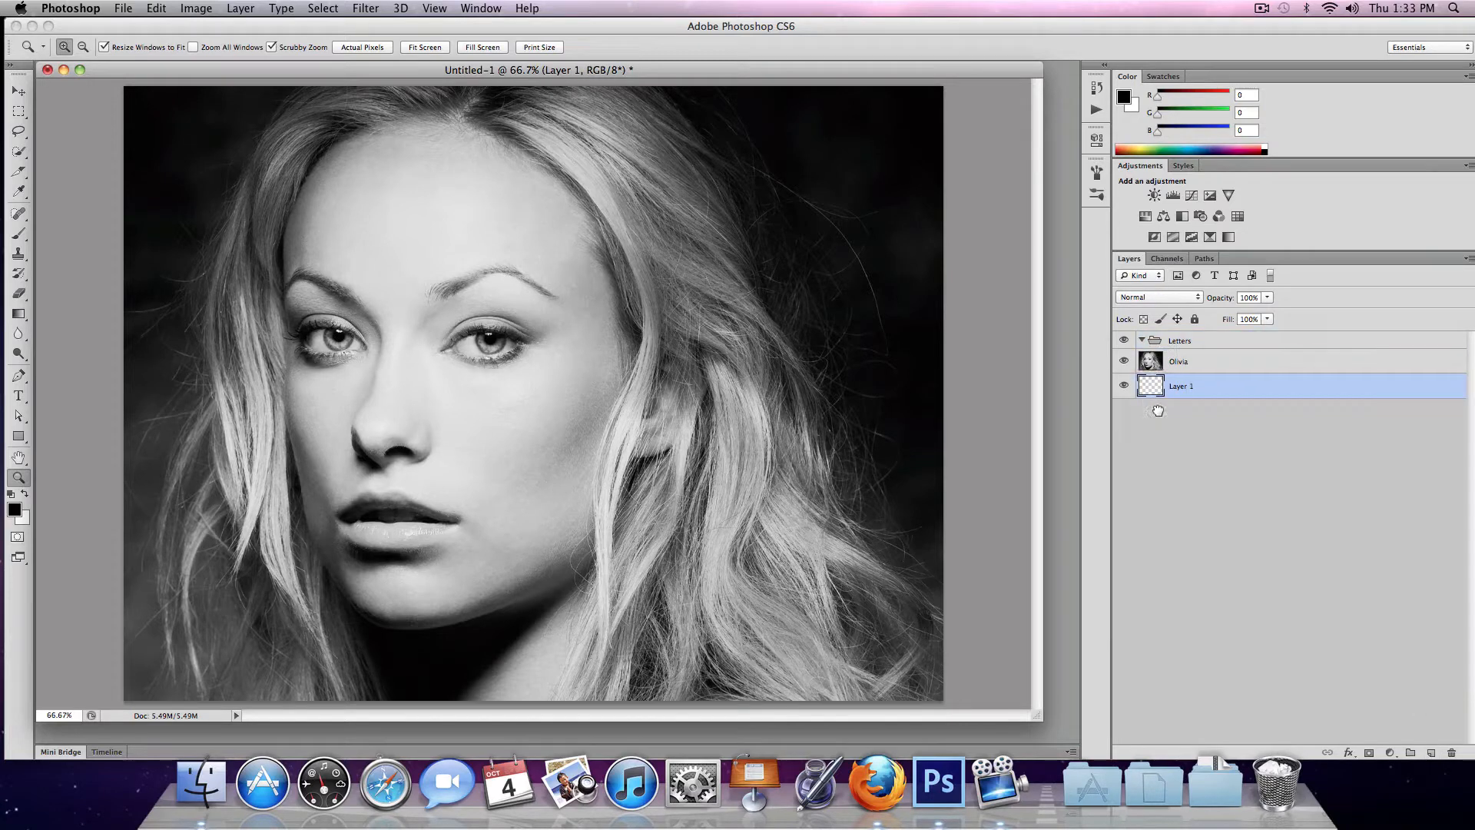
double_click(1181, 387)
type("bg")
key("Return")
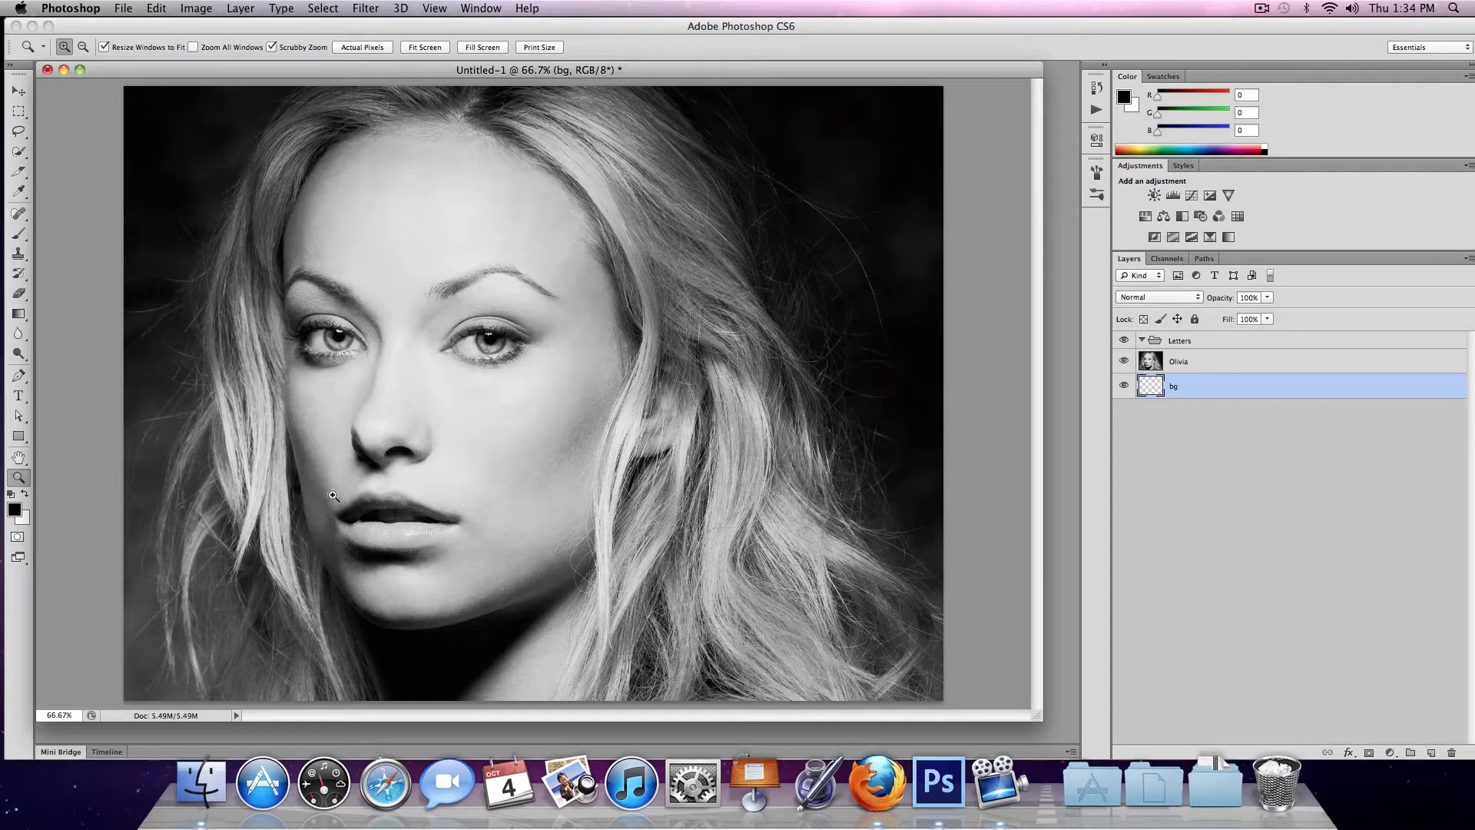
right_click(1047, 793)
mouse_move(1091, 703)
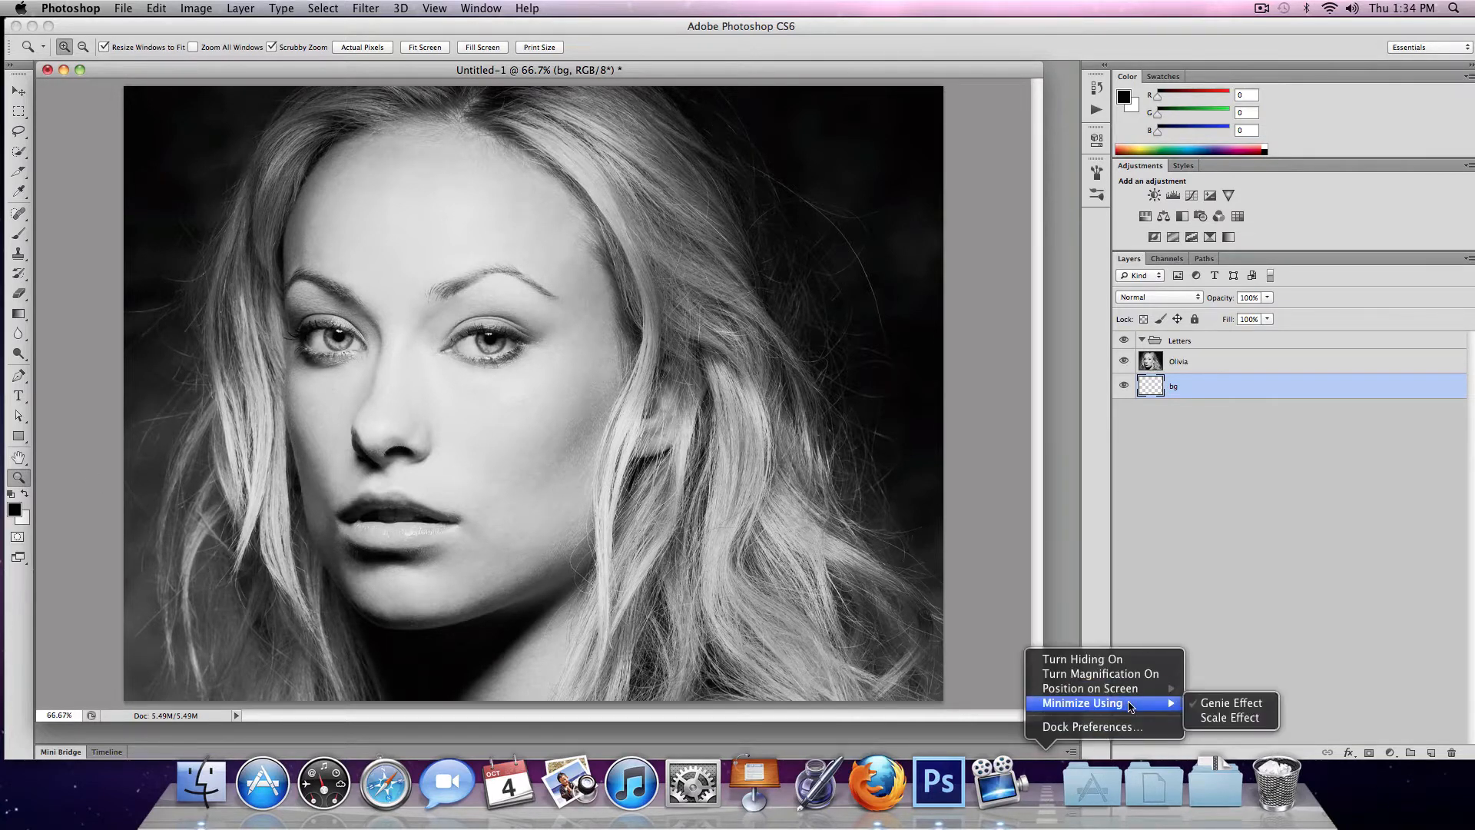
left_click(1389, 793)
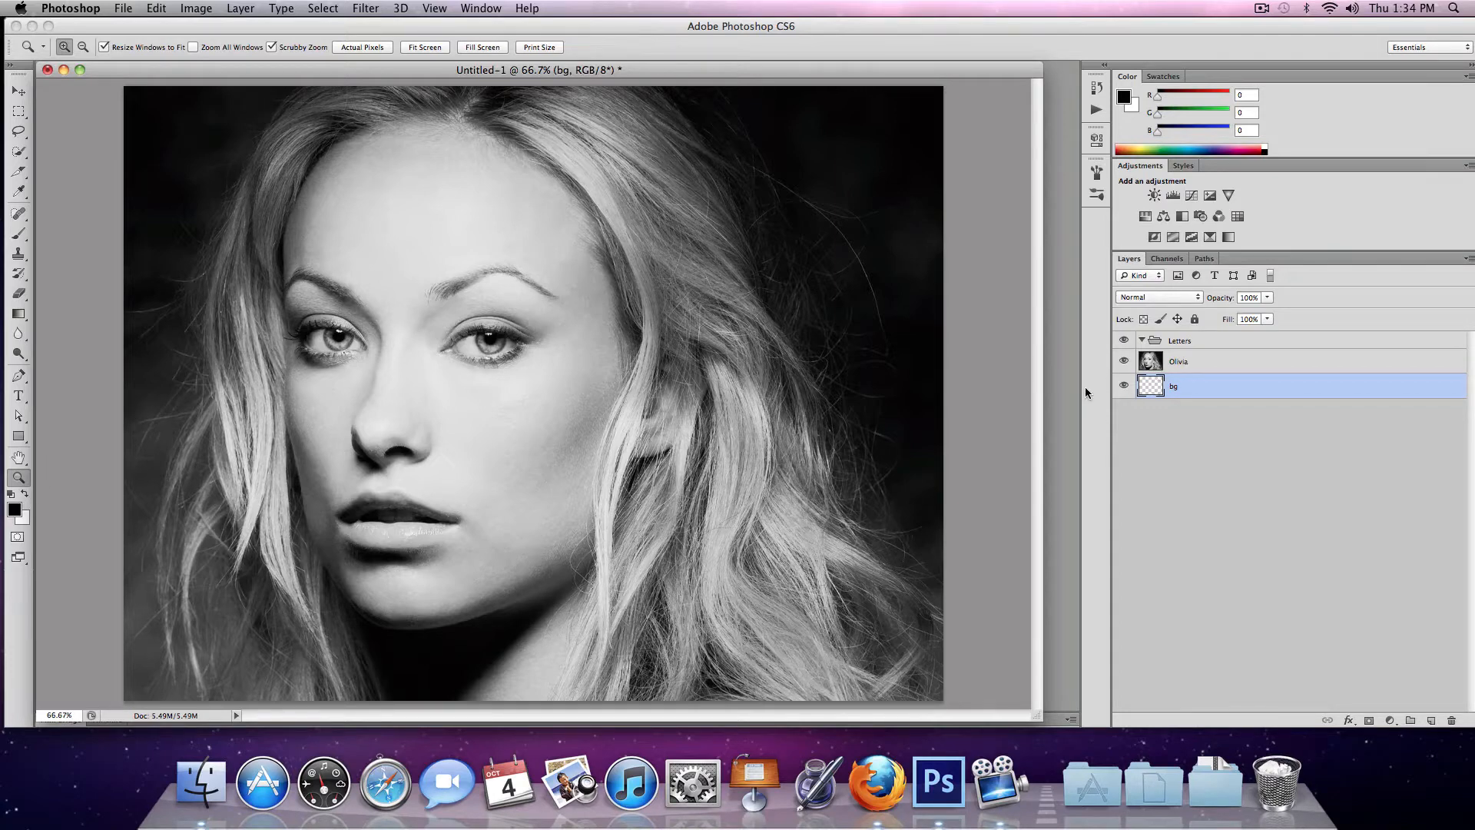
- Fill the bg layer with the black foreground color
key("super+BackSpace")
key("shift+BackSpace")
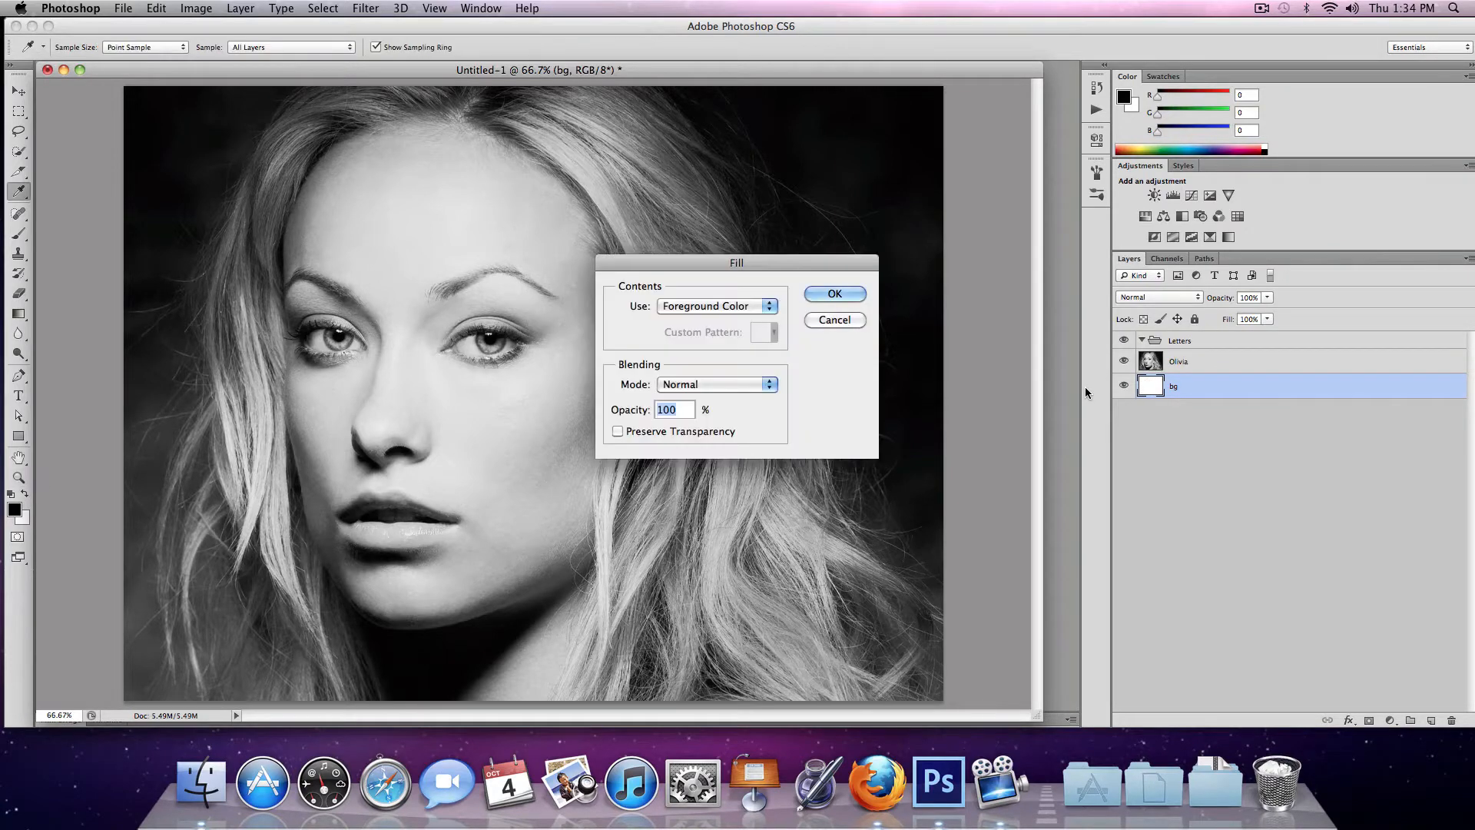
left_click(833, 322)
key("alt")
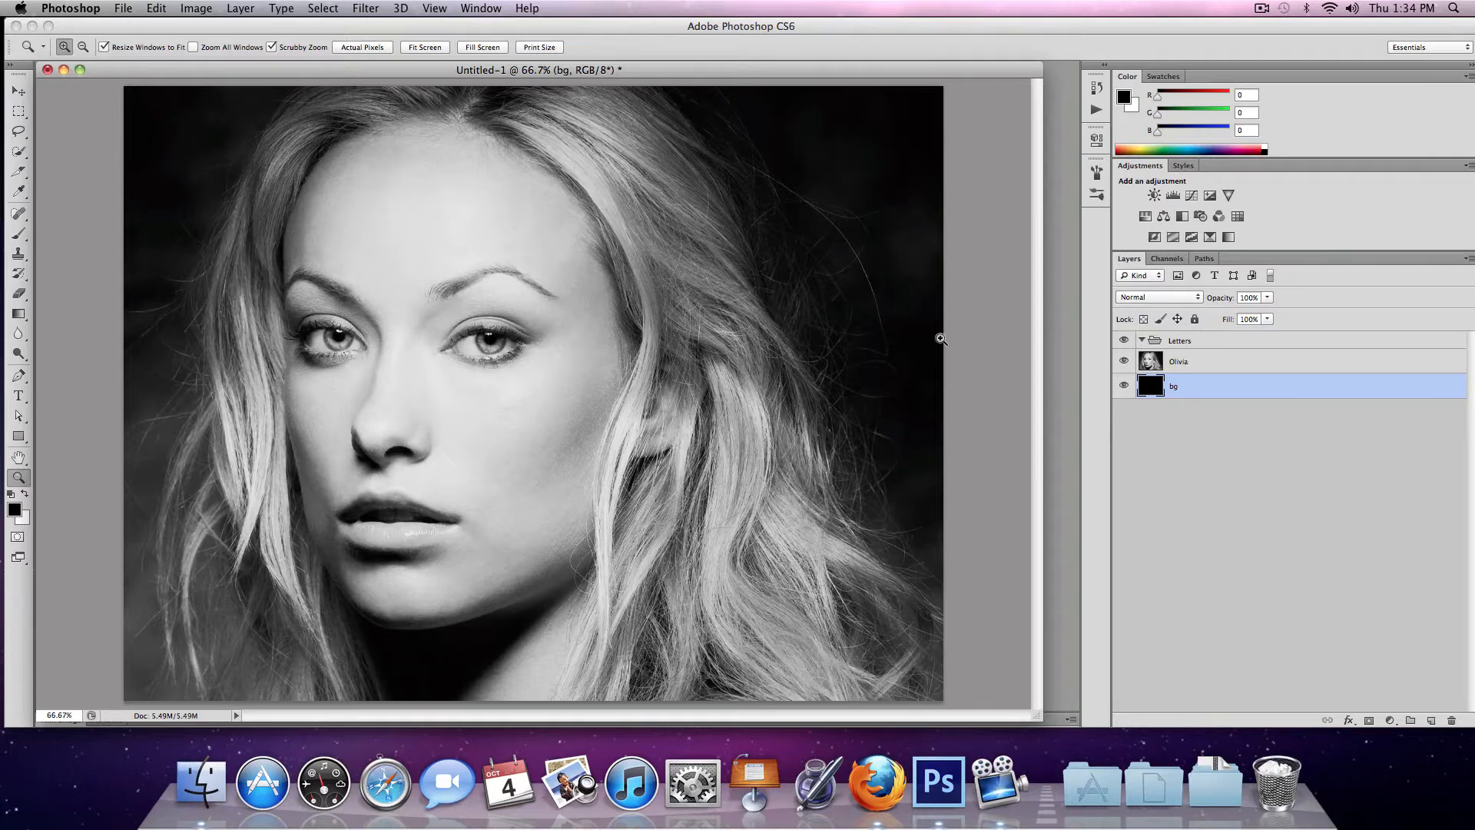
- Check the bg layer by briefly hiding the Letters group and the Olivia layer, show both again and select the Olivia layer
left_click_drag(1124, 361, 1121, 347)
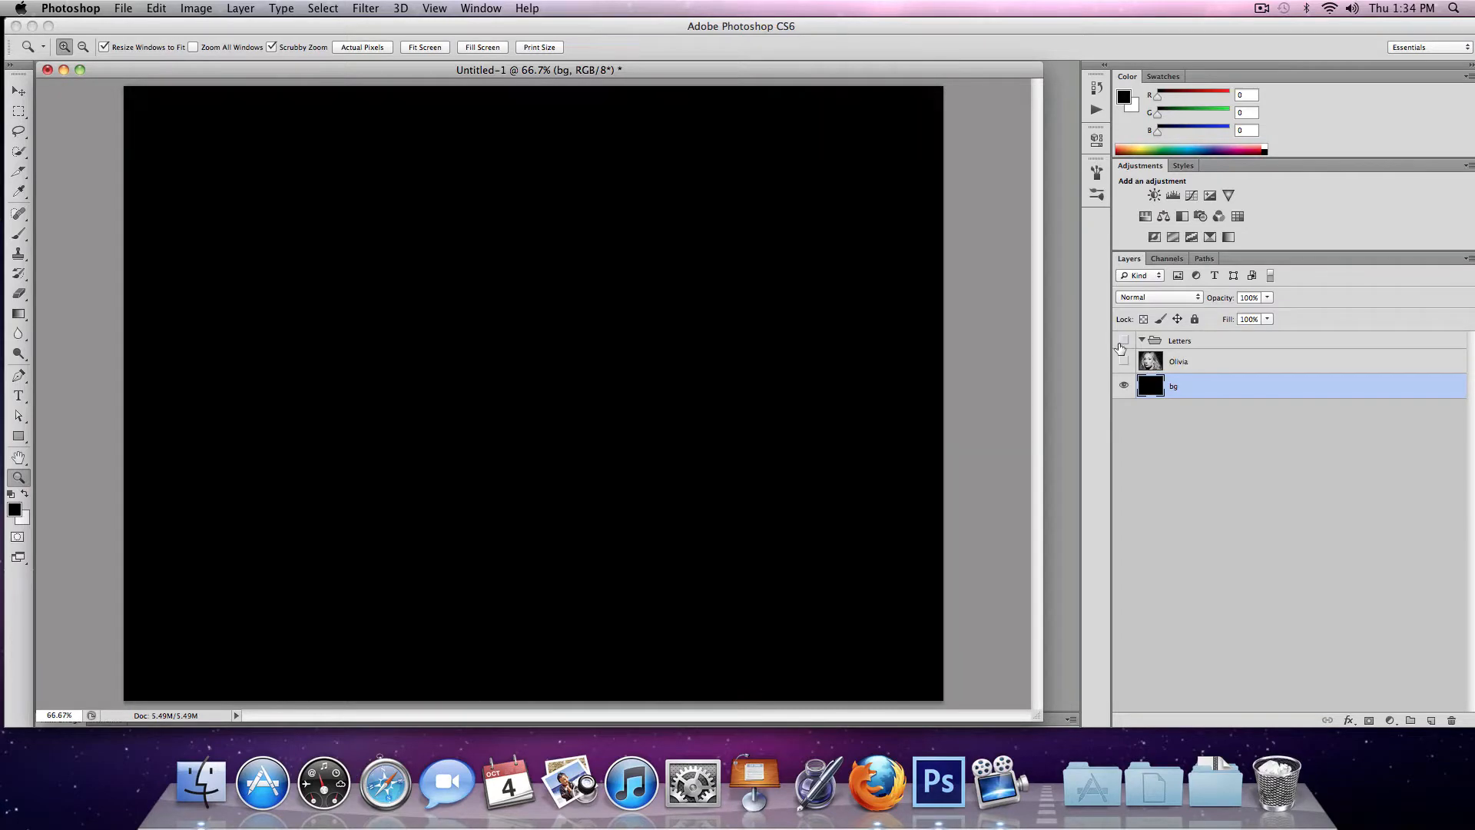
left_click(1123, 362)
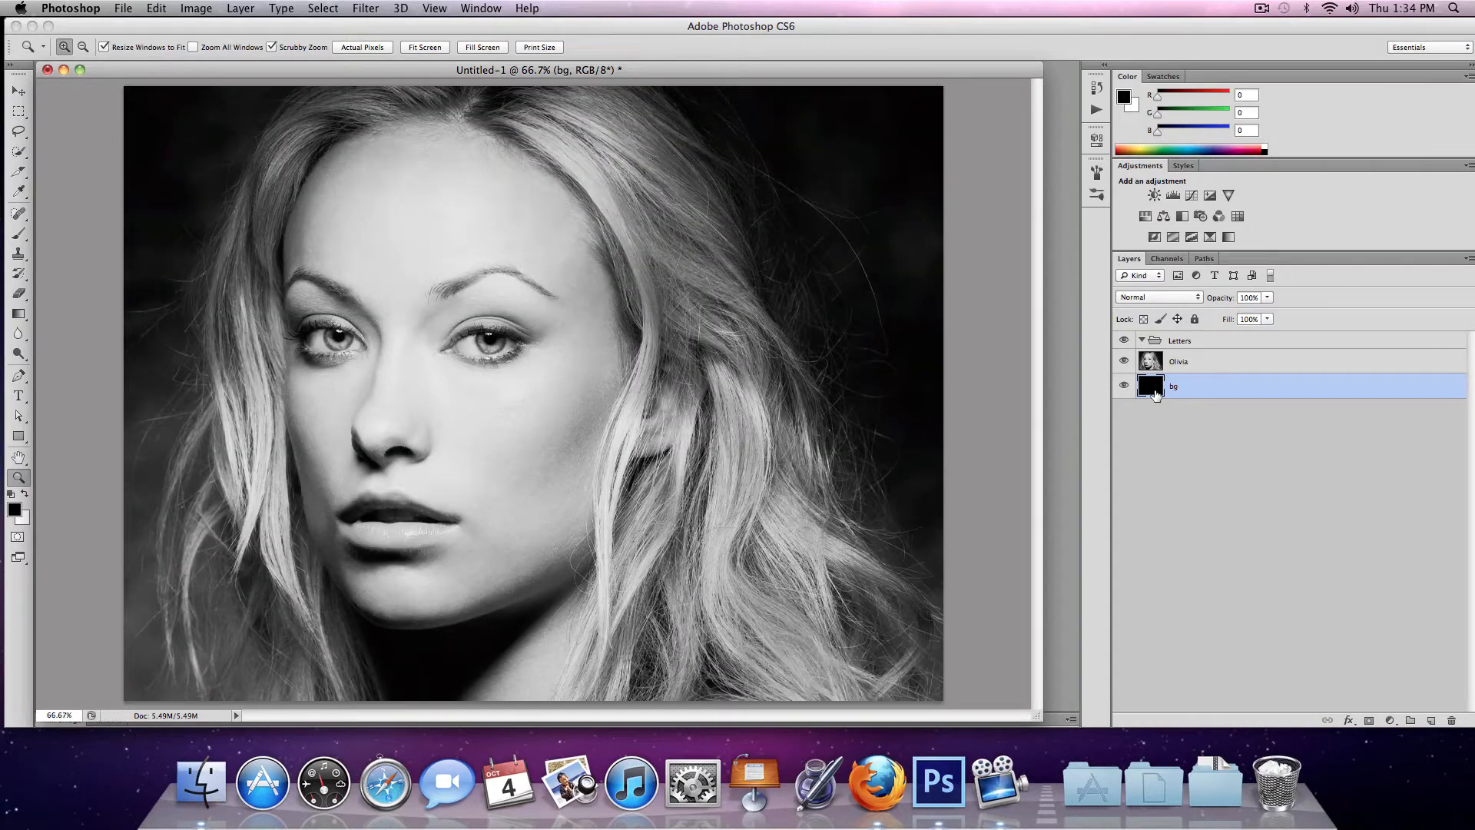
left_click(1148, 356)
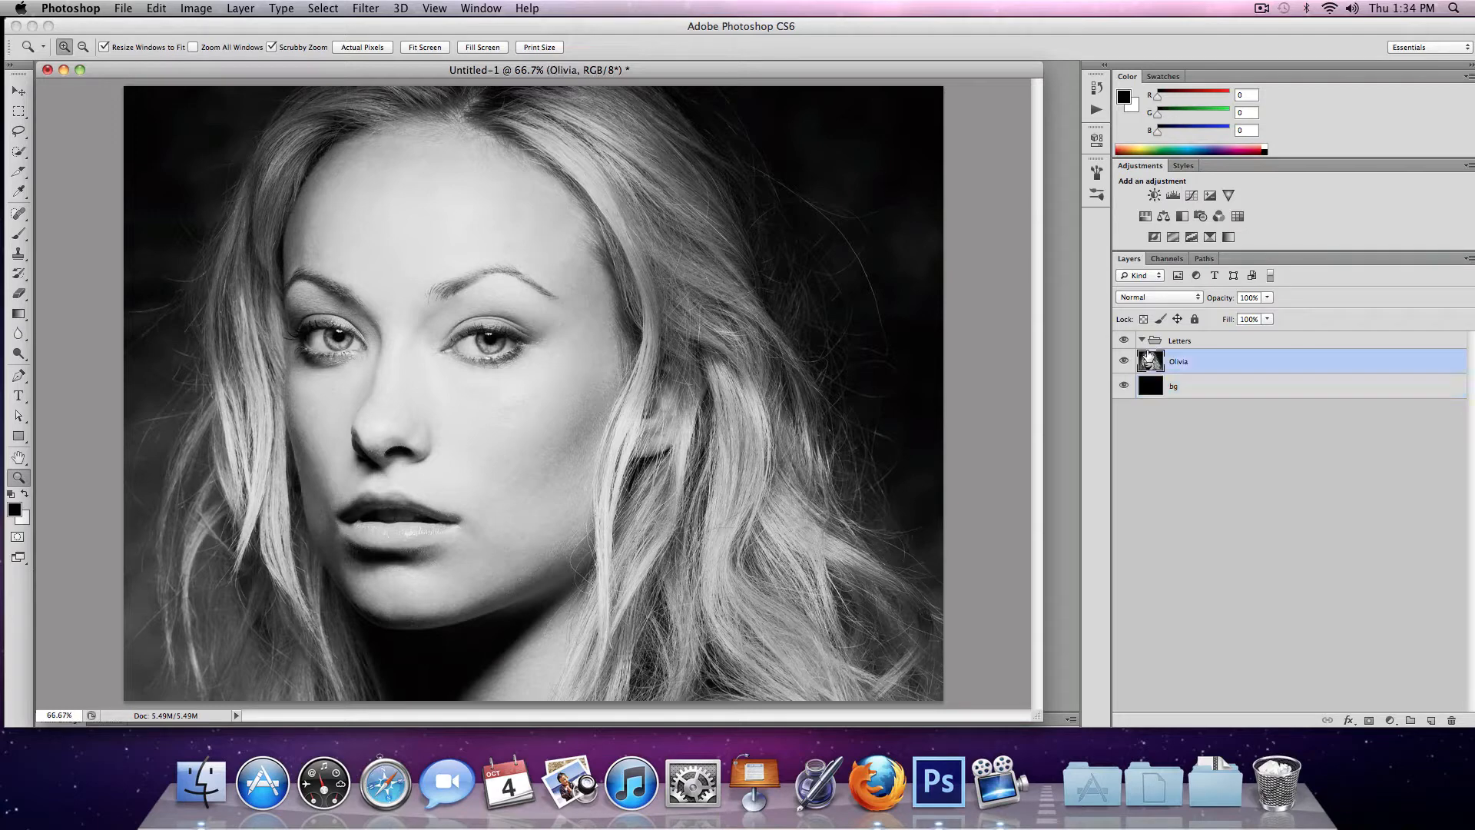
- Add a new empty layer above the Olivia layer and open the Brush tool's preset list
left_click(1430, 720)
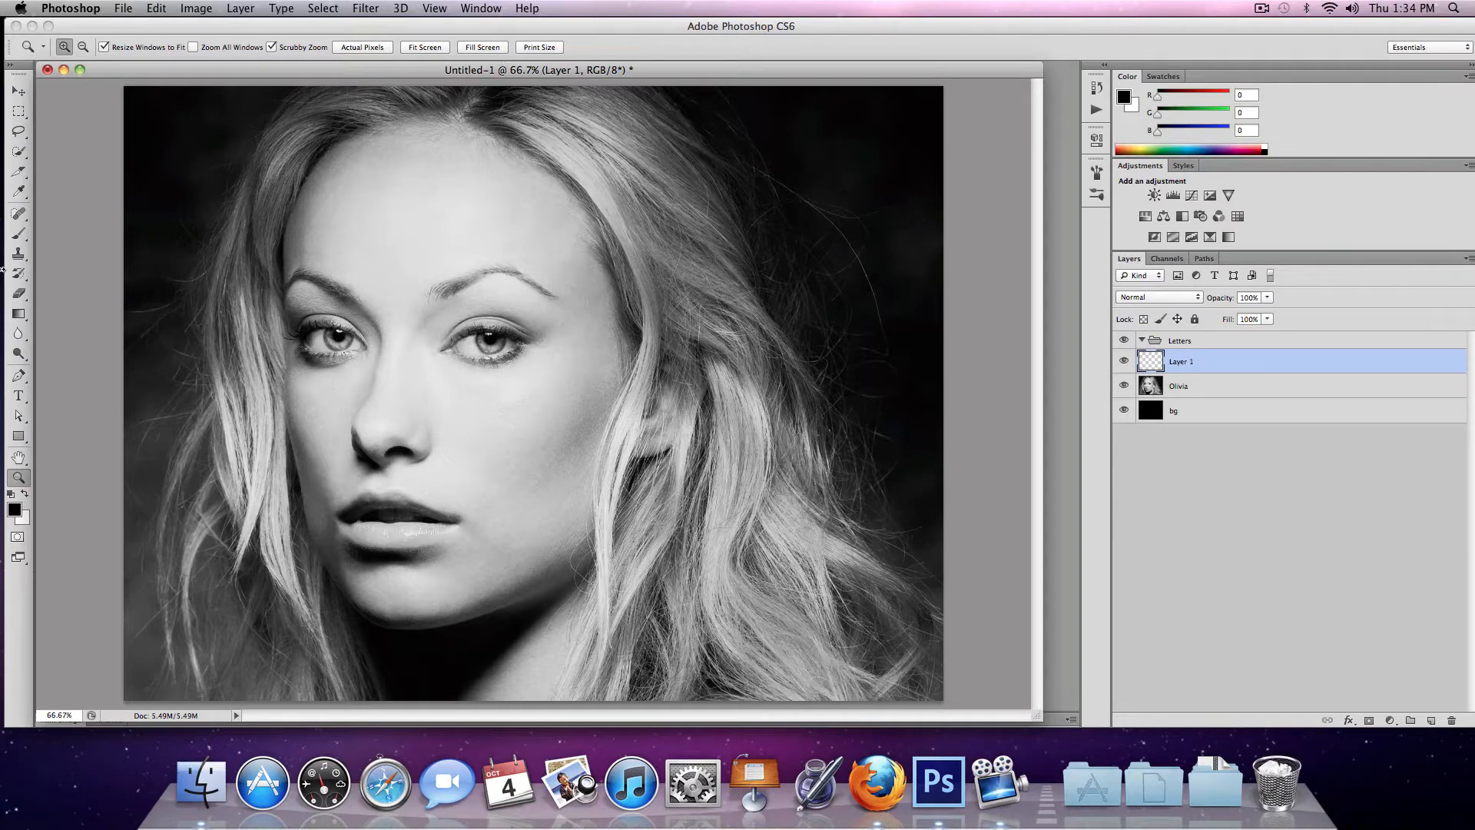
left_click(19, 233)
left_click(67, 48)
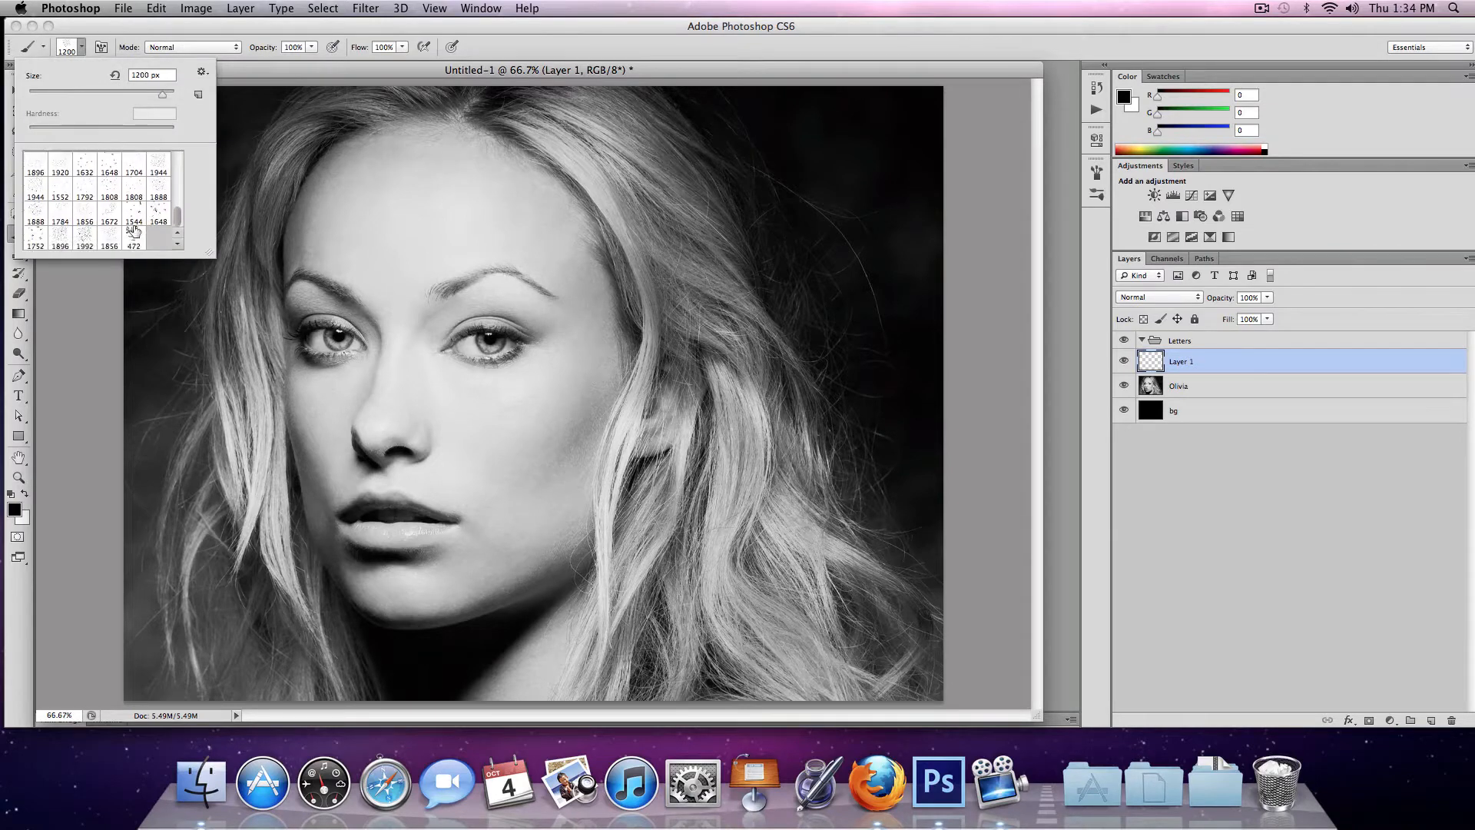
- Preview the scattered-letter brush presets over the portrait, including the 1840, 1928, 1920, 1632, 1944 and 1888 px tips
scroll(133, 228, "up", 2)
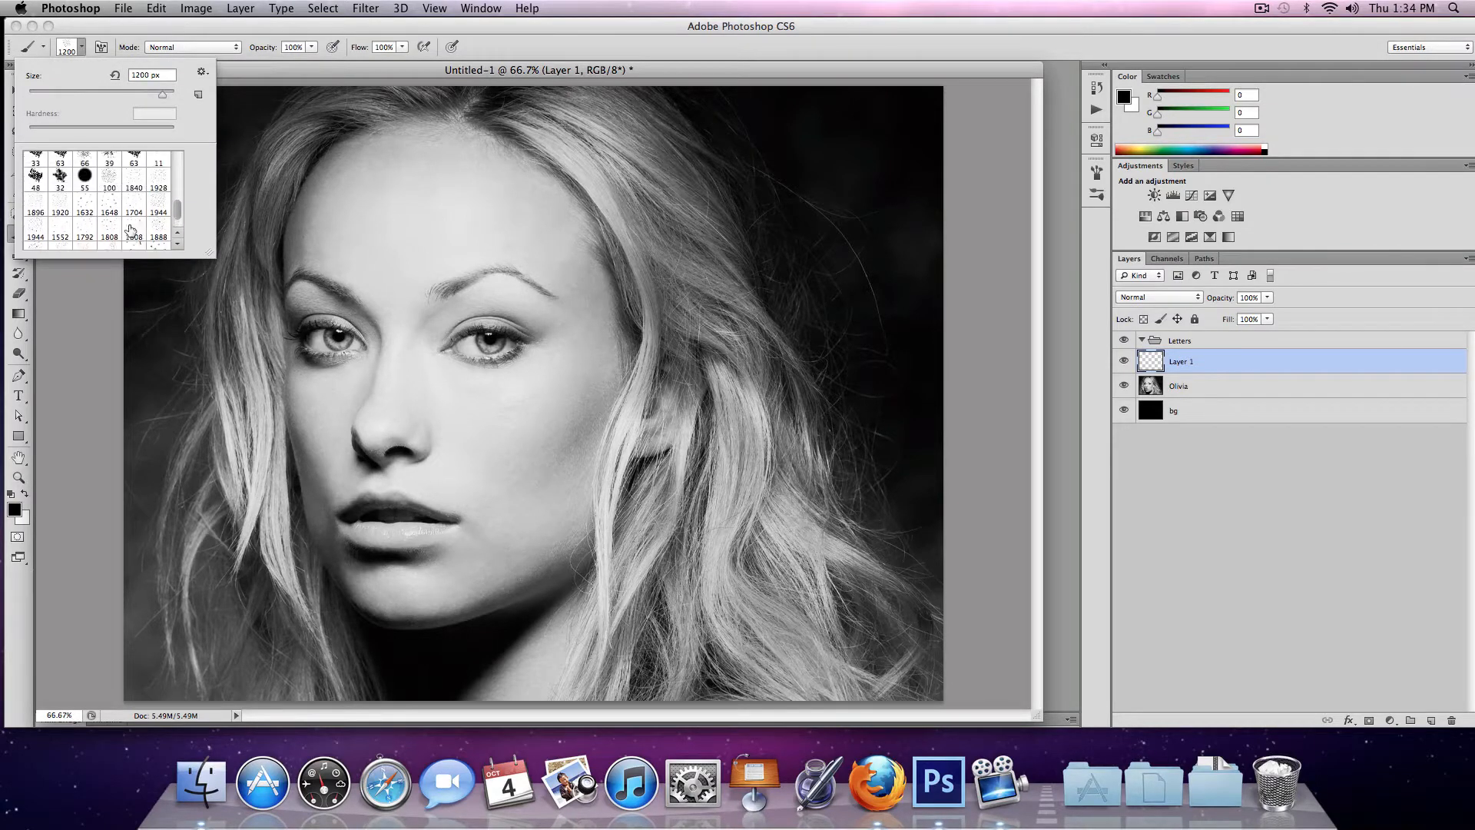
left_click(109, 176)
left_click_drag(101, 94, 121, 96)
left_click(136, 181)
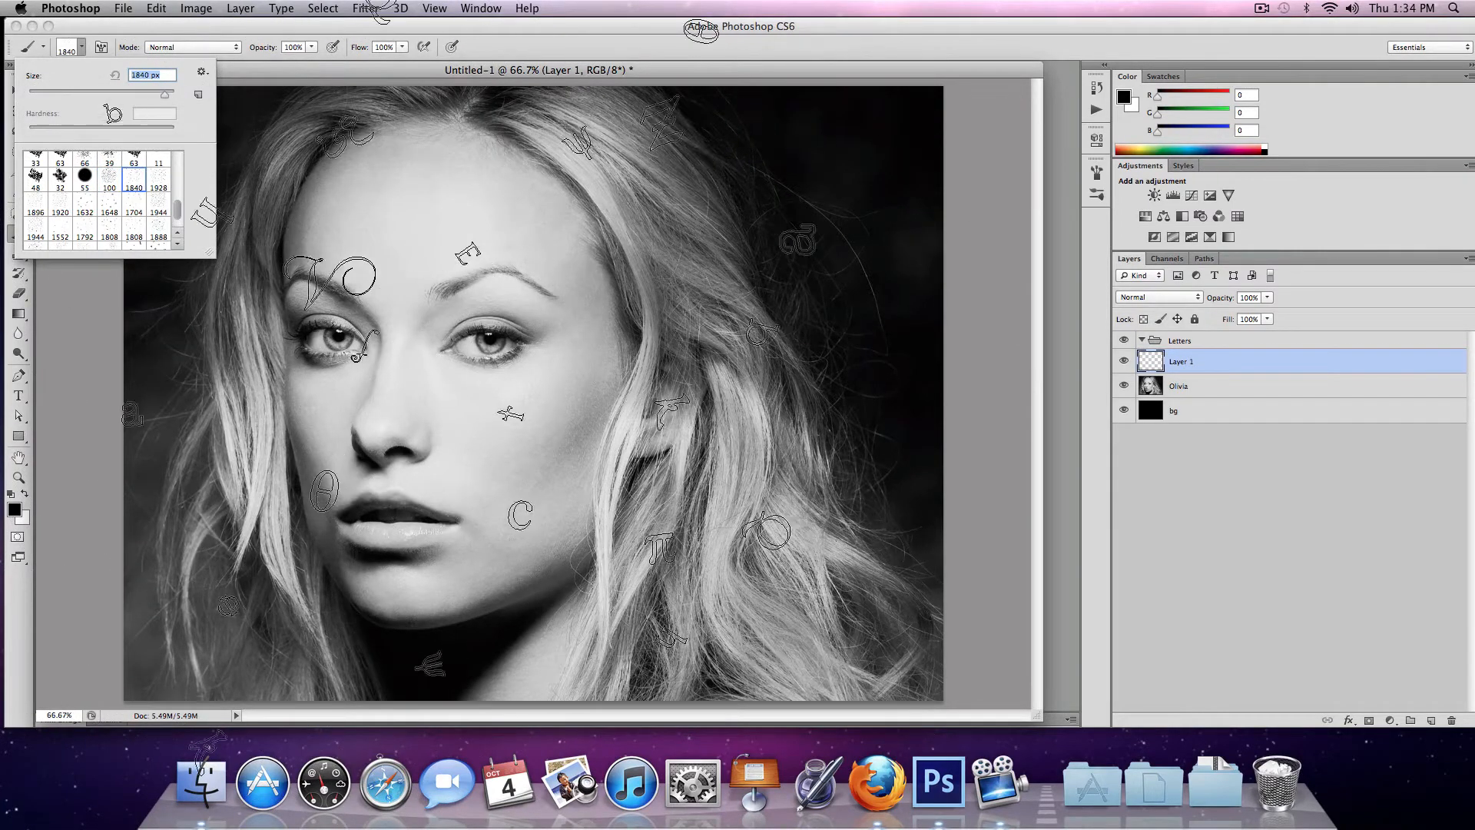
left_click(158, 182)
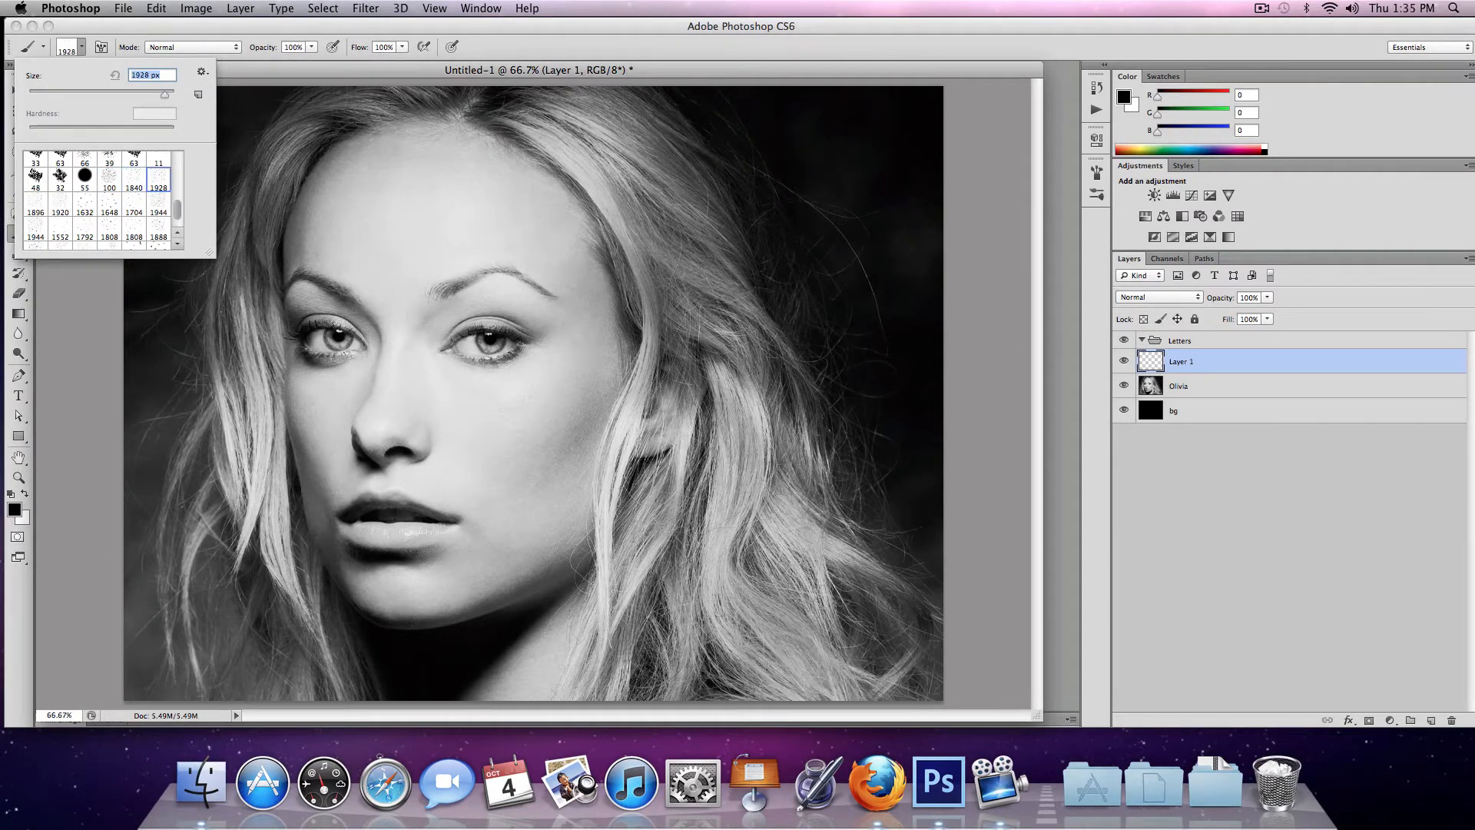
left_click(37, 206)
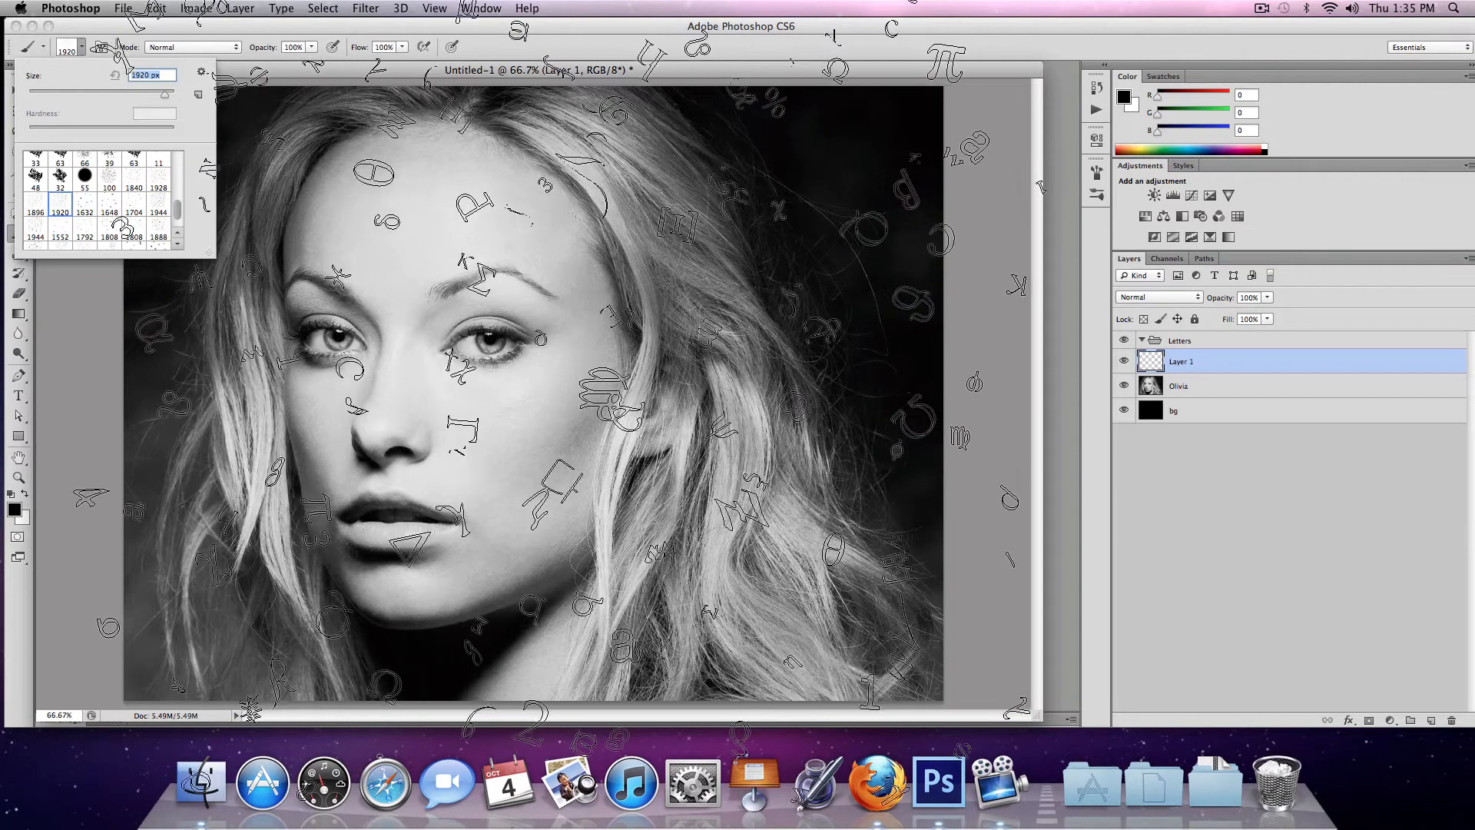
left_click(85, 206)
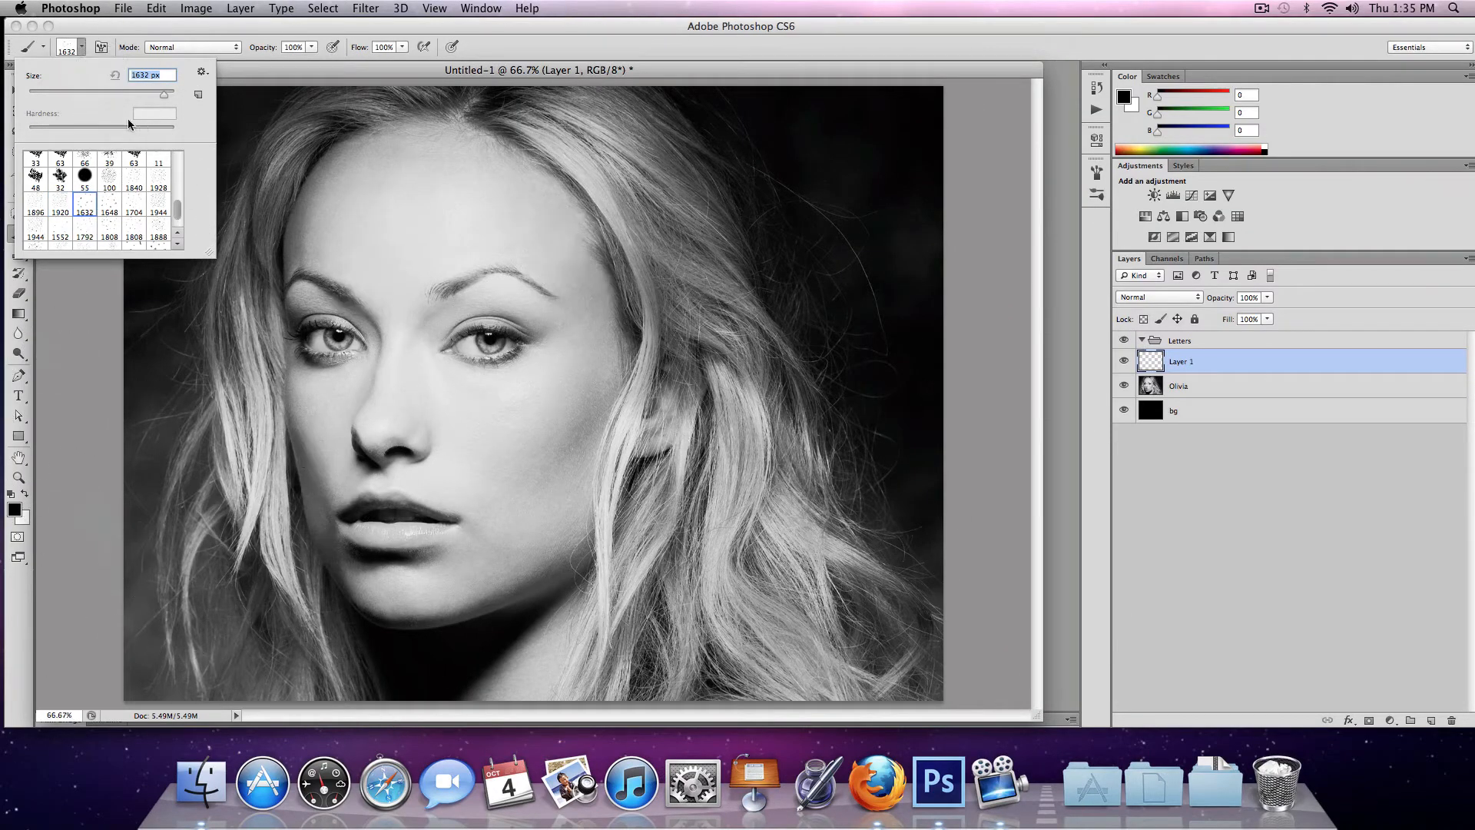
left_click(158, 206)
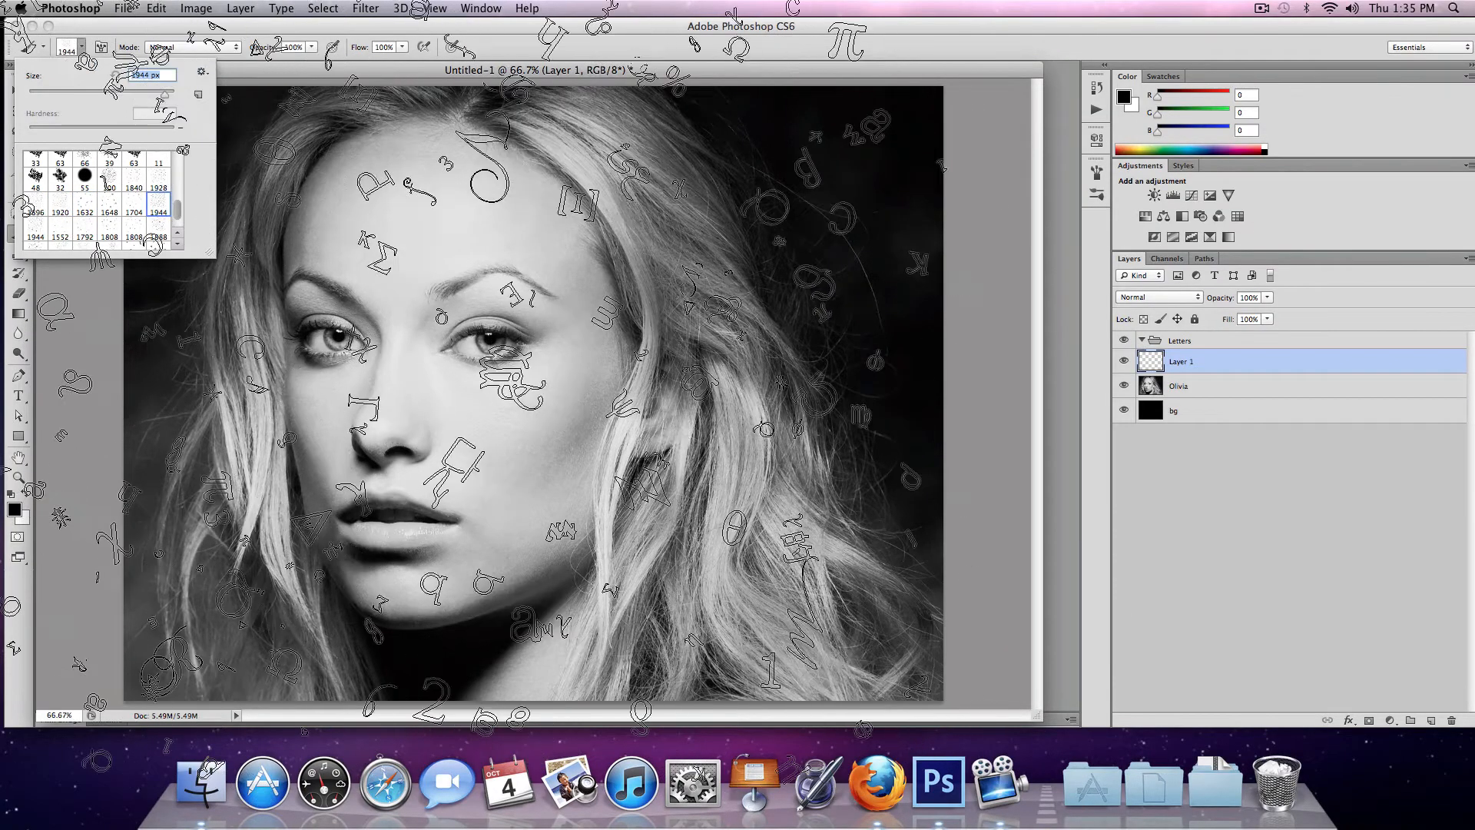
left_click(36, 228)
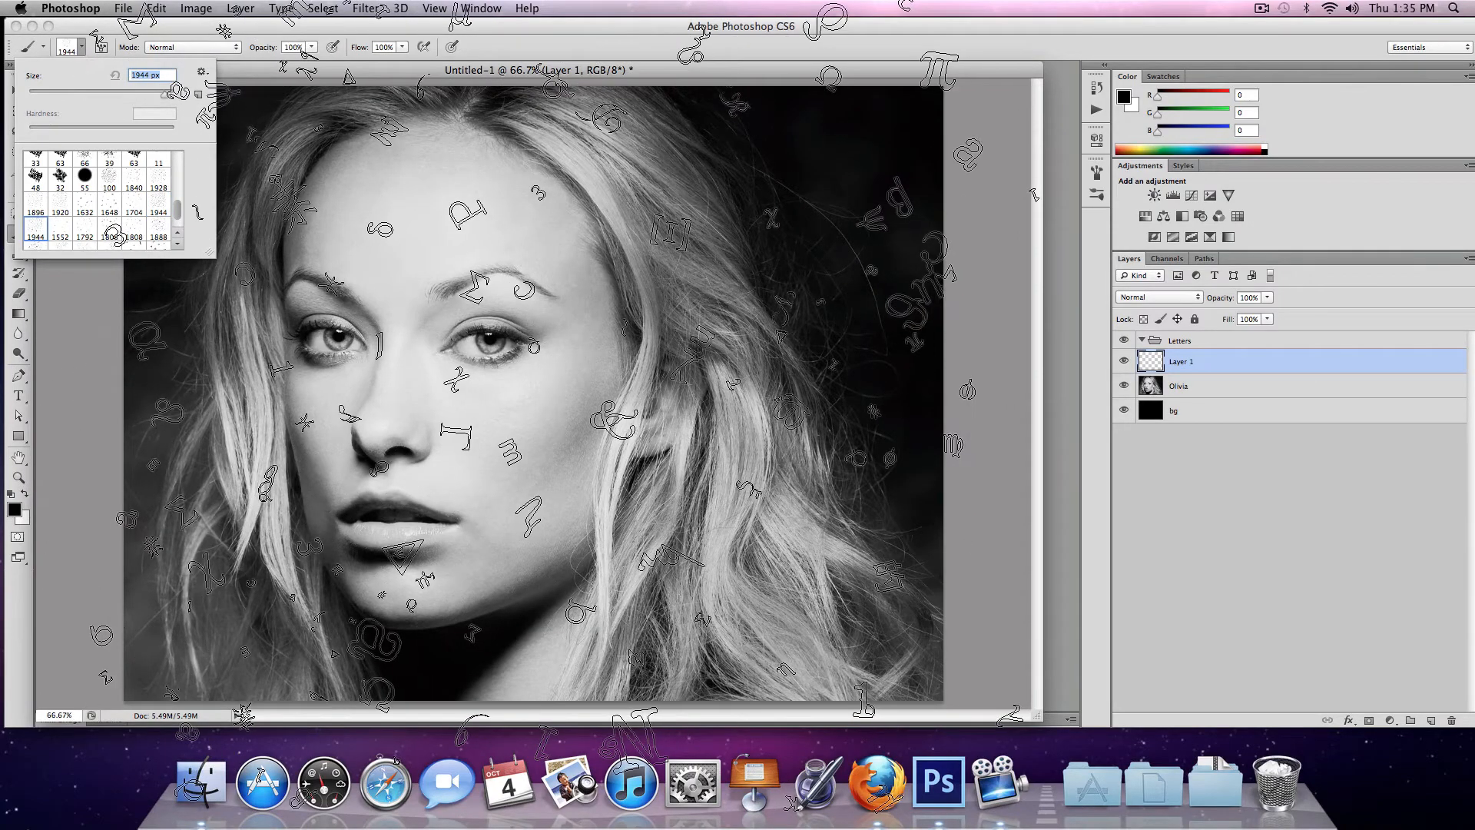
left_click(158, 231)
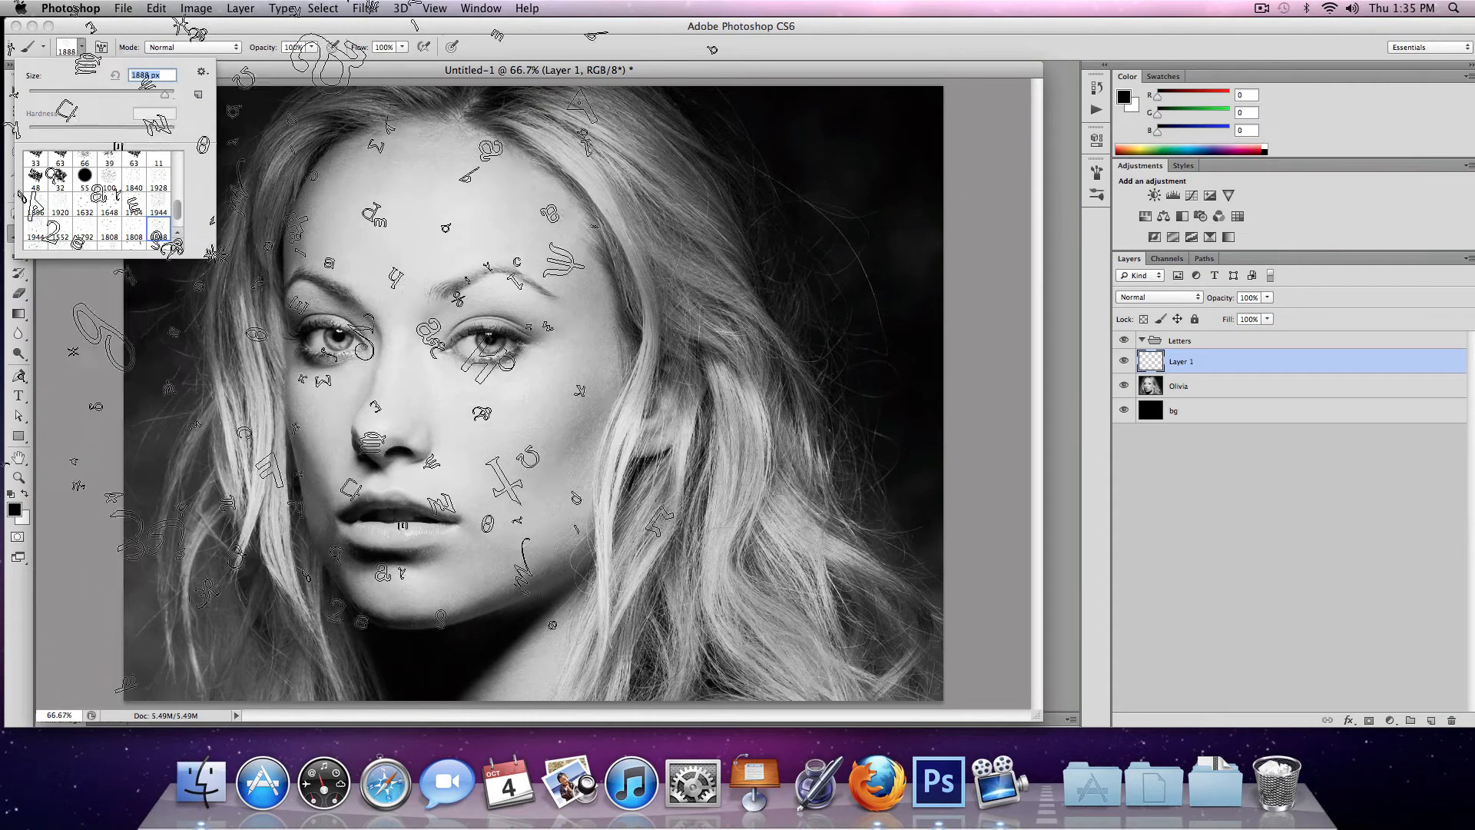
scroll(170, 217, "down", 2)
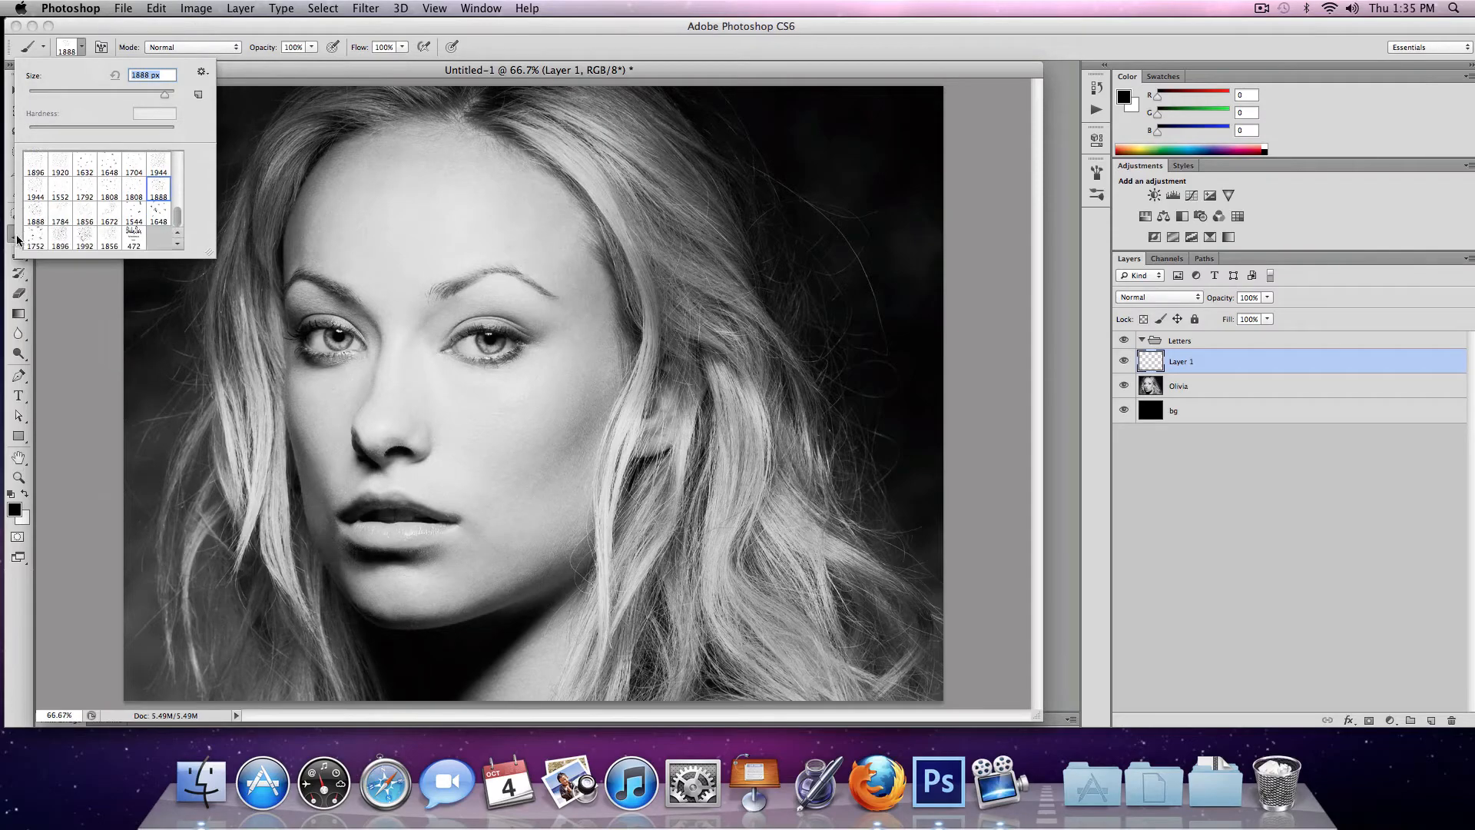
- Choose the 1896 px letter brush and stamp black letters across the portrait on Layer 1
left_click(50, 240)
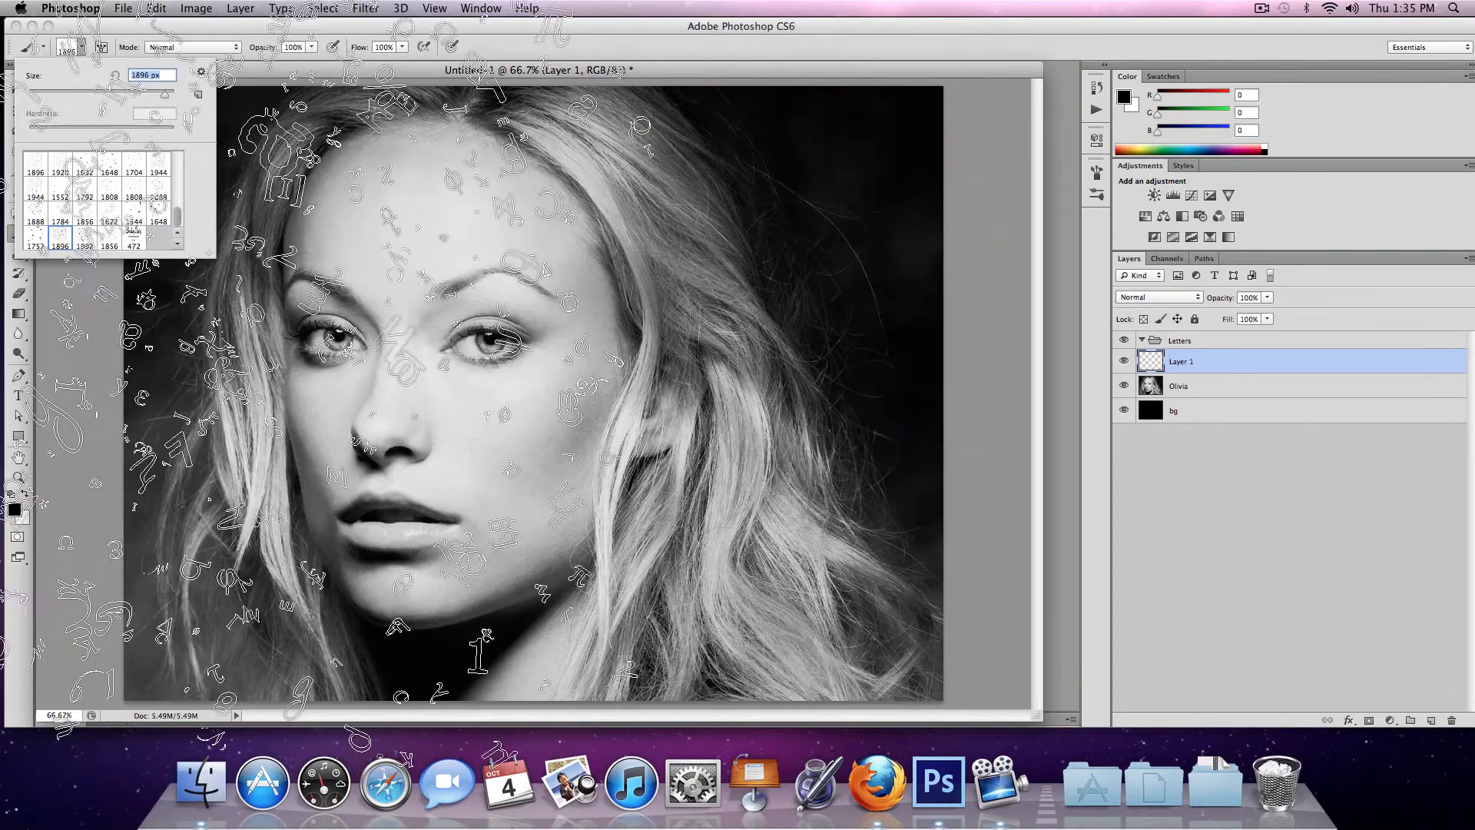
left_click(85, 240)
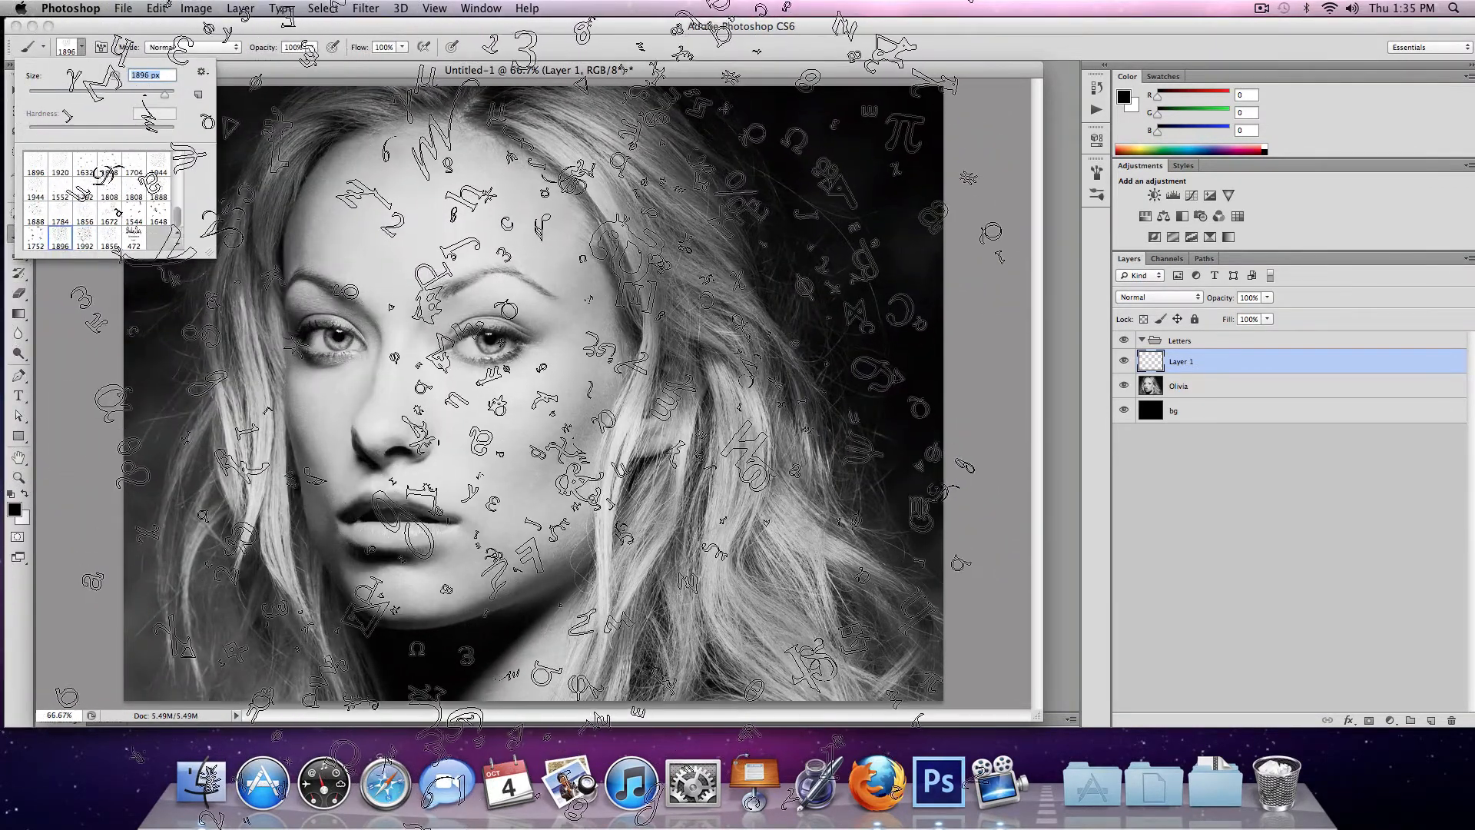
type("1")
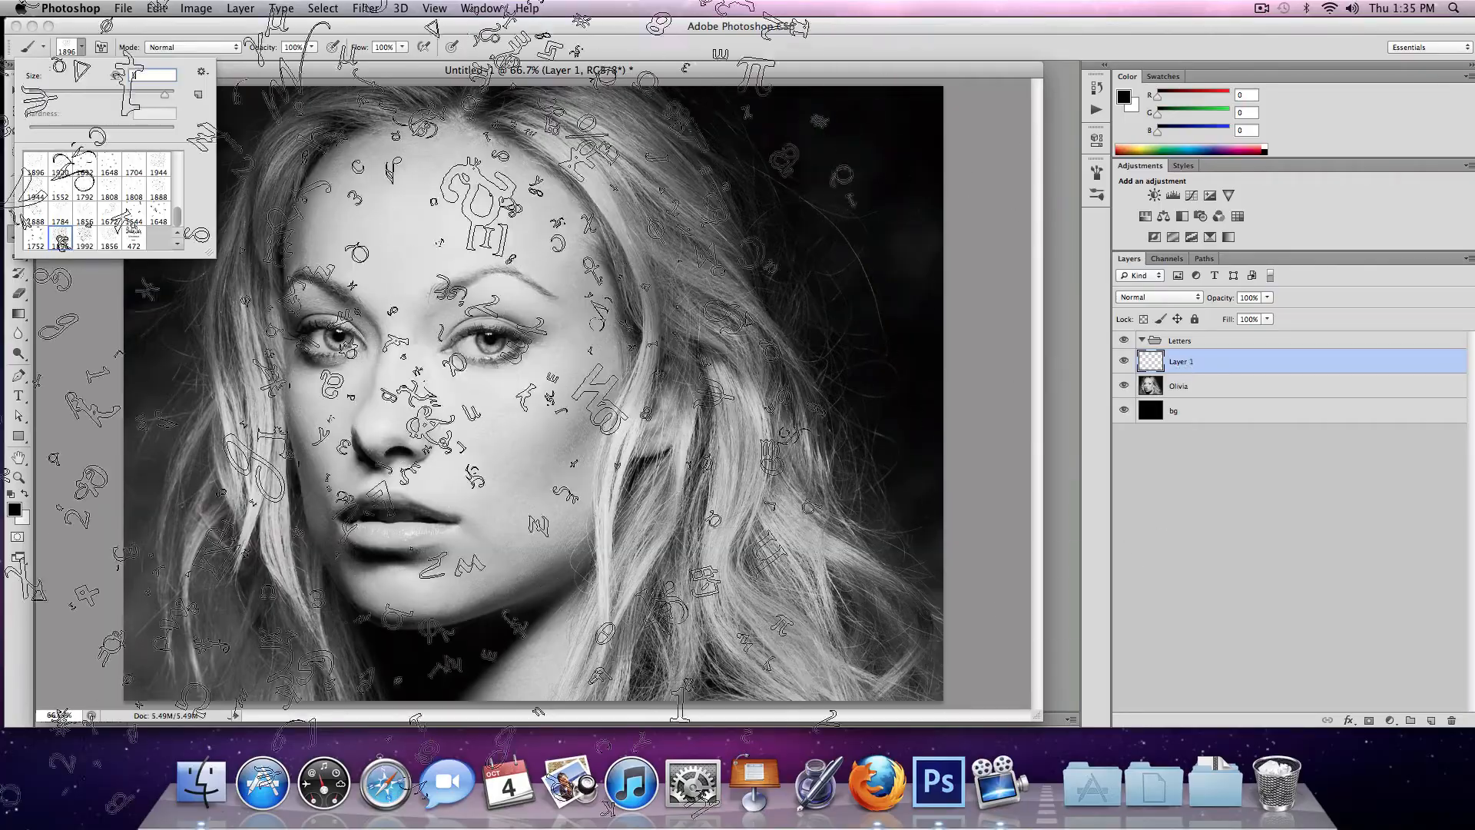
left_click(421, 347)
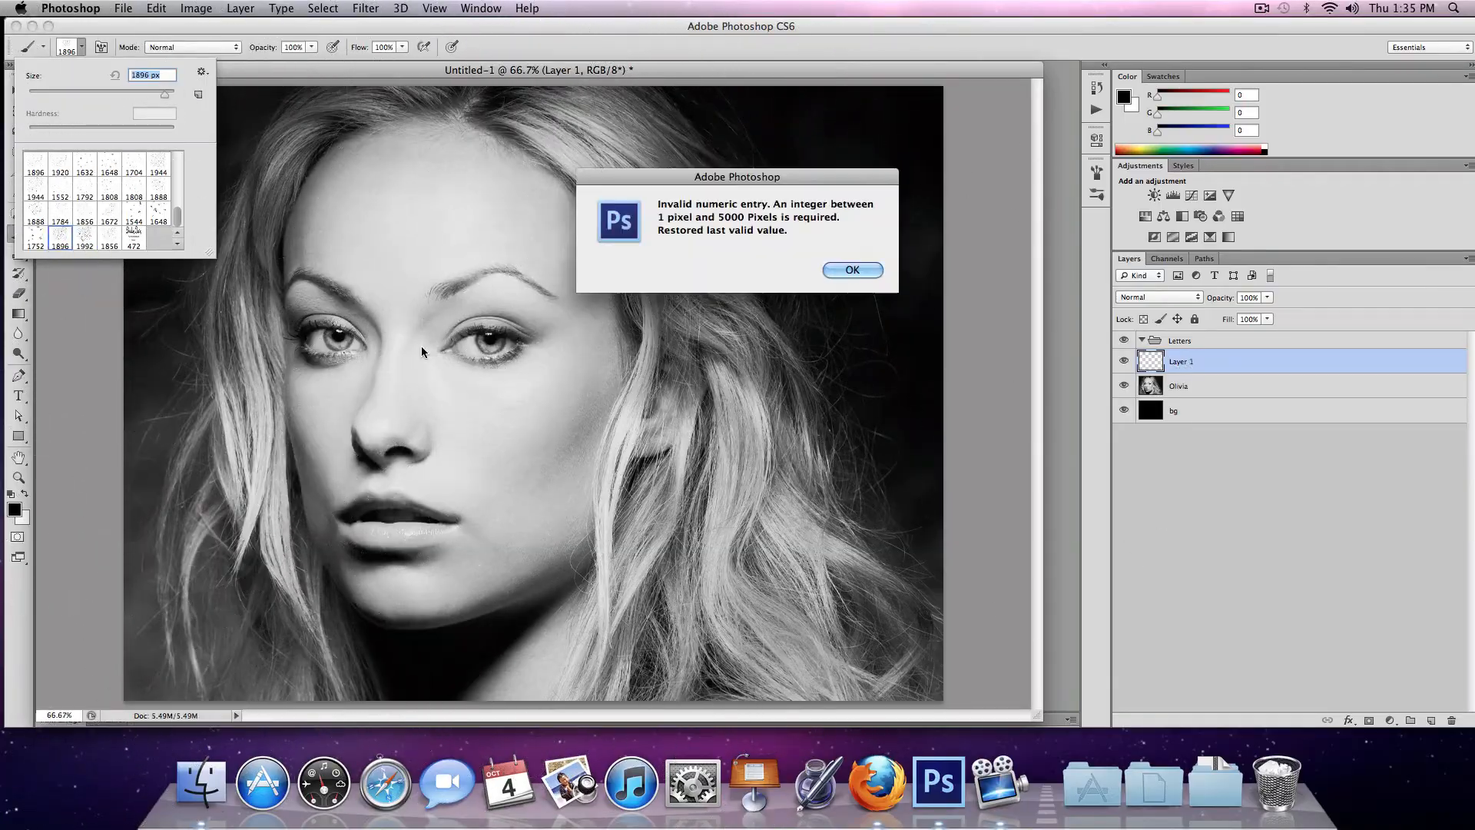
left_click(845, 275)
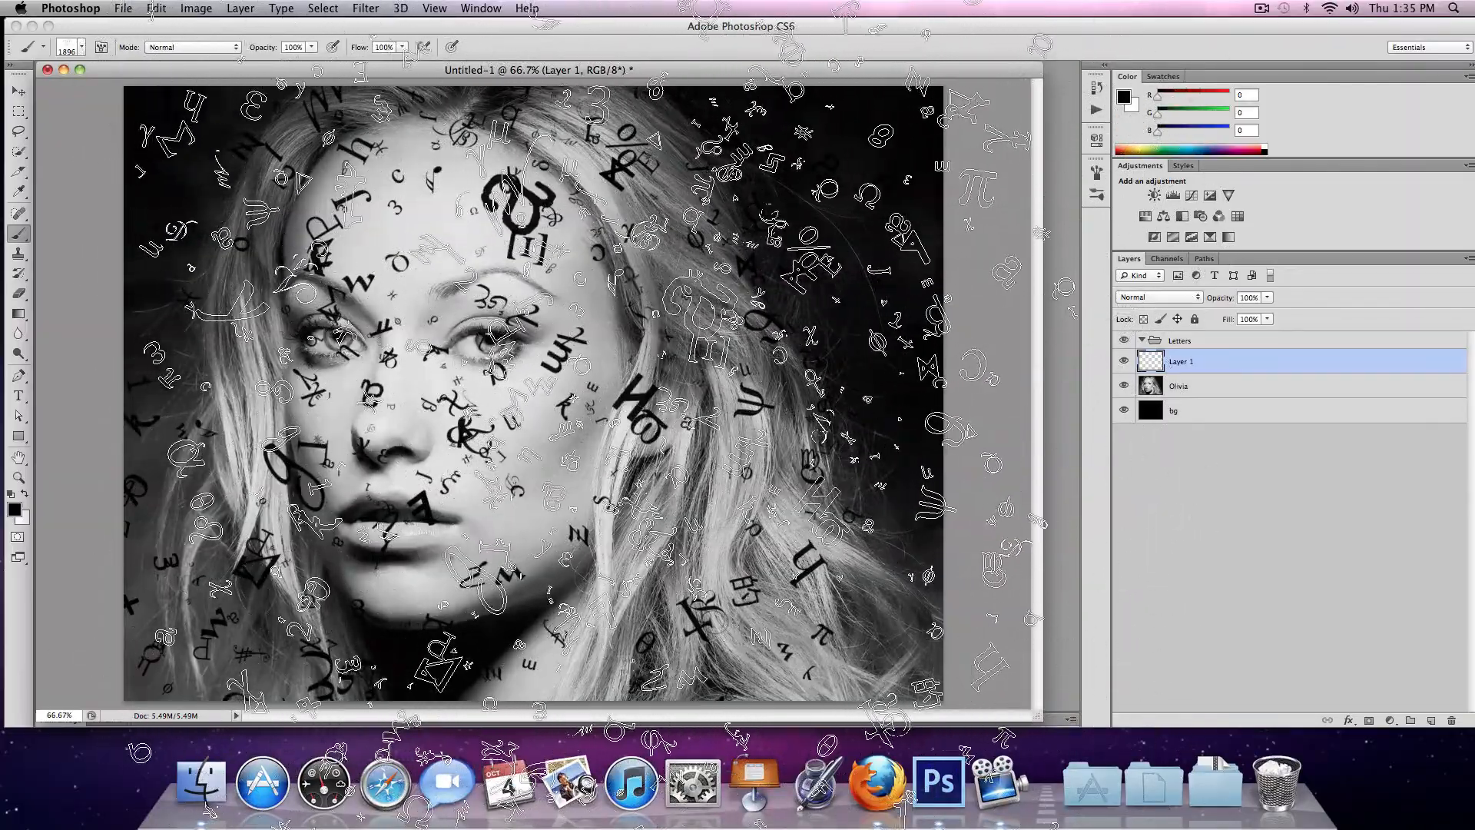
left_click(604, 450)
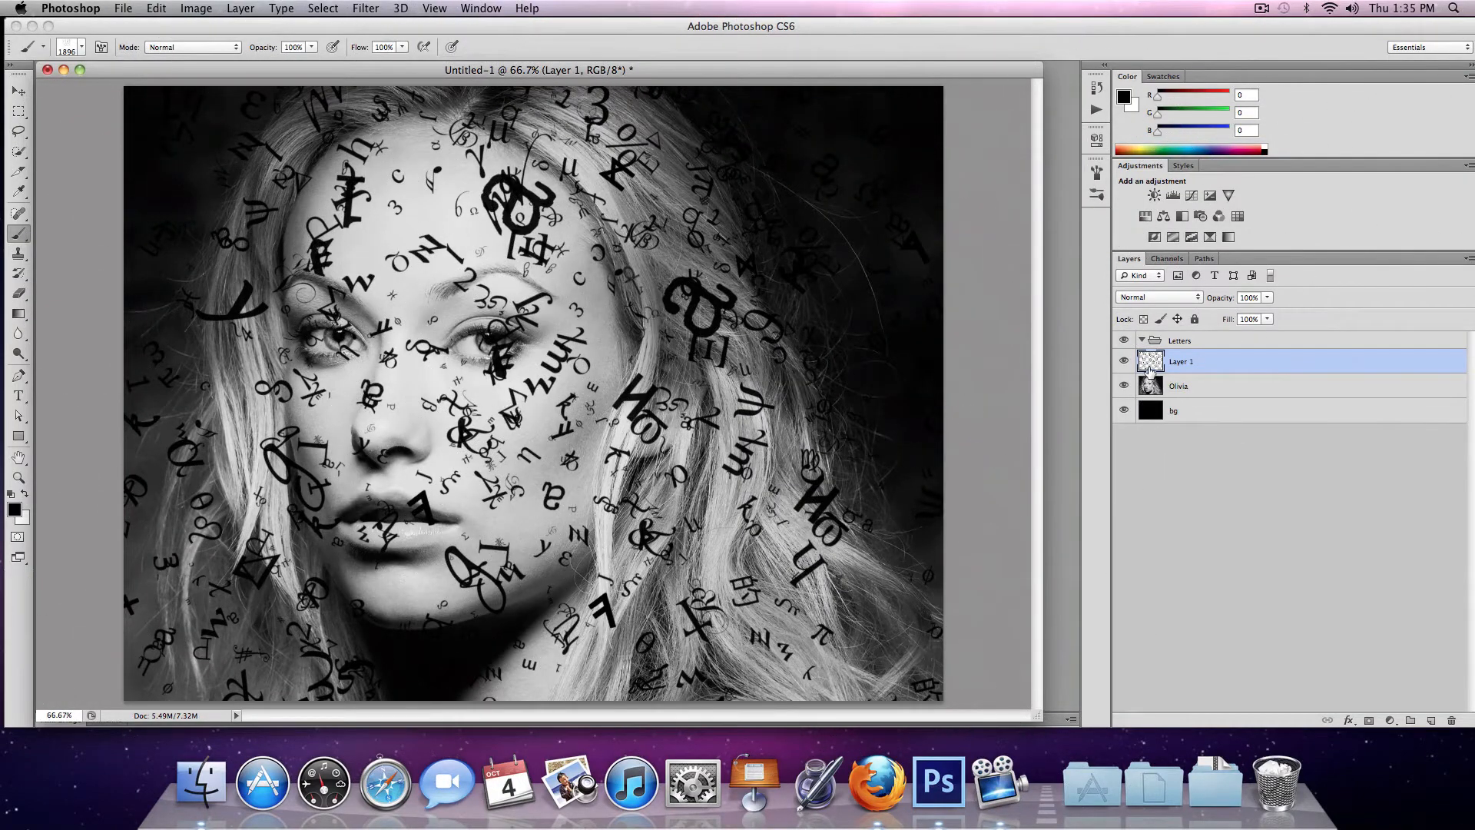
- Hide Layer 1, add a new empty layer above it, and show Layer 1 again
left_click(1124, 362)
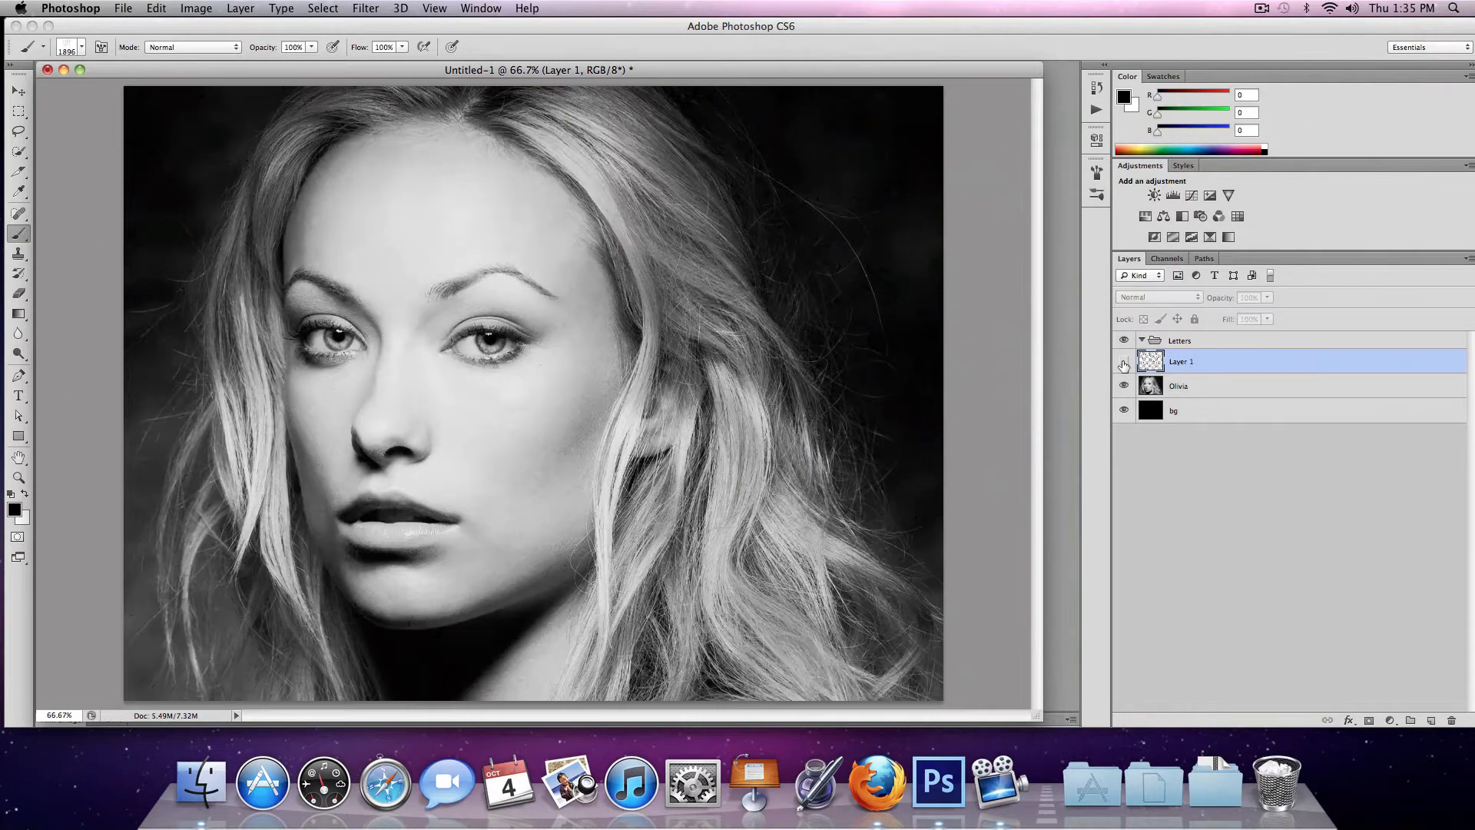
left_click(1431, 720)
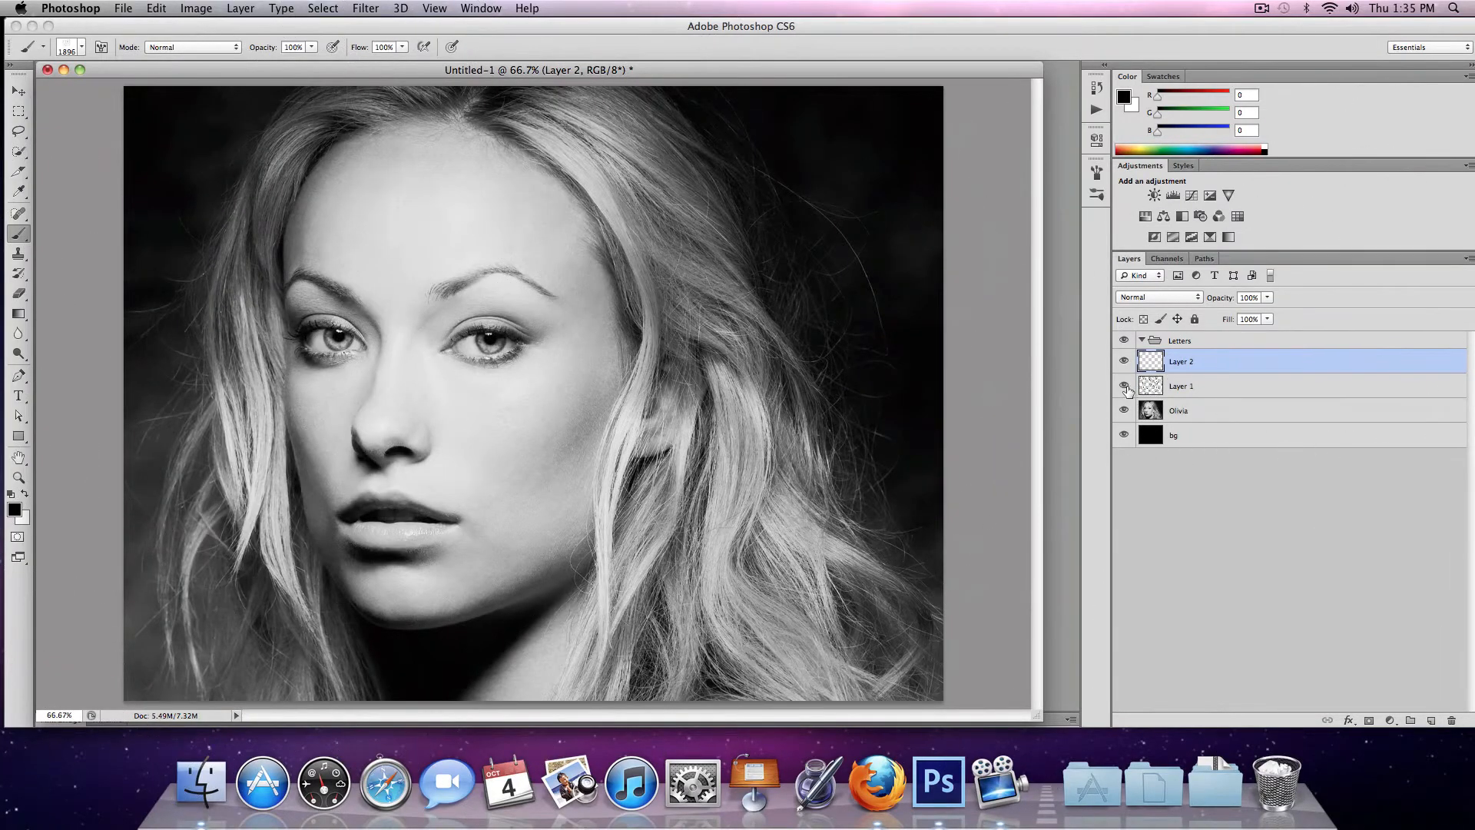
left_click(1124, 385)
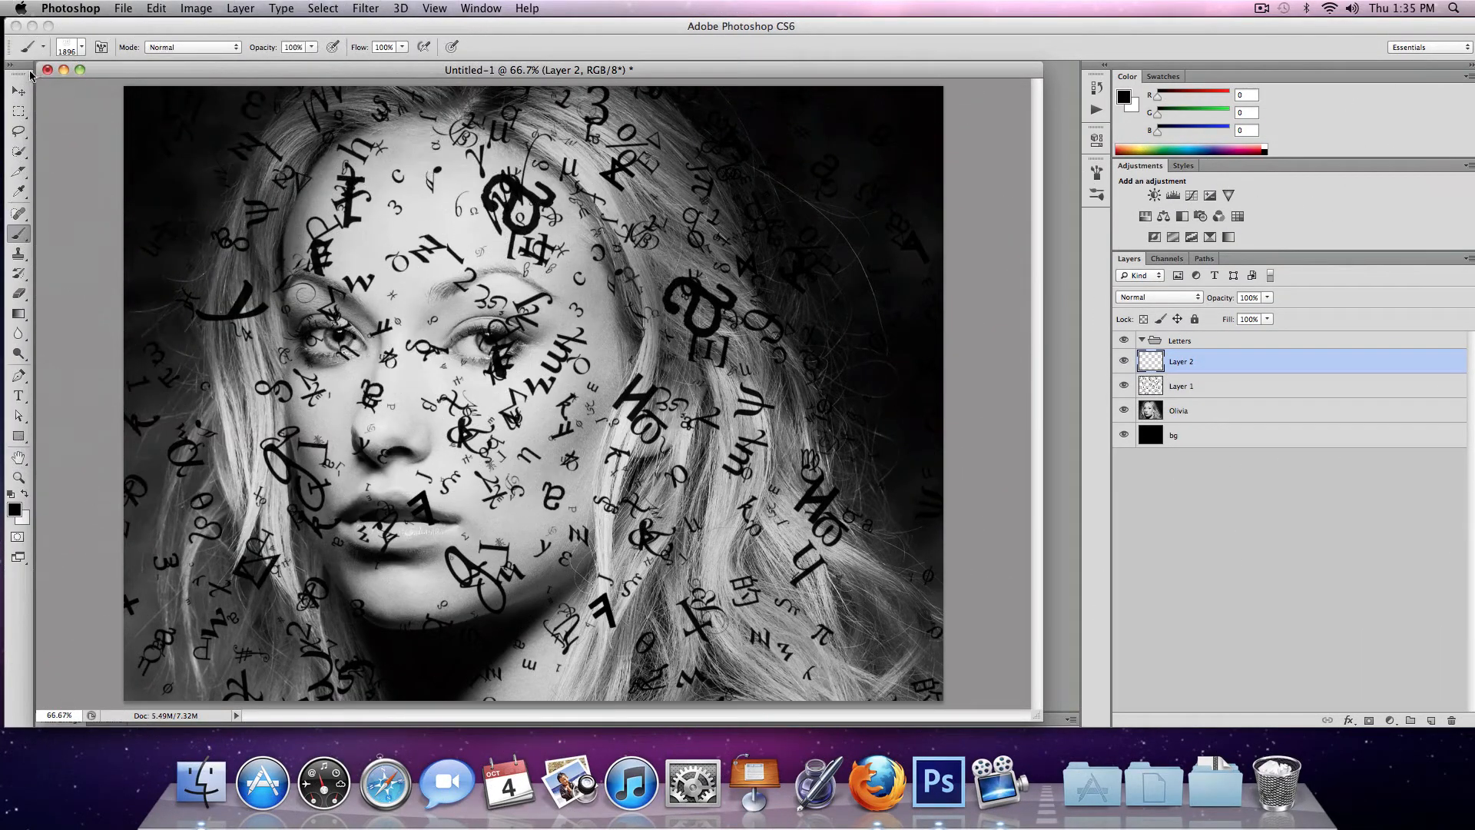
- Choose the 1992 px letter brush and stamp more black letters over the face and hair on Layer 2
left_click(83, 49)
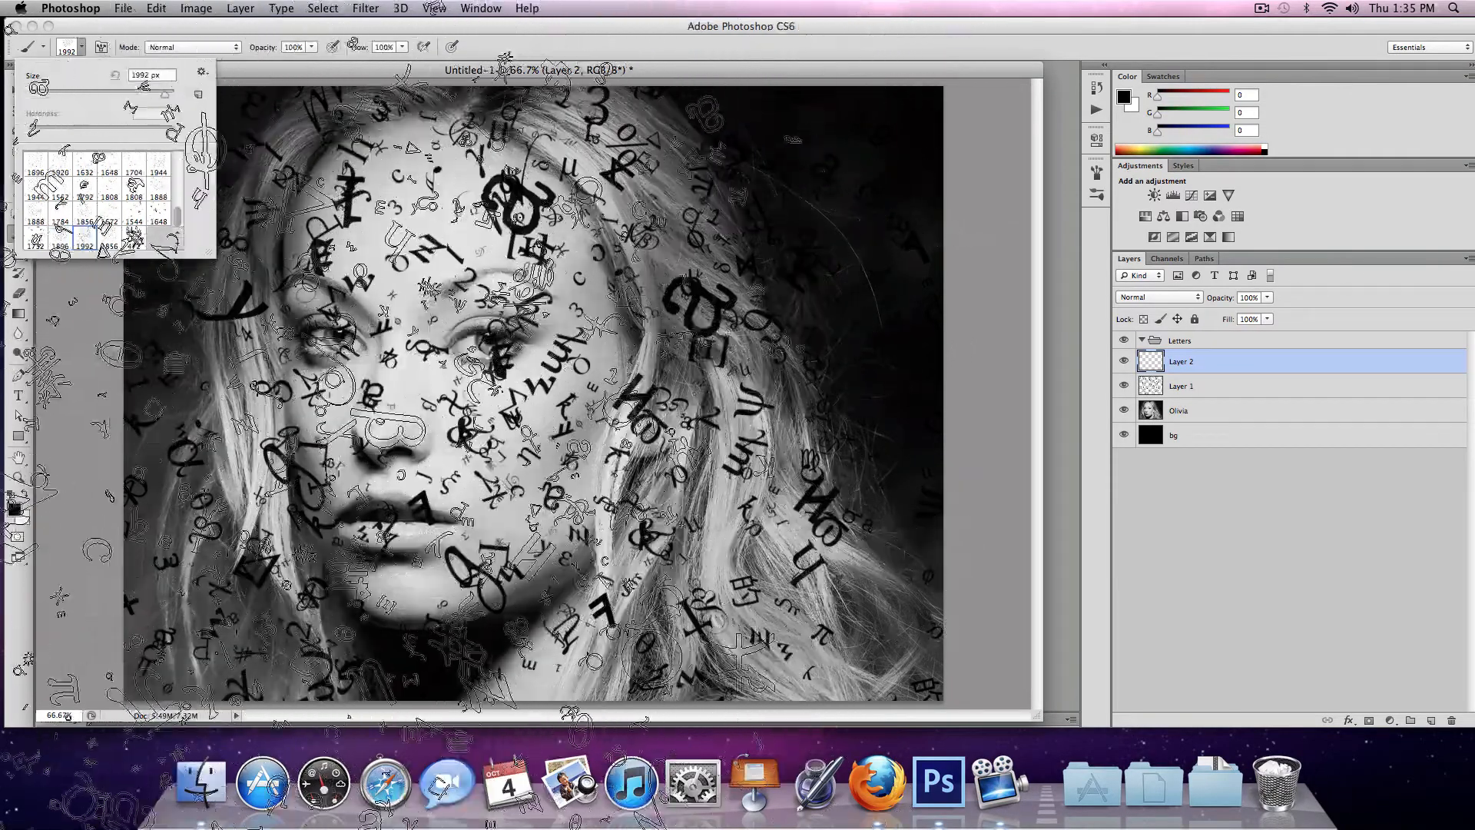
left_click(320, 376)
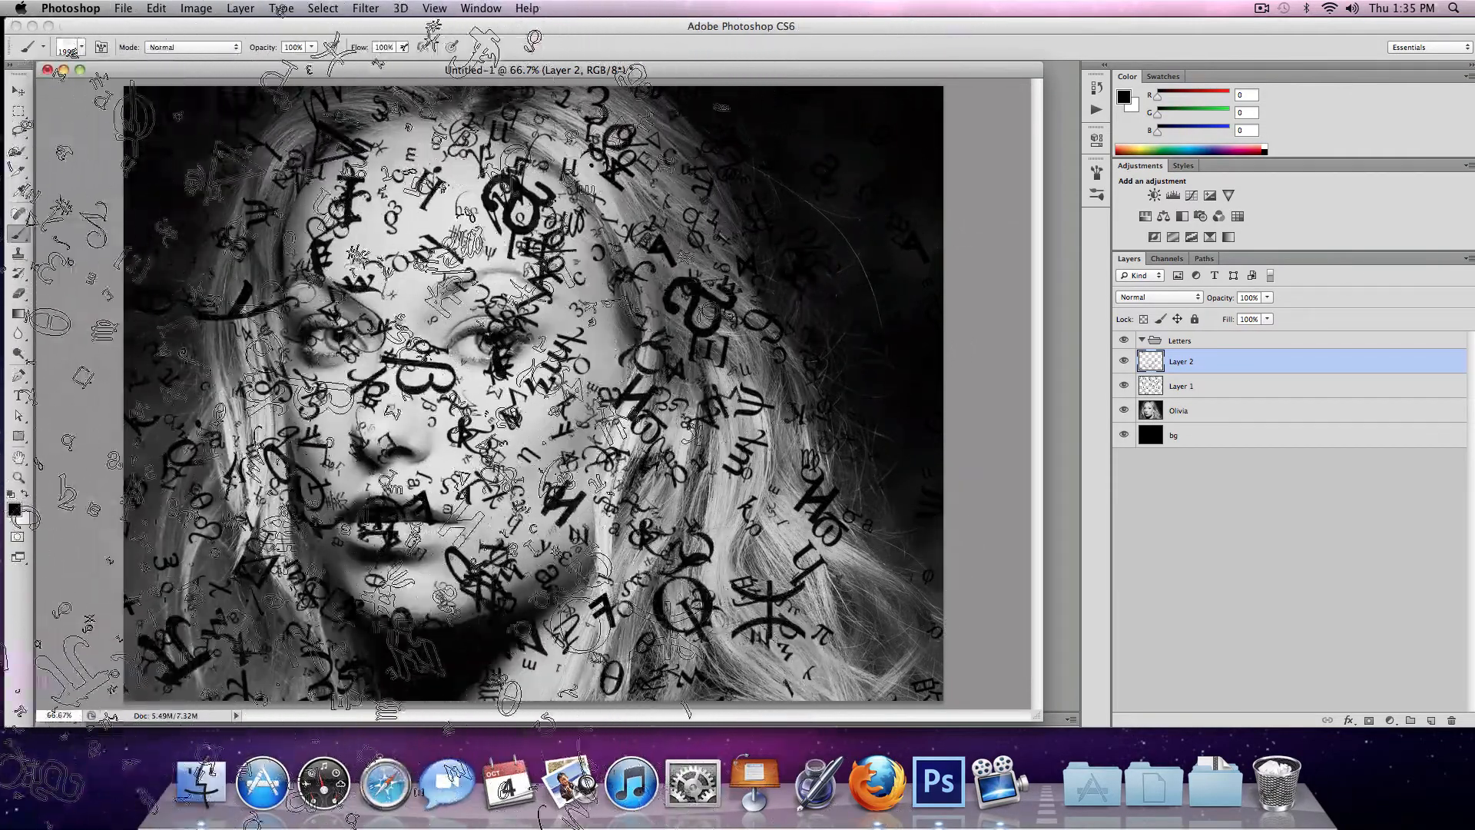
left_click(214, 338)
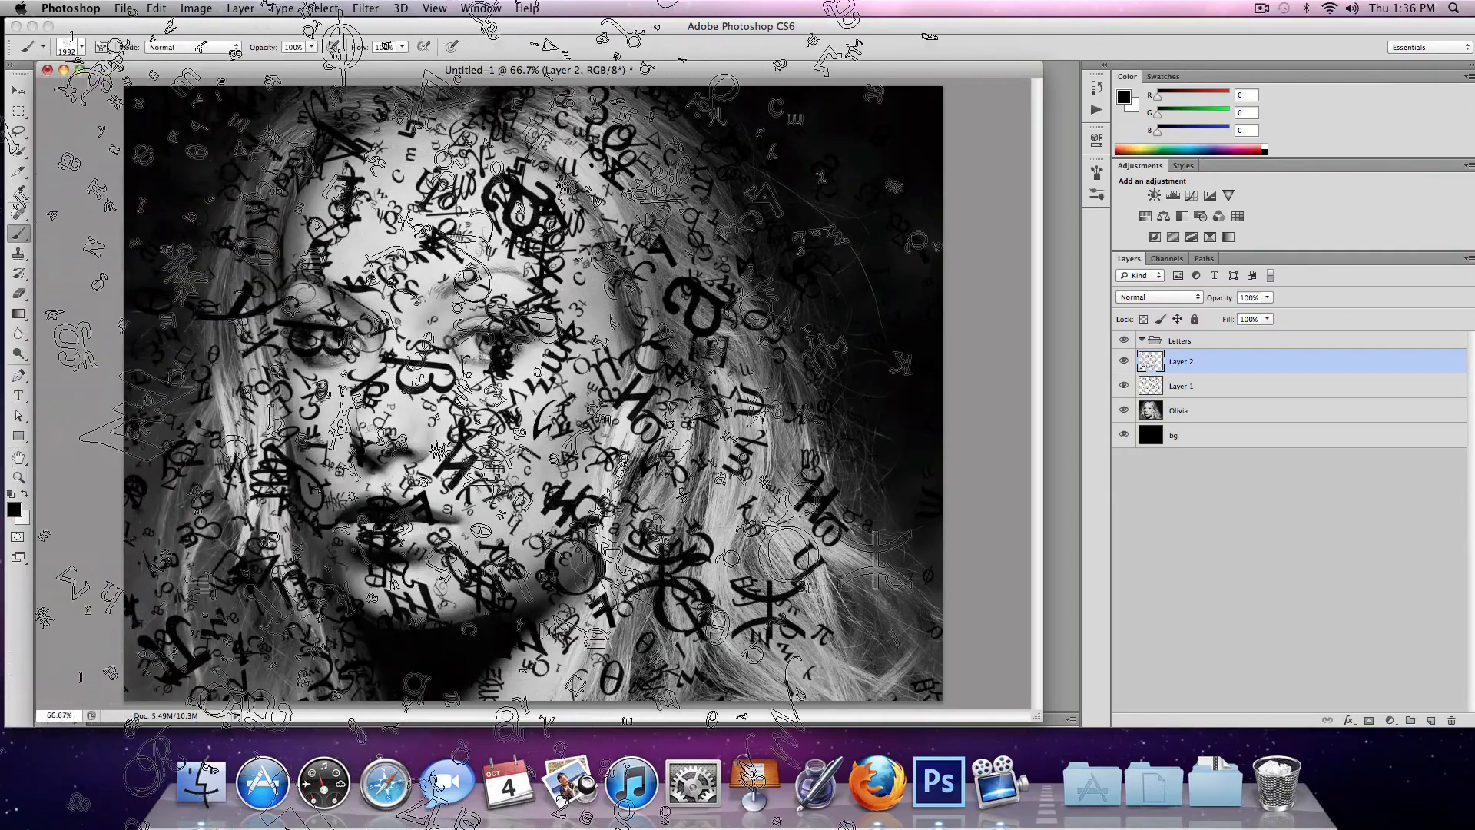
left_click(349, 312)
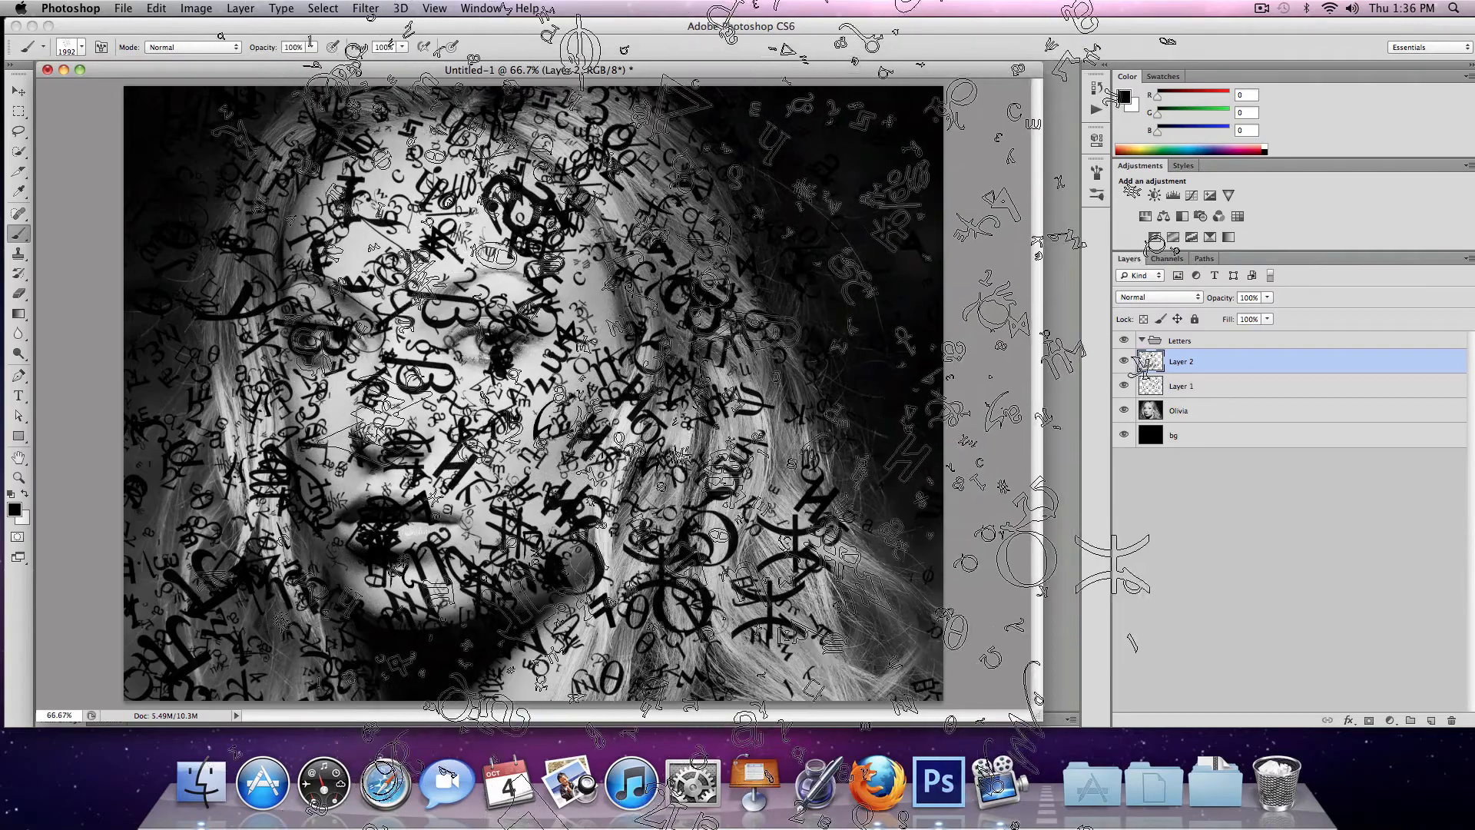
- Reduce the letter brush size to 900 px and add a new empty layer above Layer 2
key("bracketleft")
key("bracketleft")
key("bracketleft")
key("bracketleft")
key("bracketleft")
key("bracketleft")
key("bracketleft")
key("bracketleft")
key("bracketleft")
key("bracketleft")
key("bracketleft")
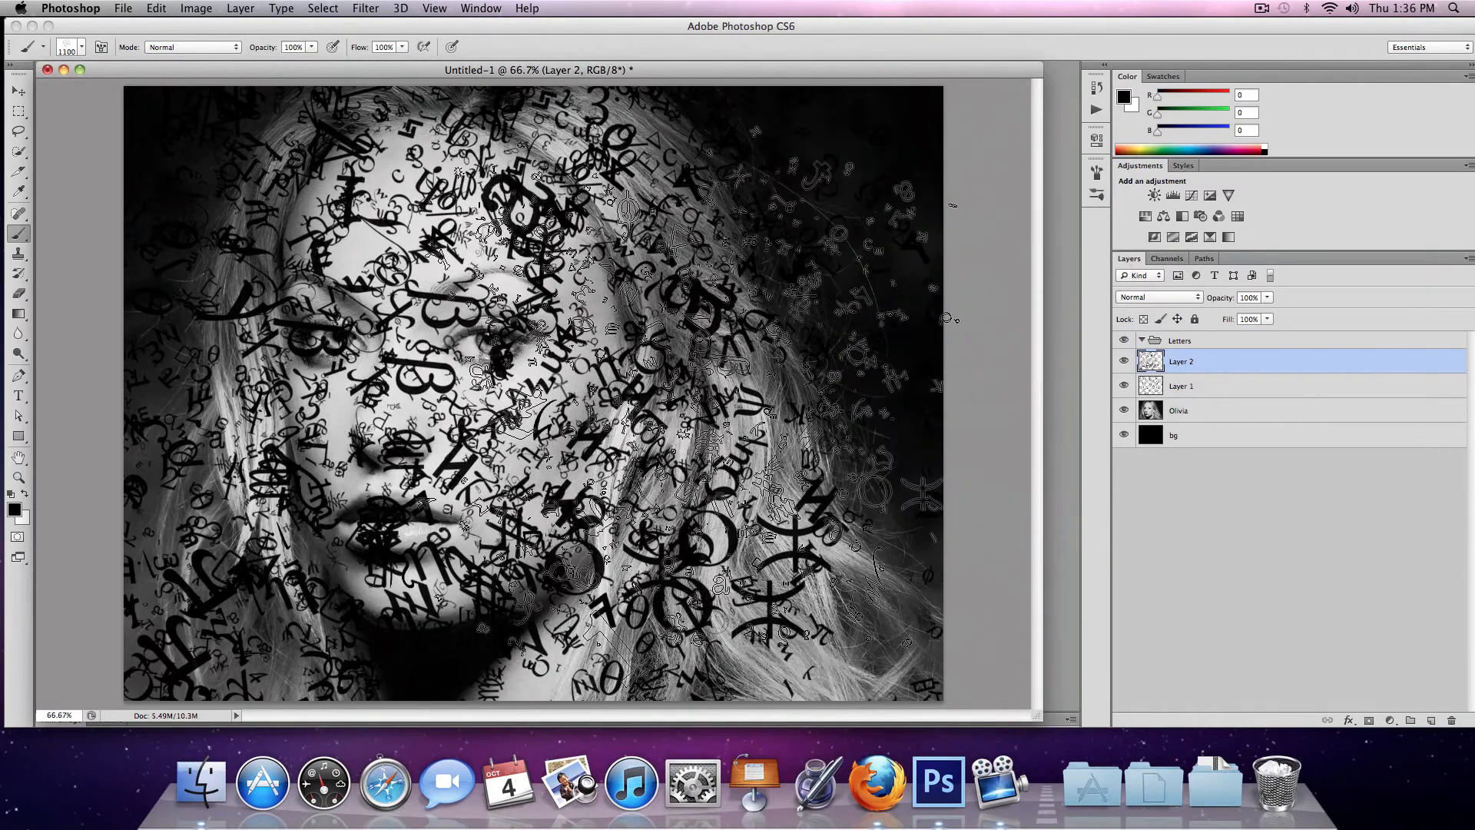
left_click(1431, 720)
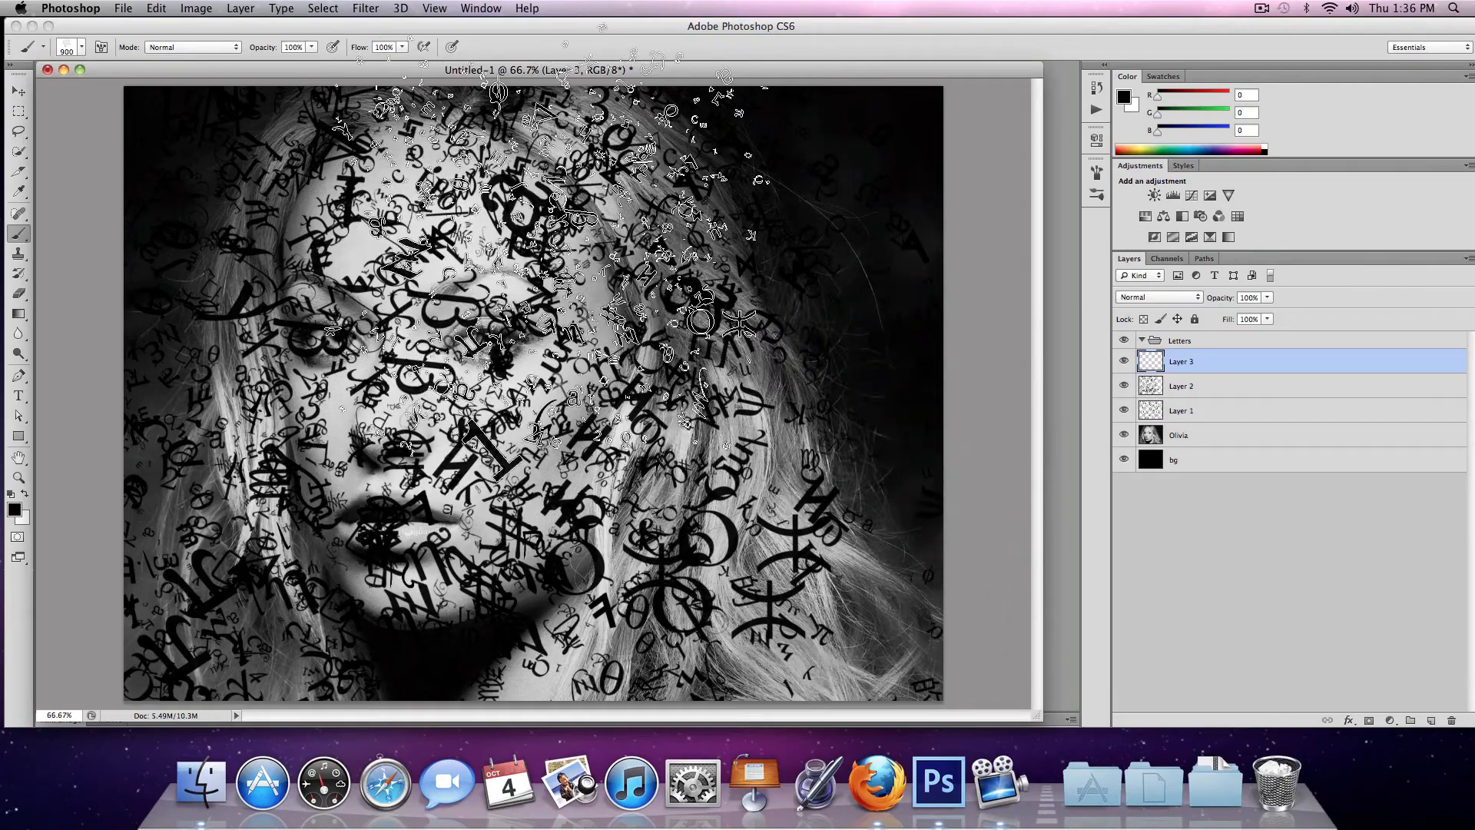
- Stamp smaller black letters over the hair and lower part of the portrait on Layer 3, undoing unwanted stamps
left_click(677, 471)
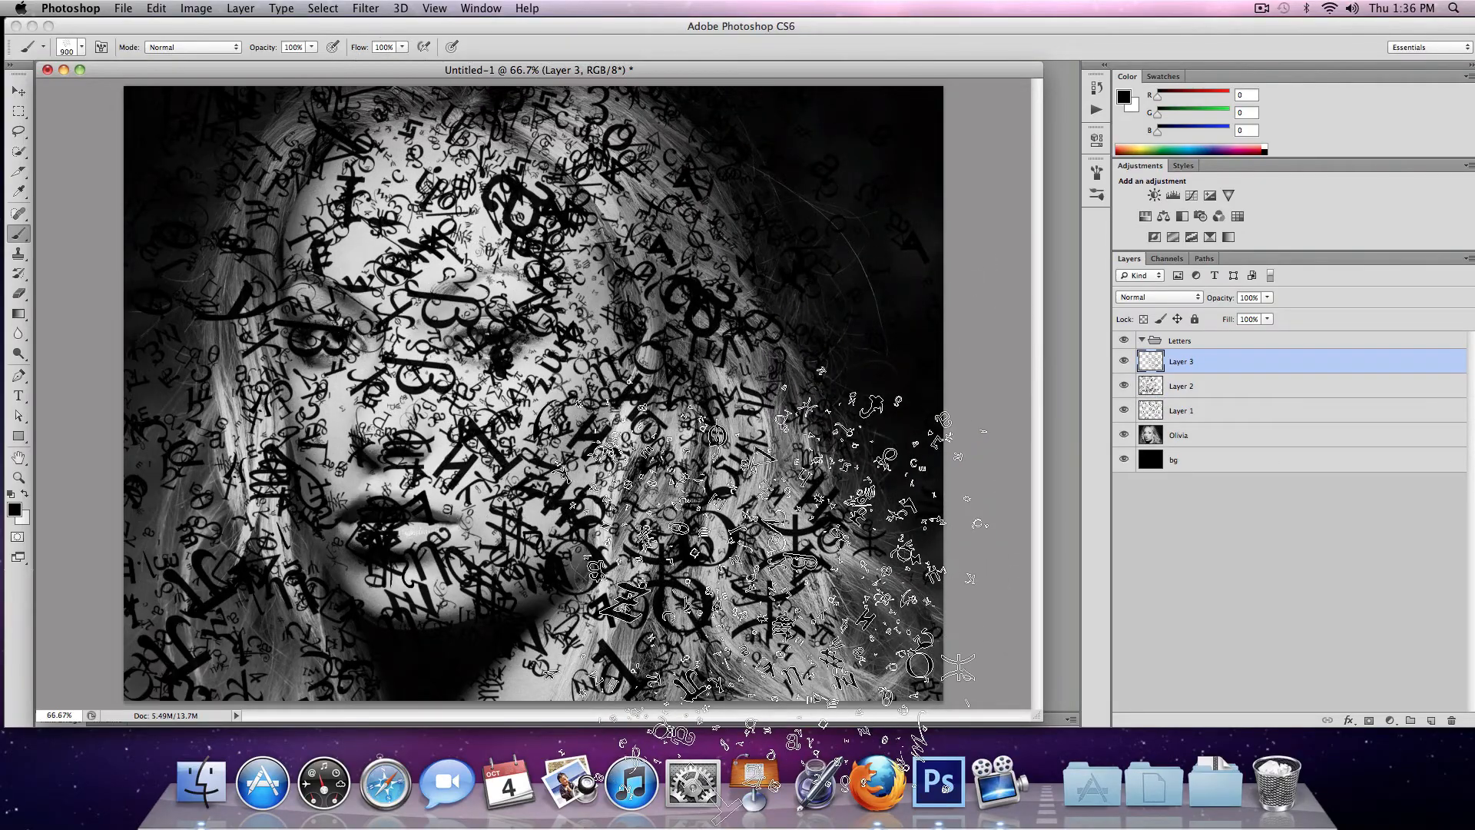
left_click(766, 593)
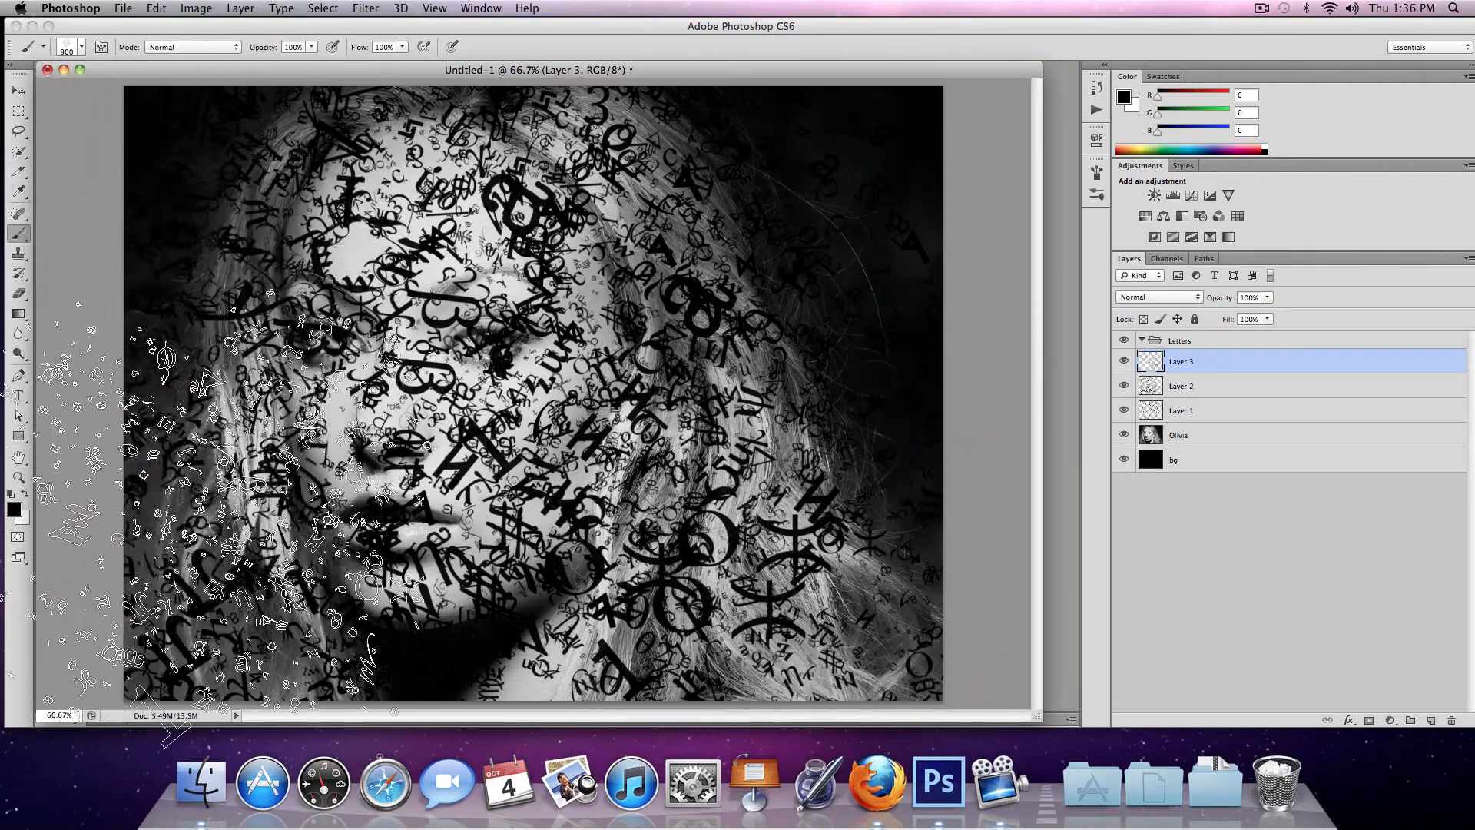
left_click(259, 427)
key("super+z")
left_click(286, 450)
key("super+z")
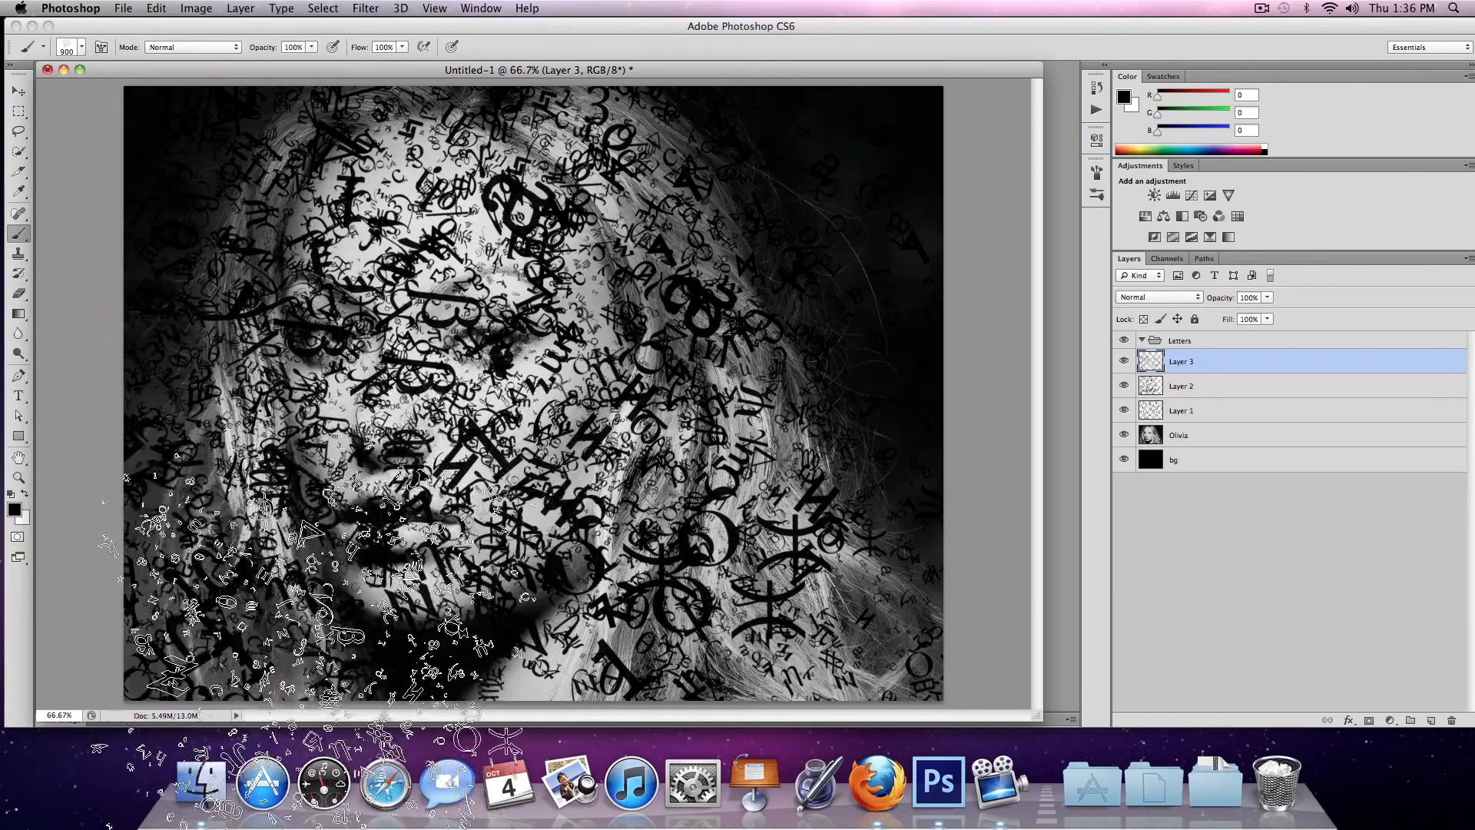
key("super+z")
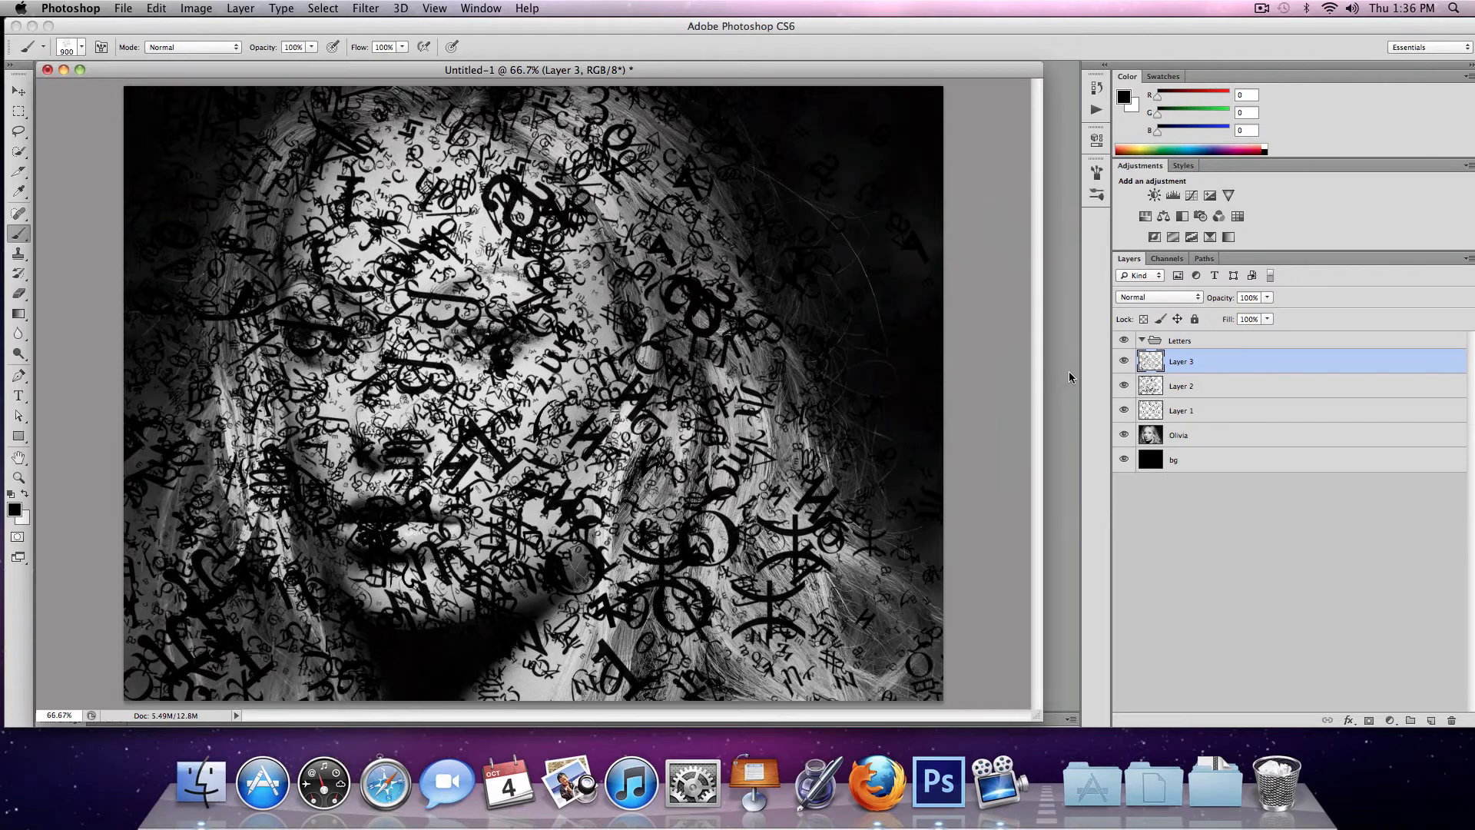
- Check the stamped letters on their own by briefly hiding the Olivia and bg layers, and show both again
left_click(1124, 435)
left_click(1125, 459)
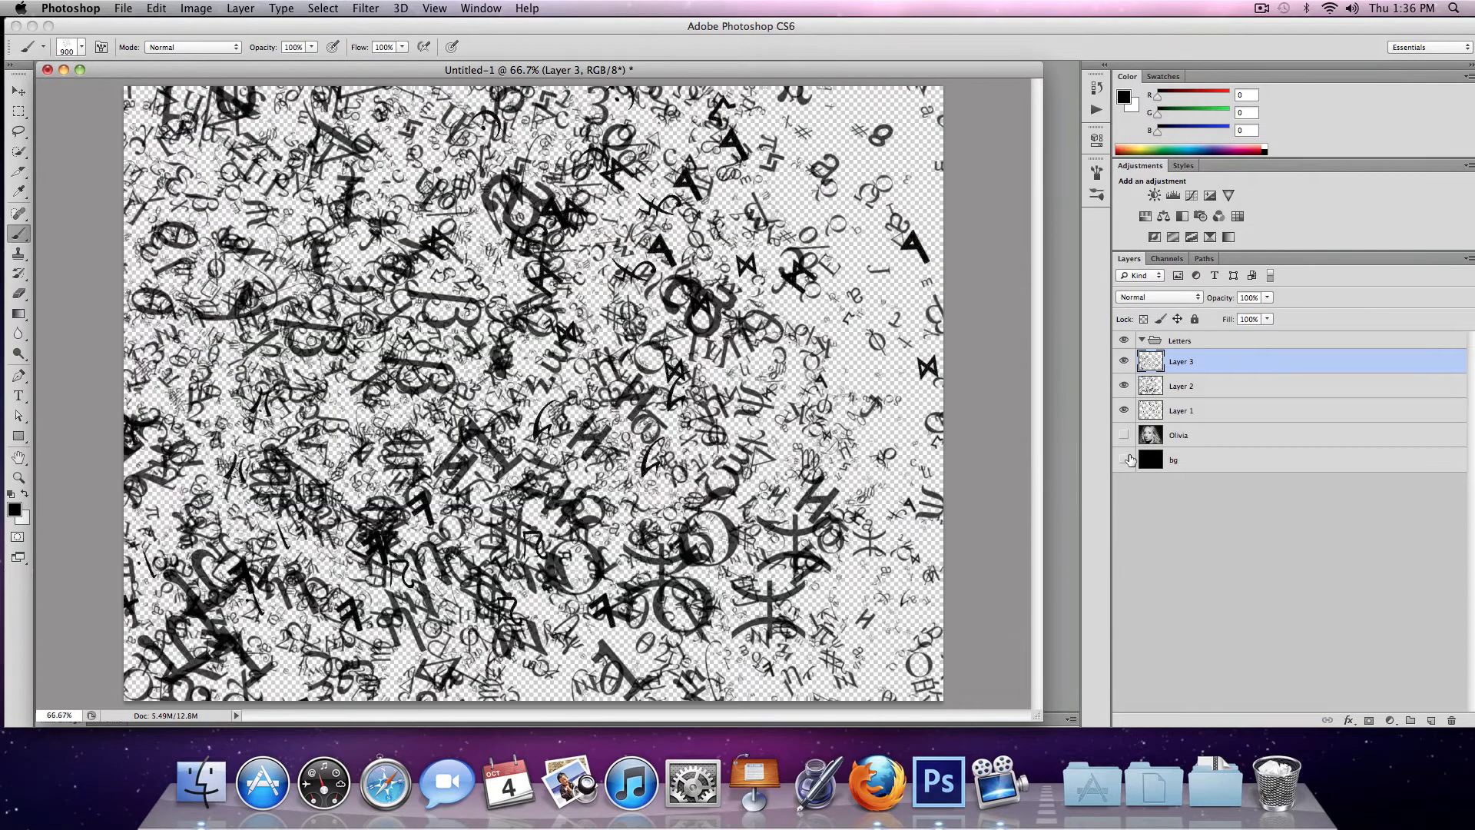
left_click(1126, 459)
left_click(1125, 435)
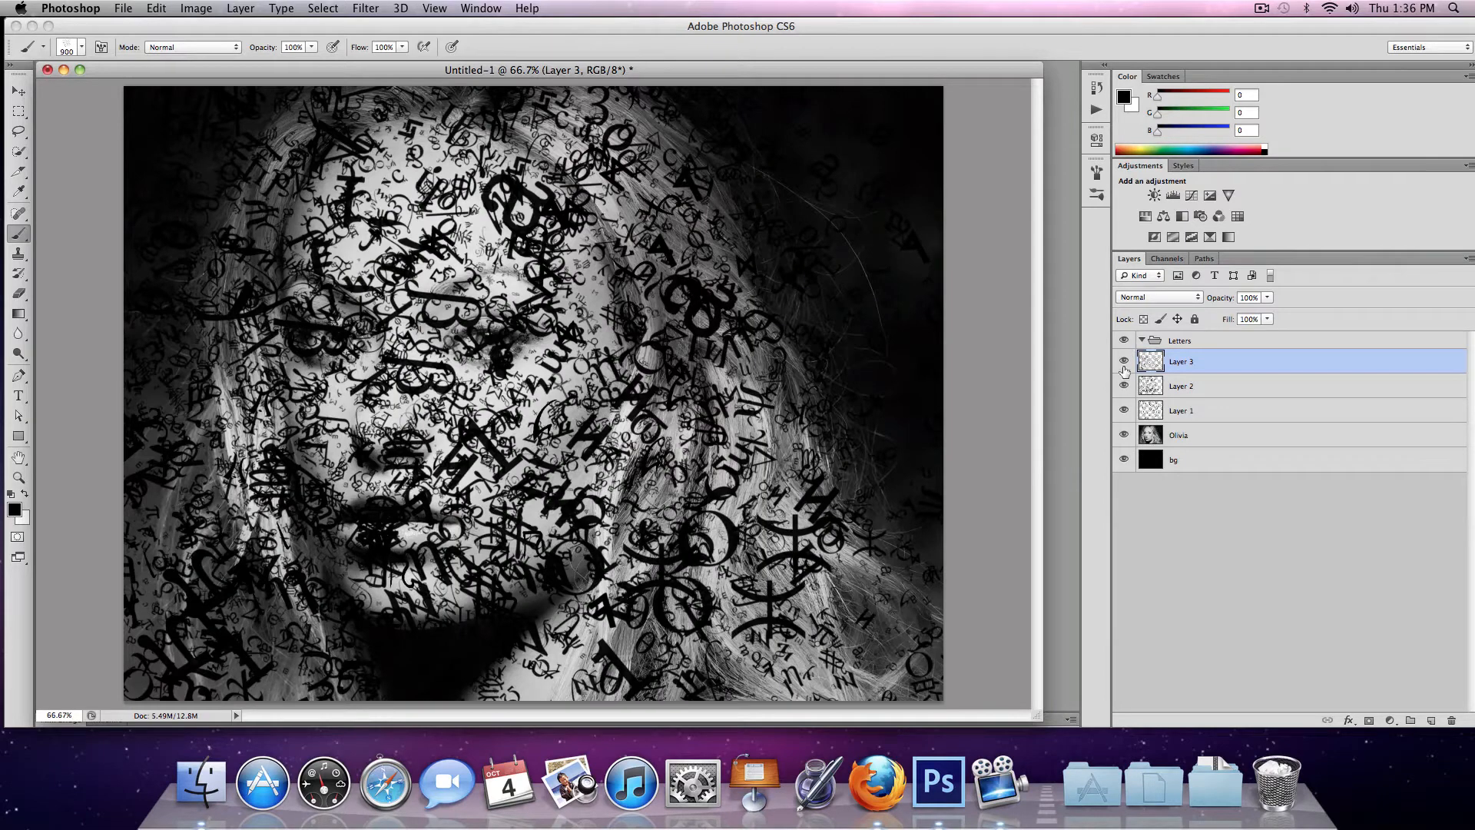
- Hide Layers 2 and 3, keep Layer 1 visible, and load Layer 1's letters as a selection
left_click(1124, 386)
left_click(1124, 410)
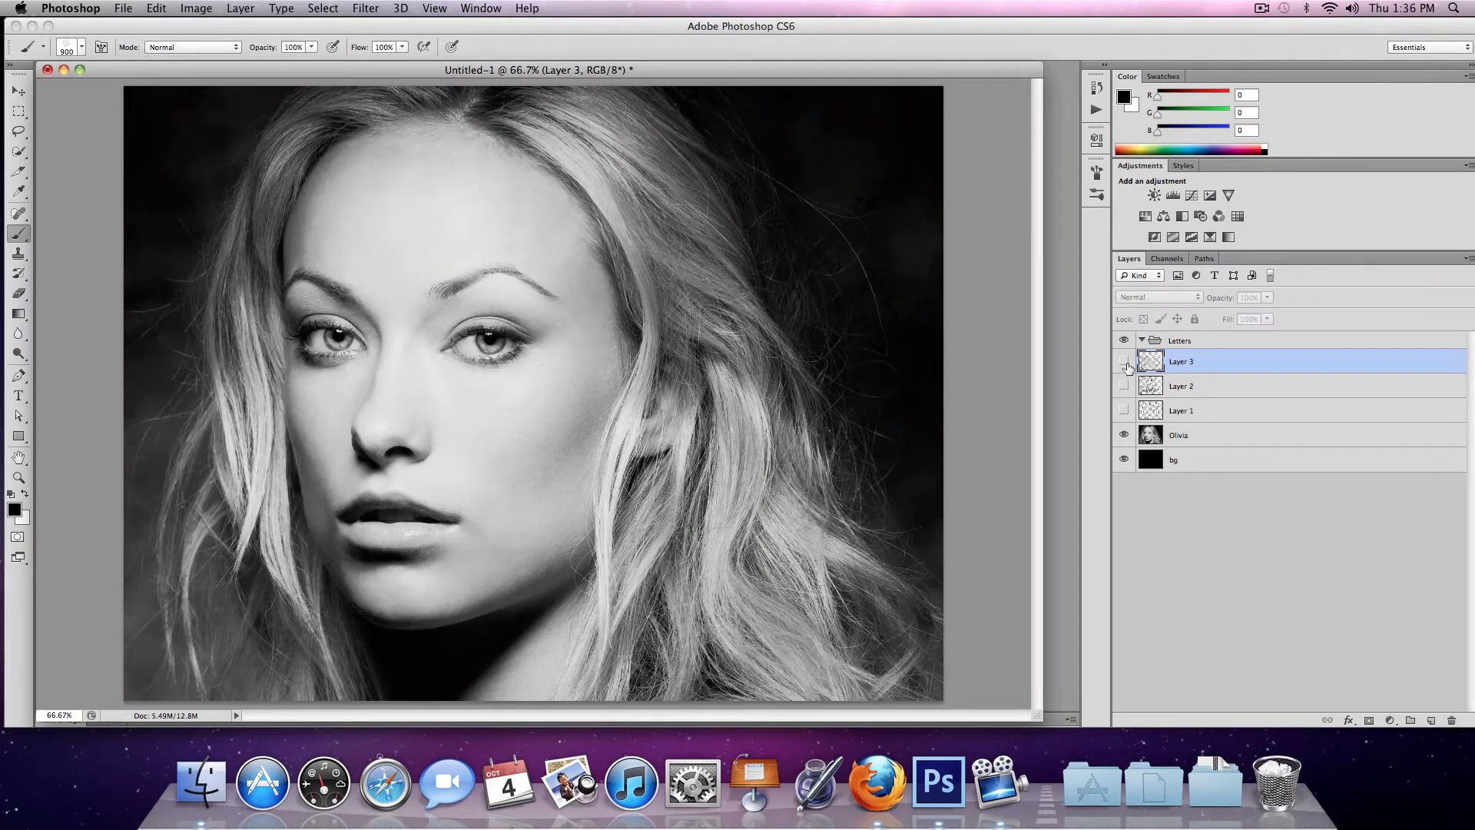
left_click(1125, 410)
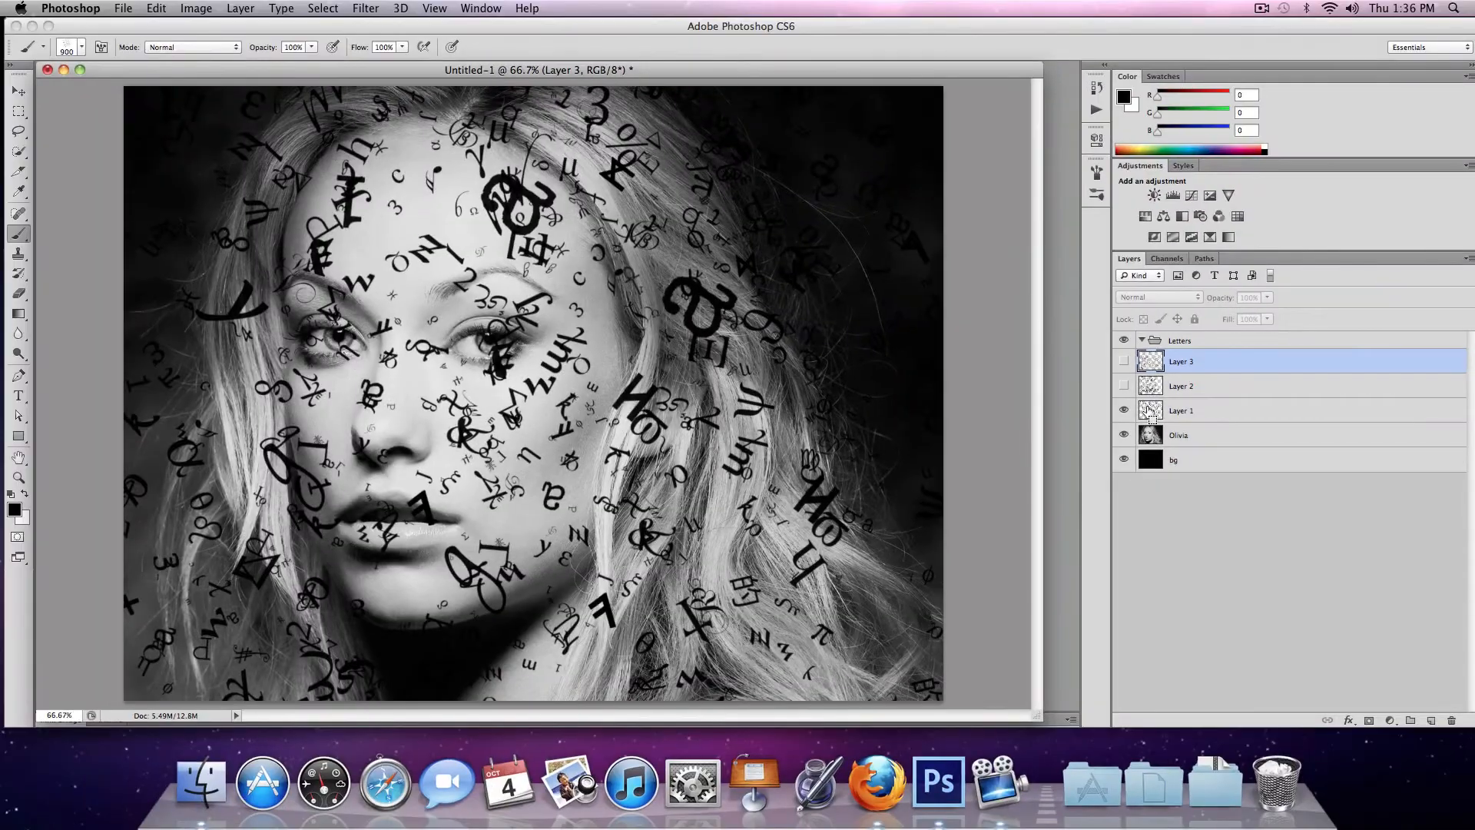
left_click(1151, 414, "super")
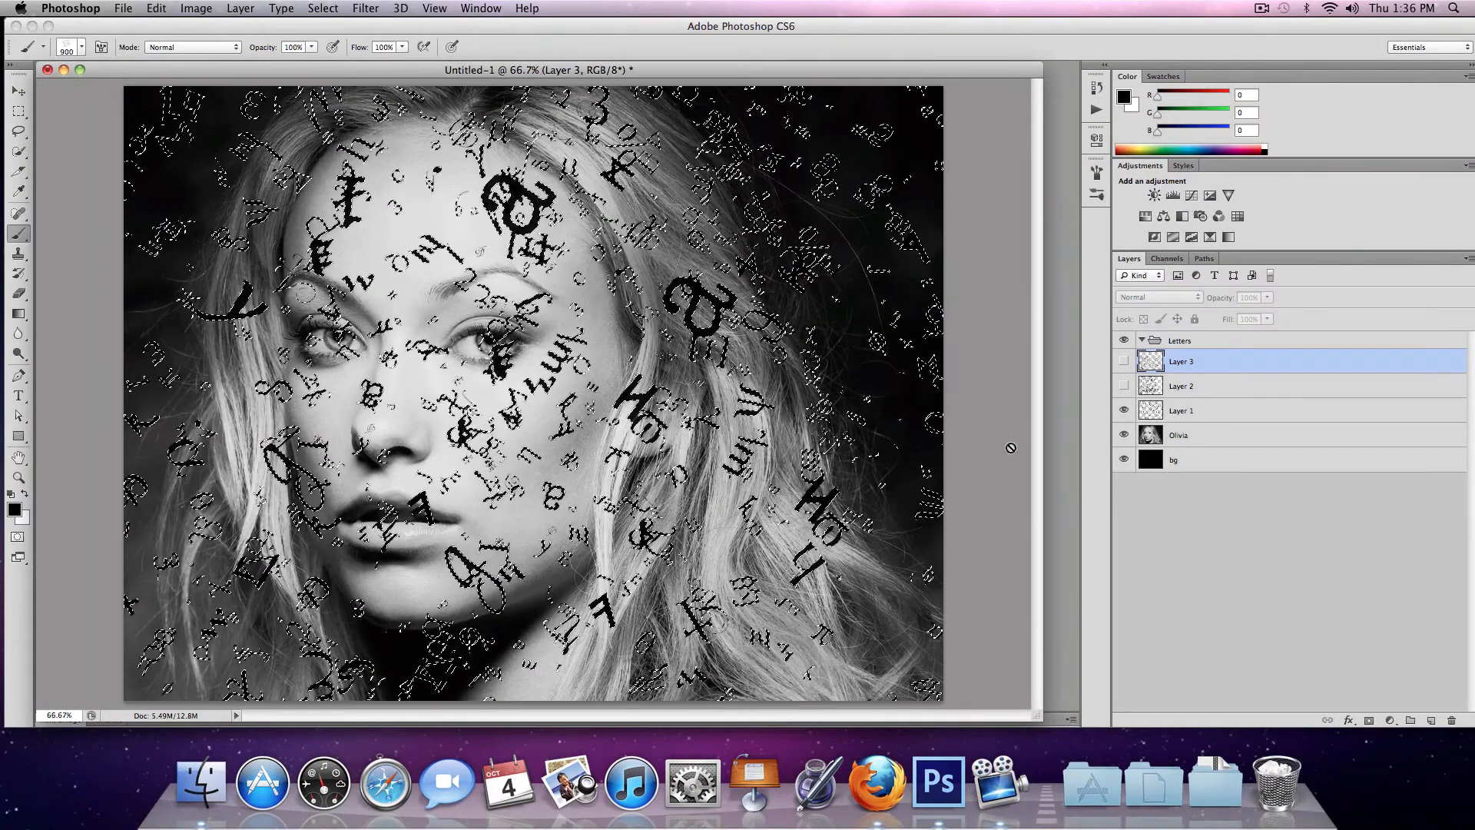
left_click(1170, 342)
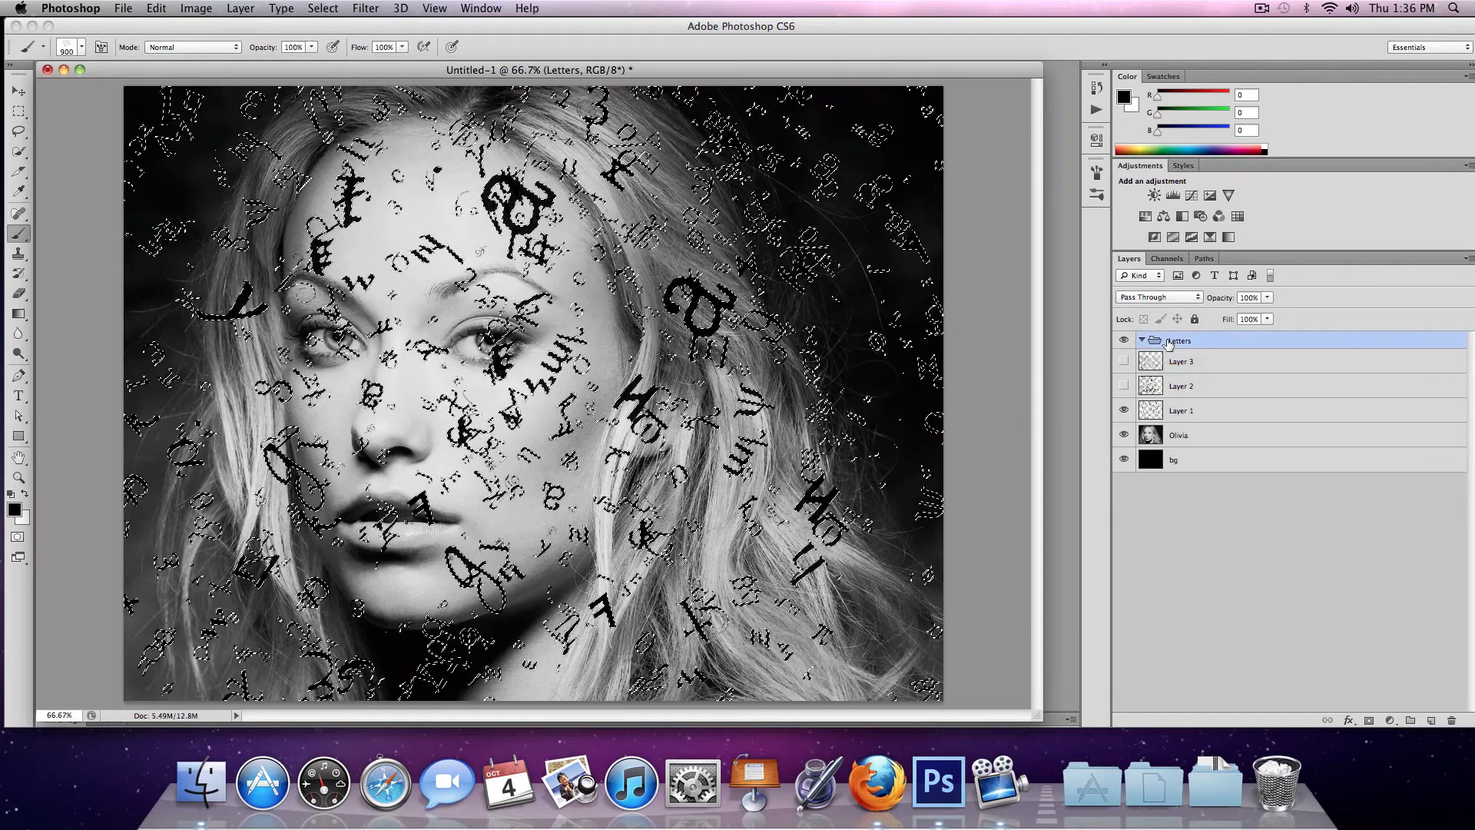
left_click(1430, 720)
left_click_drag(1164, 361, 1185, 346)
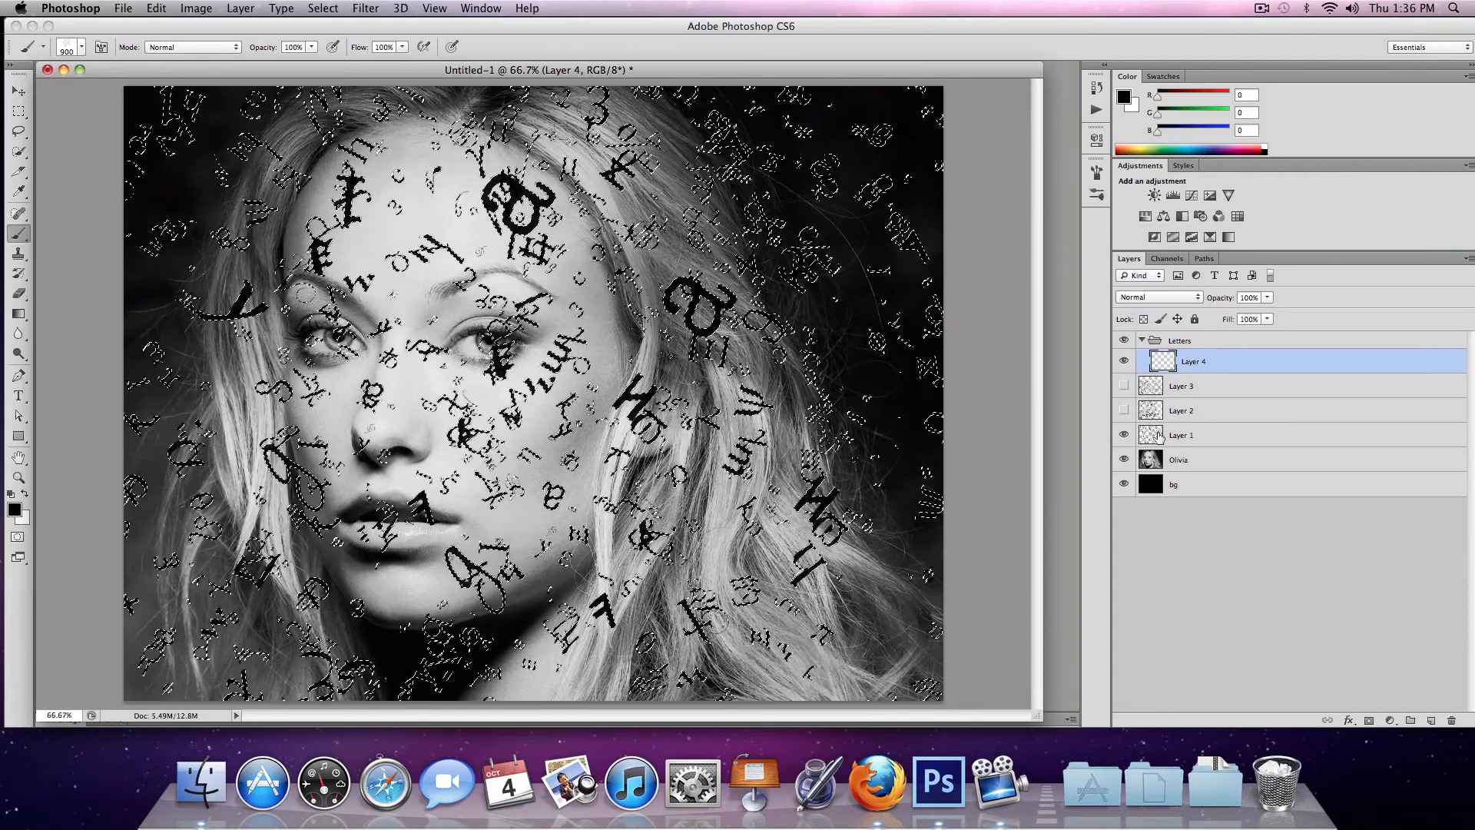
key("alt+super+z")
key("alt+super+z")
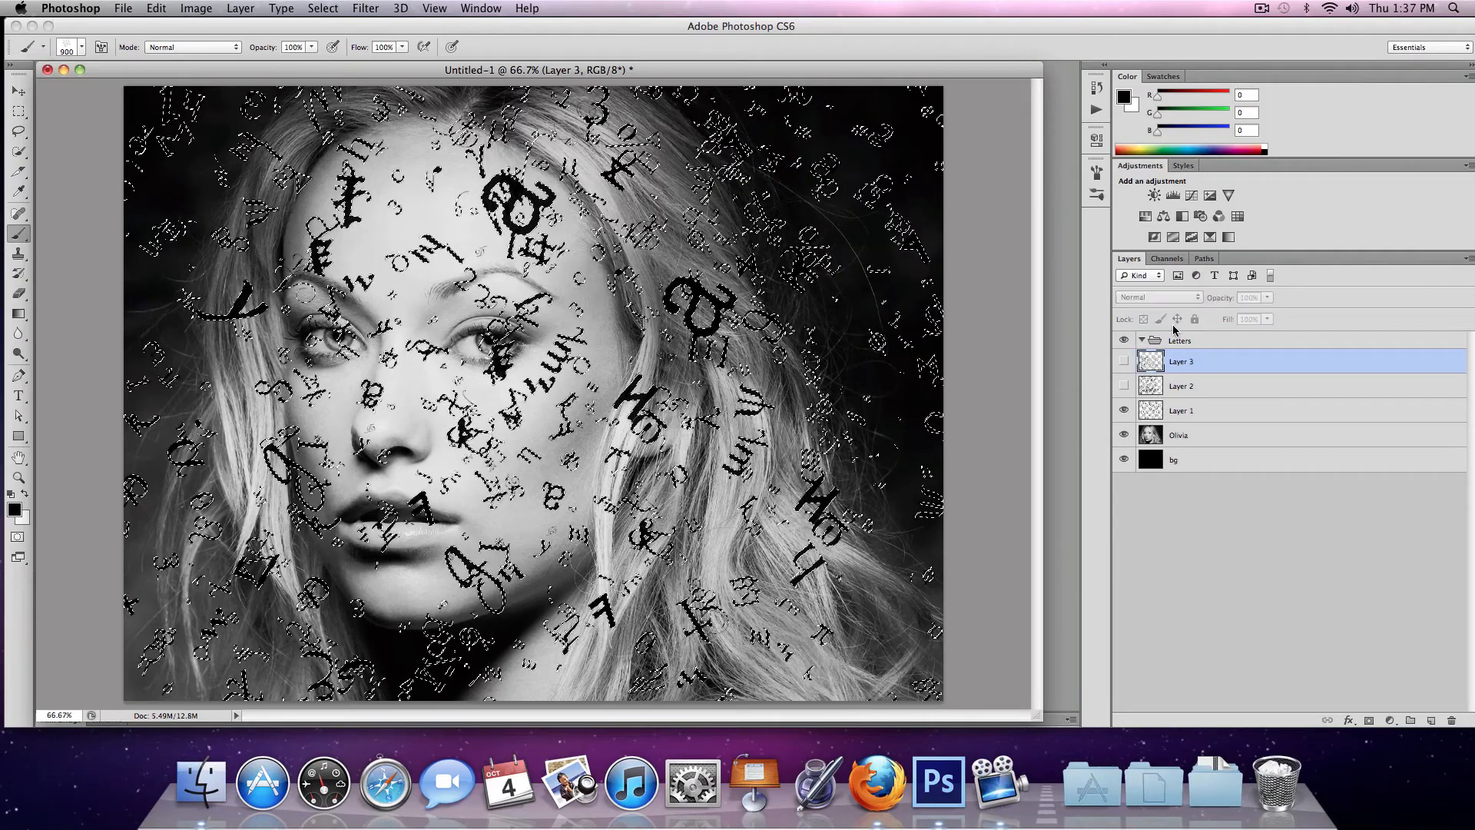
- Copy the Olivia pixels inside the Layer 1 letter selection onto a new layer and move it into the Letters group
left_click(1151, 436)
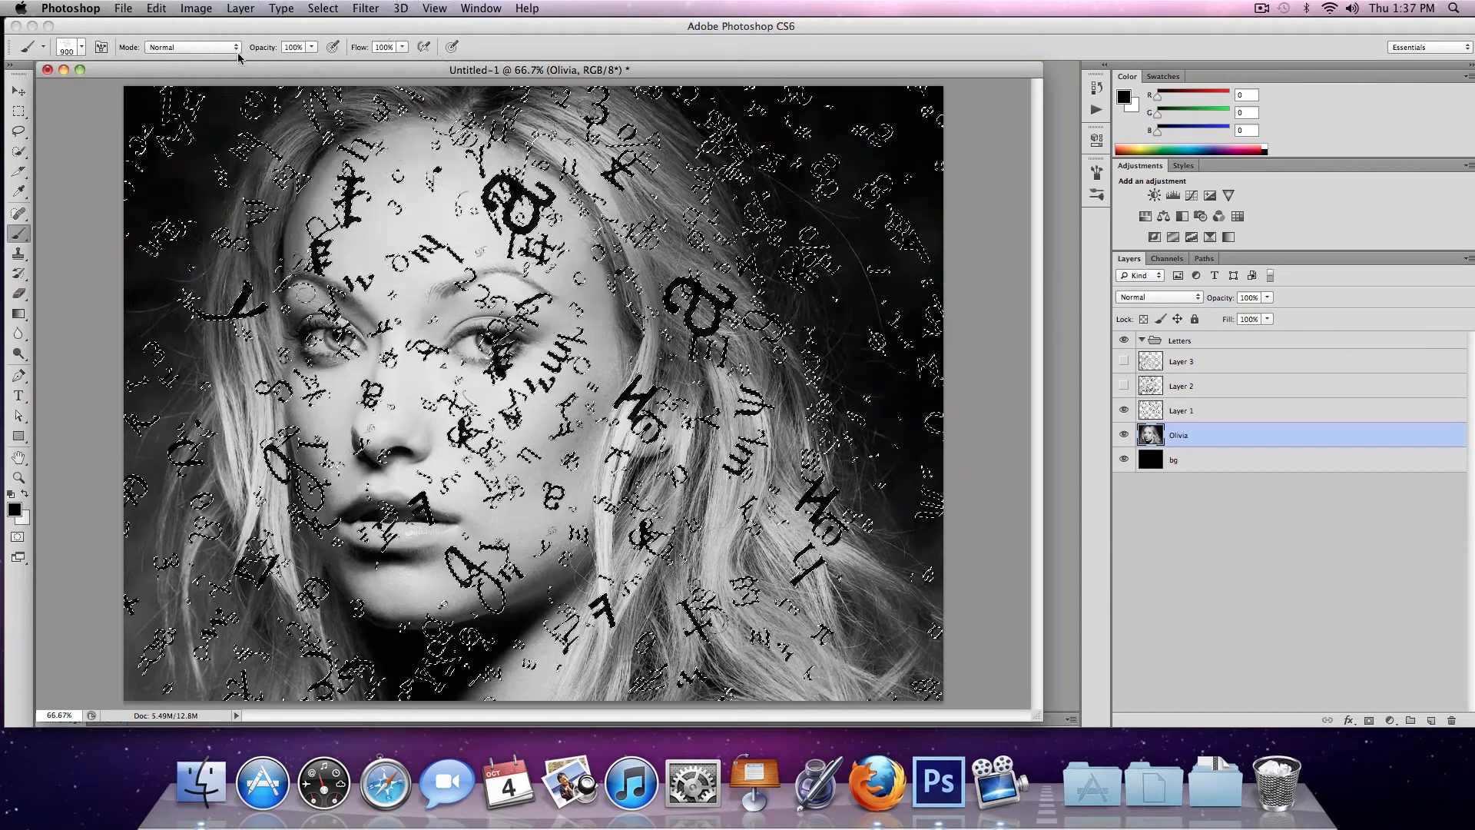
left_click(156, 8)
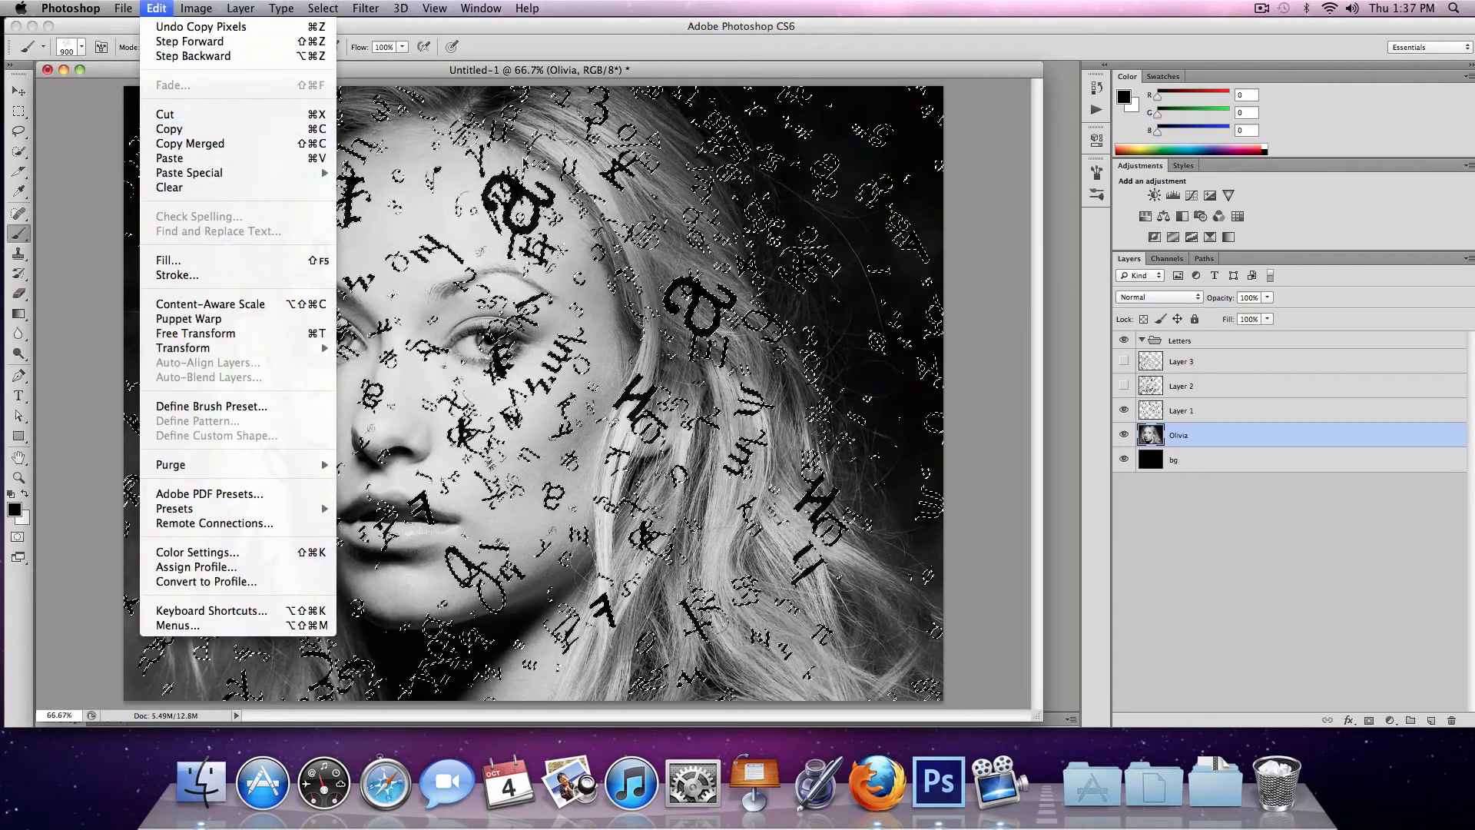
left_click(170, 28)
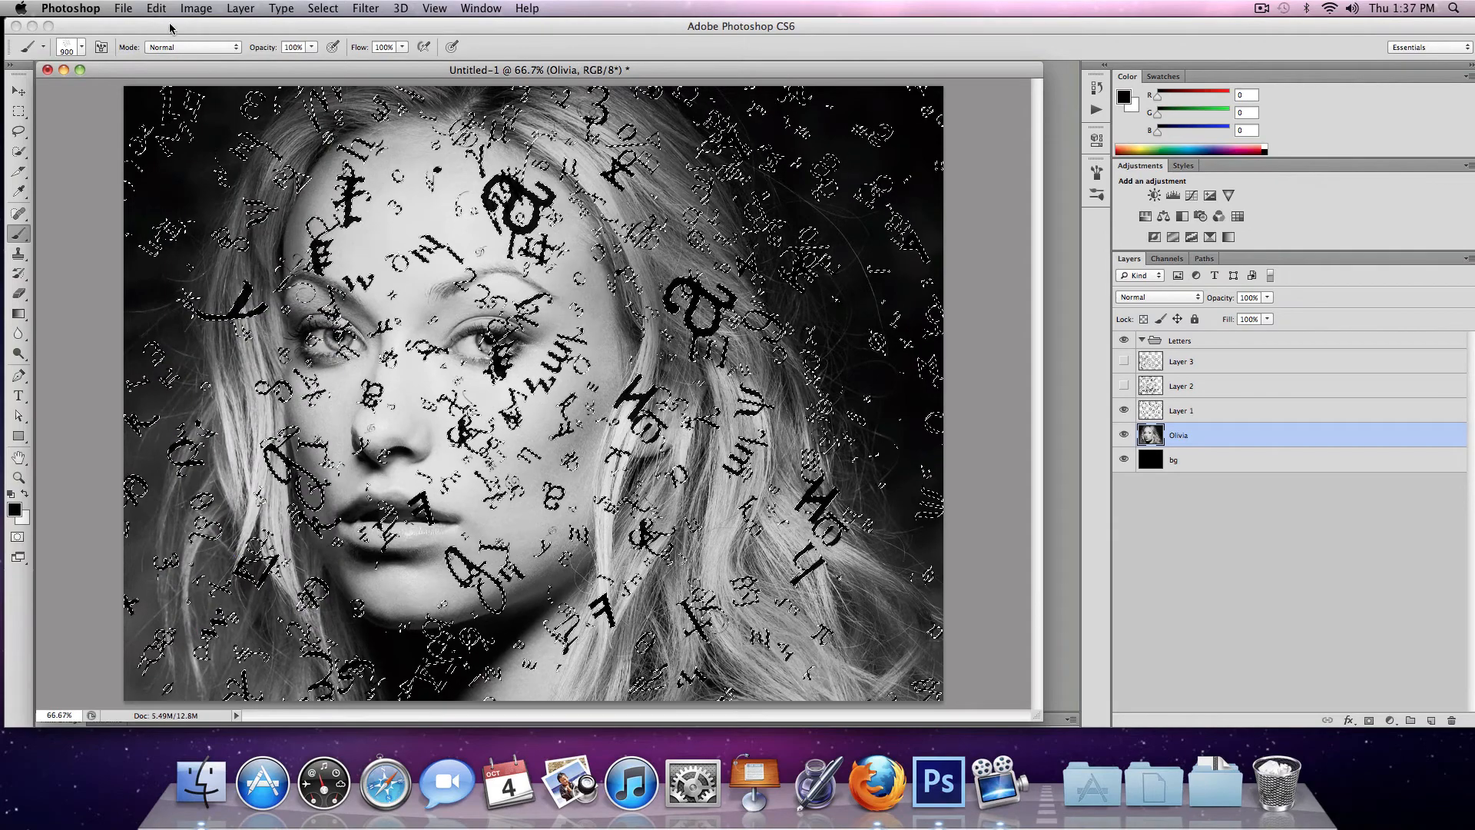
left_click(157, 8)
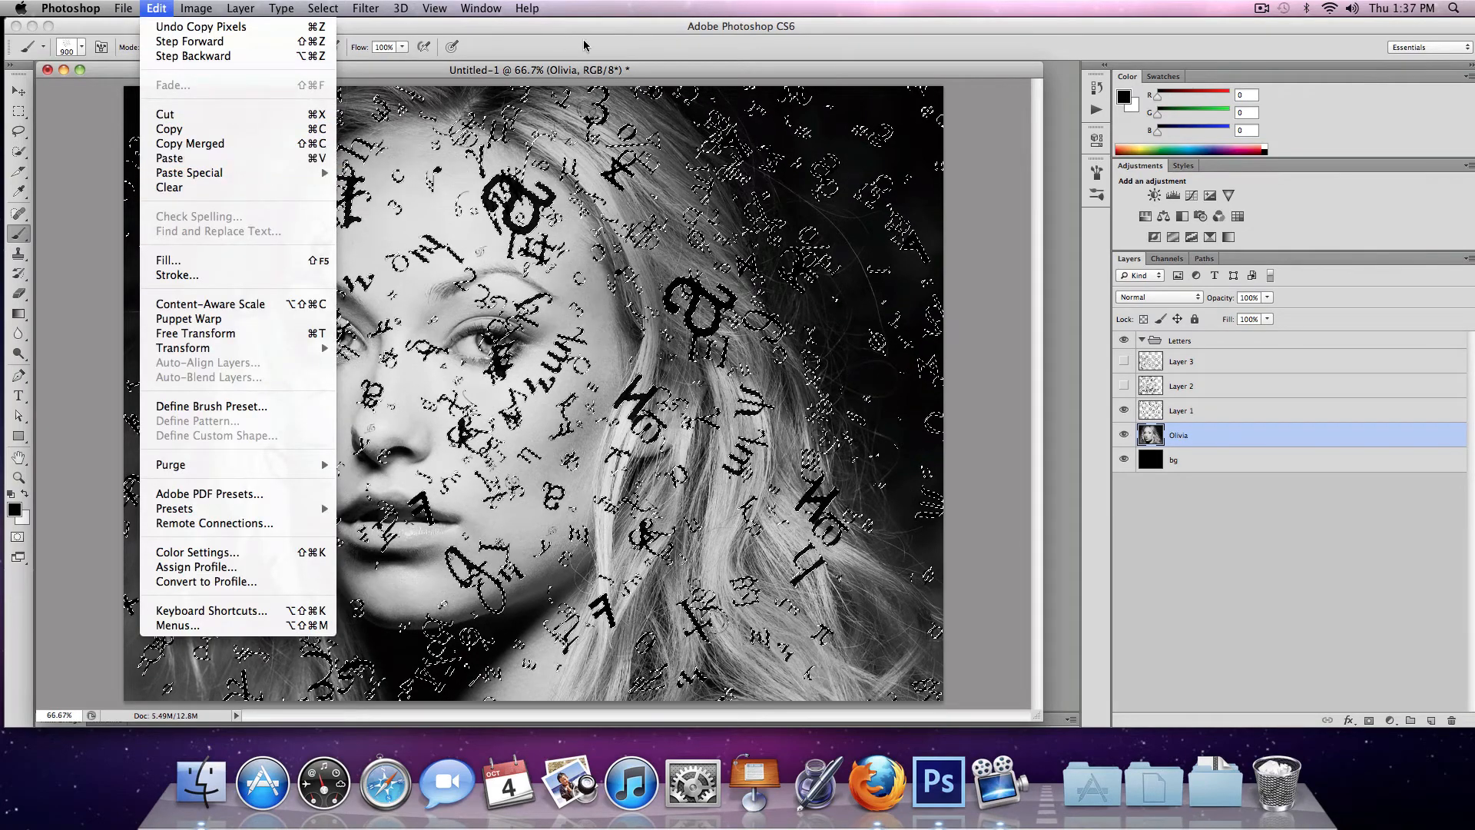
key("super+v")
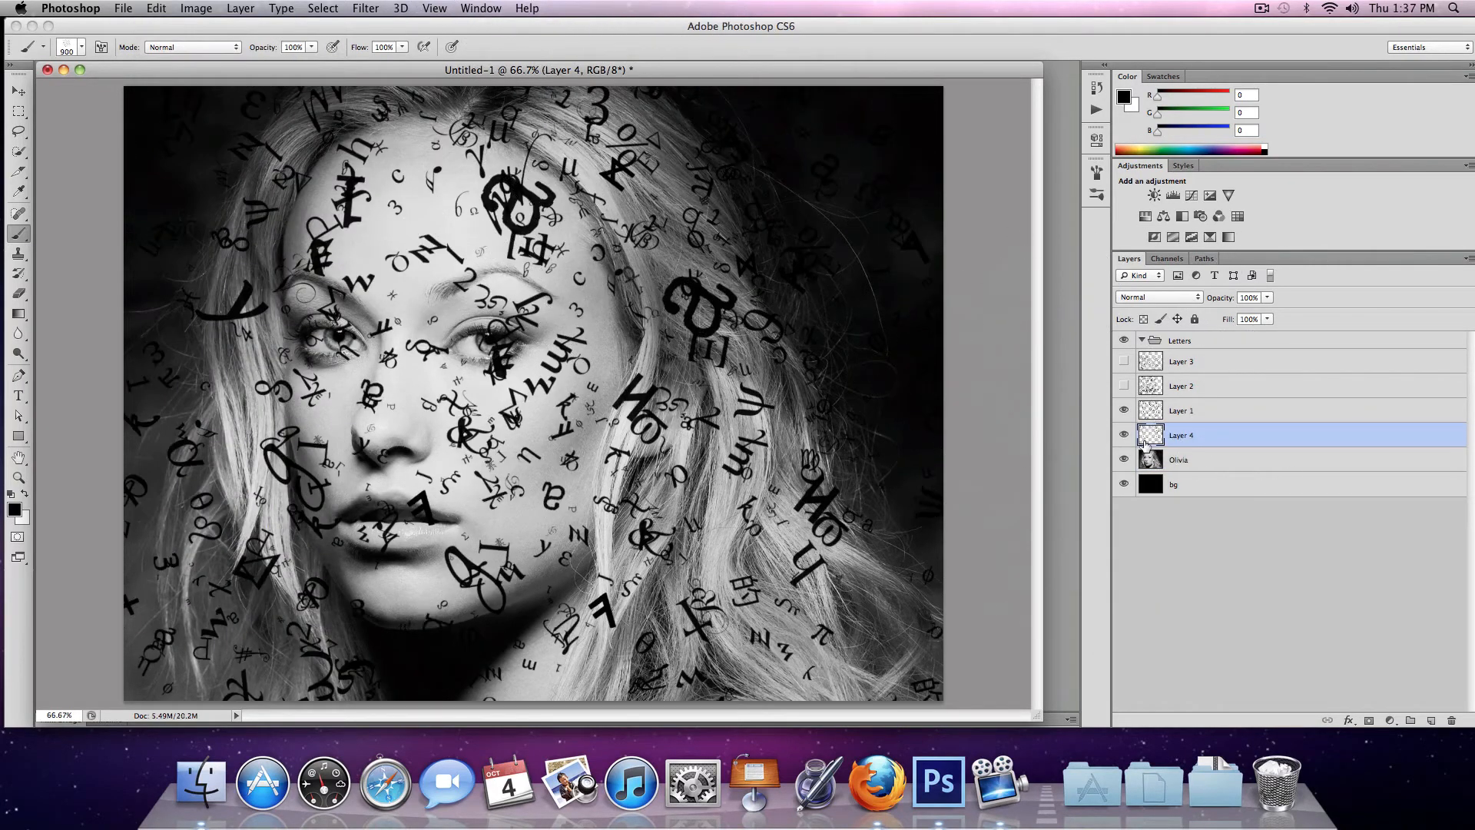
left_click_drag(1172, 424, 1206, 348)
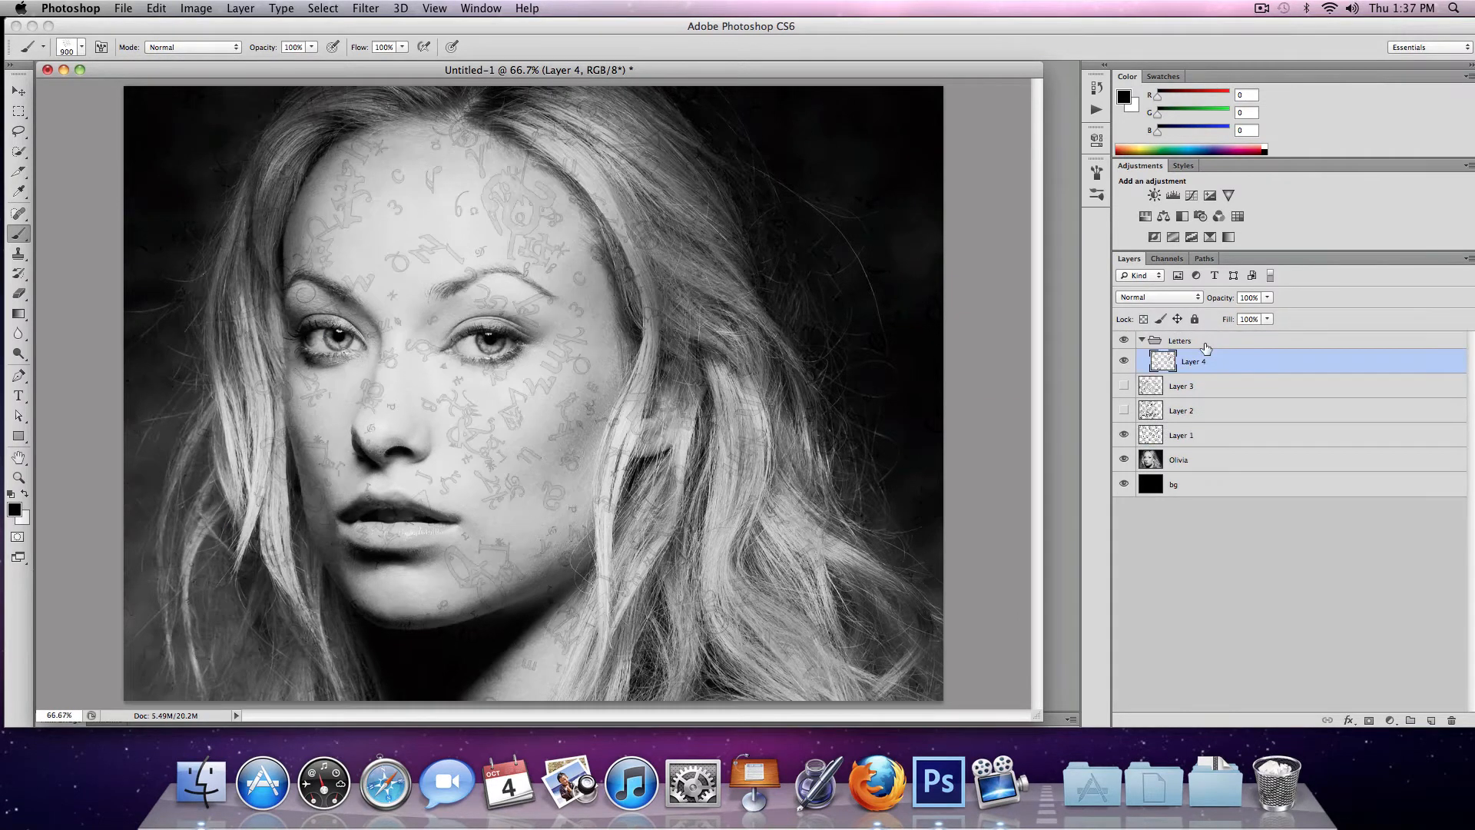
- Collapse and hide the Letters group, and delete the stamped Layer 1
left_click(1142, 340)
left_click(1124, 343)
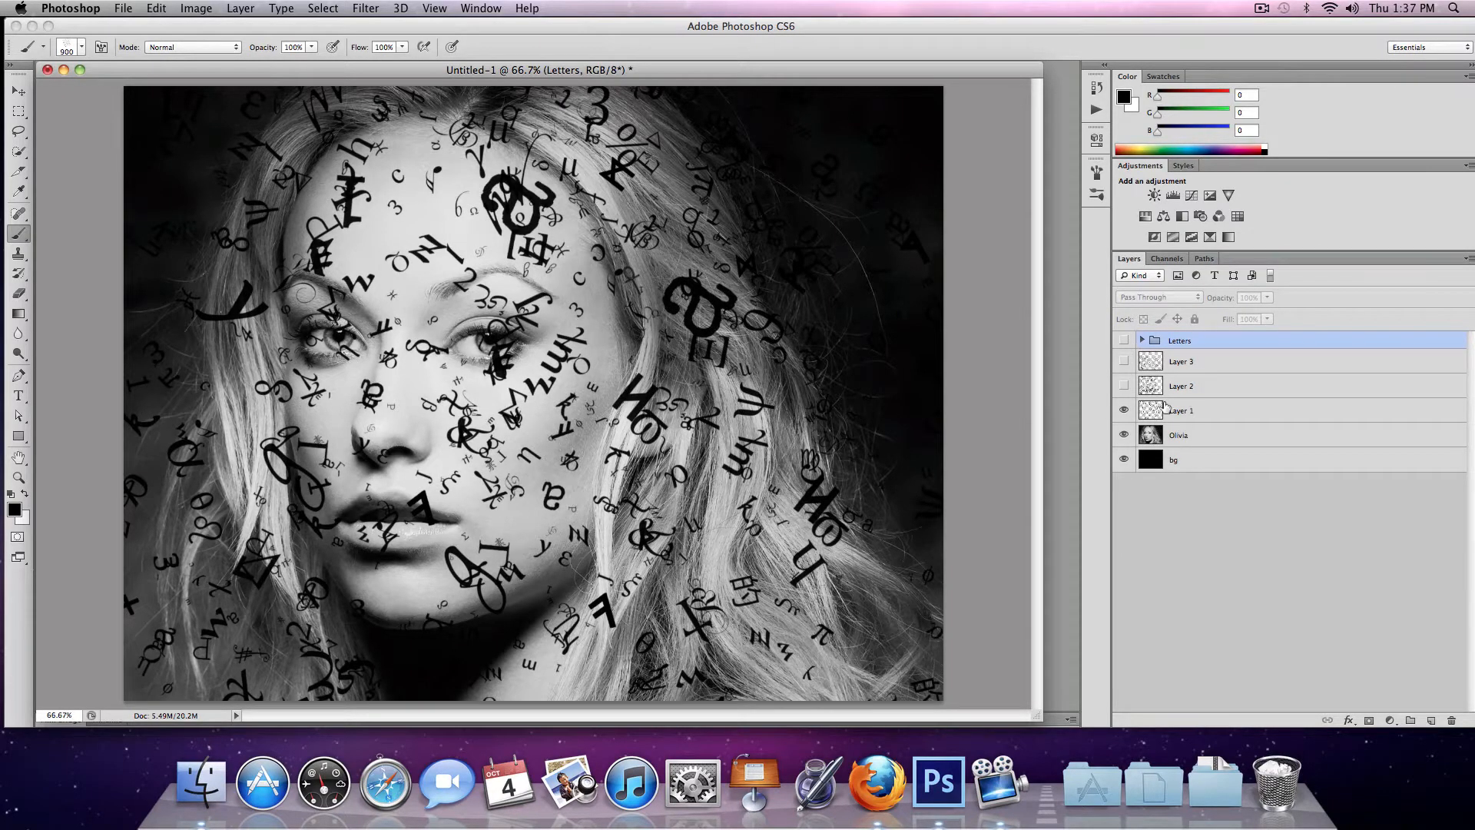
left_click_drag(1166, 413, 1455, 720)
- Copy the Olivia pixels within Layer 2's letter shapes to a new layer in the Letters group, and delete Layer 2
left_click(1125, 386)
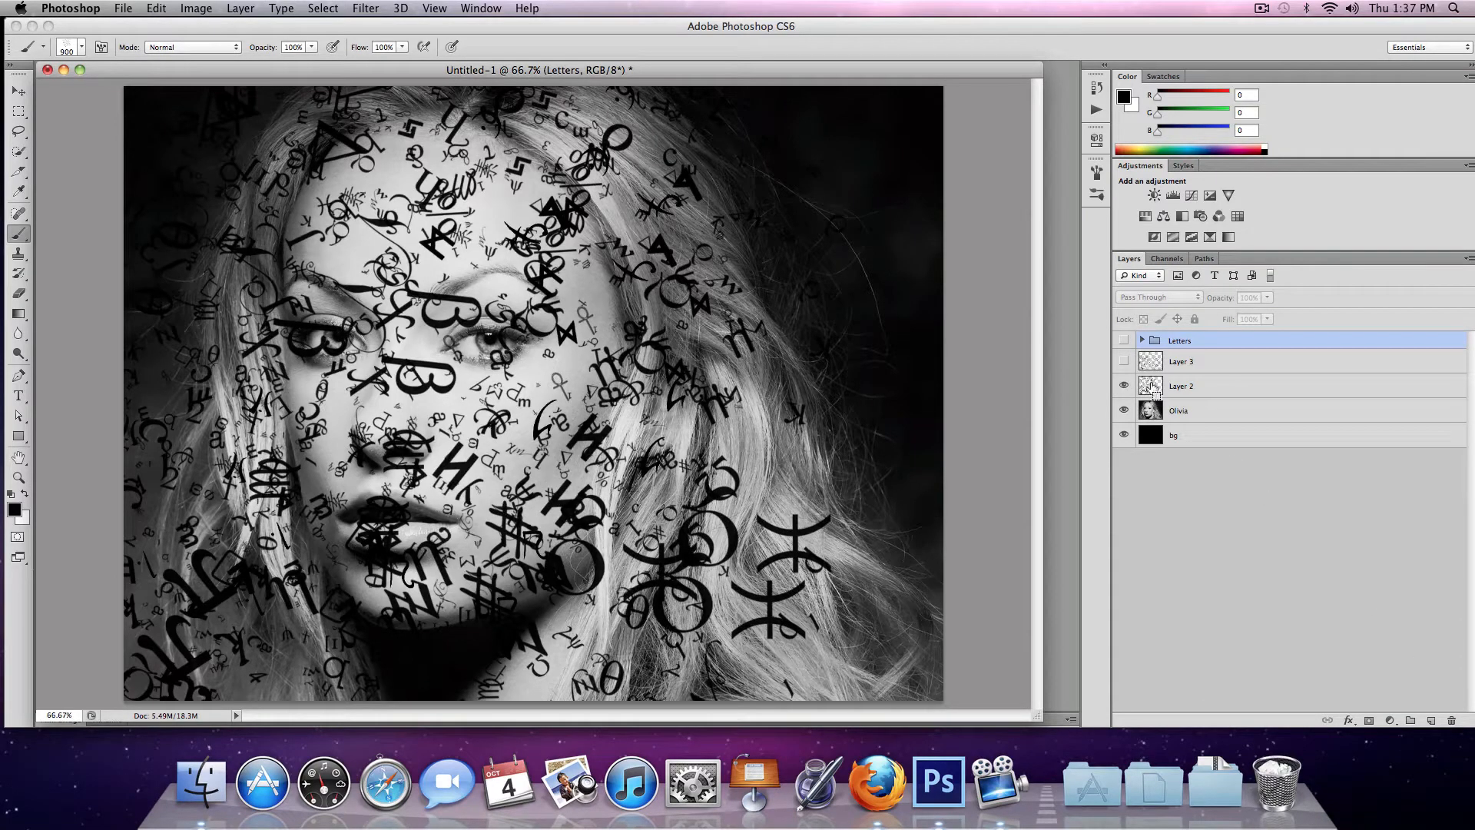
left_click(1153, 388, "super")
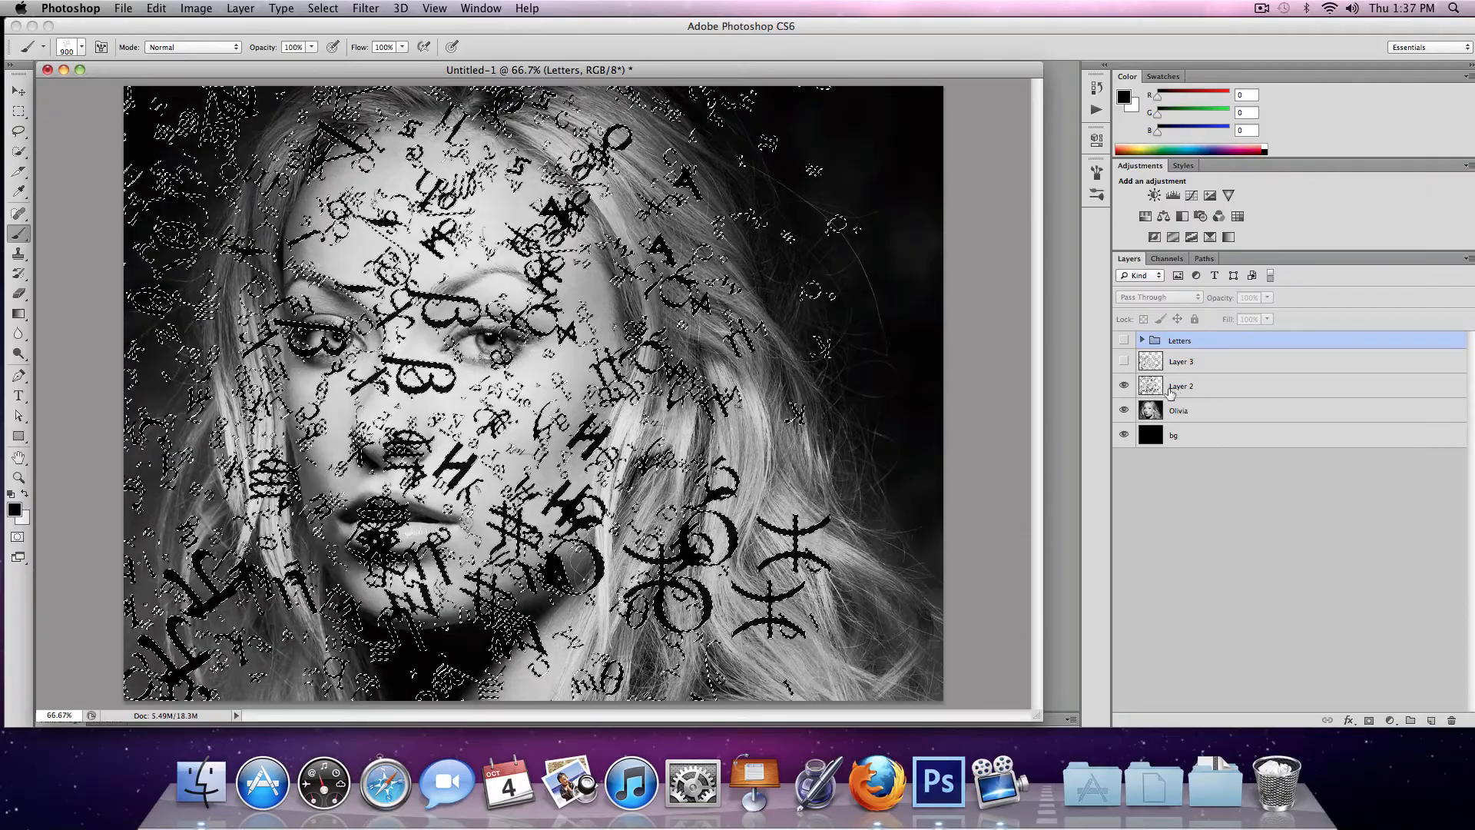
left_click(1143, 412)
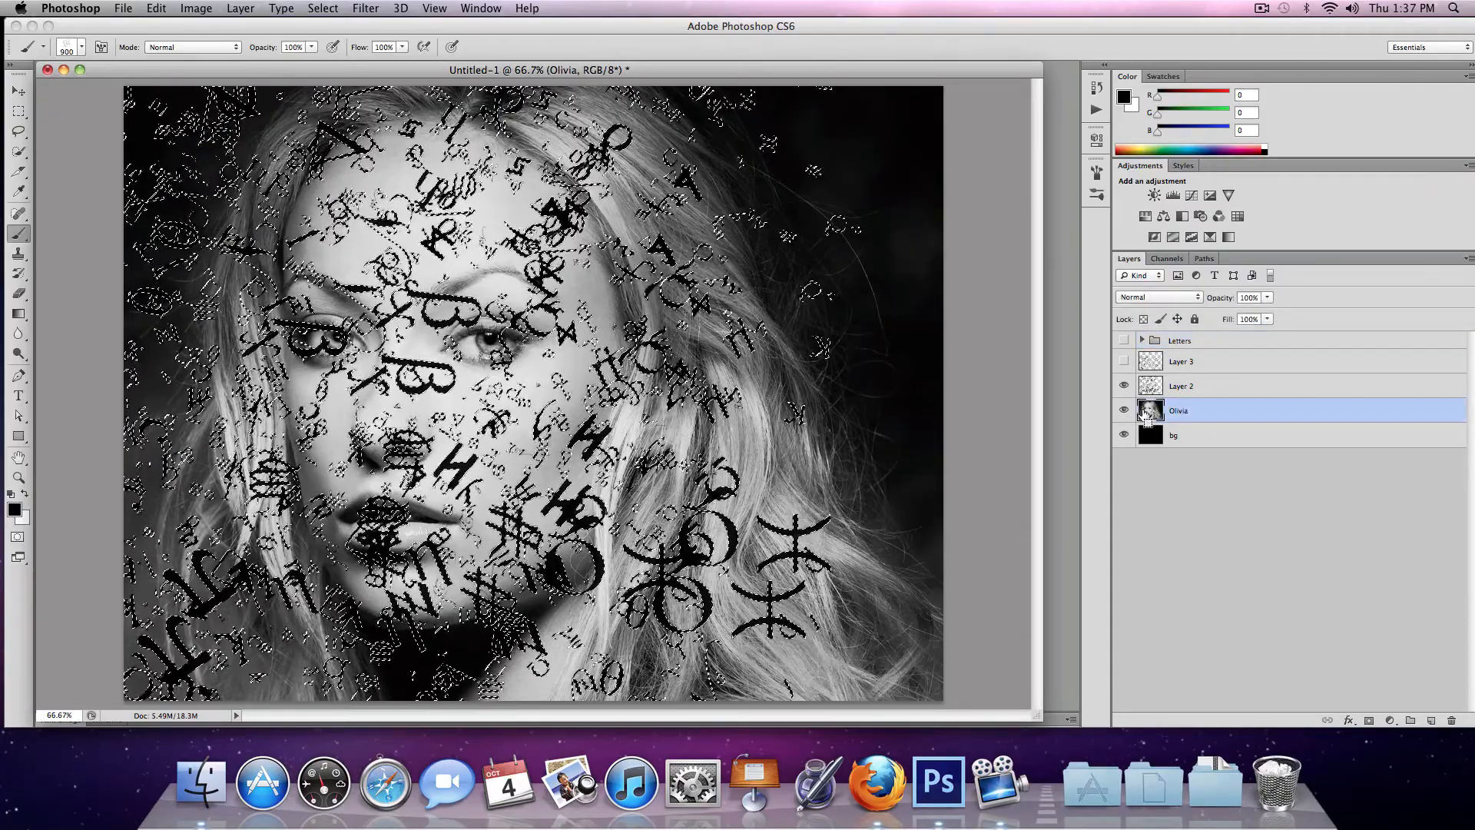
key("super+j")
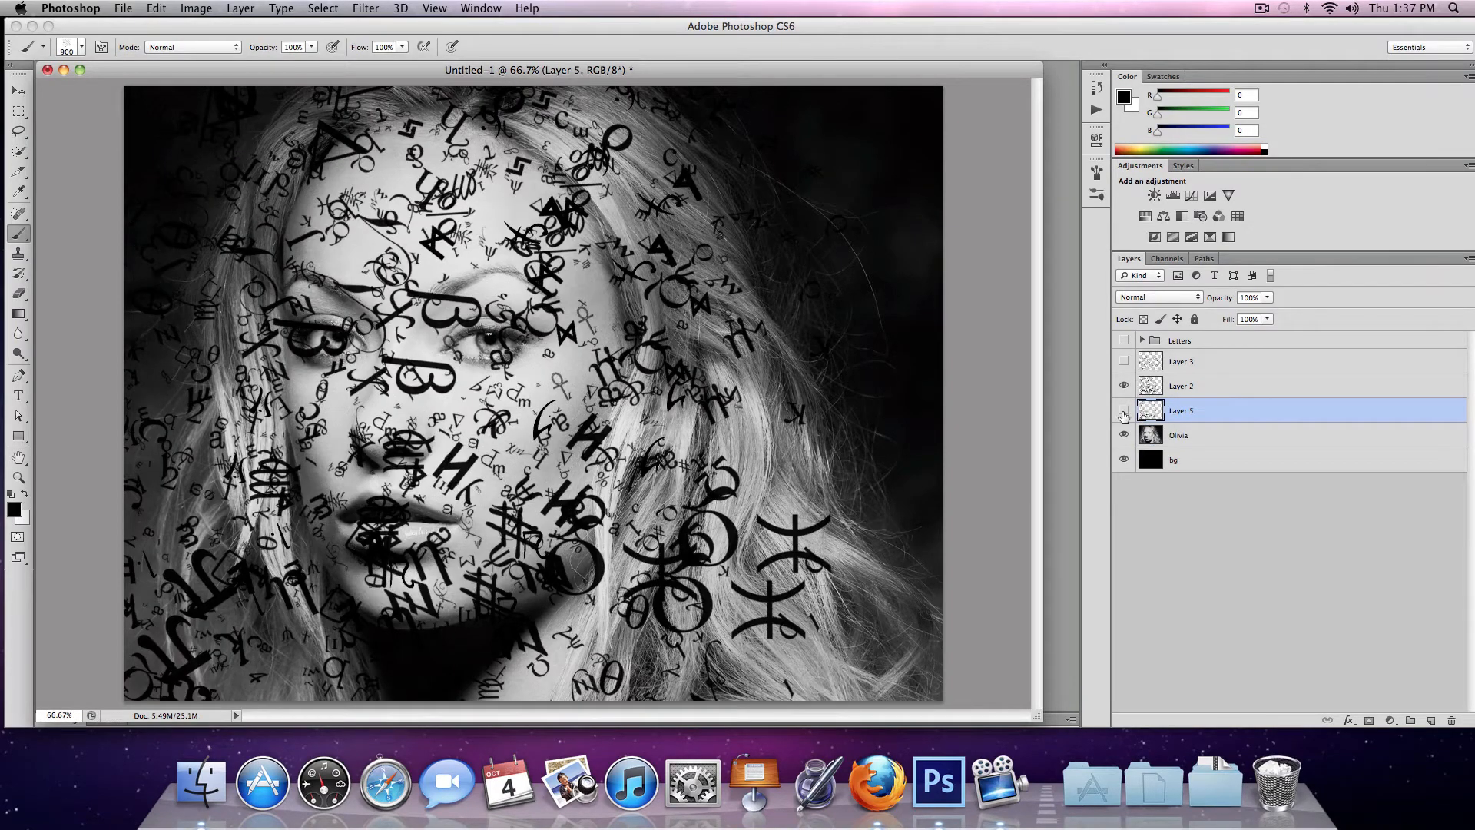
left_click_drag(1152, 413, 1452, 720)
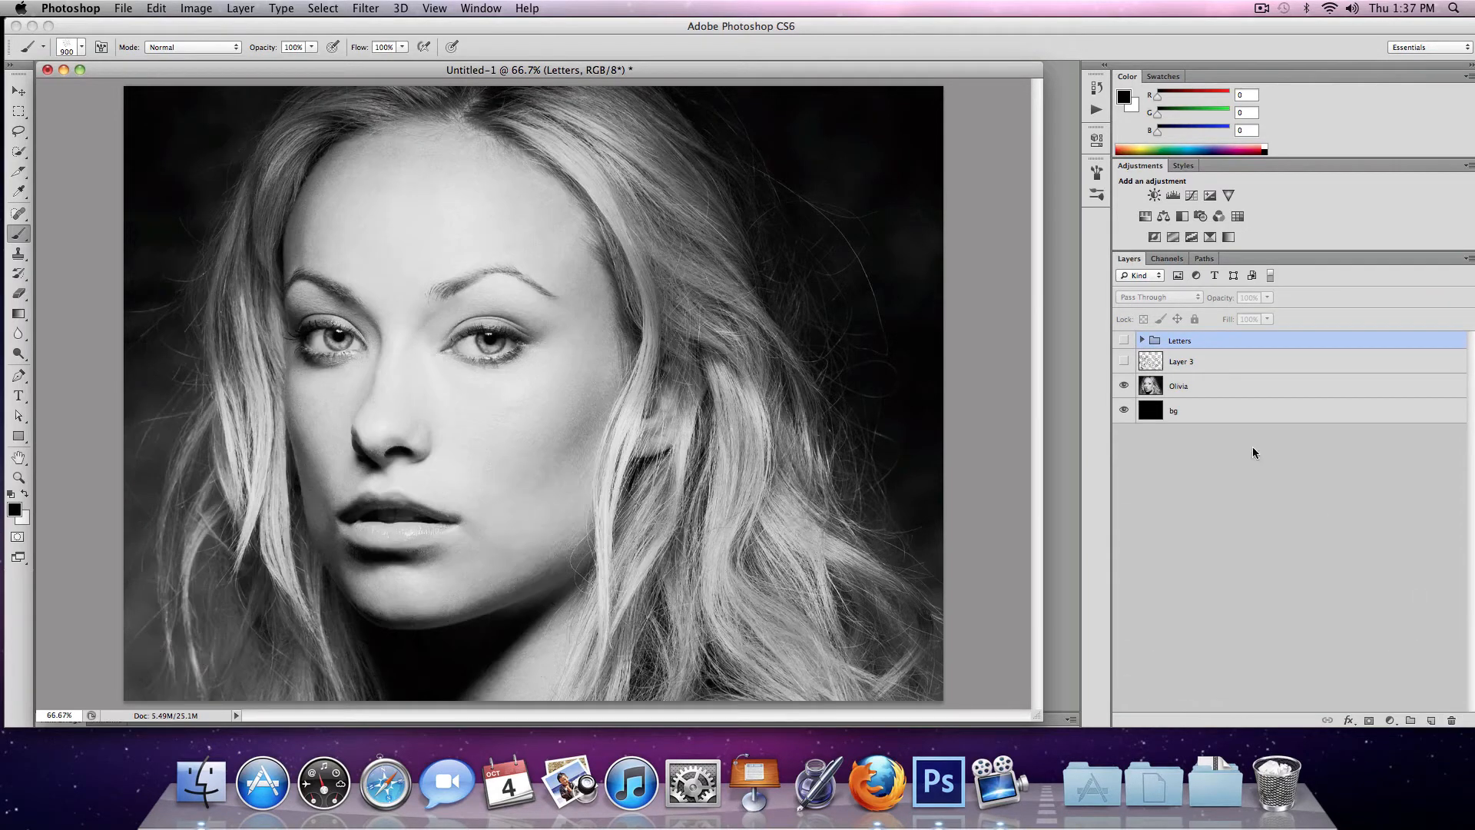
- Use Layer 3's letters as a selection to copy Olivia to a new layer in the Letters group, and delete Layer 3
left_click(1125, 362)
left_click(1160, 371, "super")
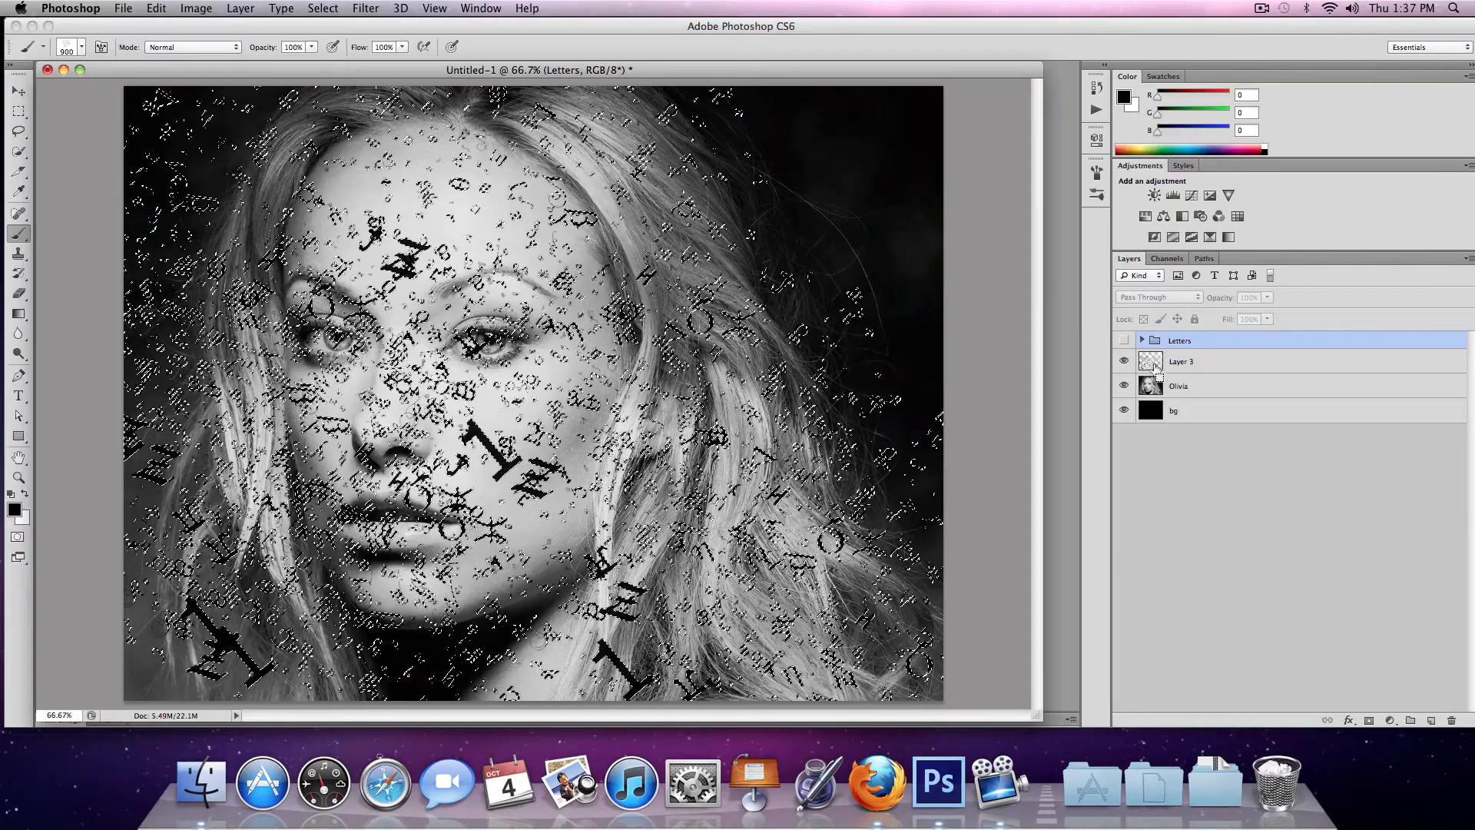
left_click(1147, 387)
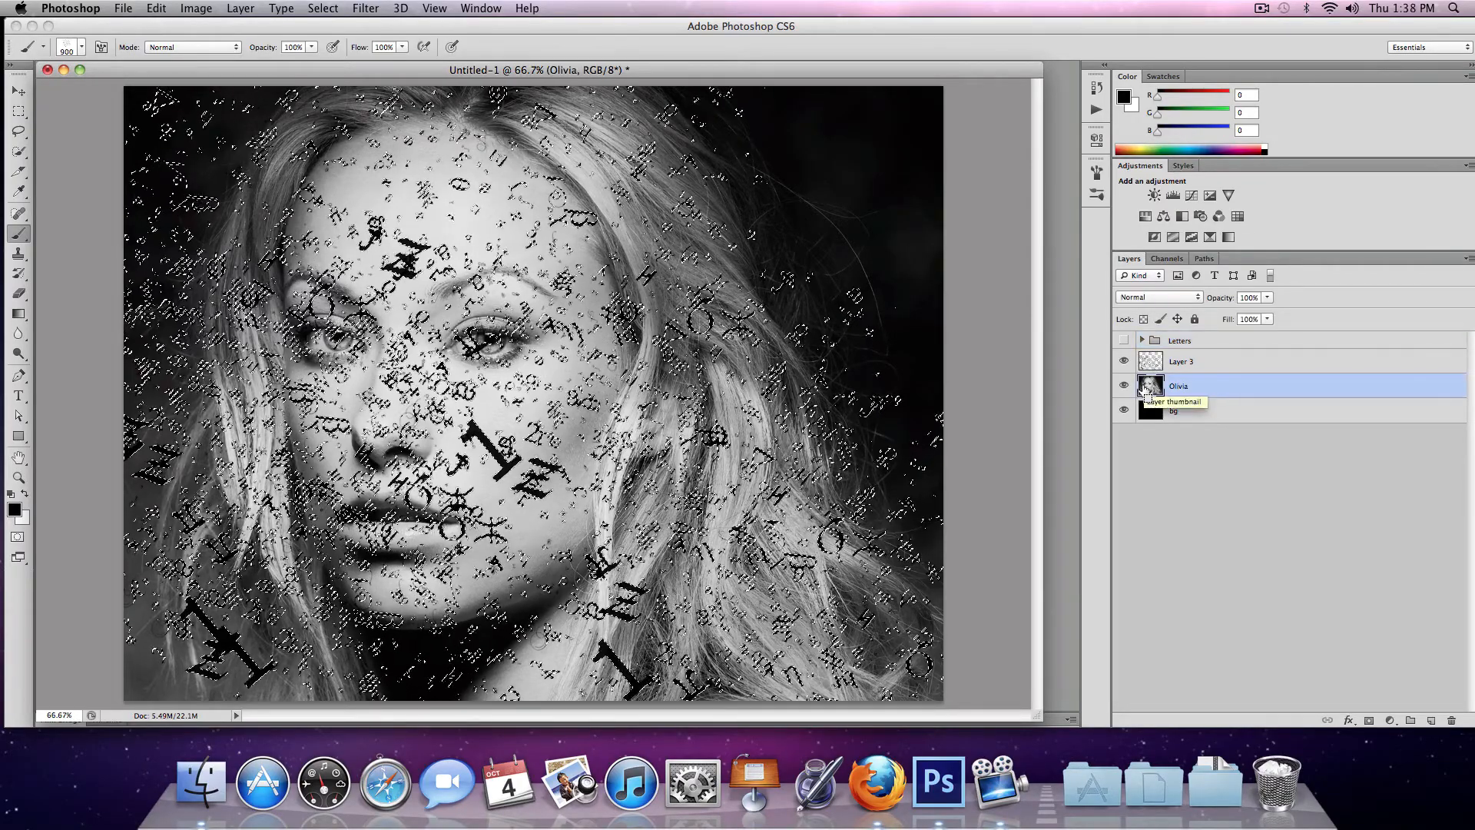
key("super+j")
left_click_drag(1196, 384, 1453, 720)
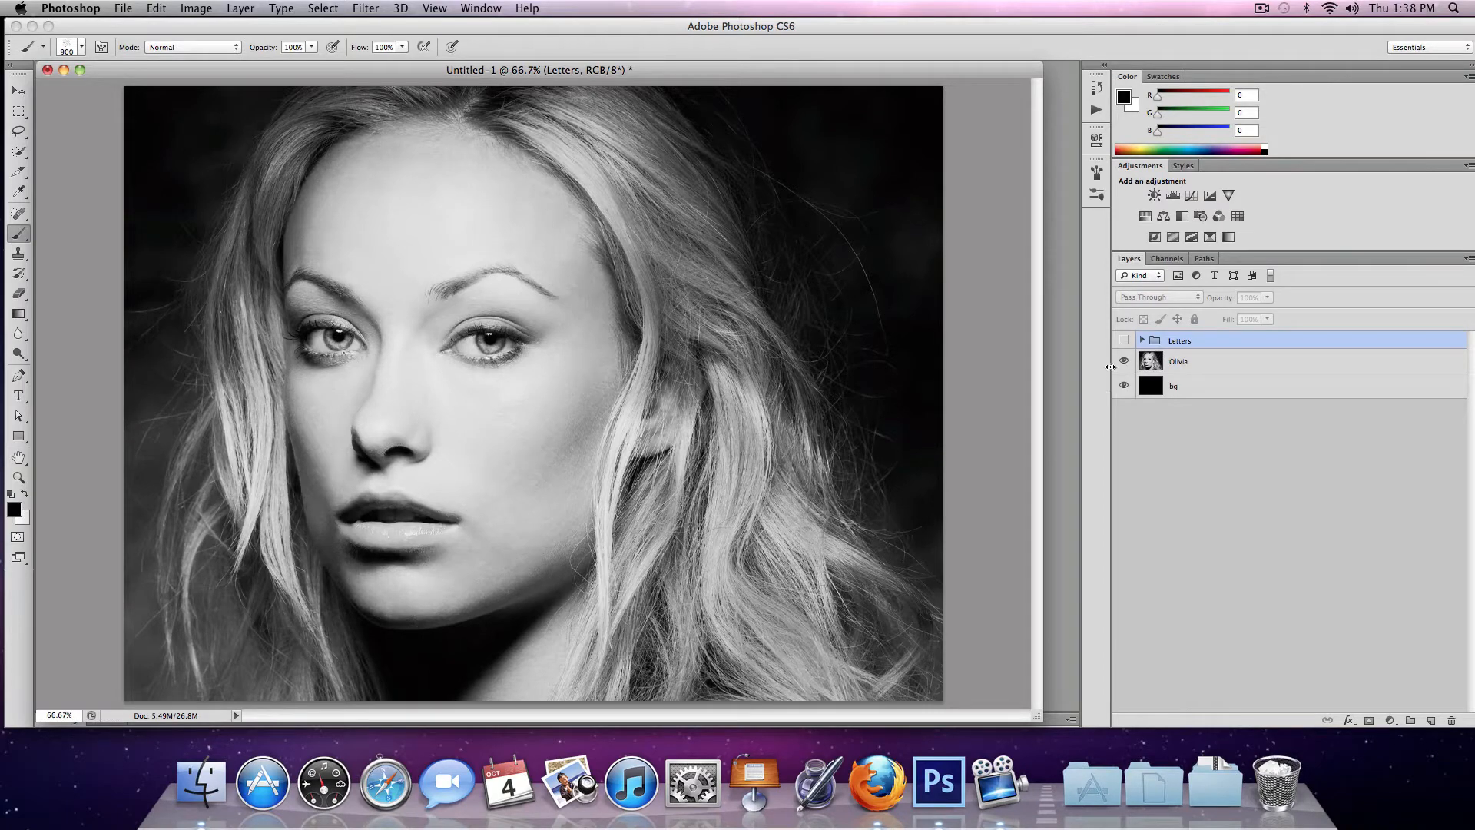
- Show and expand the Letters group and hide the Olivia layer, leaving the letter portrait over the black background
left_click(1124, 341)
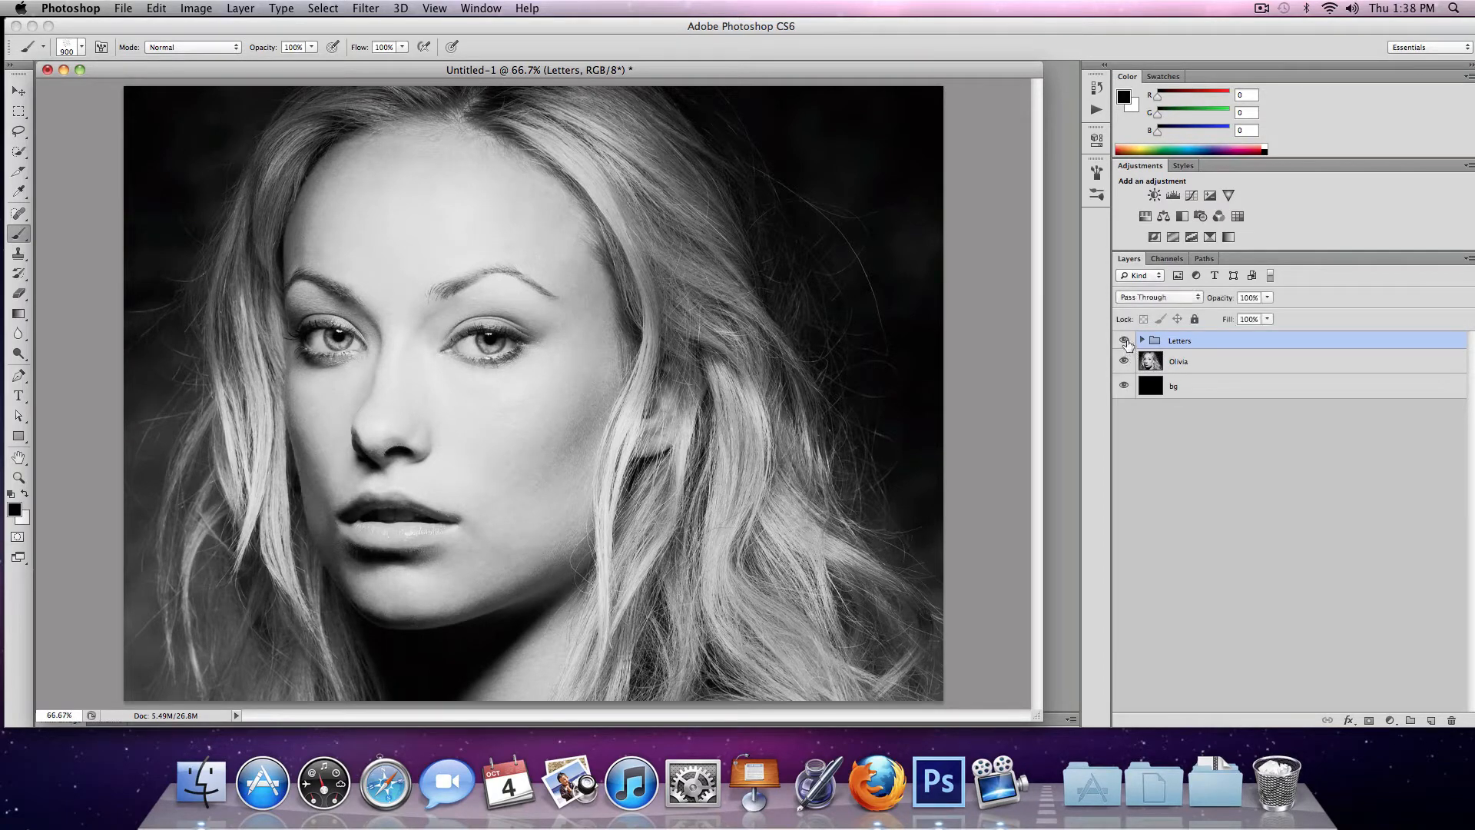
left_click(1142, 340)
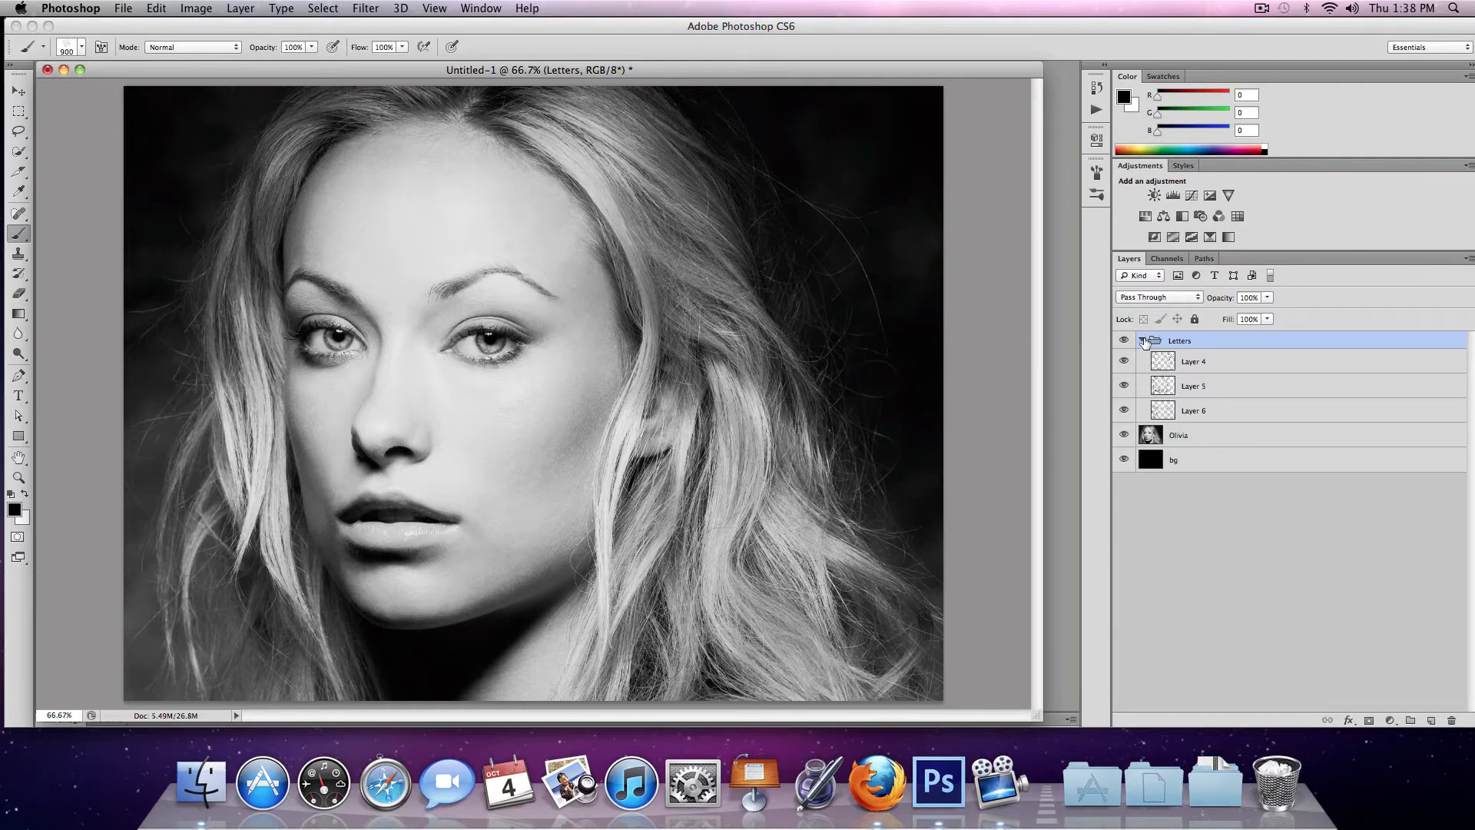
left_click(1142, 341)
left_click(1142, 341)
left_click(1128, 340)
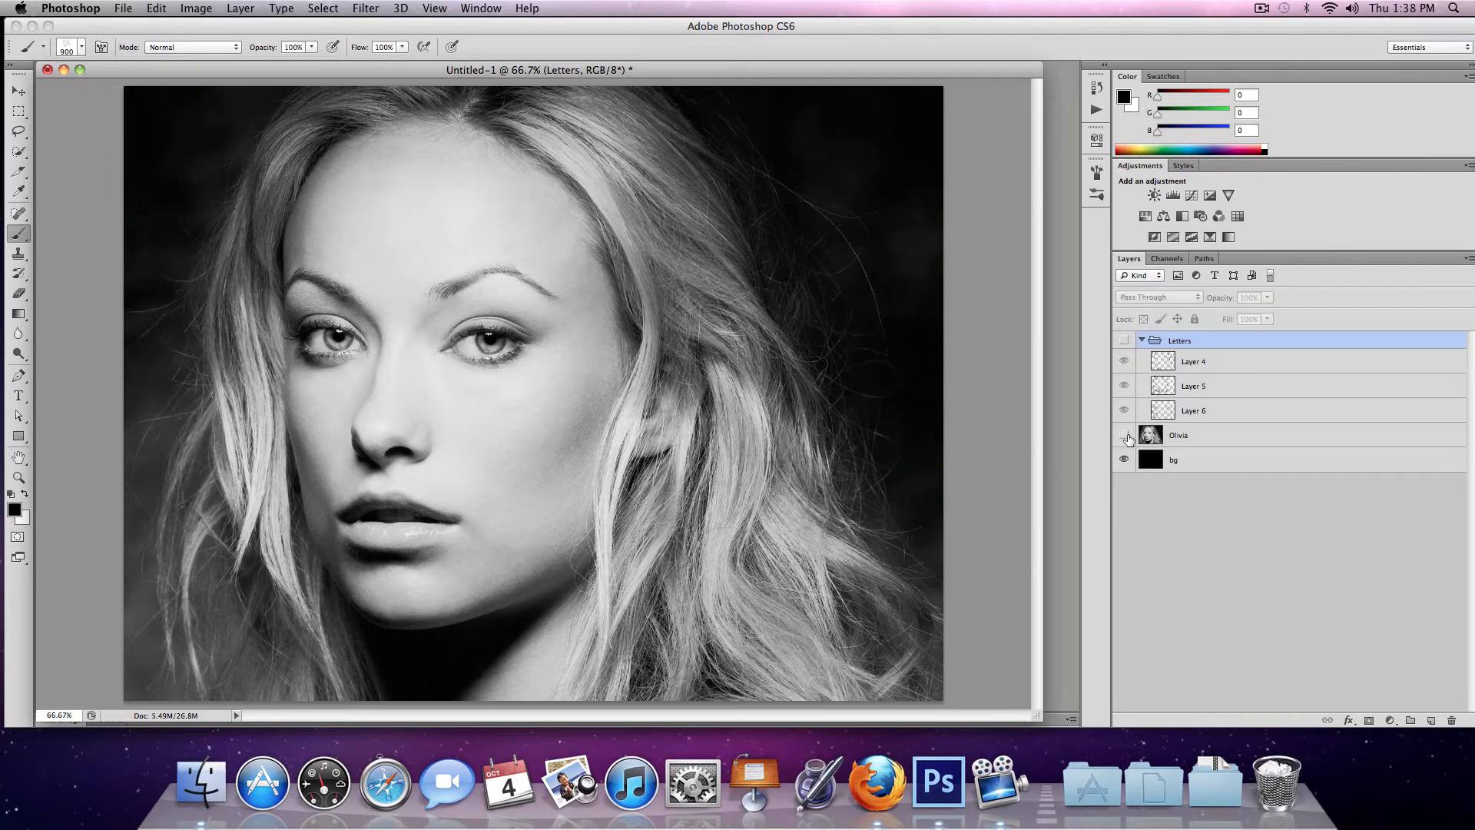
left_click(1125, 435)
left_click(1124, 341)
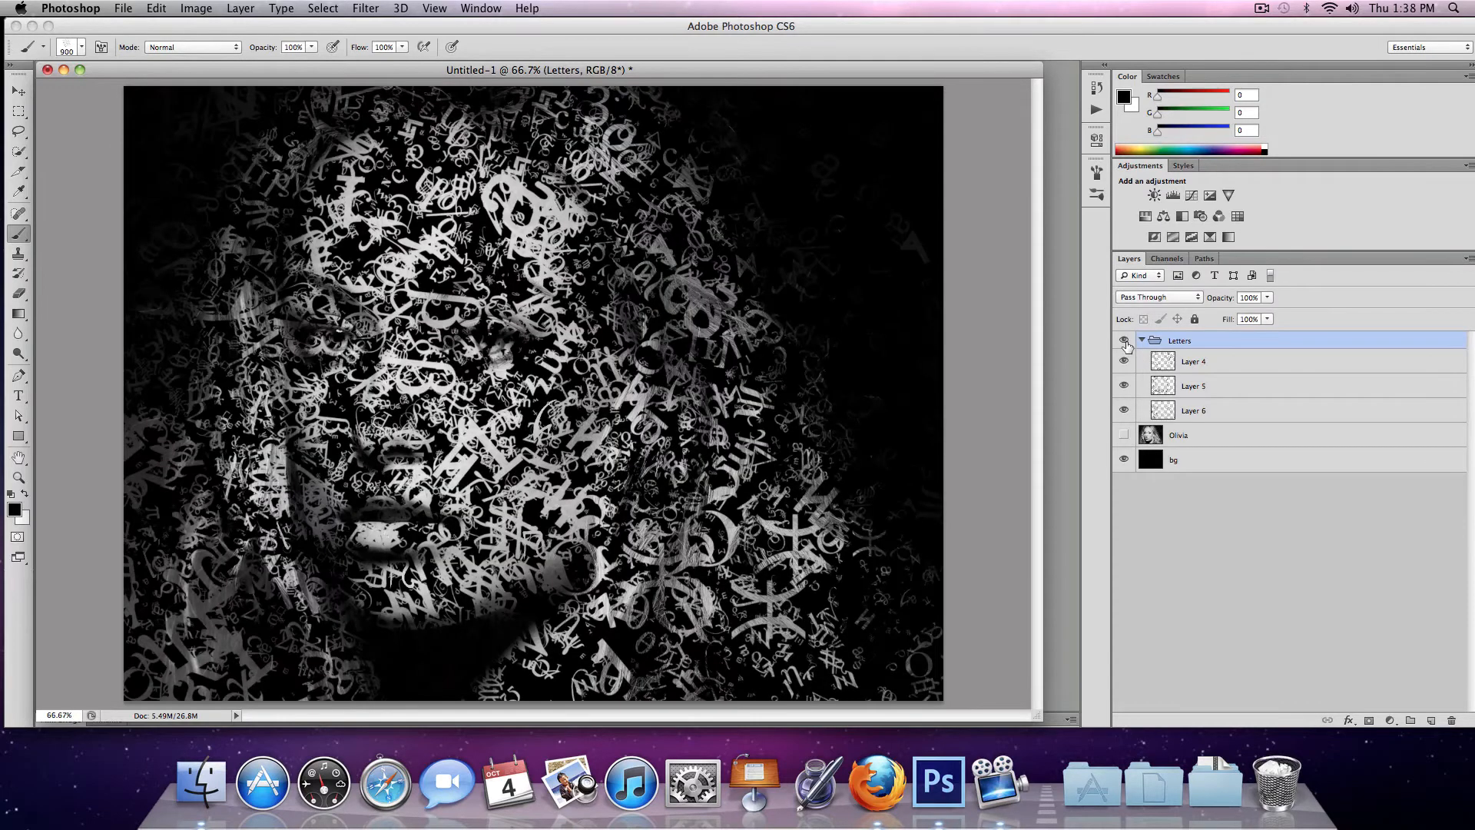
- Inspect the letter portrait's facial details at 100% zoom and return to the 66.7% view
left_click(443, 398)
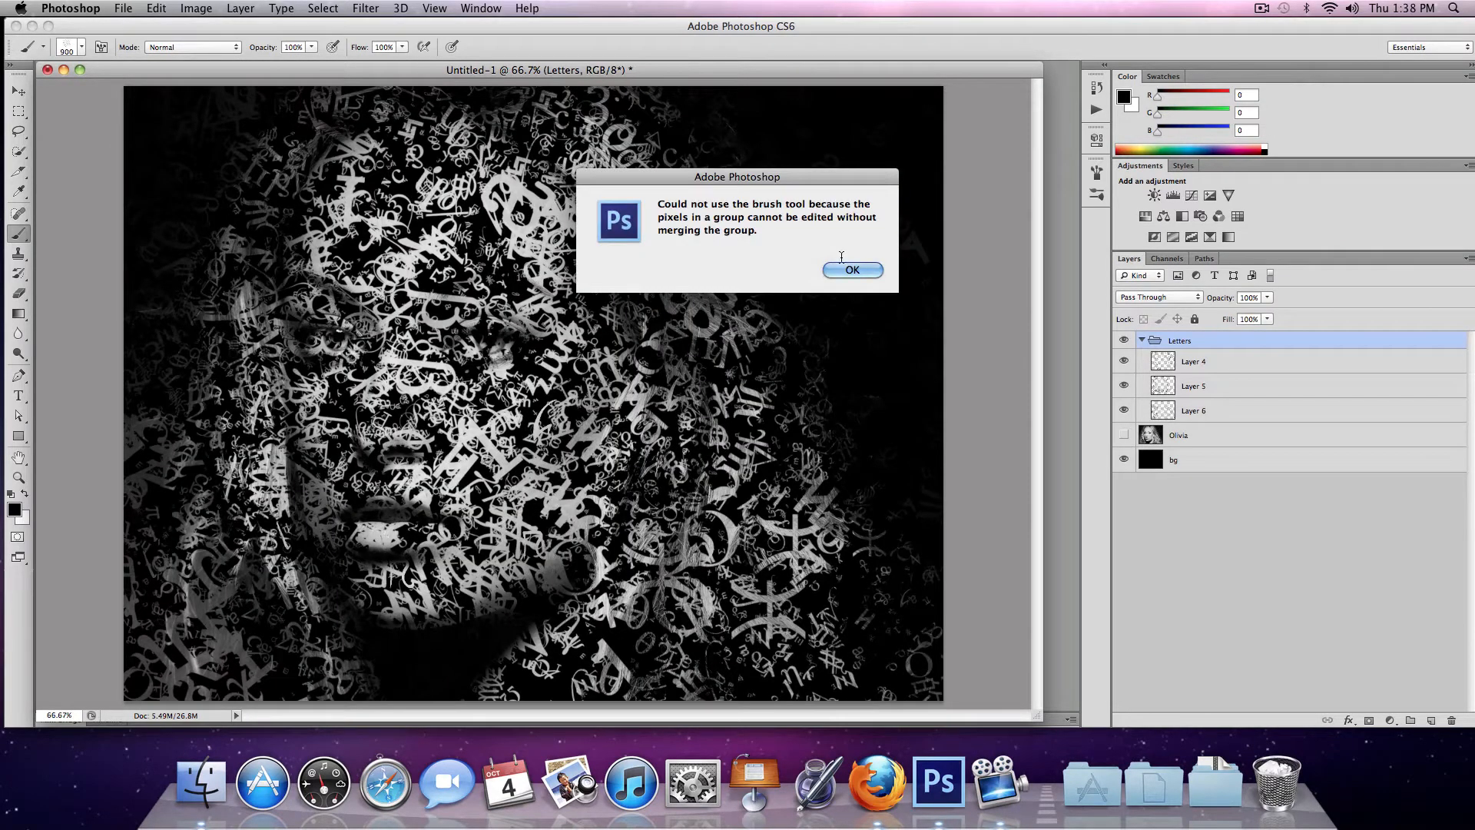
key("Return")
key("z")
left_click(472, 452)
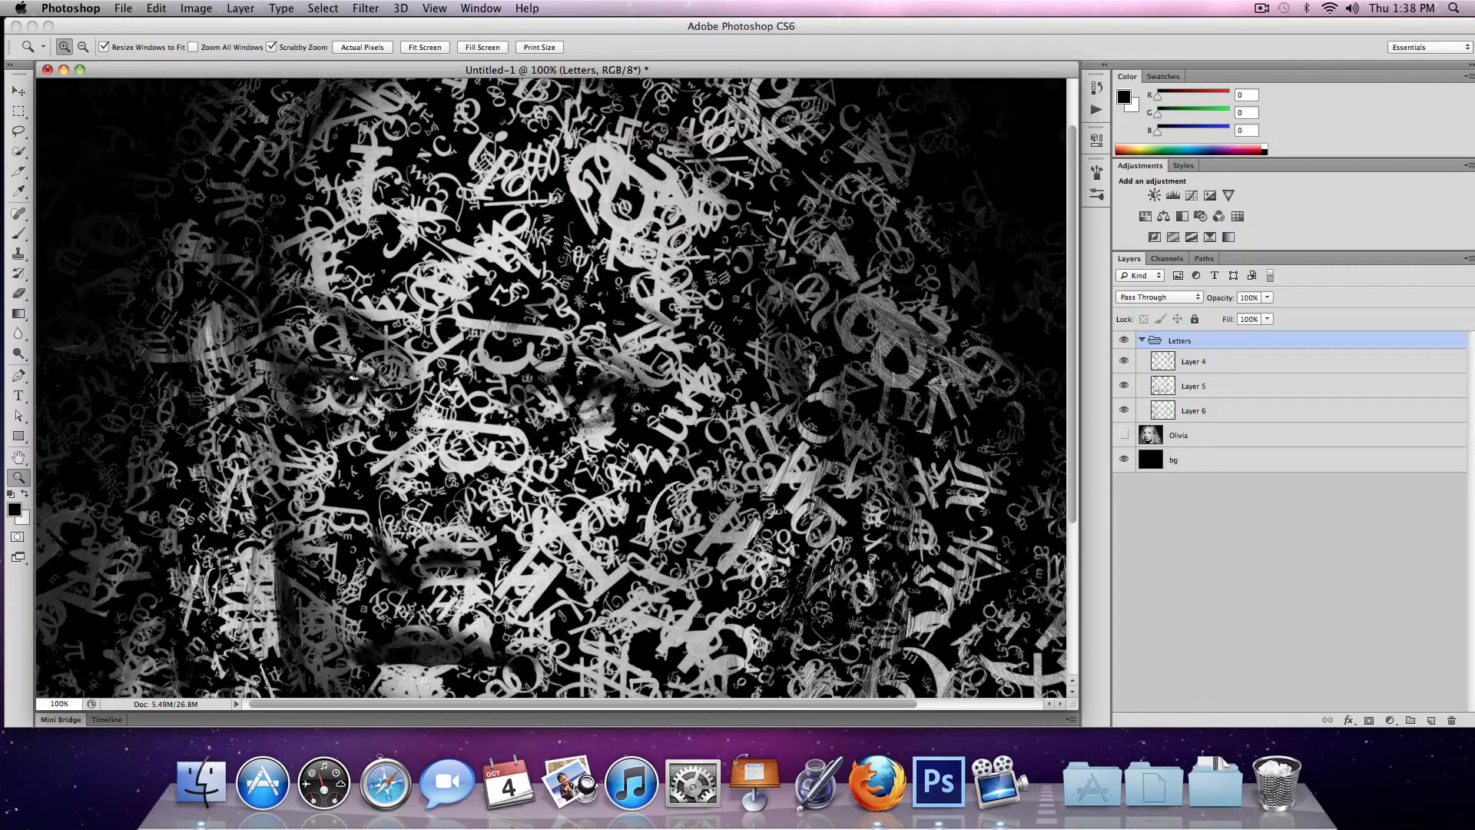
scroll(621, 331, "up", 3)
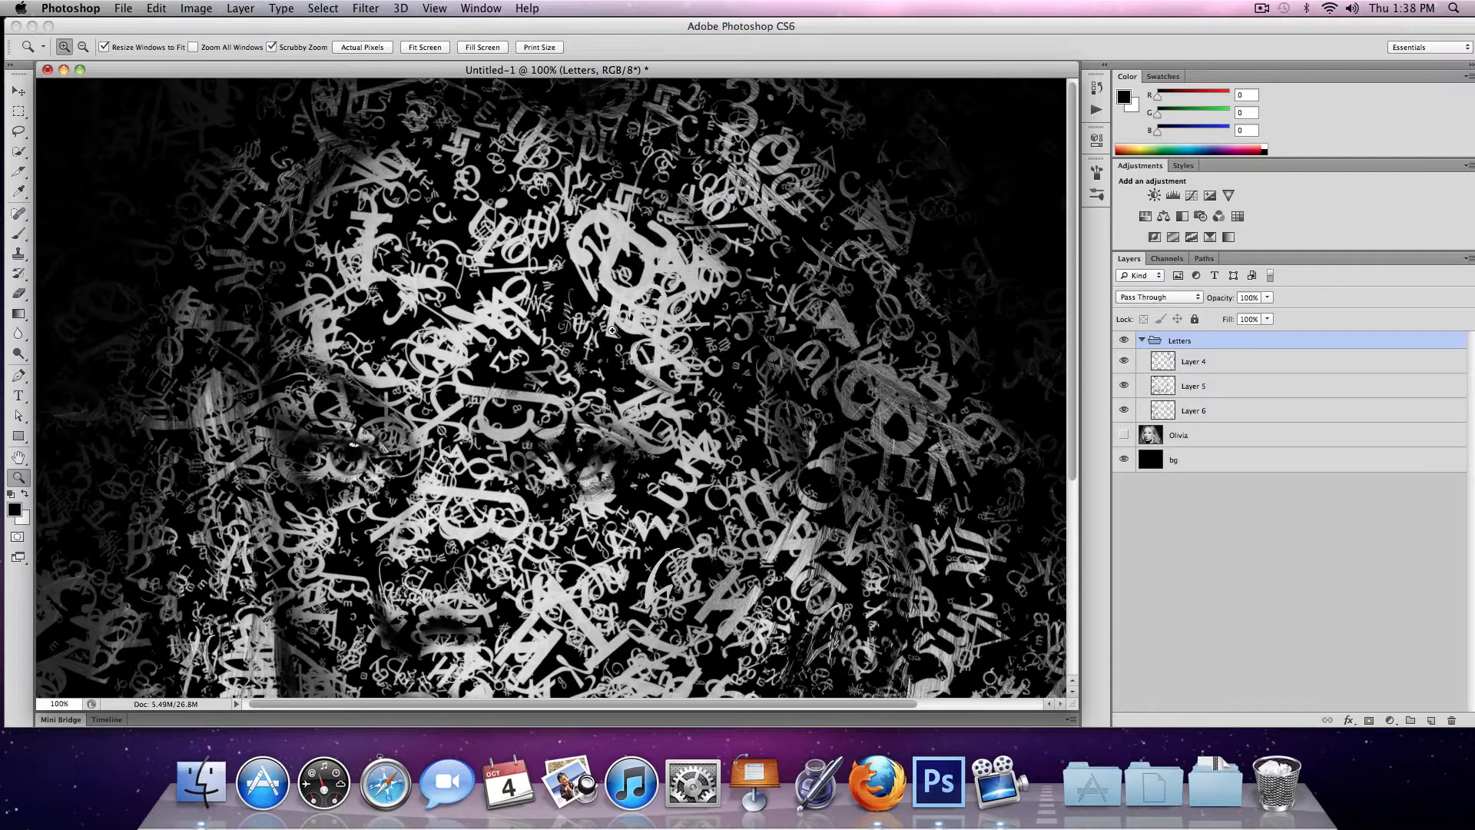
left_click(804, 401, "alt")
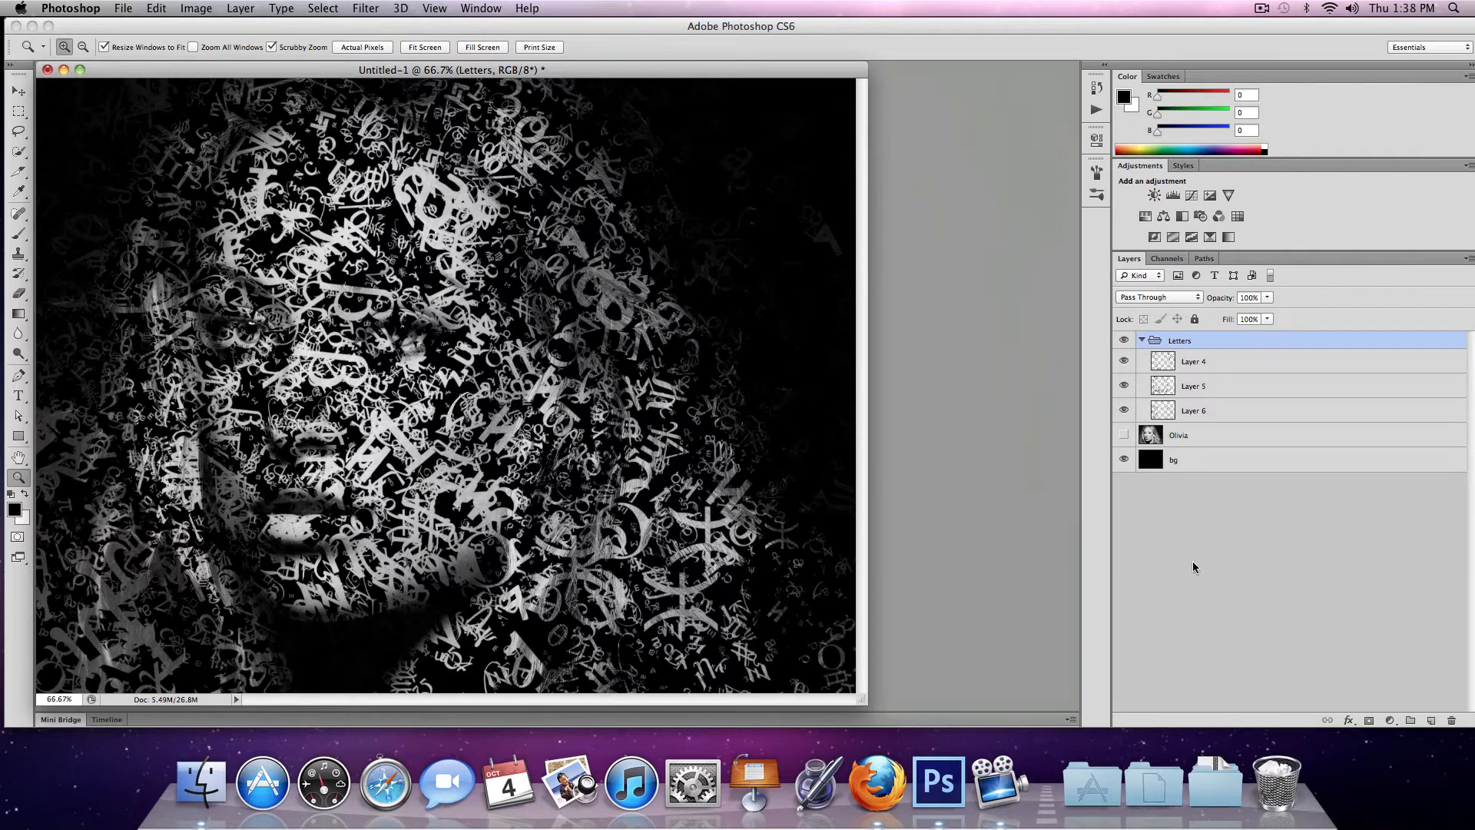
- Show the Olivia layer, move it above the Letters group, and set its blend mode to Overlay
left_click(1124, 434)
left_click(1124, 434)
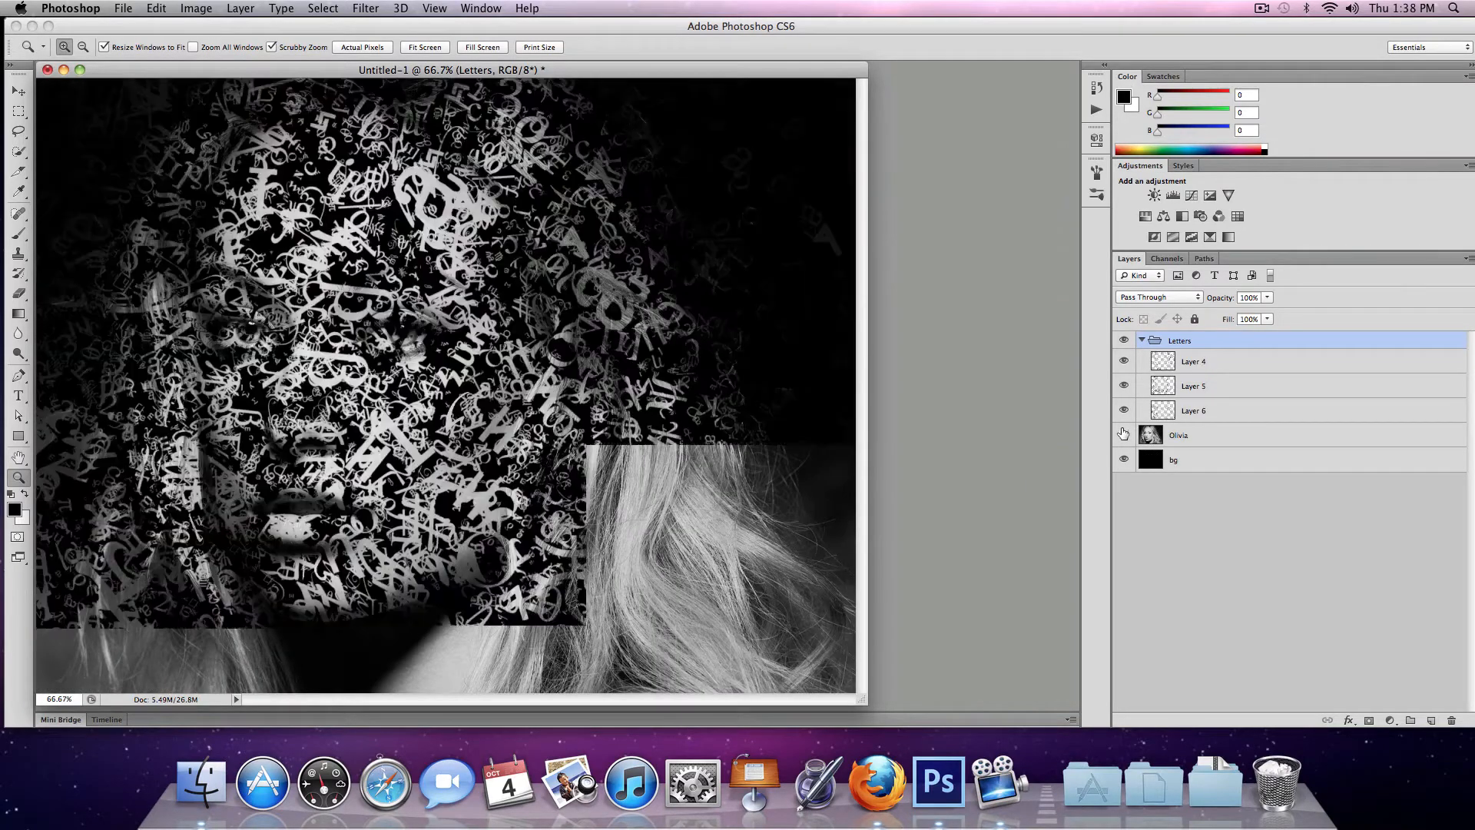
left_click_drag(1166, 435, 1176, 338)
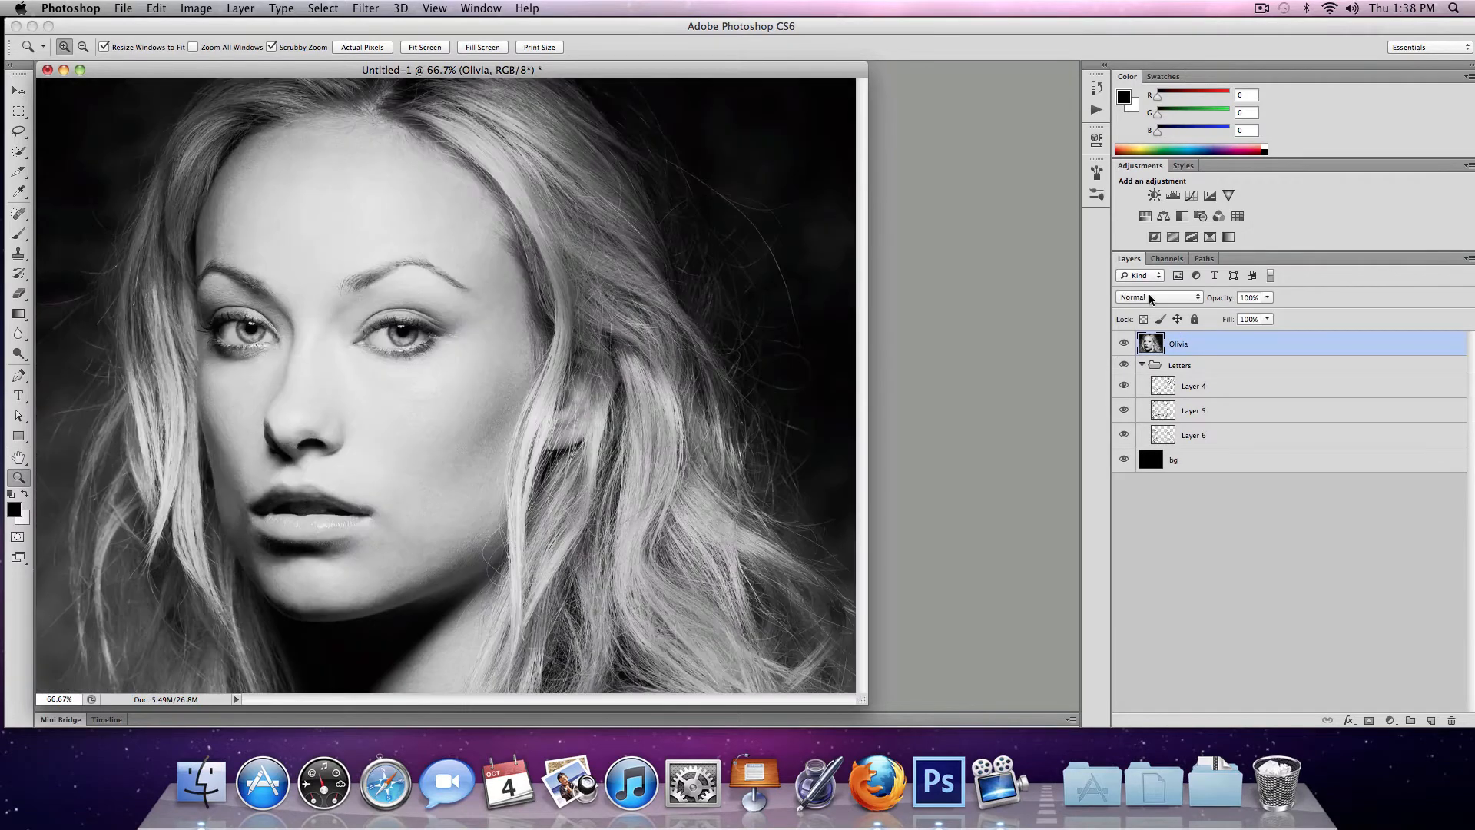
left_click(1149, 297)
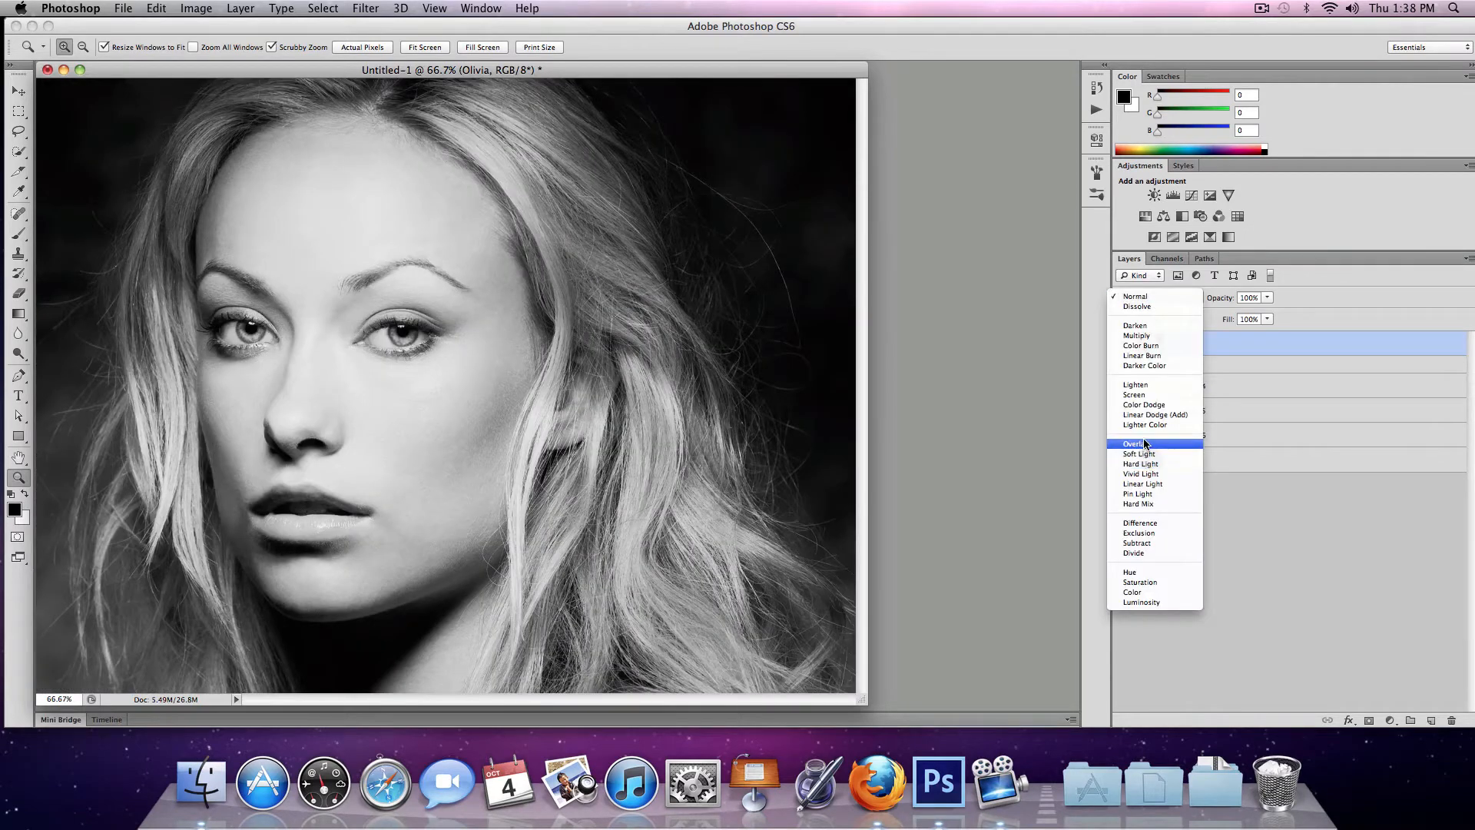
left_click(1147, 438)
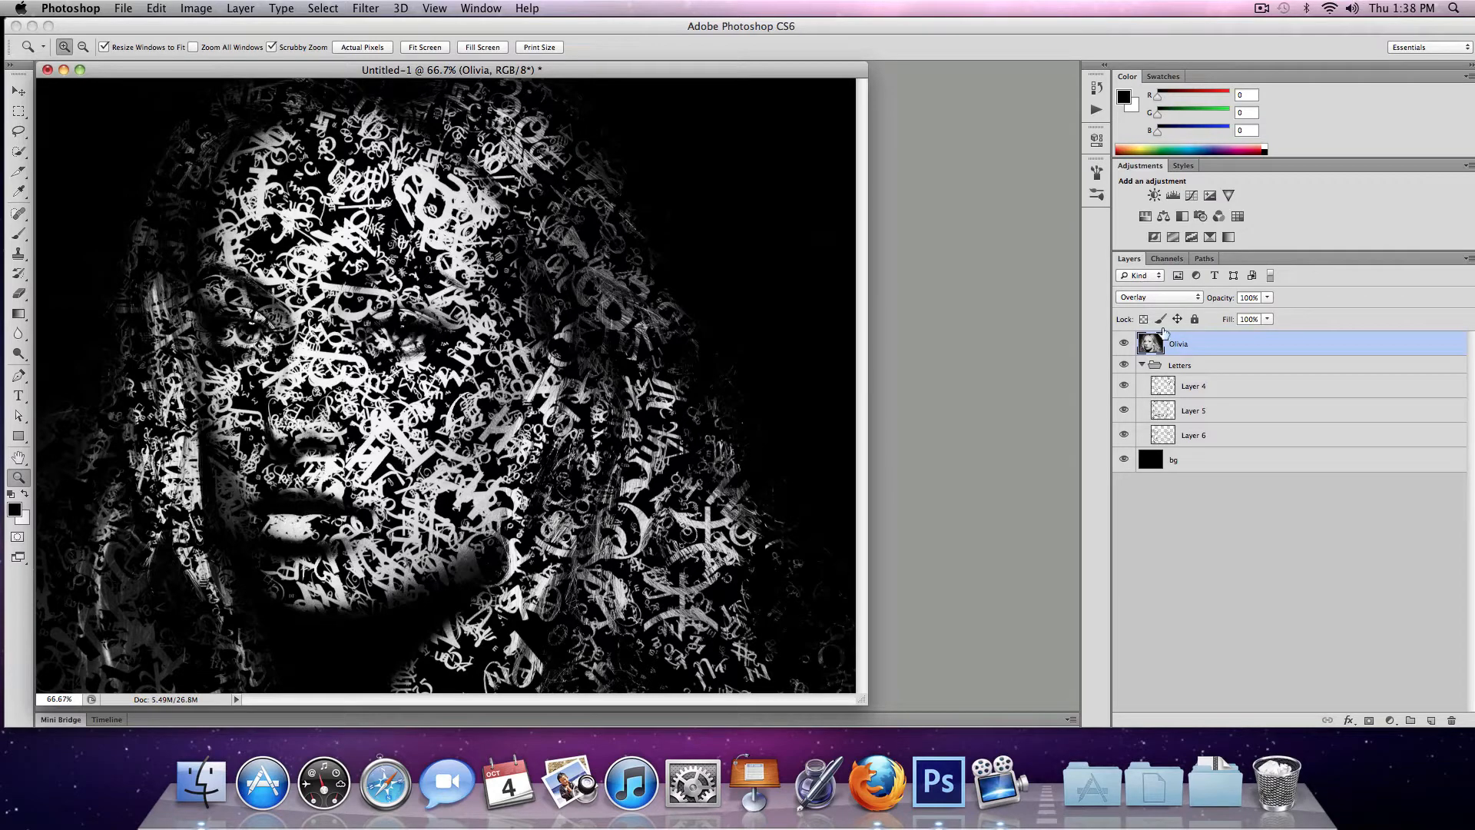
- Try the Soft Light and Multiply blend modes on the Olivia layer, and set it back to Overlay
left_click(1141, 298)
left_click(1139, 306)
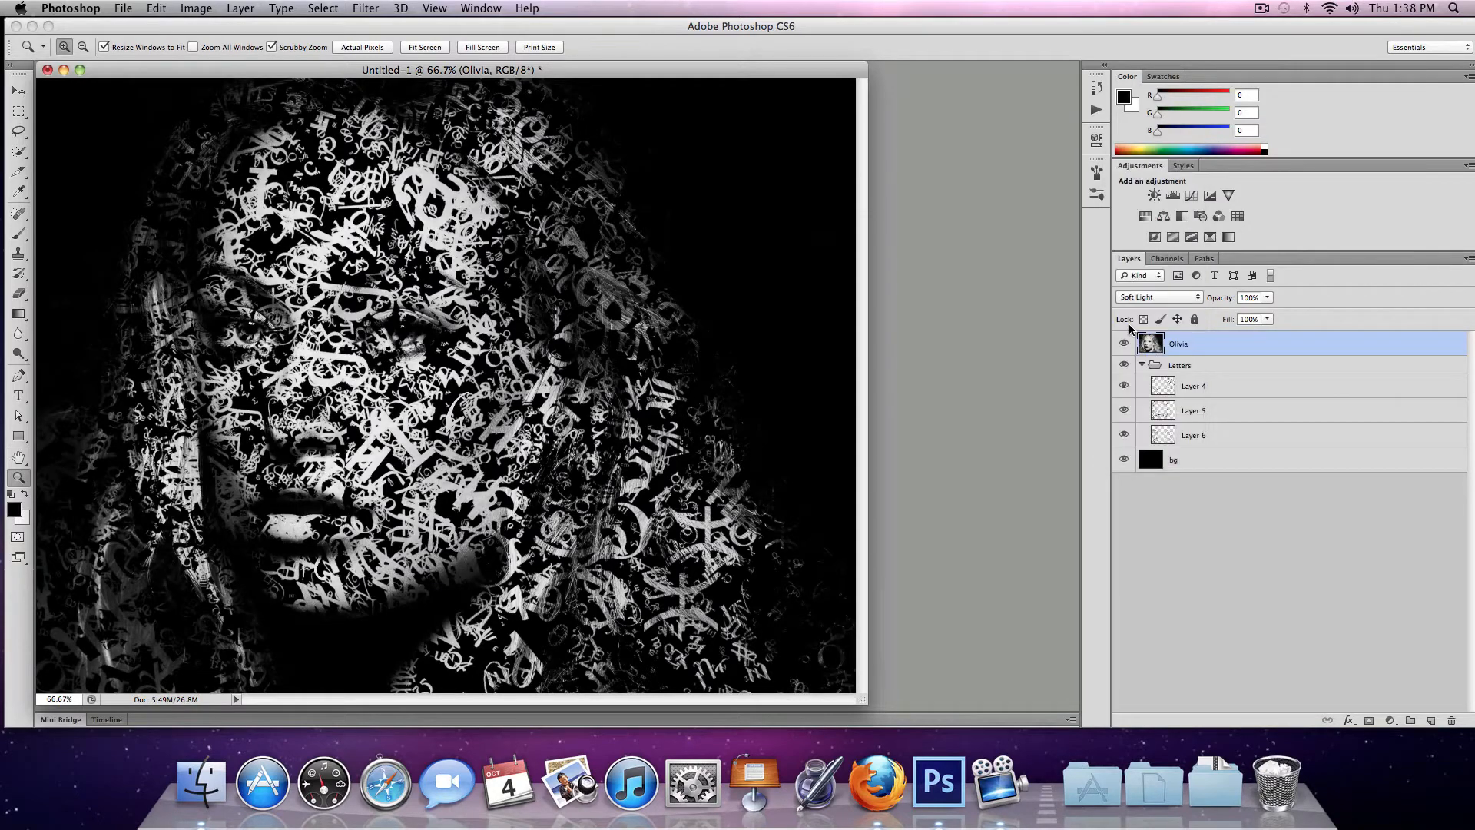
left_click(404, 450)
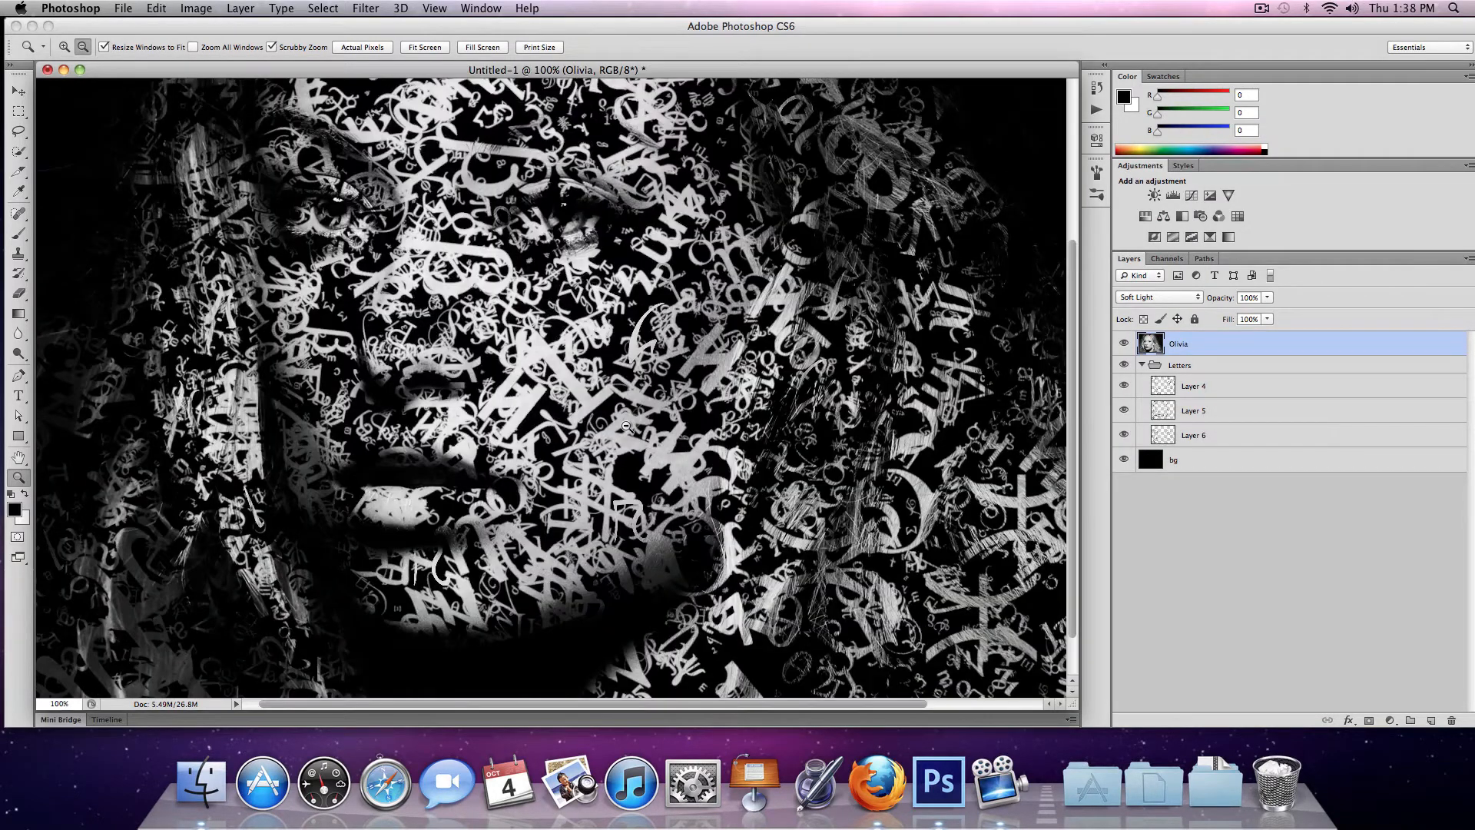
left_click(598, 434, "alt")
left_click(1156, 298)
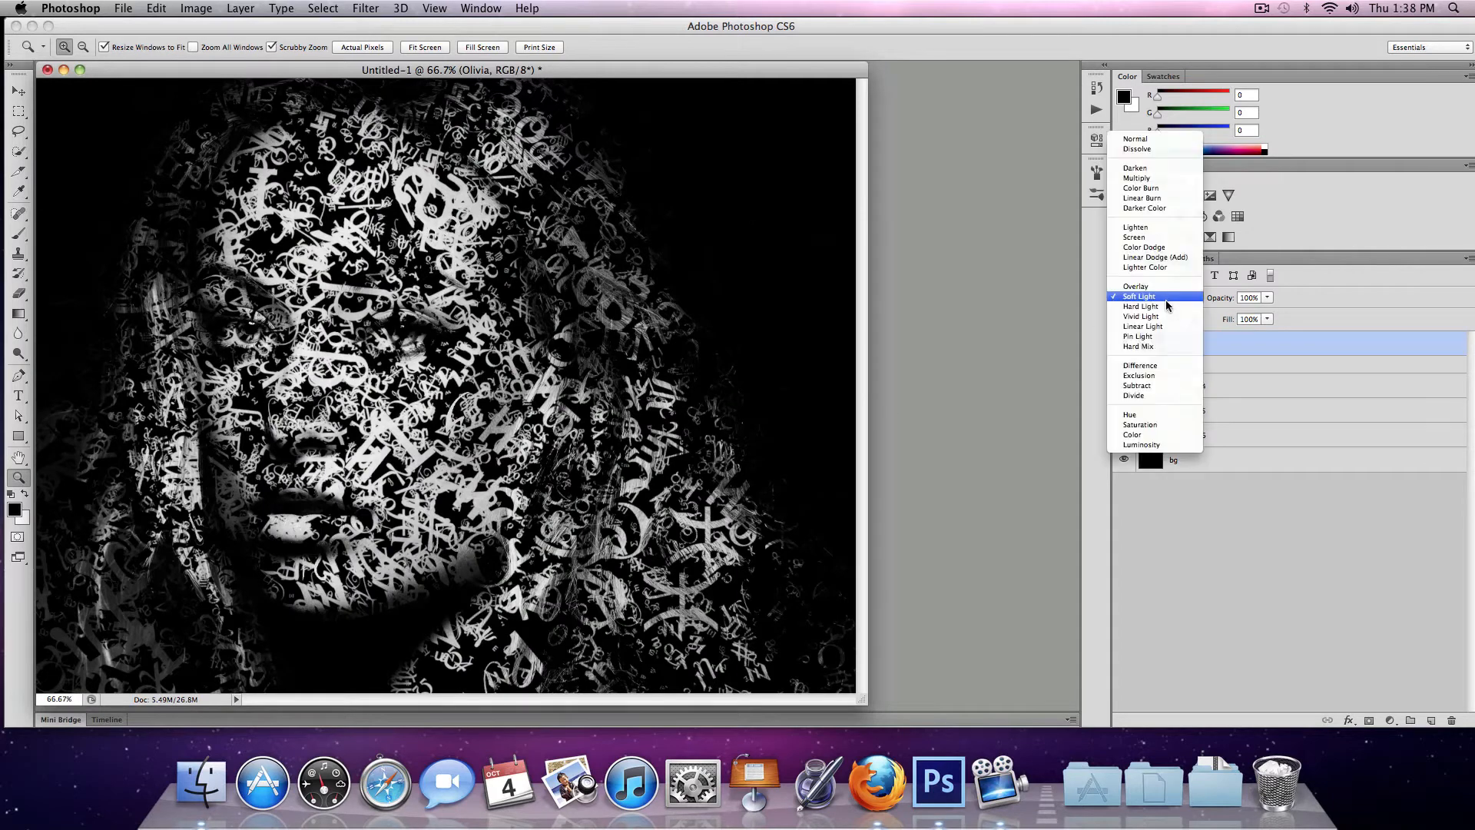
left_click(1129, 178)
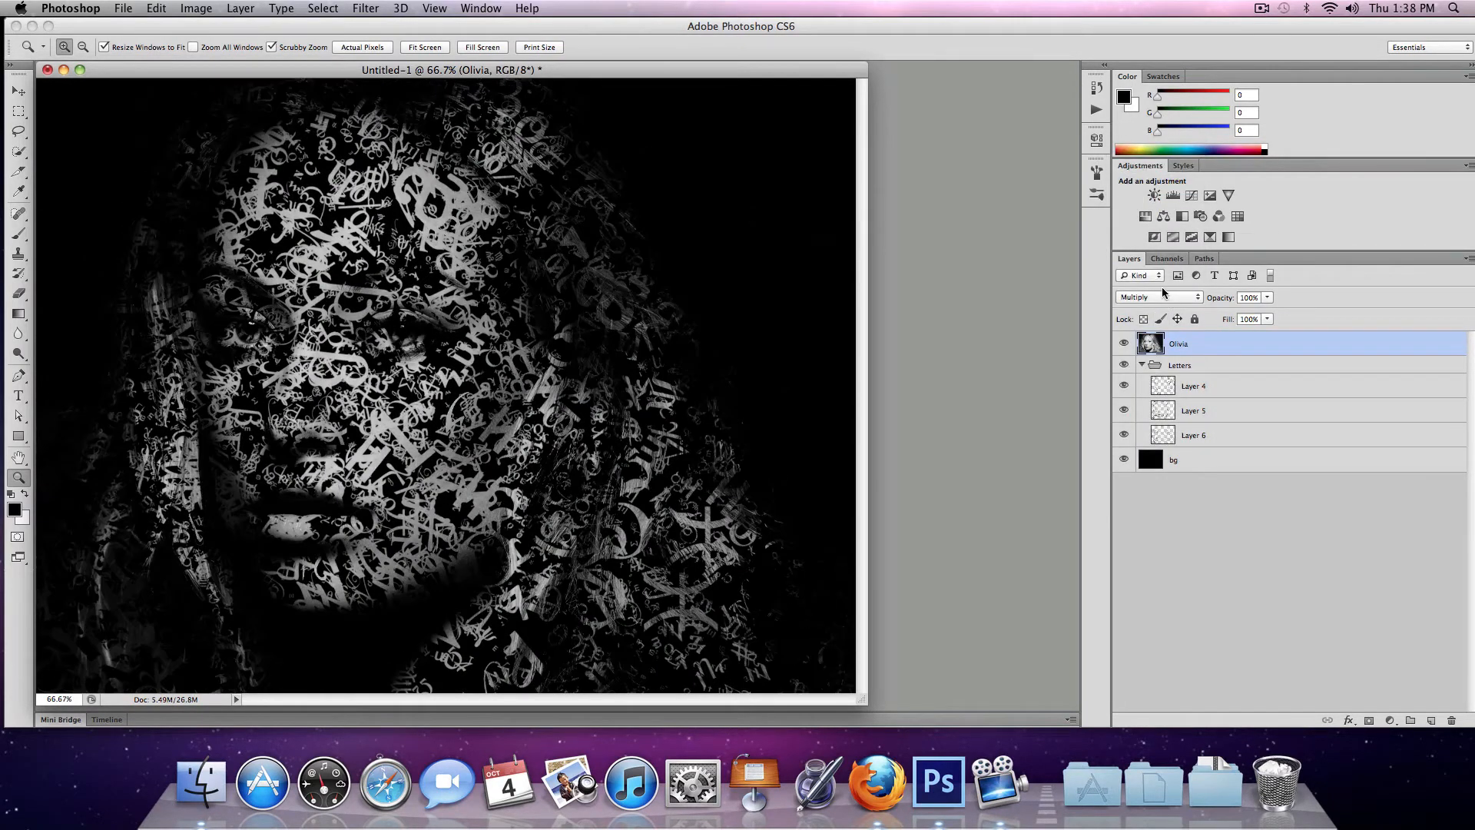
left_click(1157, 297)
left_click(1157, 405)
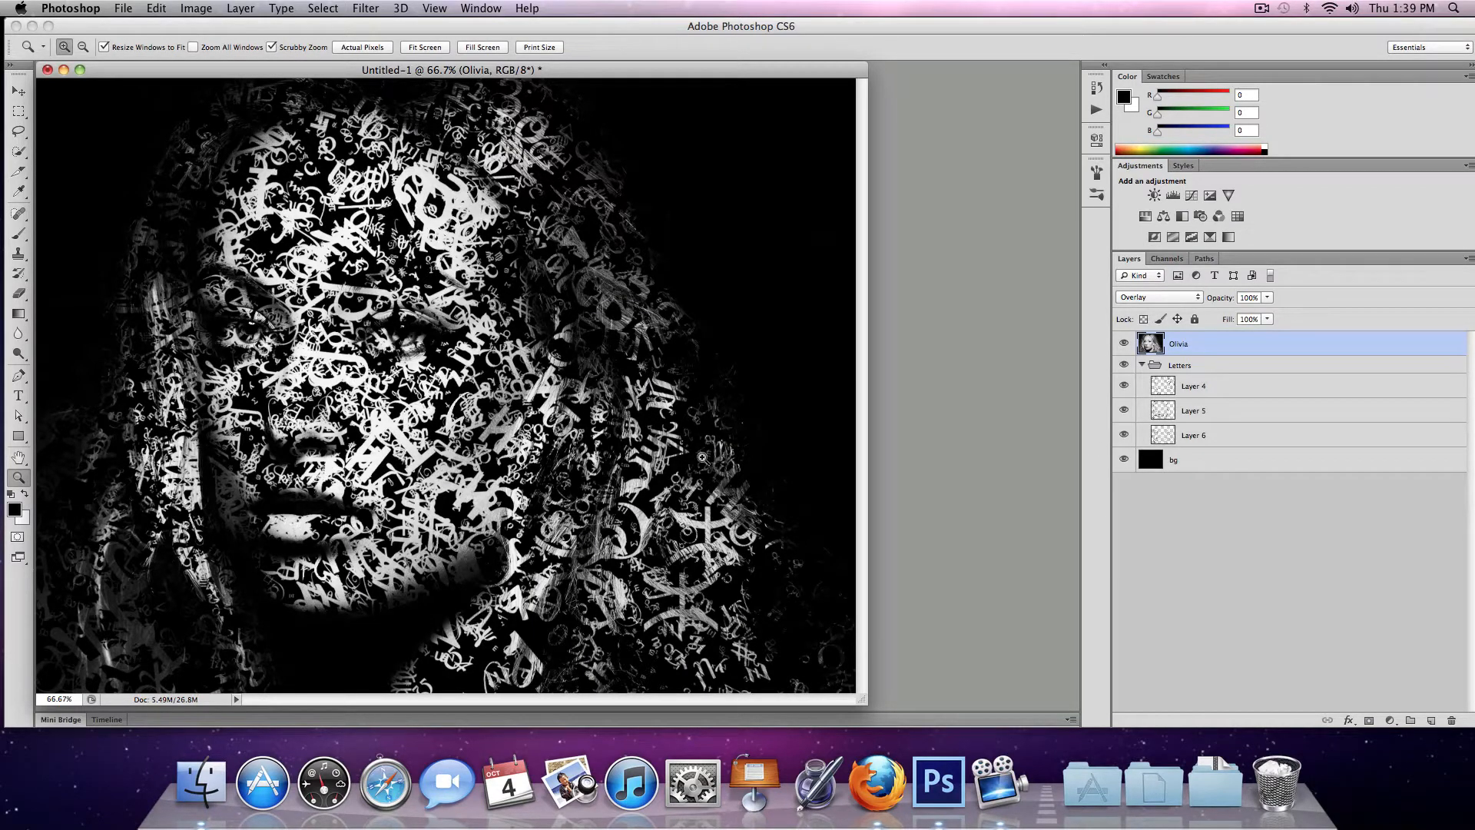
- Undo the latest changes to the letter portrait and place the Olivia layer below the Letters group
left_click(1157, 298)
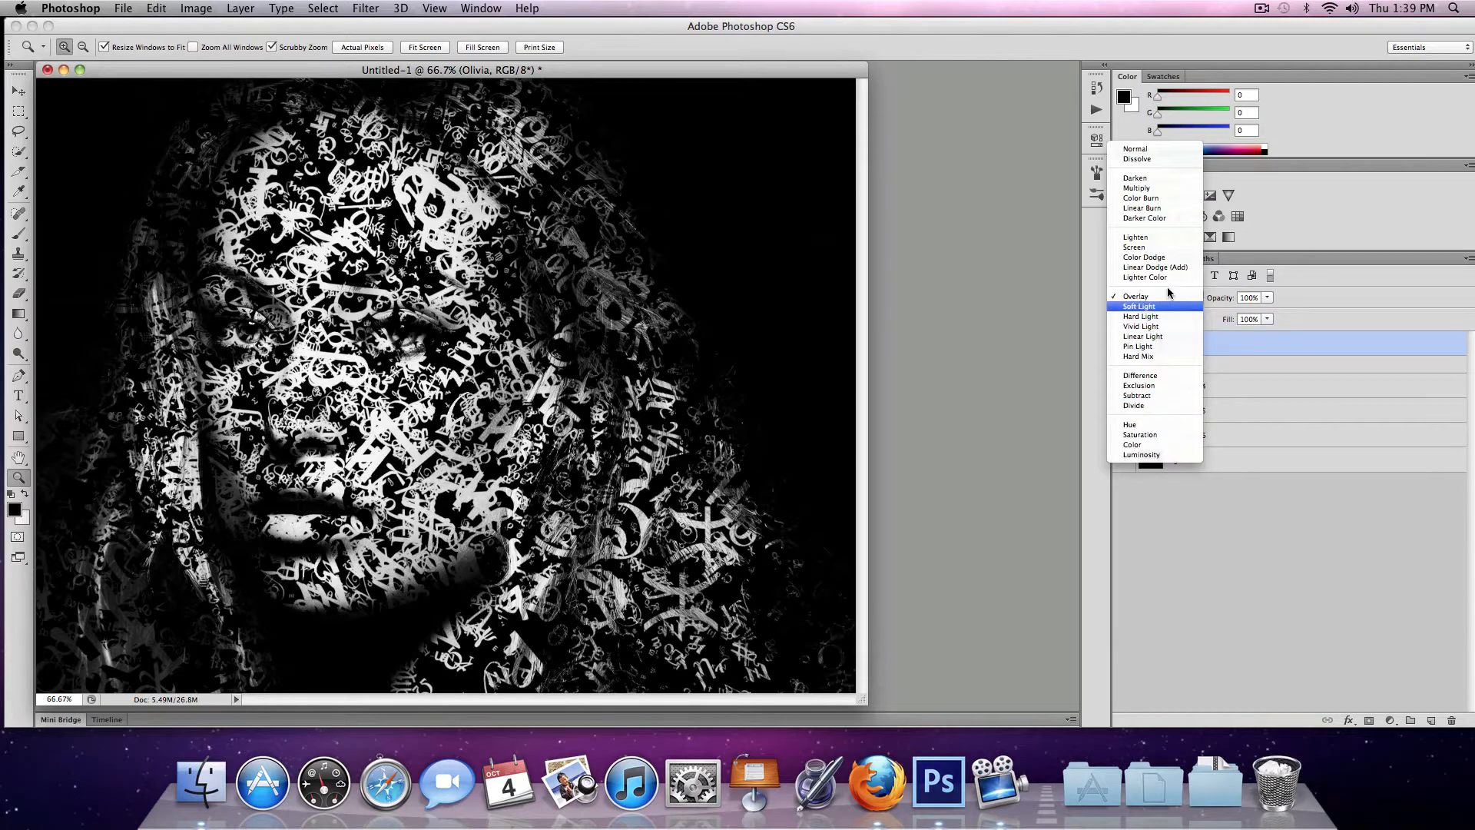
left_click(1179, 467)
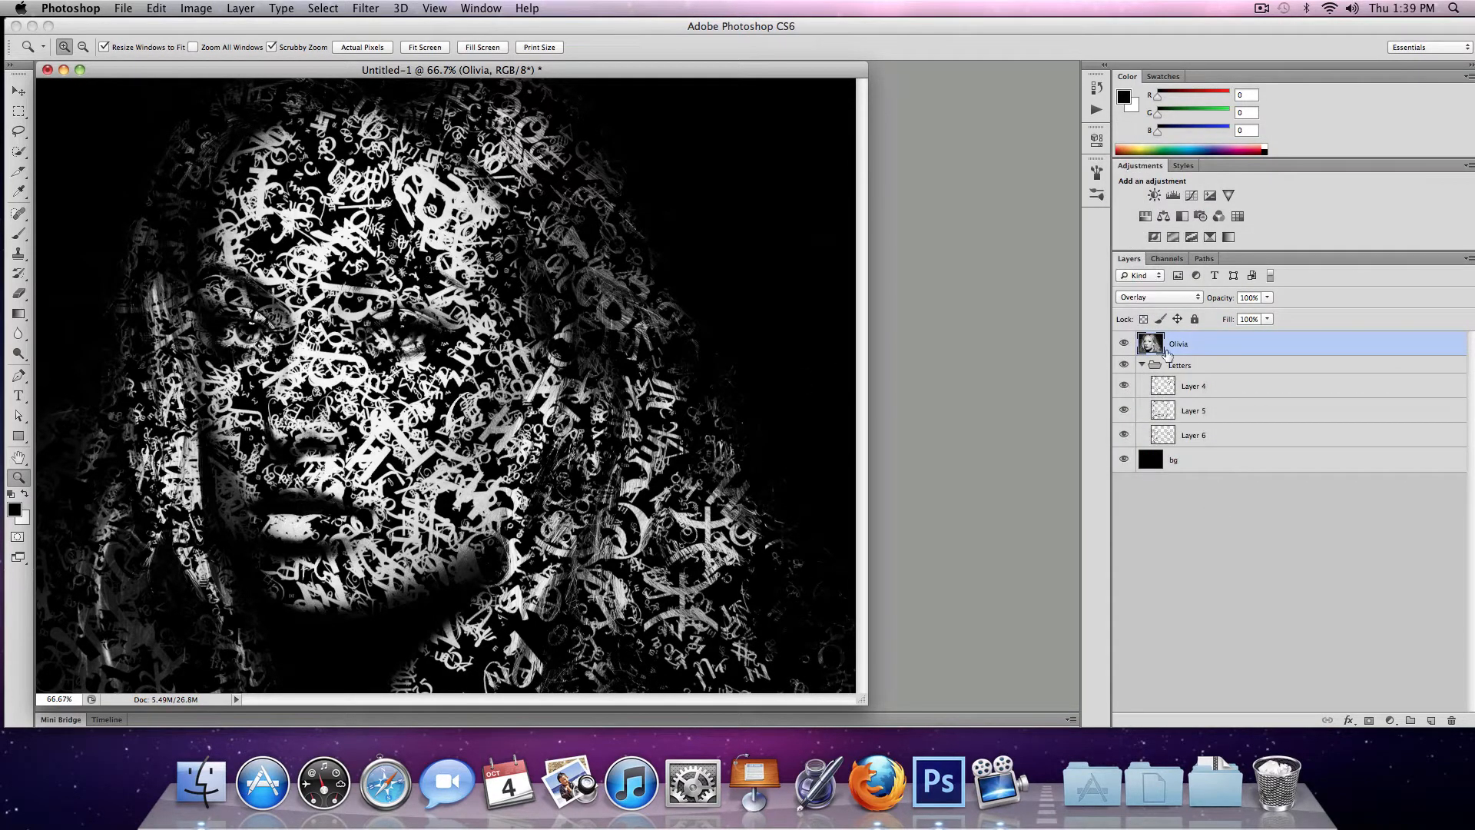
key("super+z")
key("super+z")
key("super+z")
key("super+z")
key("super+z")
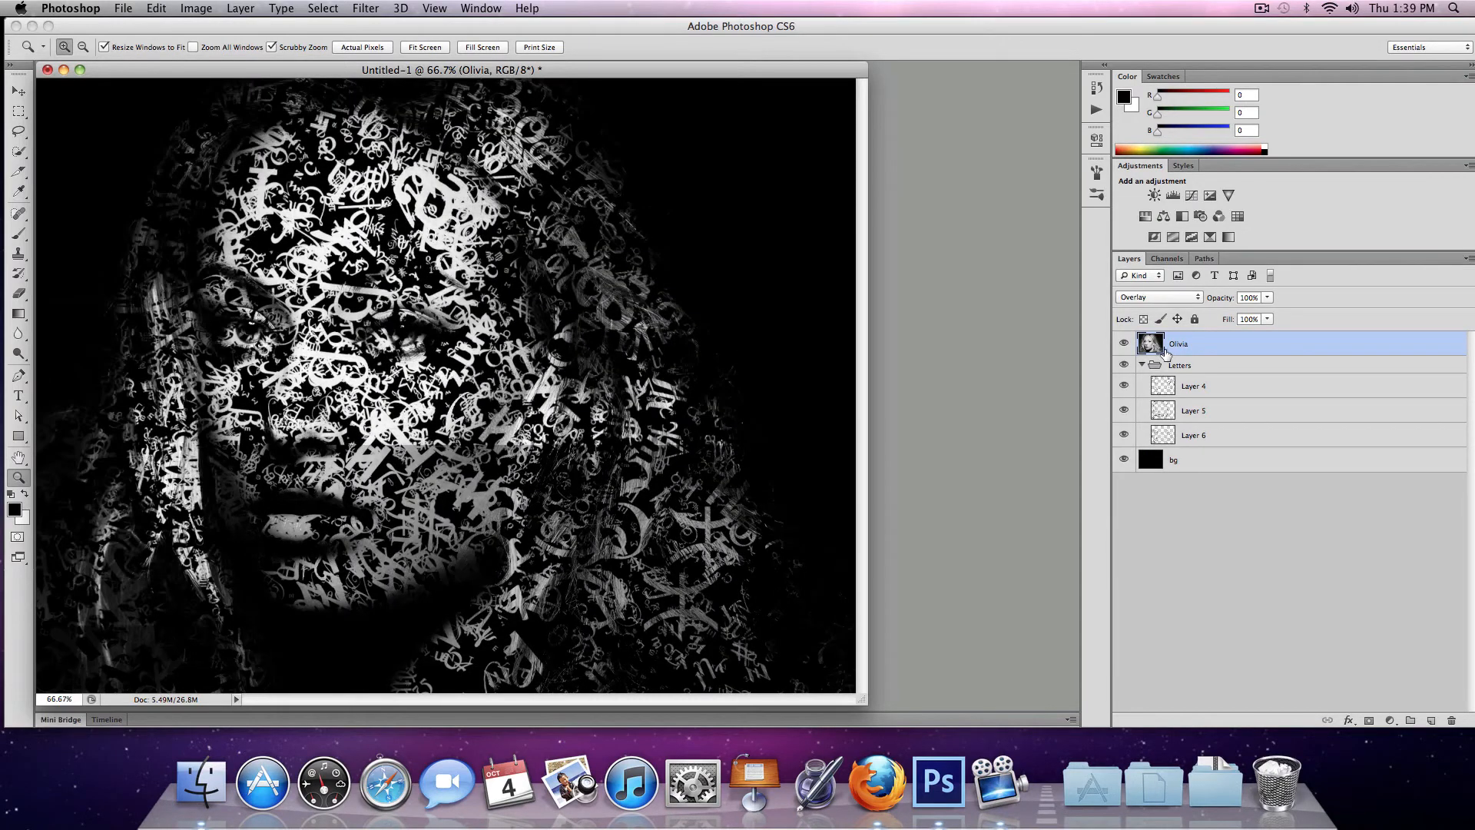
left_click_drag(1167, 353, 1160, 446)
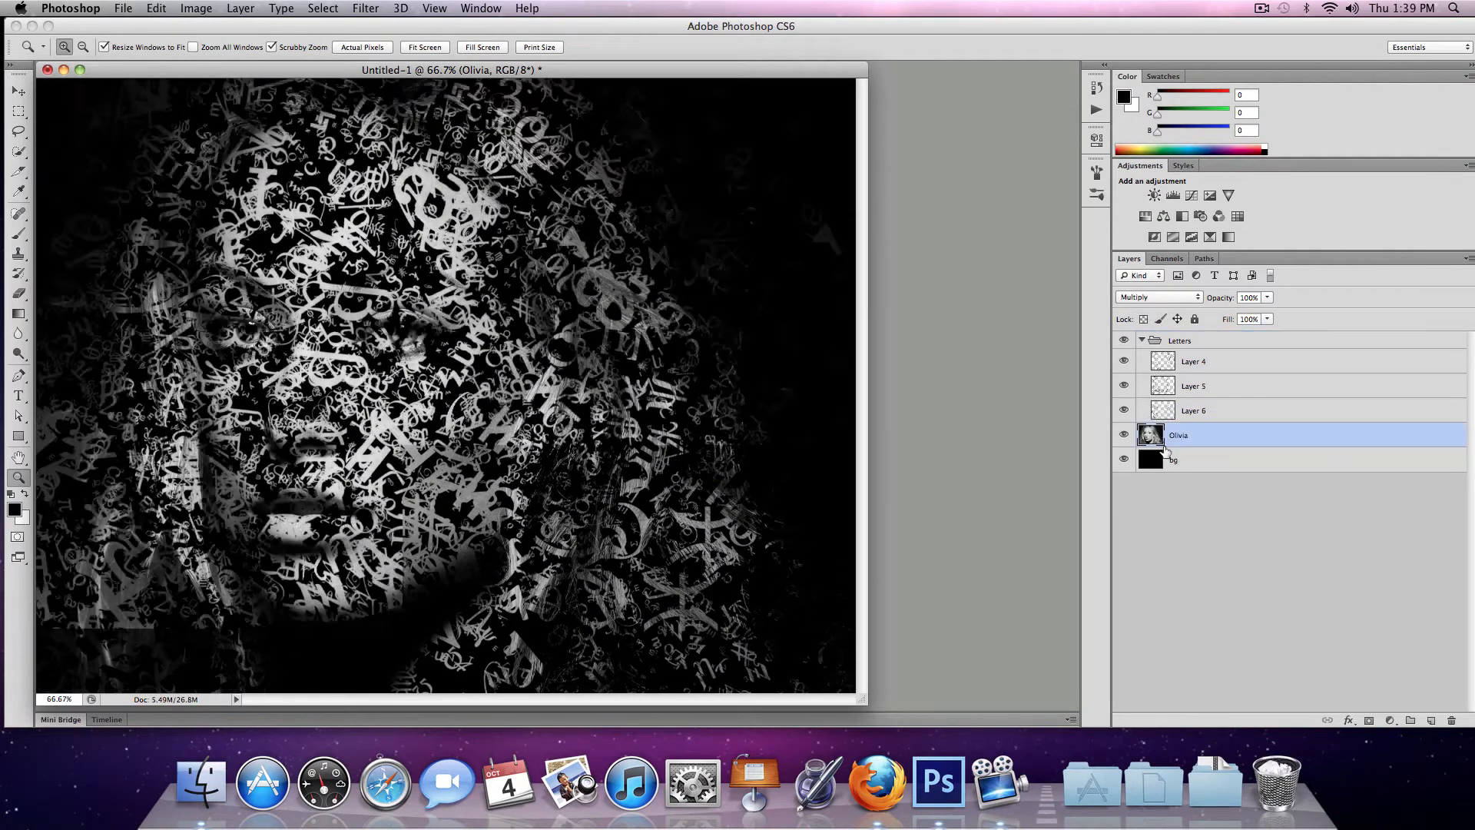
- Delete Layer 4, Layer 5 and Layer 6 from the Letters group and hide the group
left_click(1143, 344)
left_click(1142, 341)
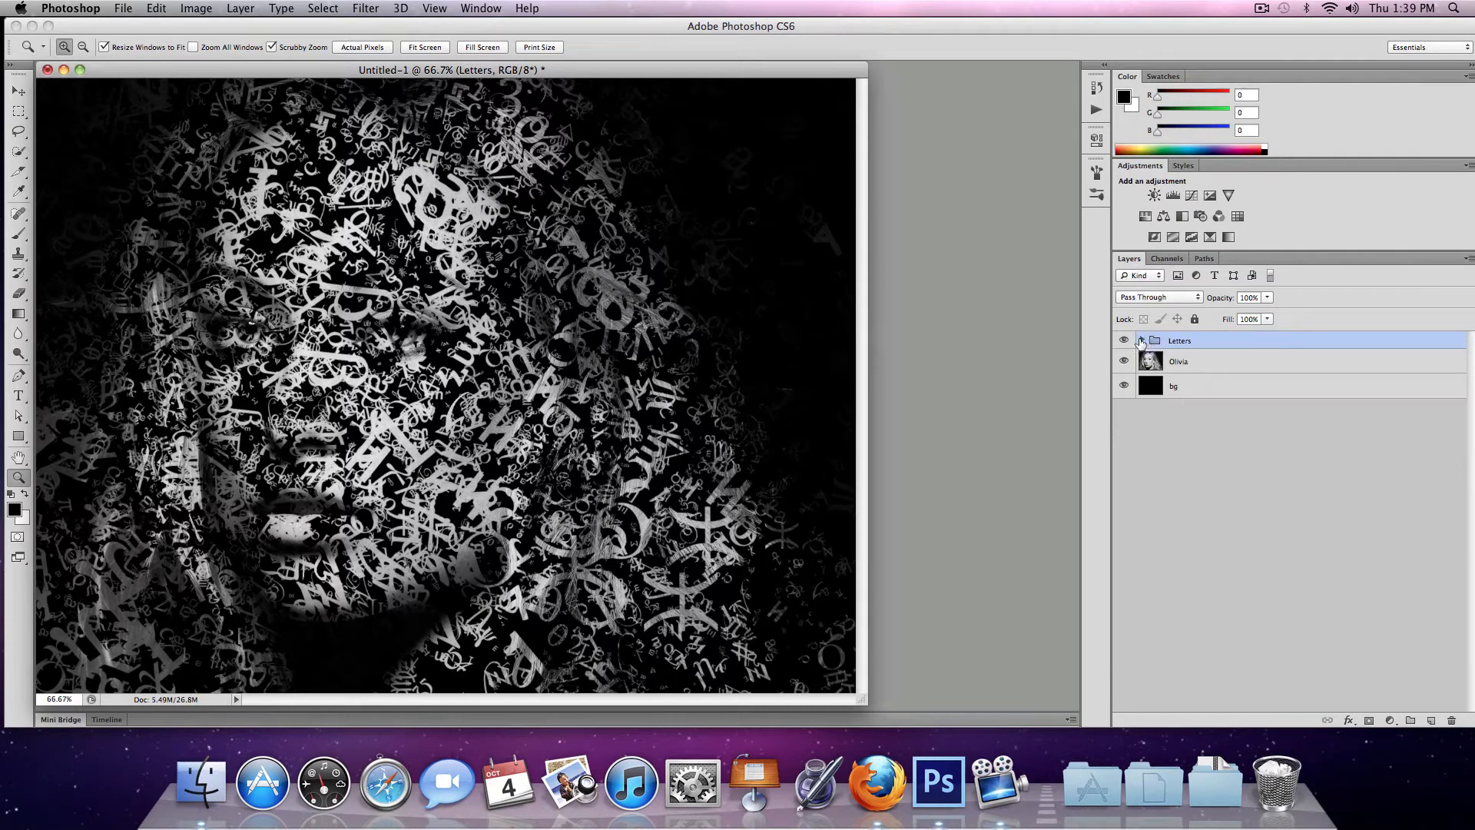
left_click(1142, 340)
left_click(1228, 379)
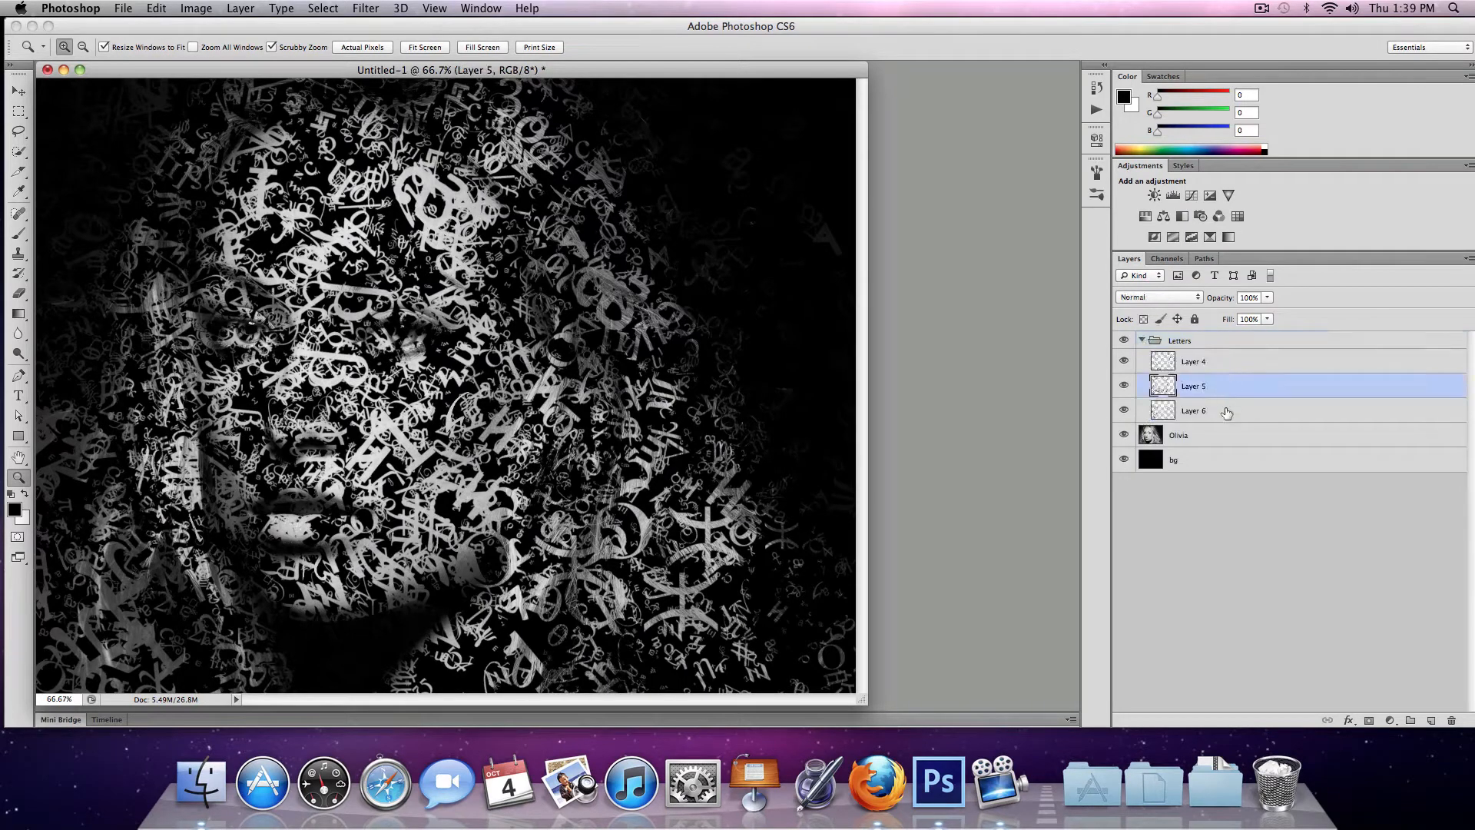
left_click(1228, 411, "shift")
left_click(1230, 371, "shift")
left_click_drag(1232, 384, 1452, 720)
left_click(1124, 341)
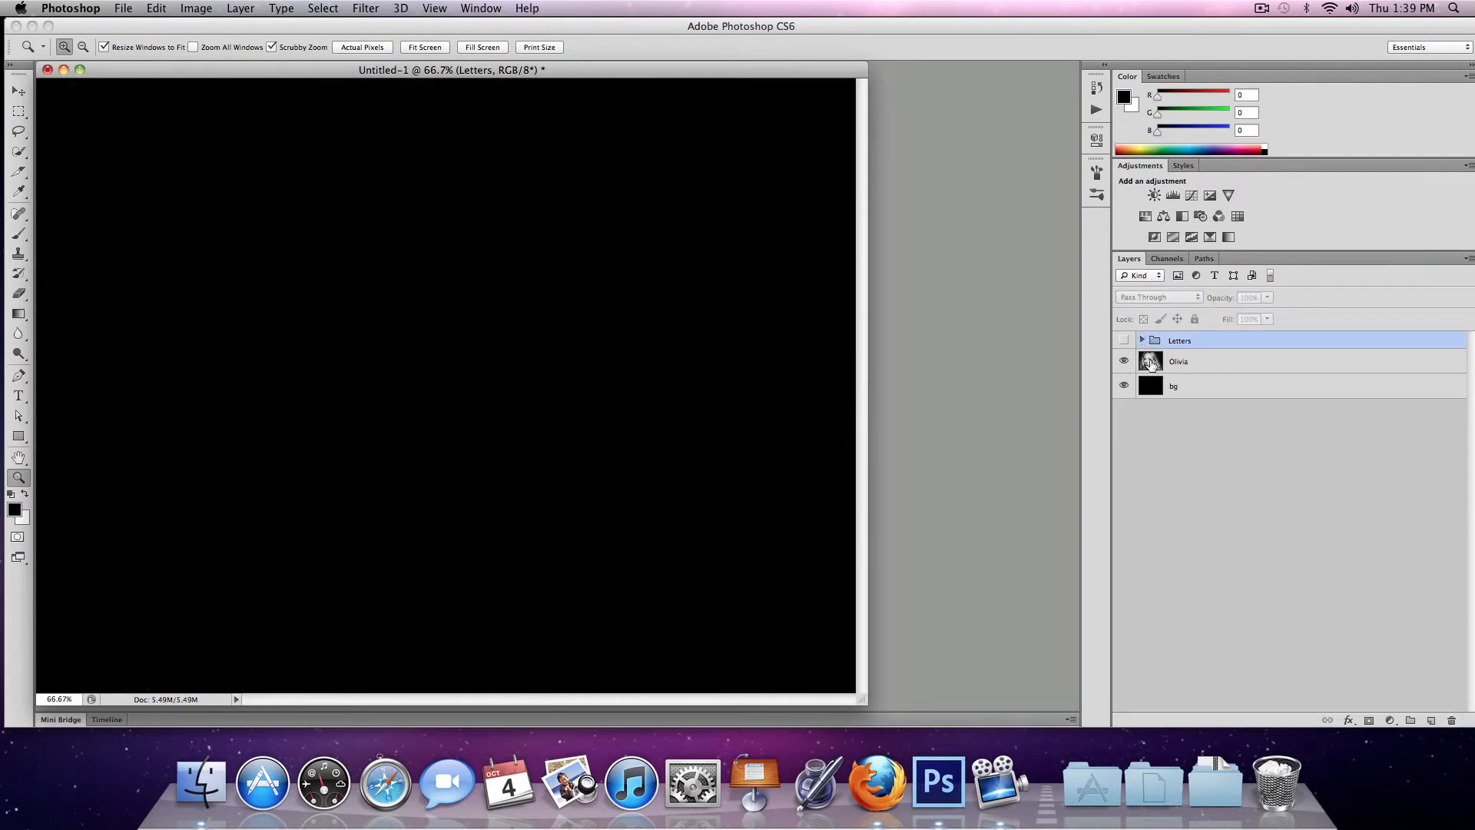
- Set the Olivia layer's blend mode to Normal
left_click(1148, 361)
left_click(1159, 297)
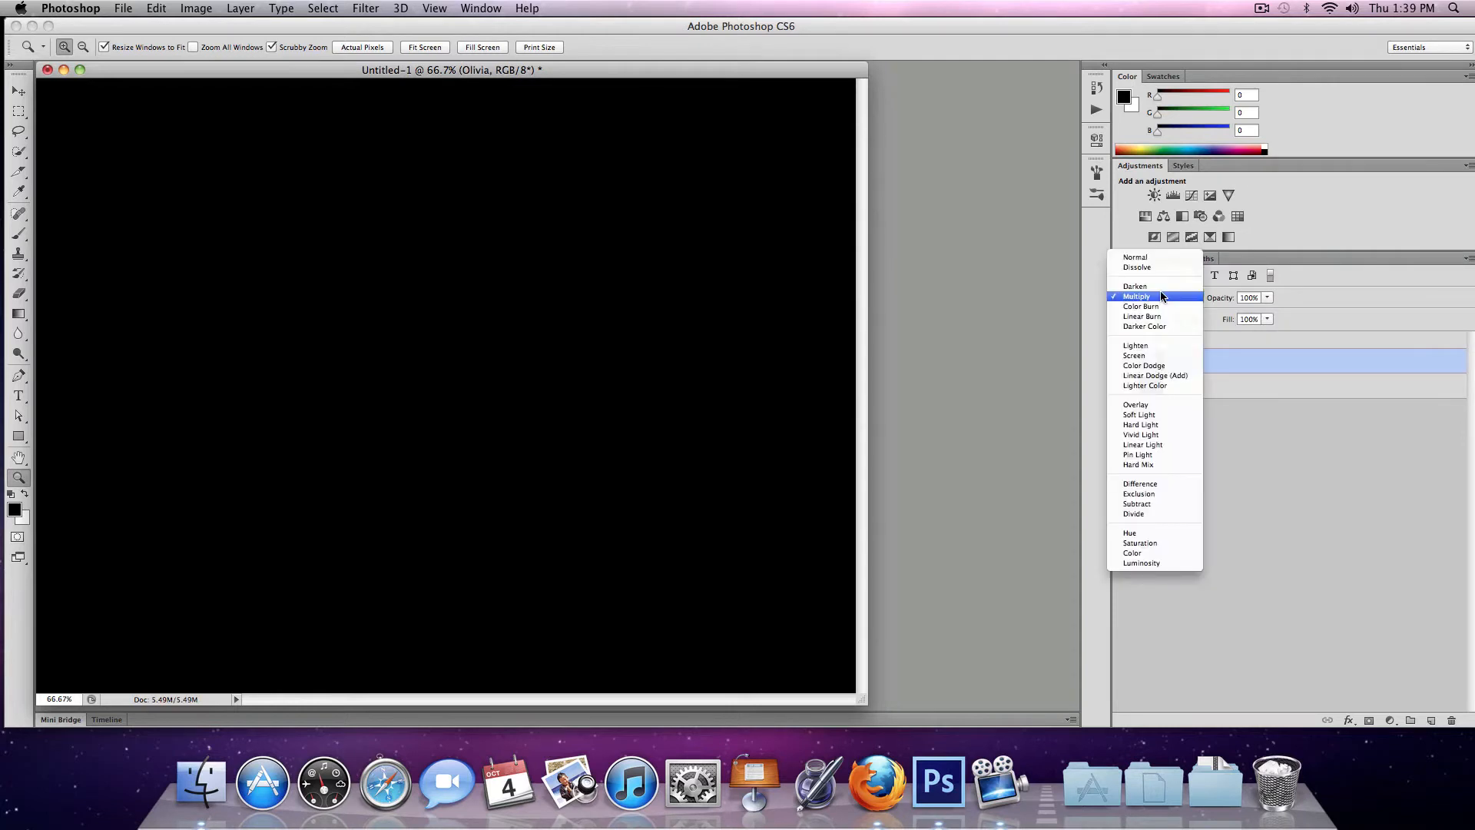
left_click(1134, 257)
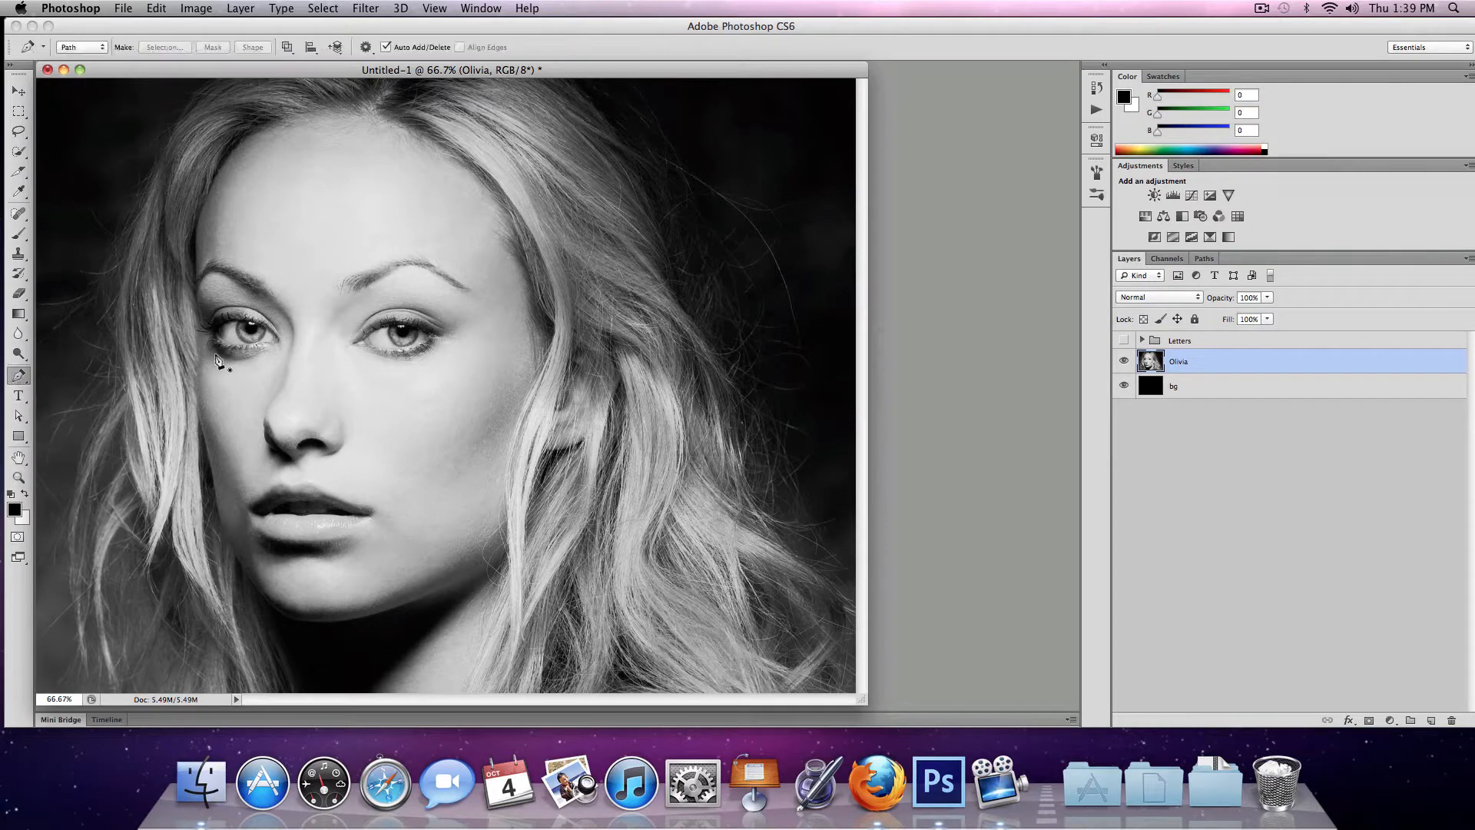
- Draw a curved Pen path at 200% zoom along the upper eyelid crease, from the inner to the outer corner of the eye beside the nose
left_click(379, 316)
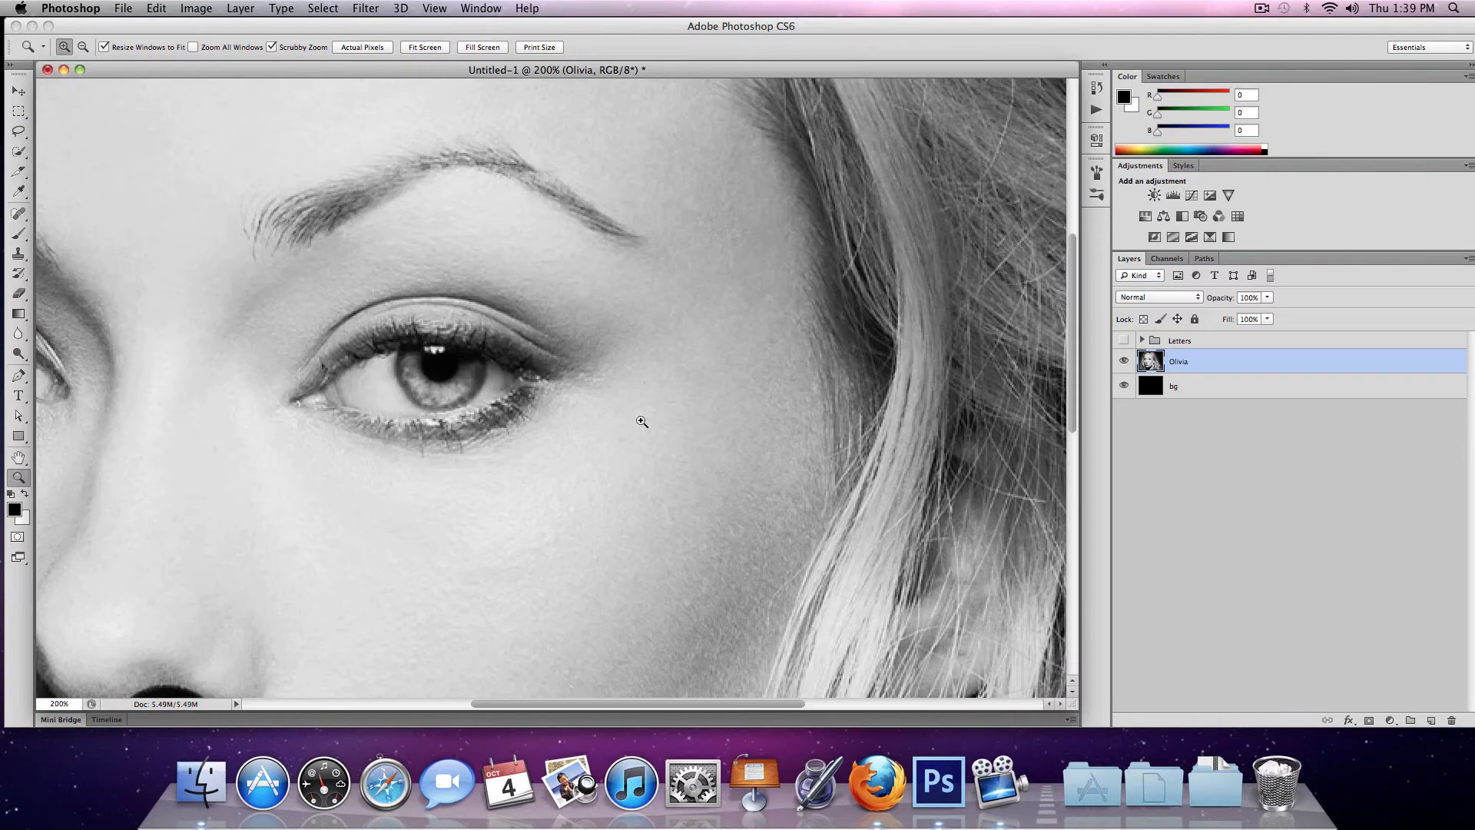
left_click(638, 421)
left_click(18, 375)
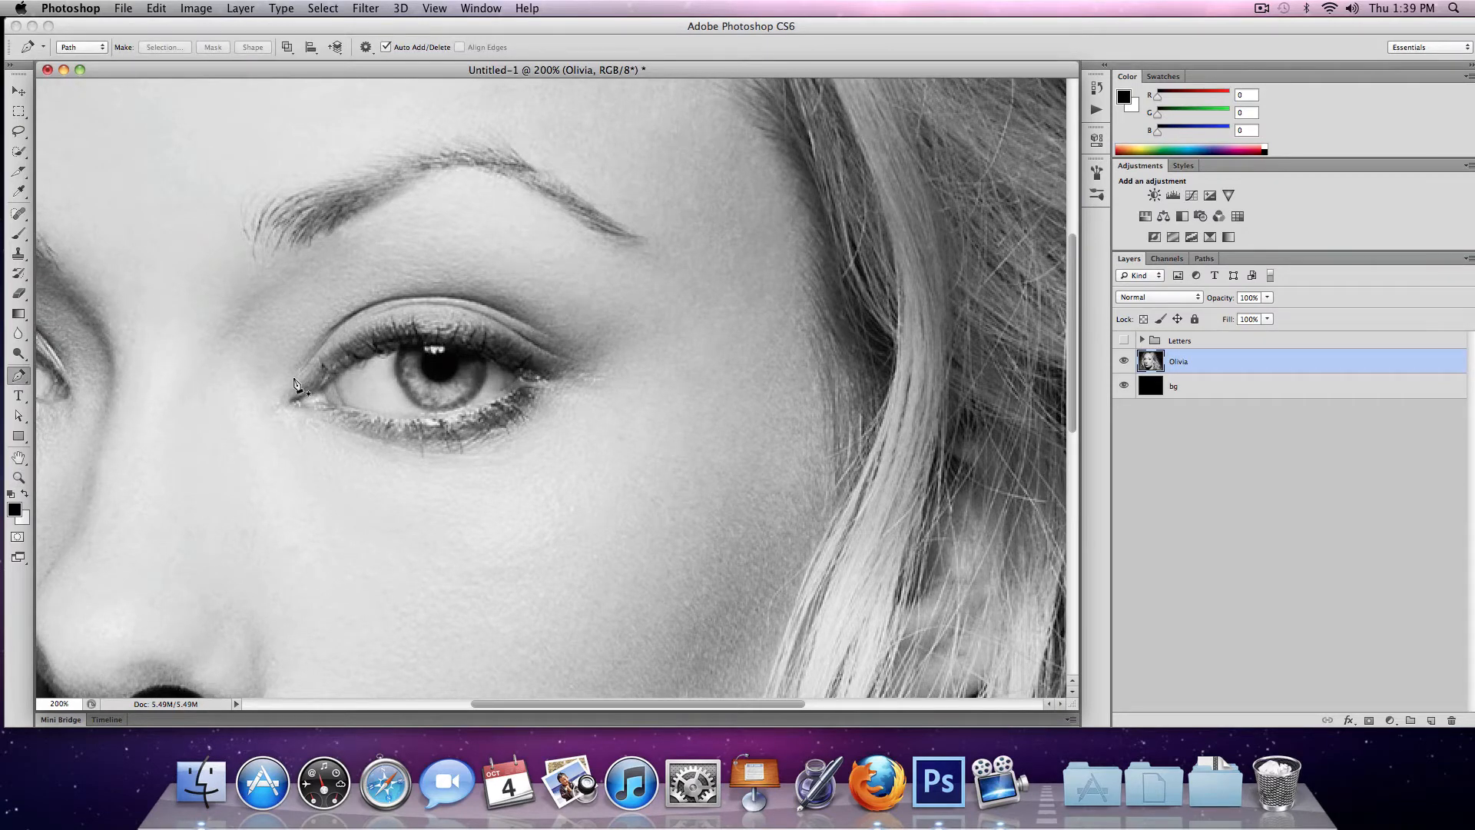
left_click(288, 382)
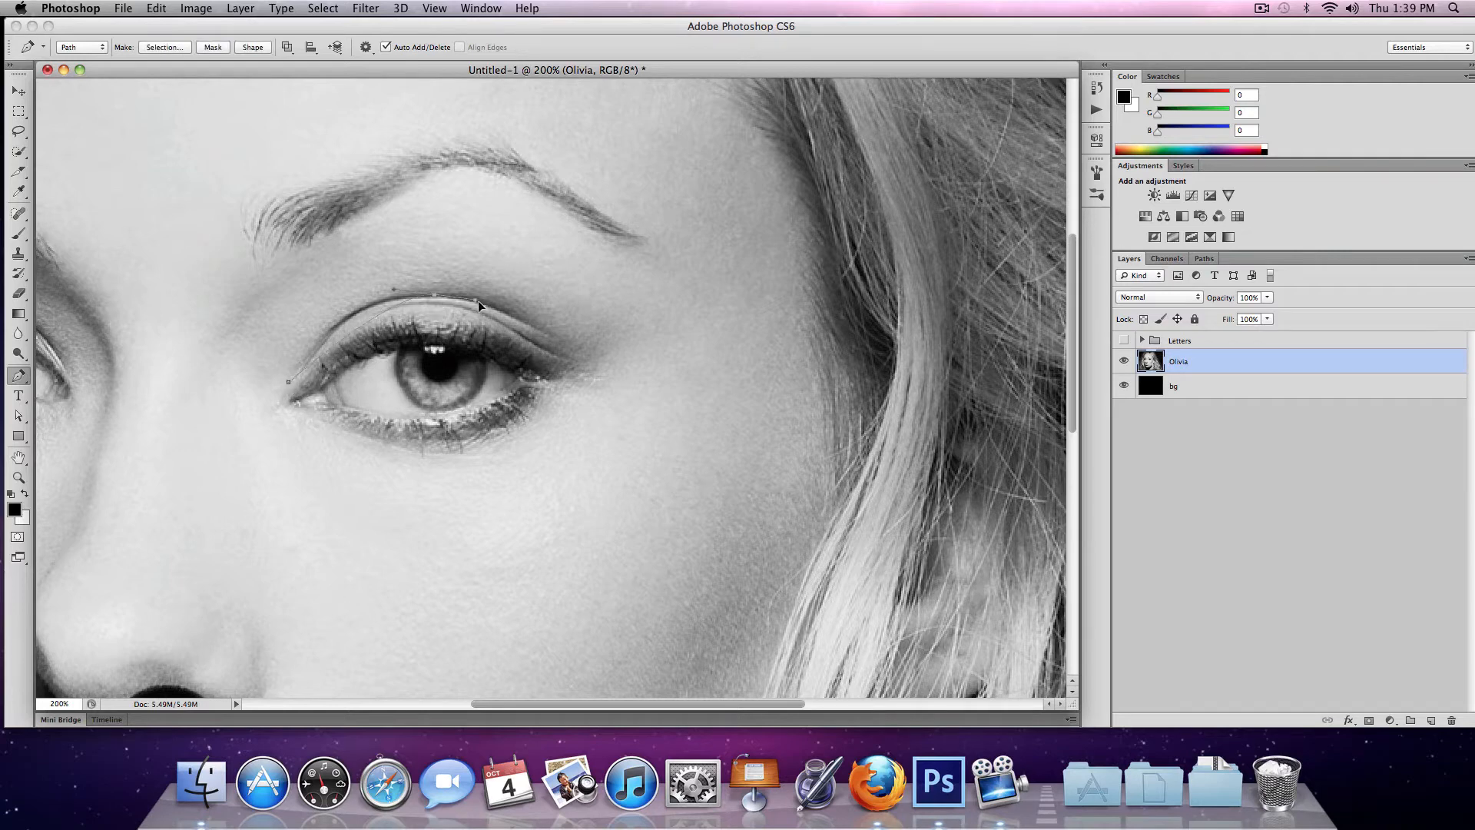
left_click_drag(478, 302, 520, 301)
left_click_drag(558, 348, 559, 348)
left_click(525, 323, "alt")
left_click_drag(603, 365, 610, 368)
left_click(574, 351, "alt")
- Start a type layer on the eyelid path at 36 pt with the trial text "THis is a"
left_click(19, 396)
left_click(292, 377)
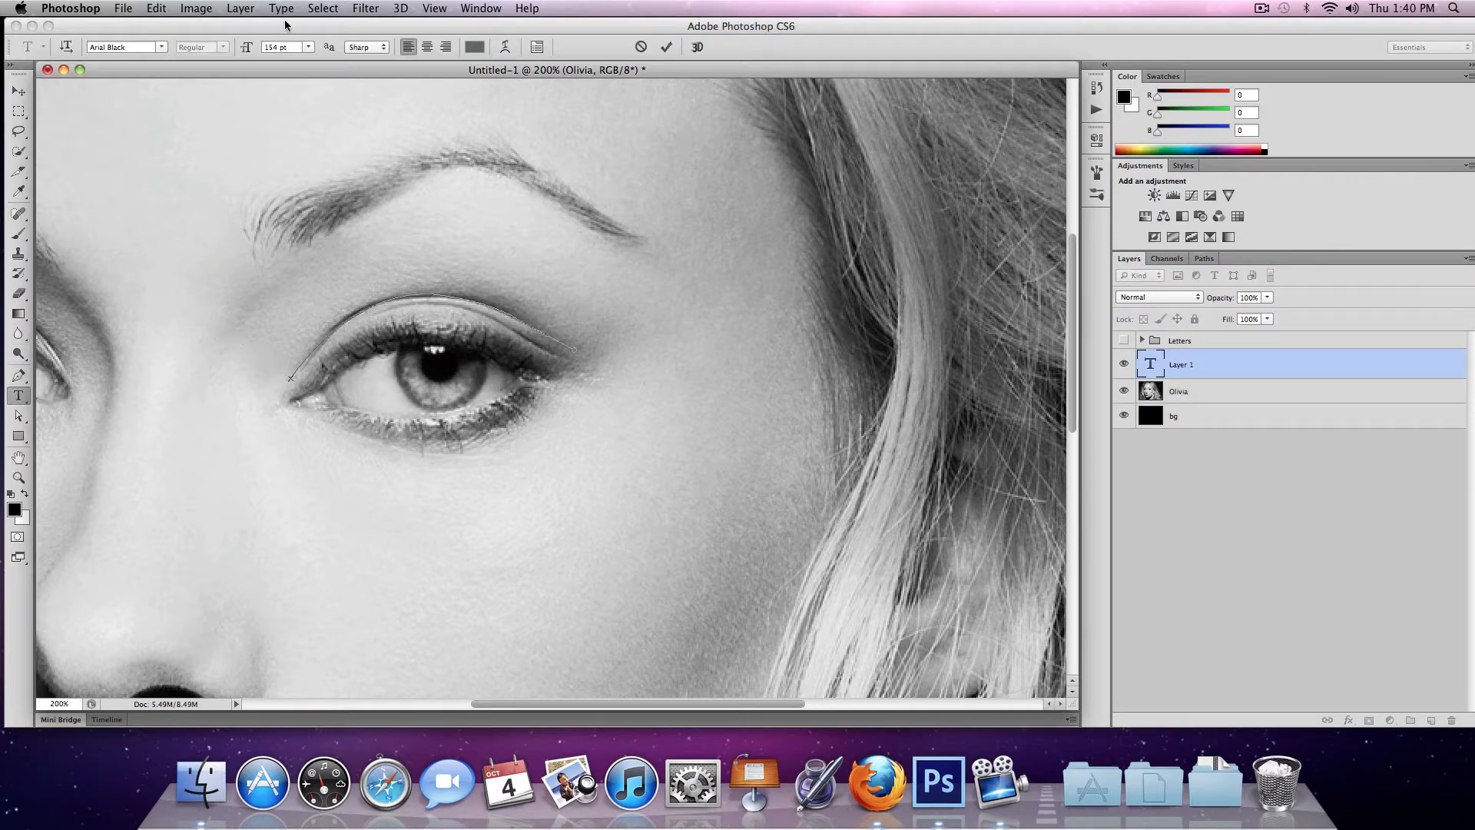
mouse_move(247, 48)
left_mouse_down()
mouse_move(198, 52)
mouse_move(267, 52)
left_mouse_up()
type("THis is a")
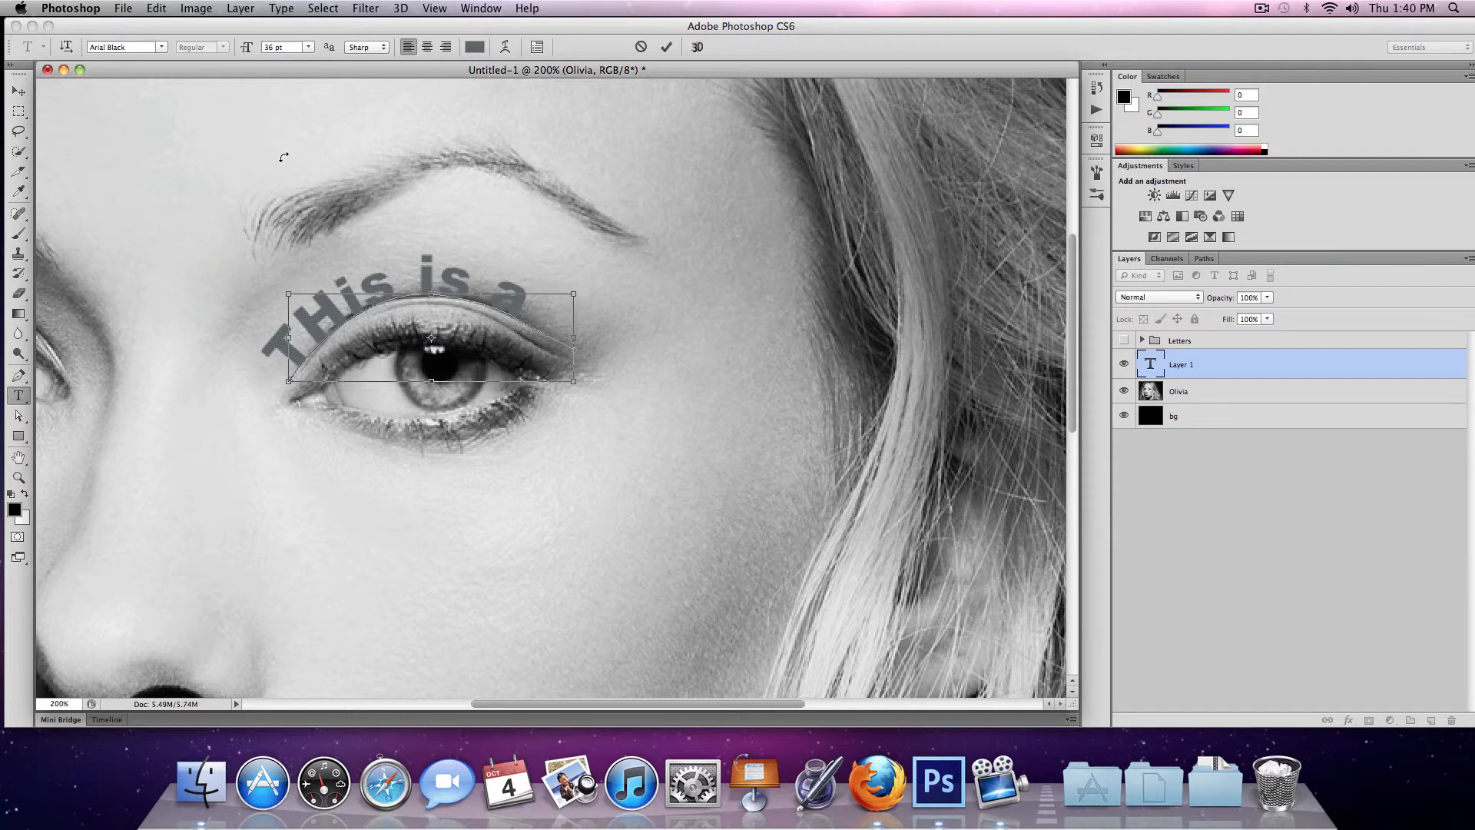
- Replace the trial text on the eyelid path with "This is an eye lid on her face" at 14 pt
key("BackSpace")
key("BackSpace")
key("BackSpace")
key("BackSpace")
key("BackSpace")
key("BackSpace")
key("BackSpace")
key("BackSpace")
key("BackSpace")
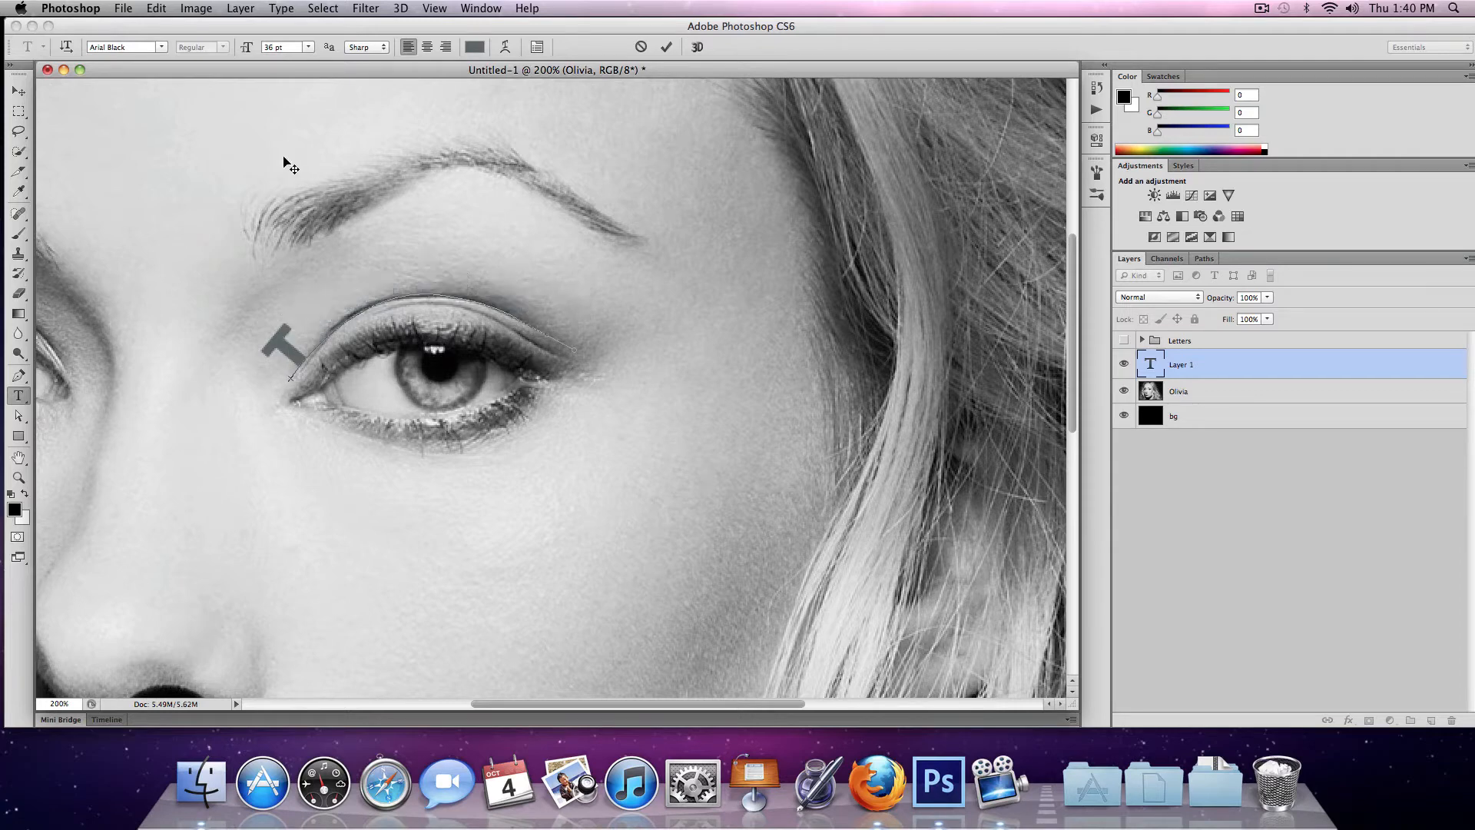
left_click_drag(249, 47, 246, 56)
type("This is a")
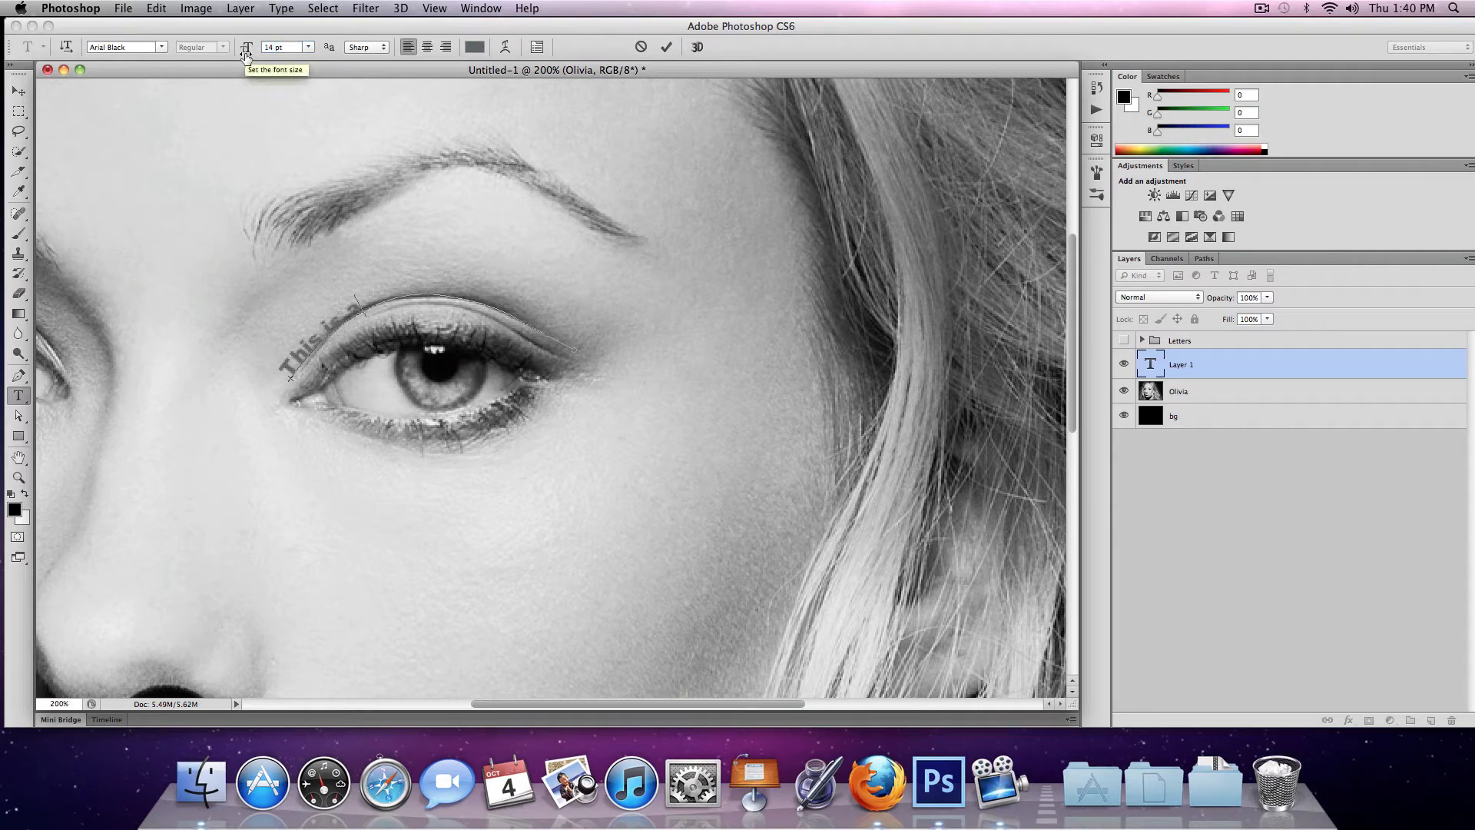
type(" exa")
key("BackSpace")
key("BackSpace")
key("BackSpace")
type("n eye lid")
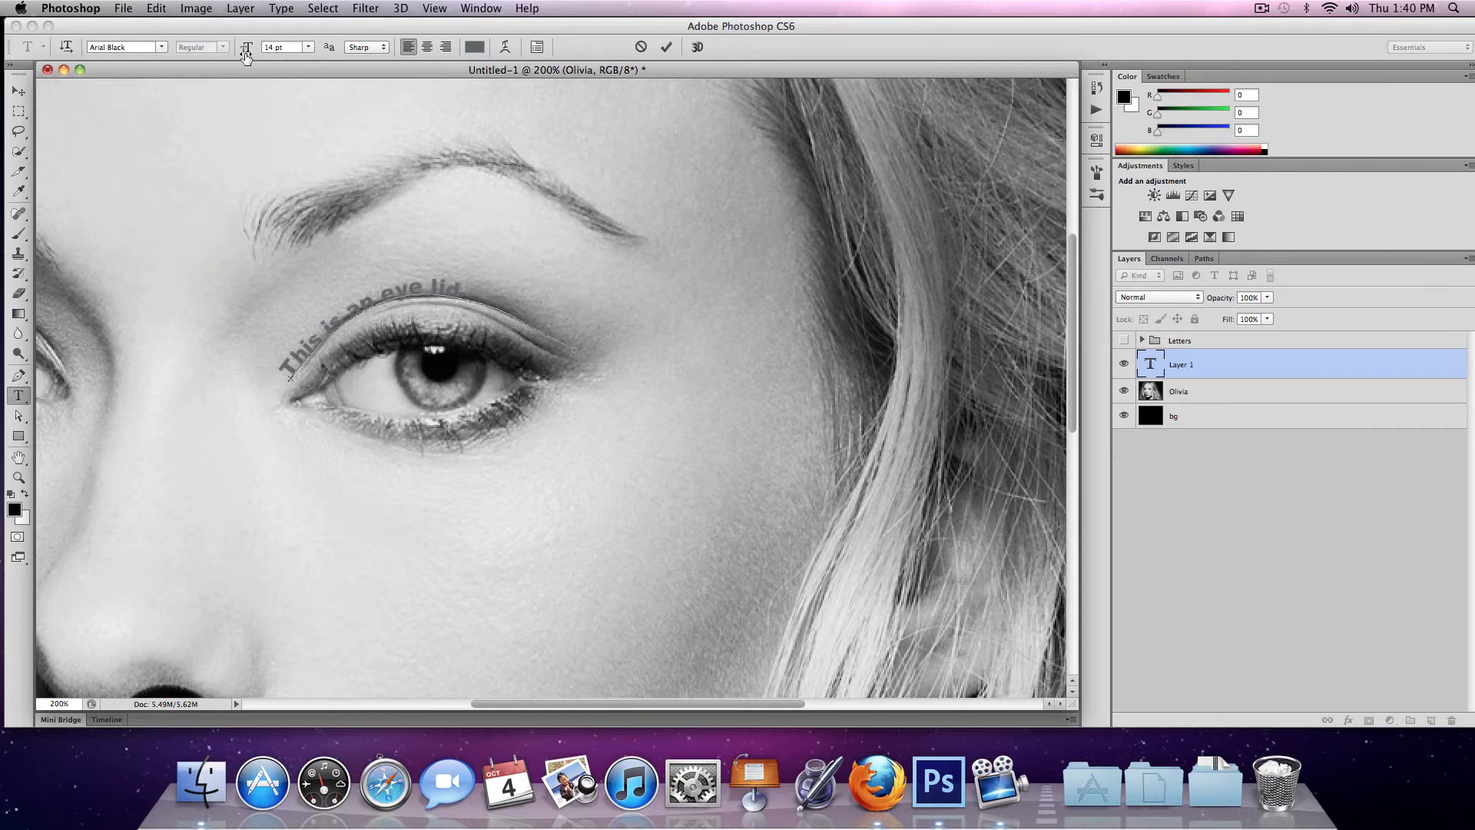
type(" contour lin")
left_click(19, 375)
- Extend the text path's end point past the outer eye corner and check the text with the Olivia layer temporarily hidden
left_click(21, 417)
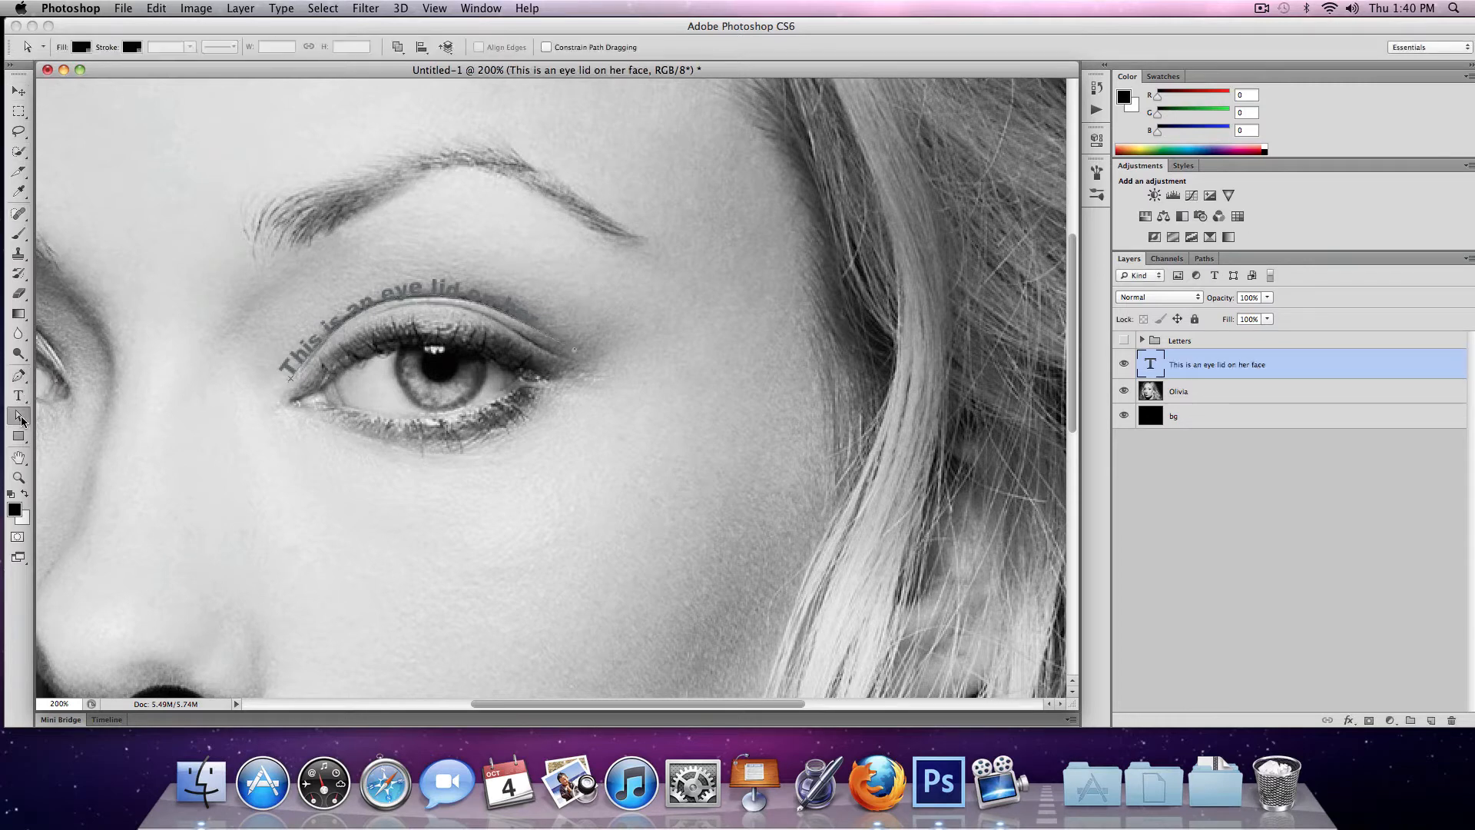
left_click(16, 417)
left_click(37, 418)
left_click_drag(610, 374, 610, 374)
left_click(1124, 393)
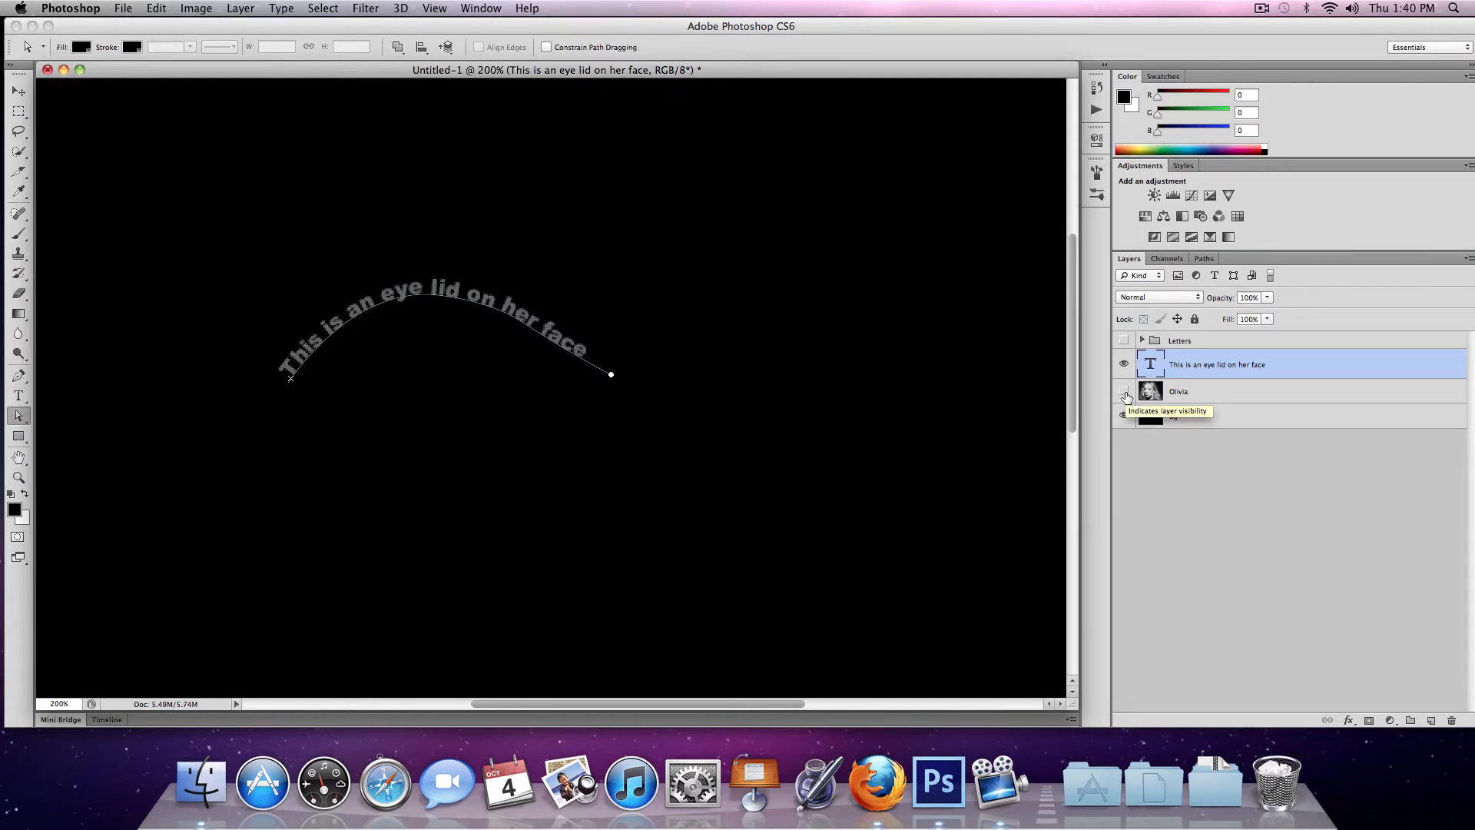
left_click(1124, 392)
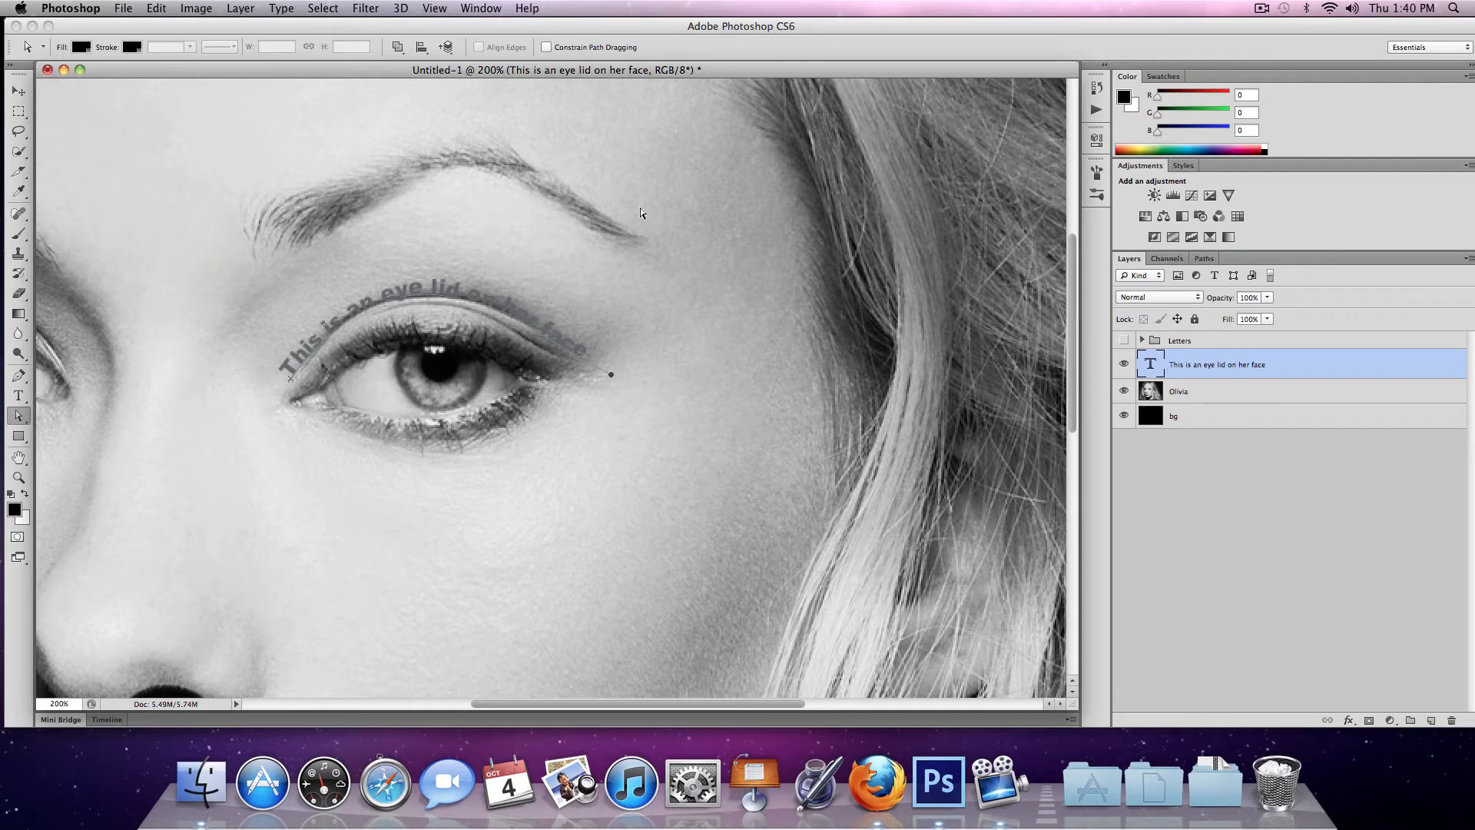
- Try white for the eyelid text, then set its colour to black (000000)
double_click(1141, 366)
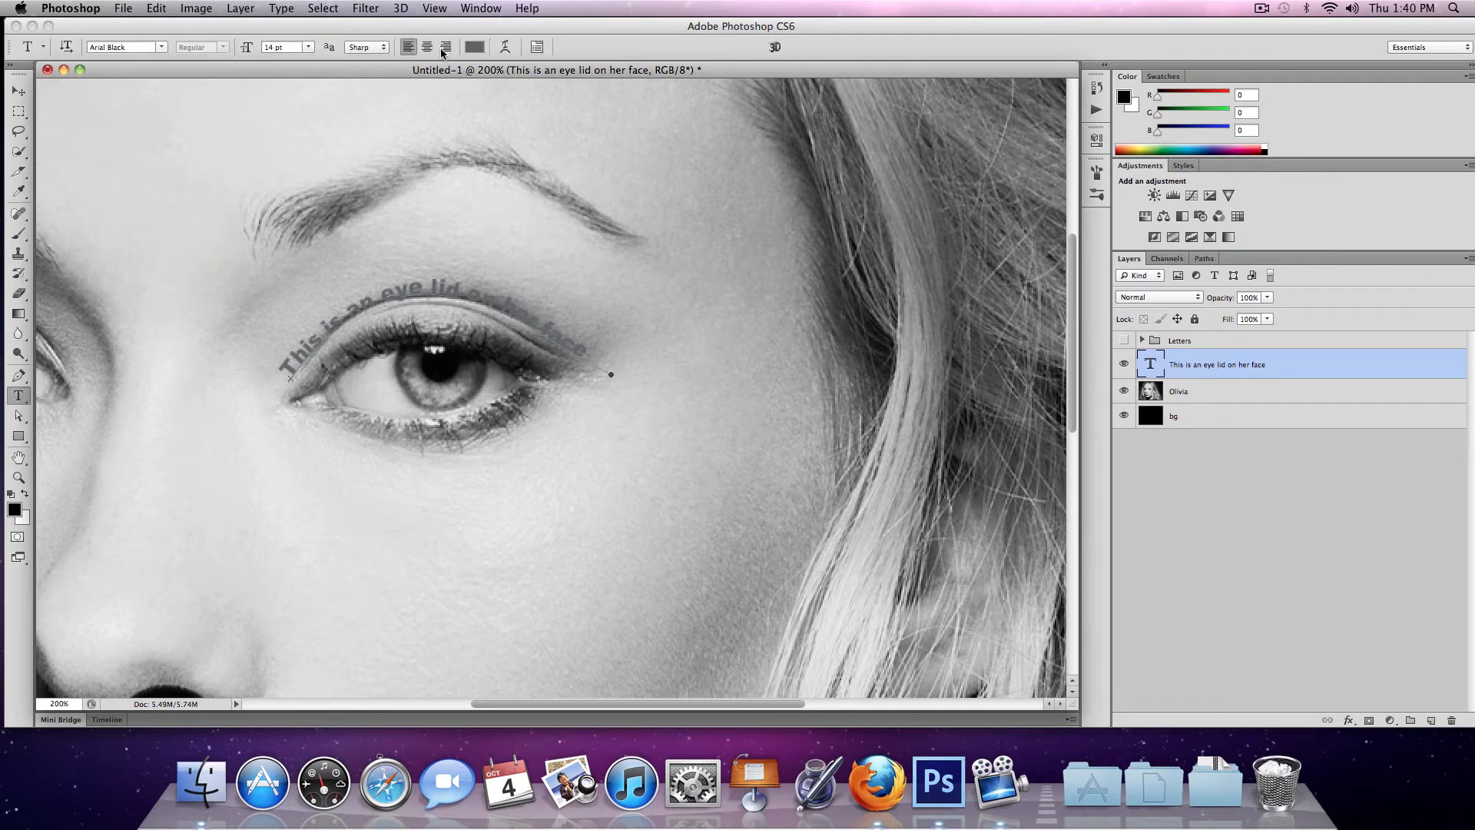
left_click(465, 47)
left_click_drag(698, 345, 537, 253)
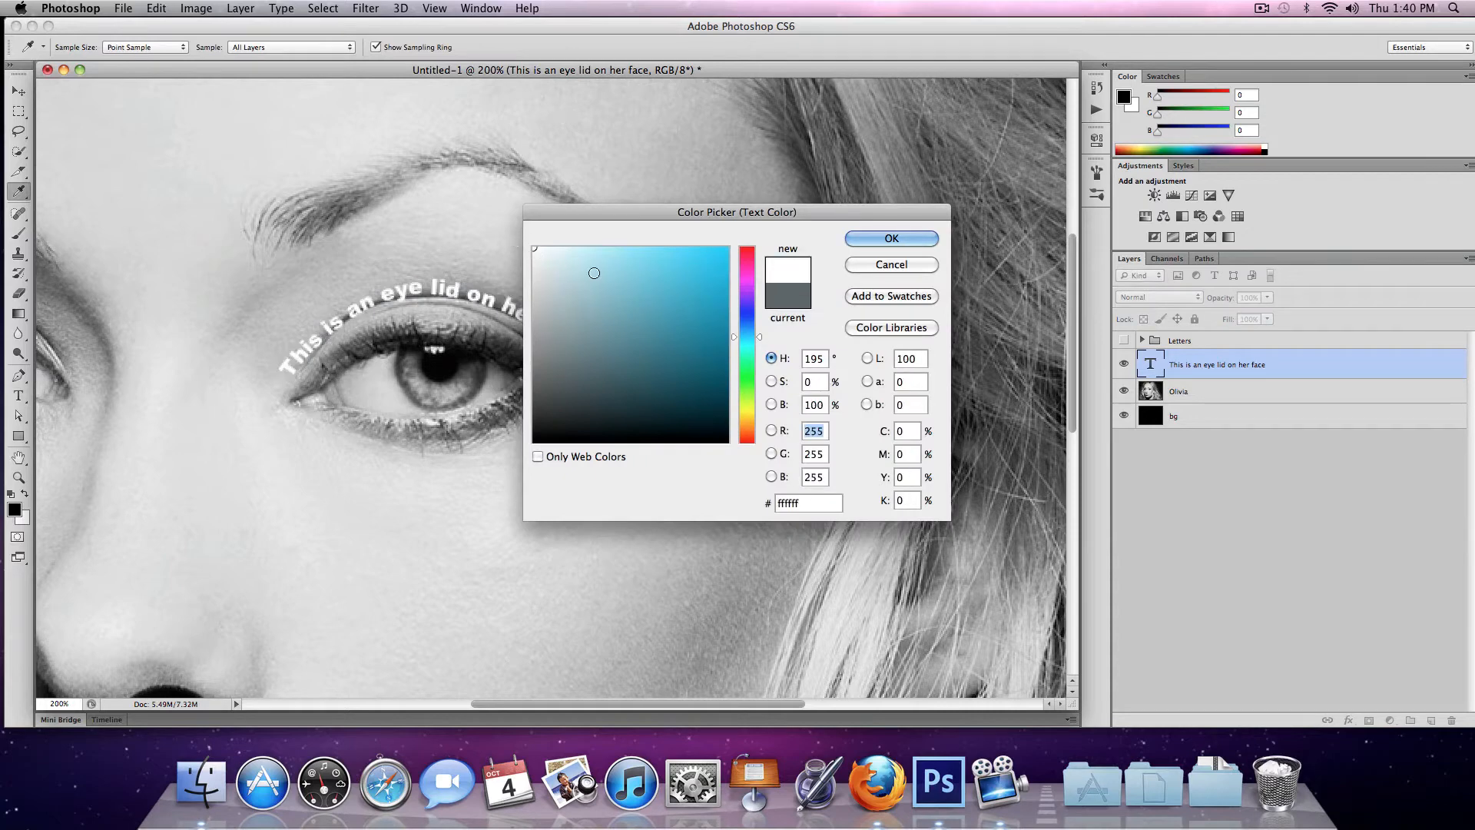
left_click_drag(644, 338, 707, 445)
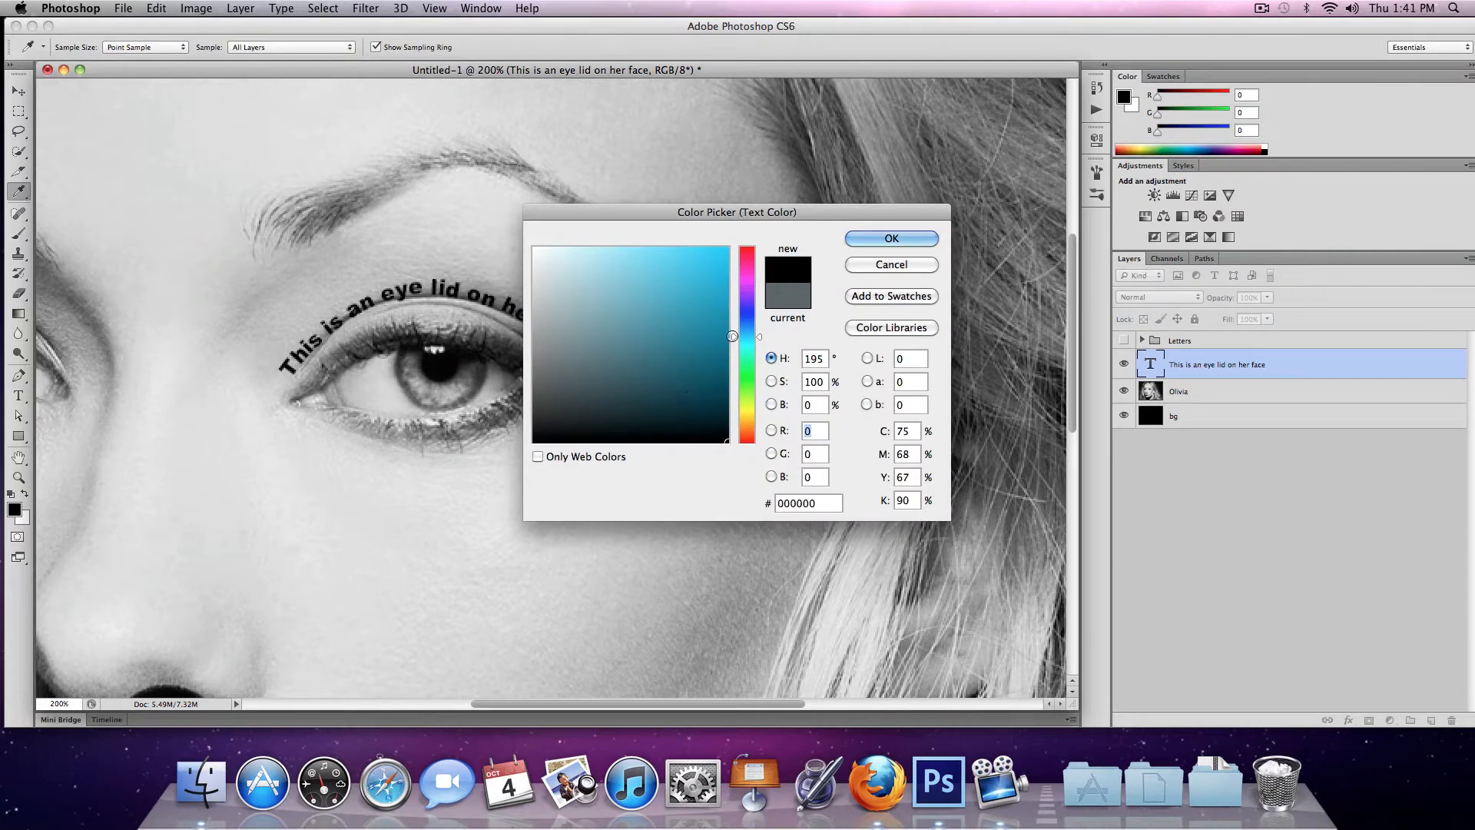
left_click(873, 242)
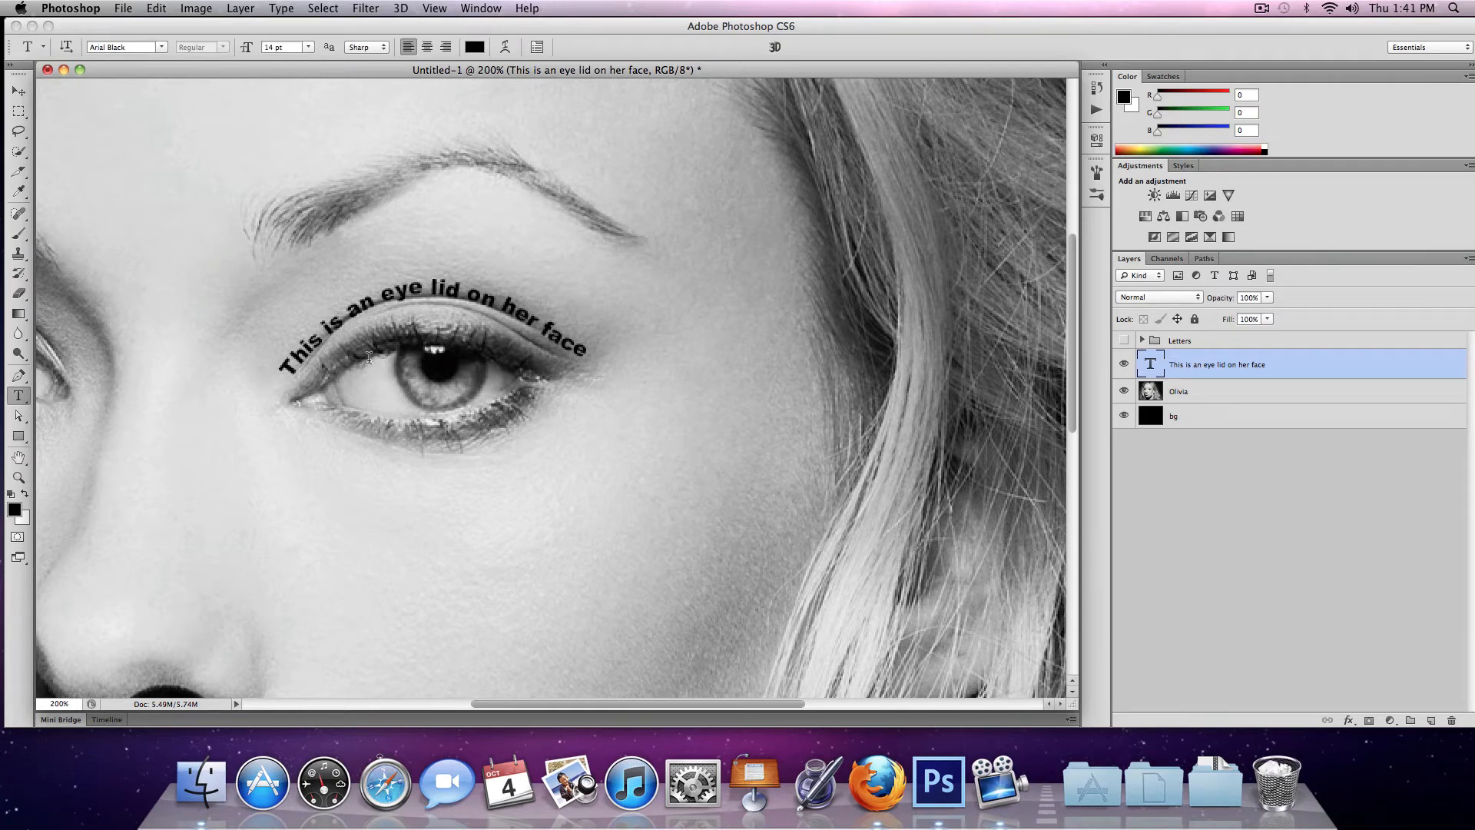
- Draw a second curved Pen path just above the eyelid text, following its arc from the inner to the outer end
left_click(21, 376)
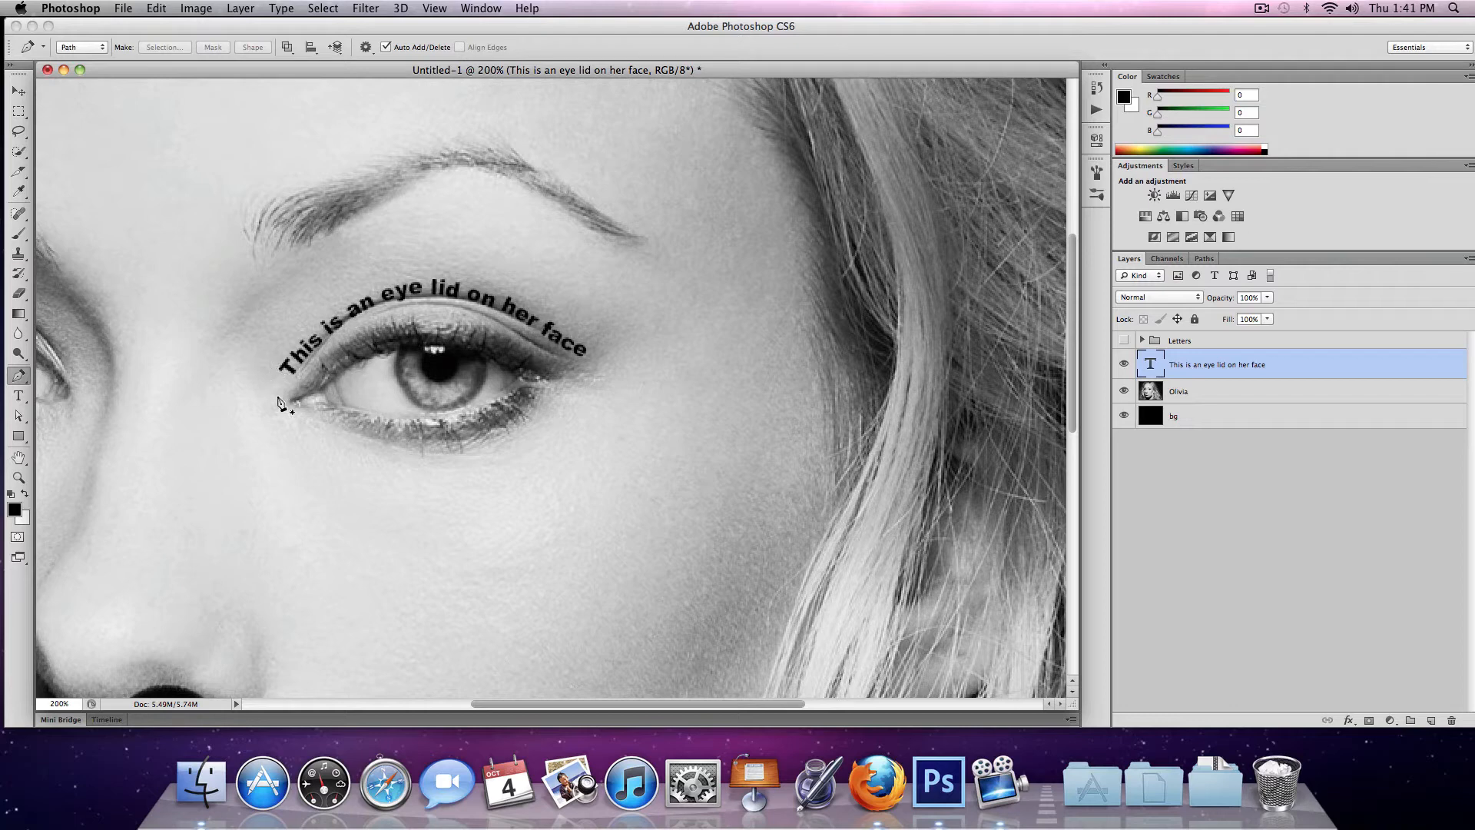
left_click(265, 368)
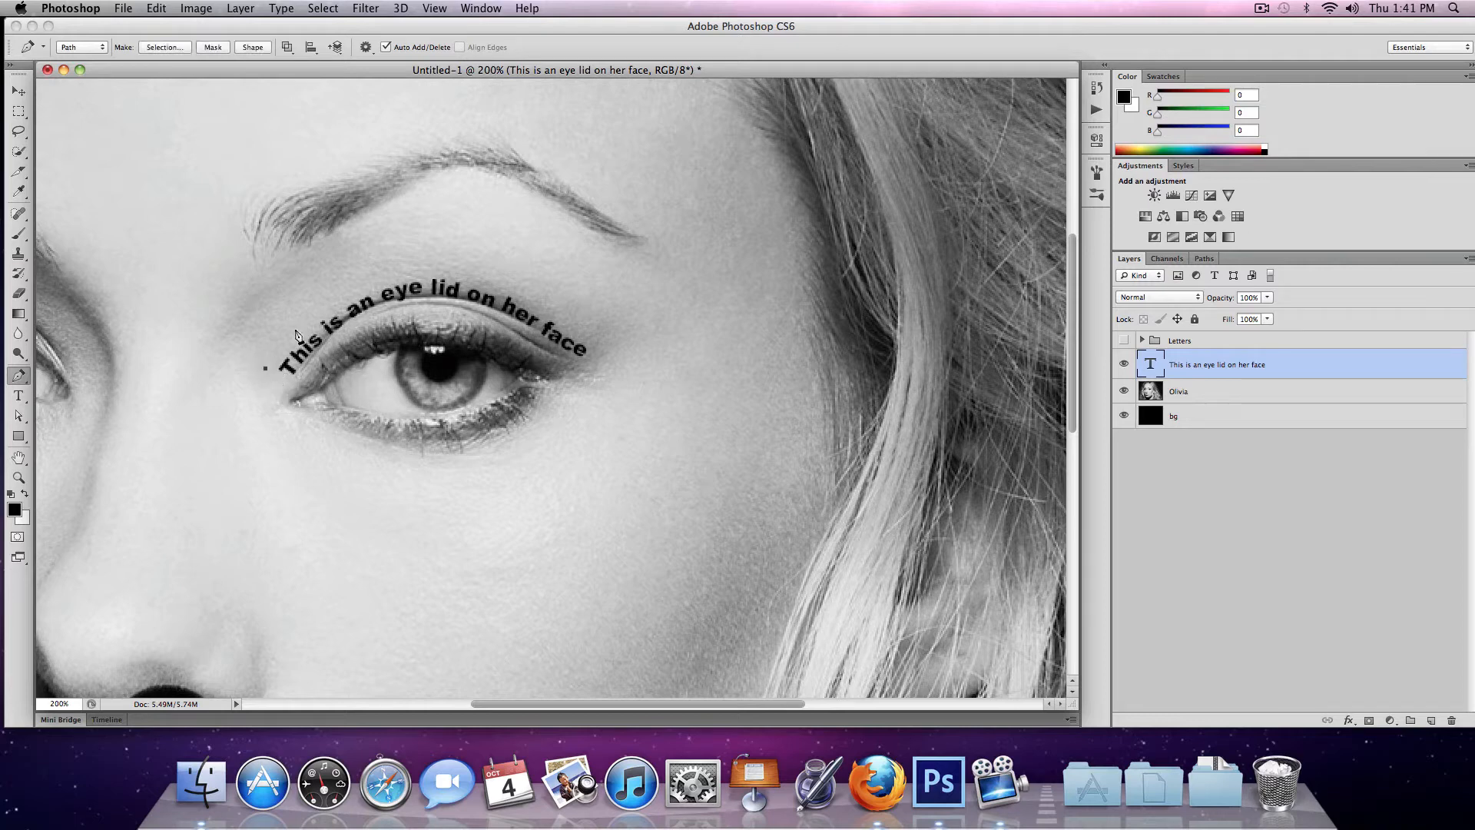
left_click_drag(349, 291, 381, 281)
left_click(350, 292, "alt")
left_click_drag(407, 274, 437, 275)
left_click(406, 274, "alt")
left_click_drag(498, 285, 507, 294)
left_click(18, 90)
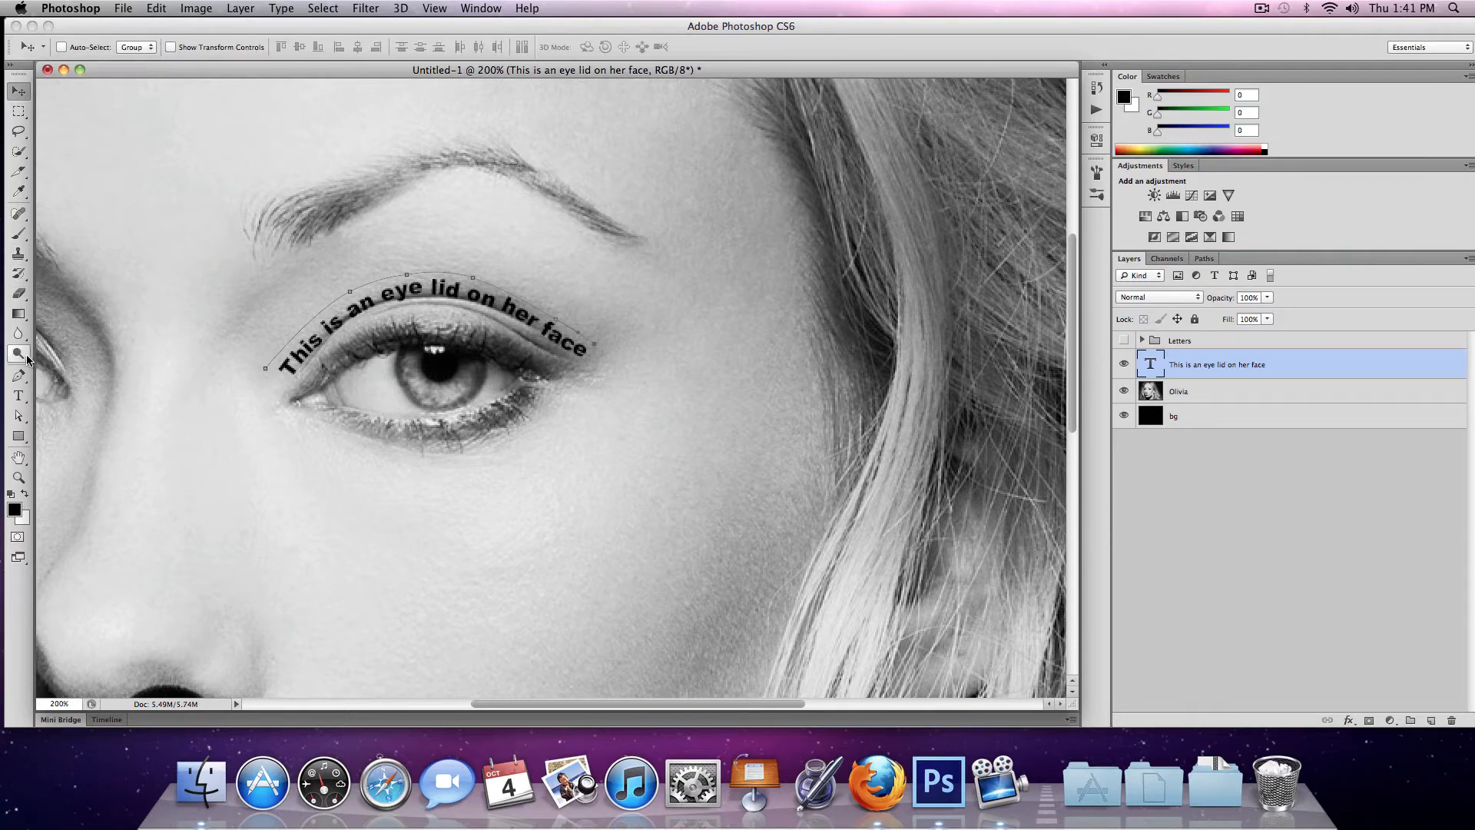
- Add the 14 pt text "More eye stuff here more text" along the second path above the eyelid
left_click(19, 395)
left_click(270, 361)
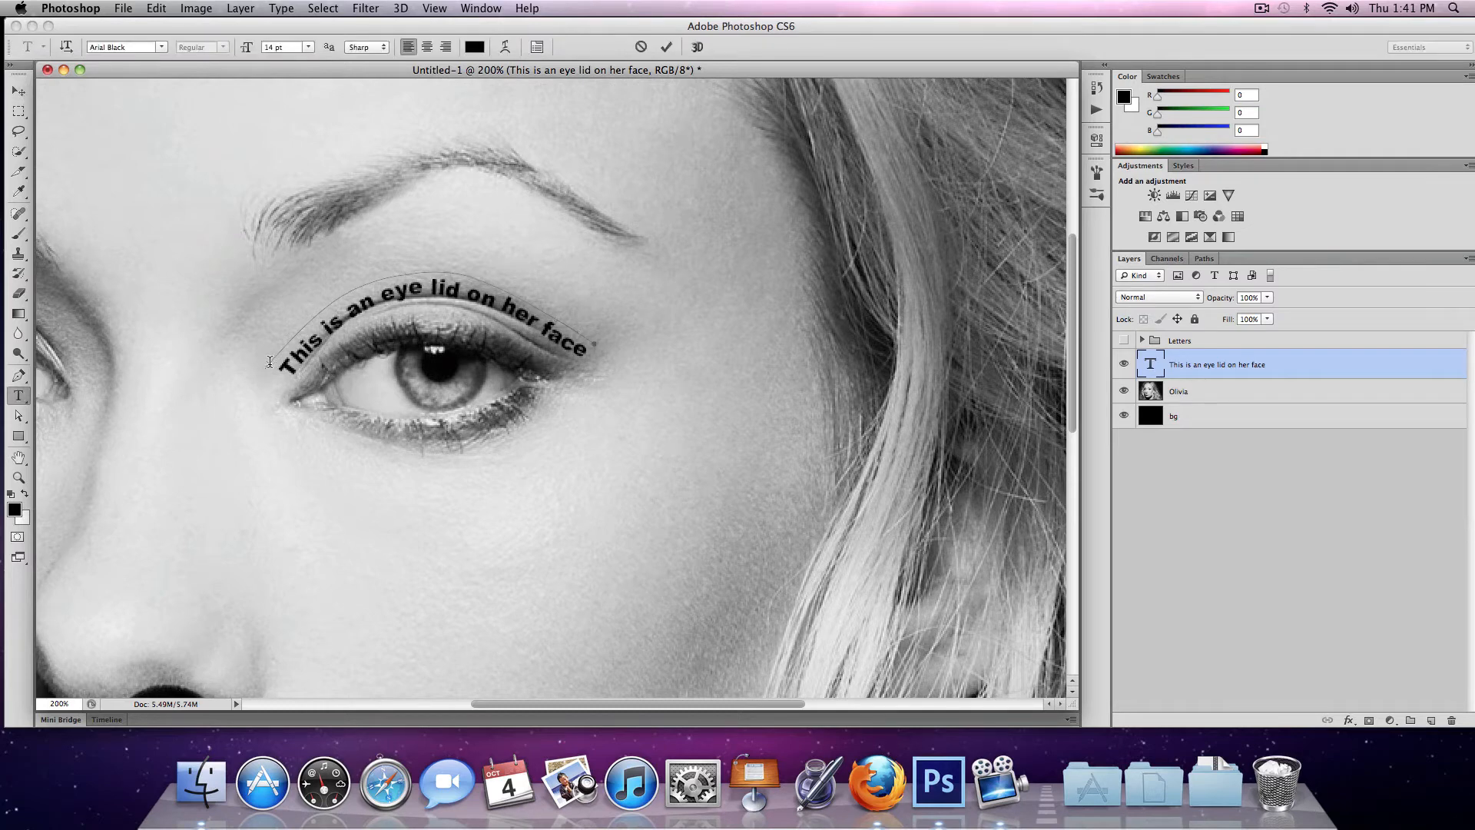
type("This is")
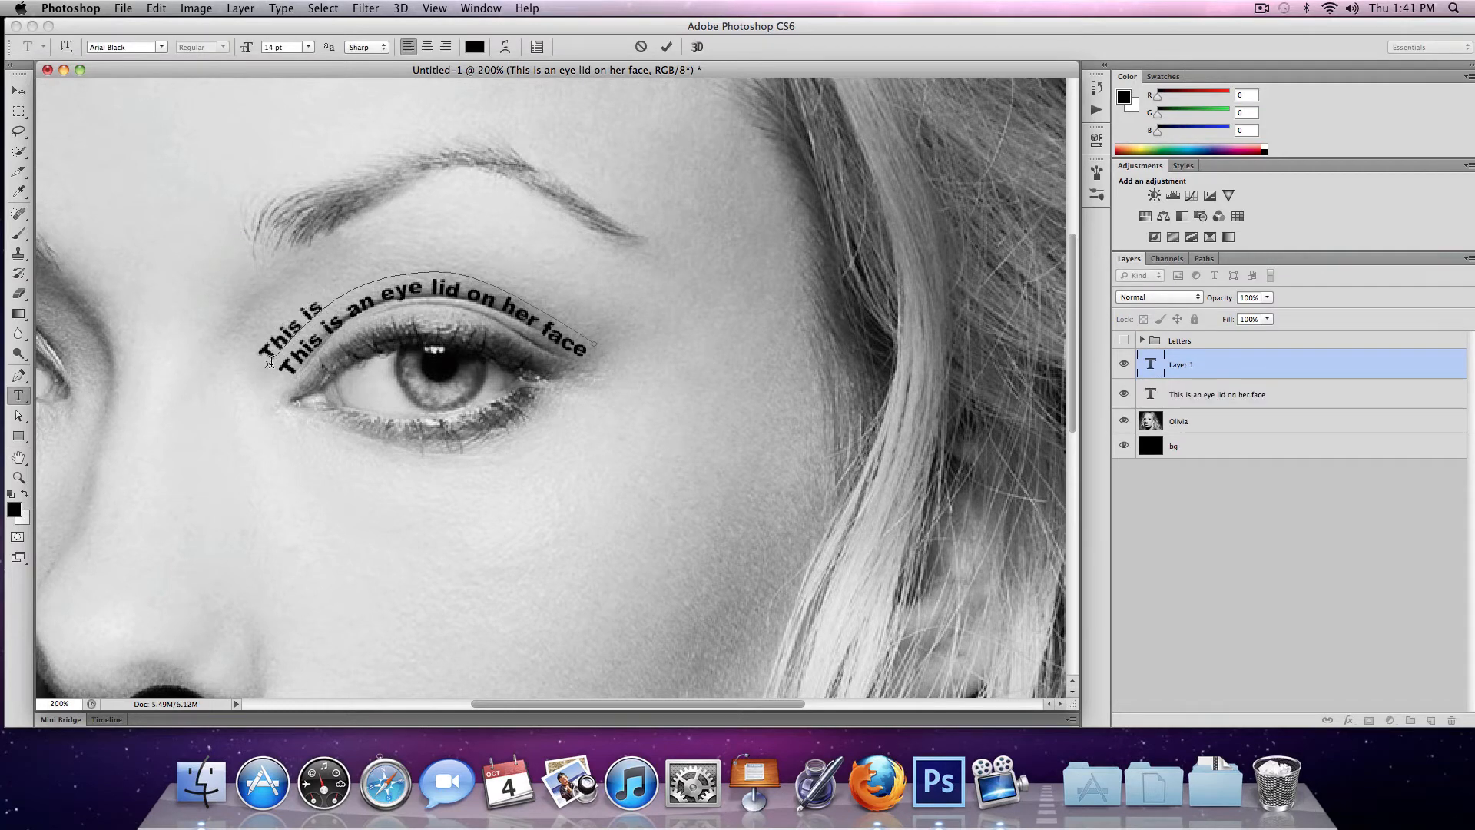
key("BackSpace")
key("BackSpace")
key("BackSpace")
key("BackSpace")
key("BackSpace")
key("BackSpace")
key("BackSpace")
type("More eye stuff")
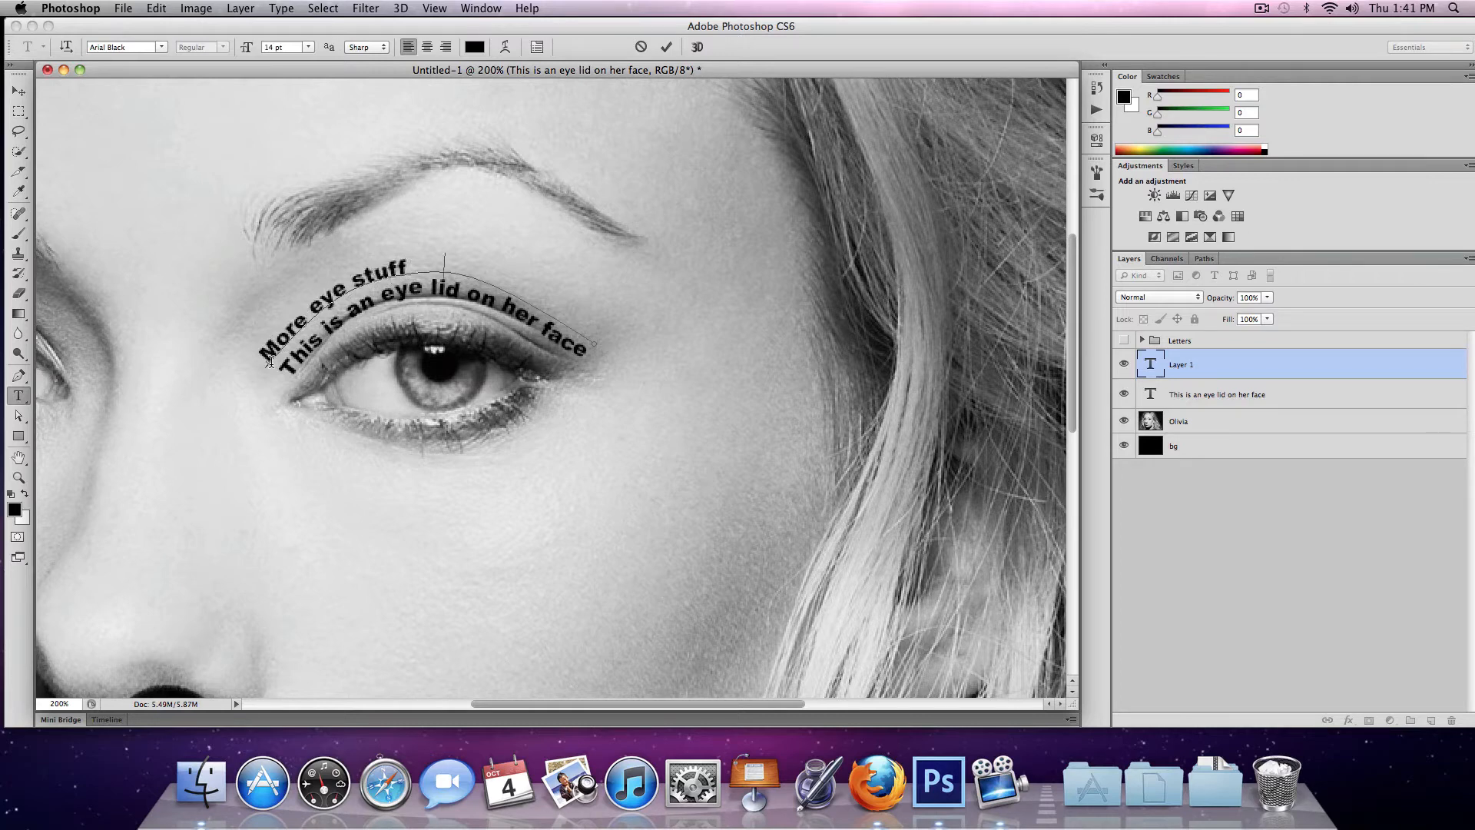
type(" here more text")
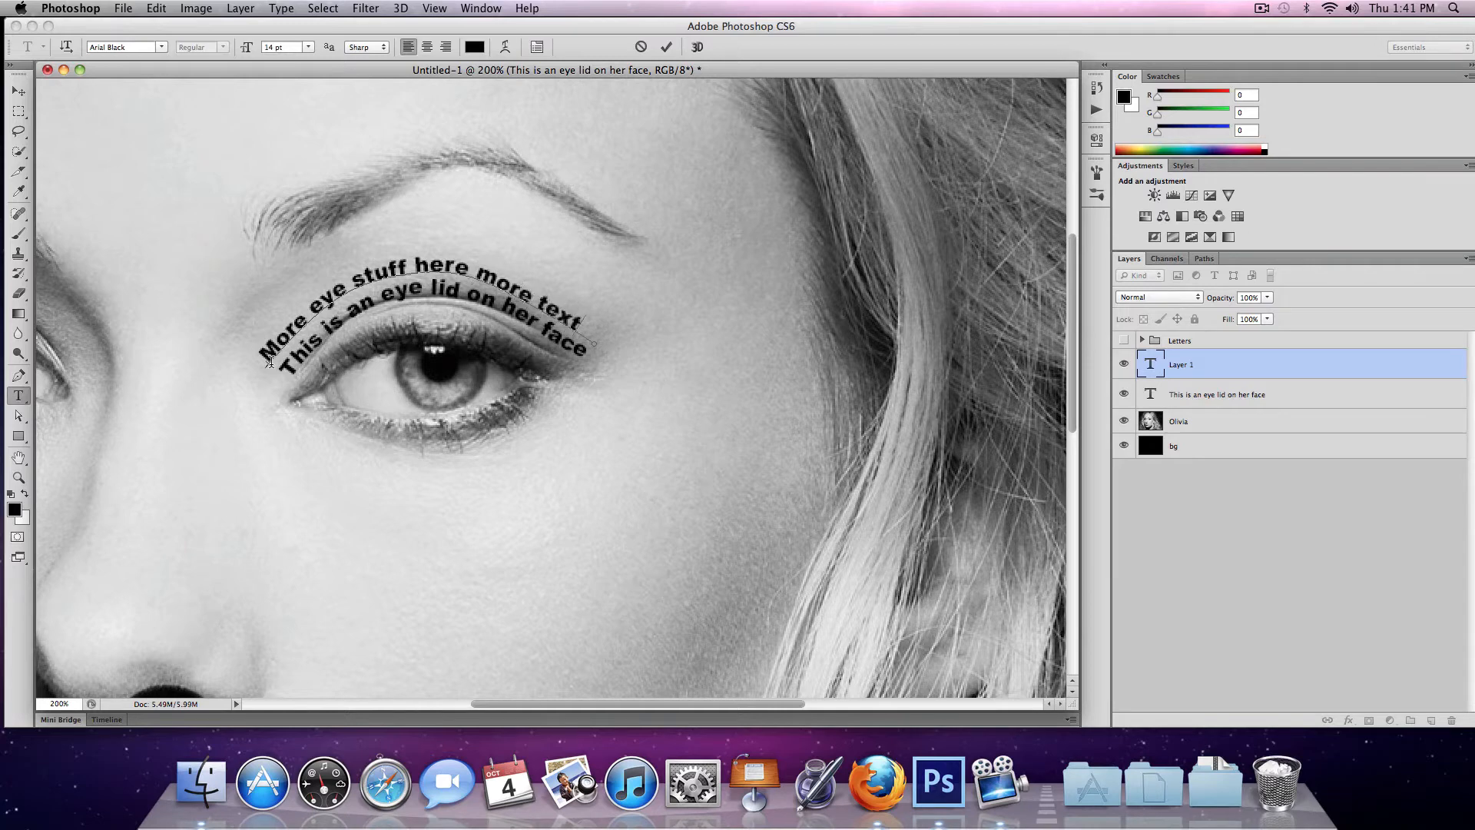
left_click(20, 91)
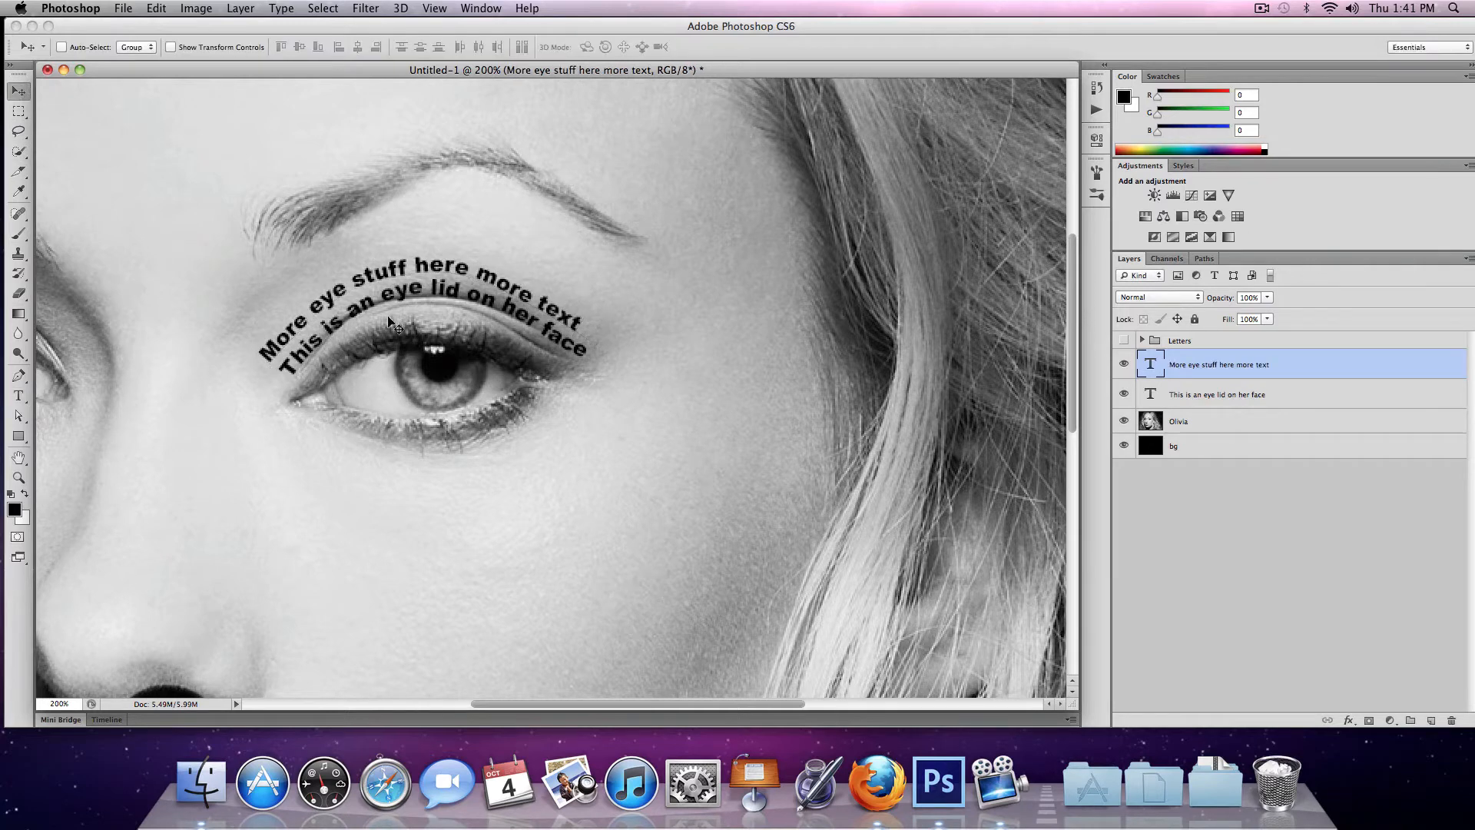
- Enlarge the word "stuff" in the upper path text to 20 pt
key("t")
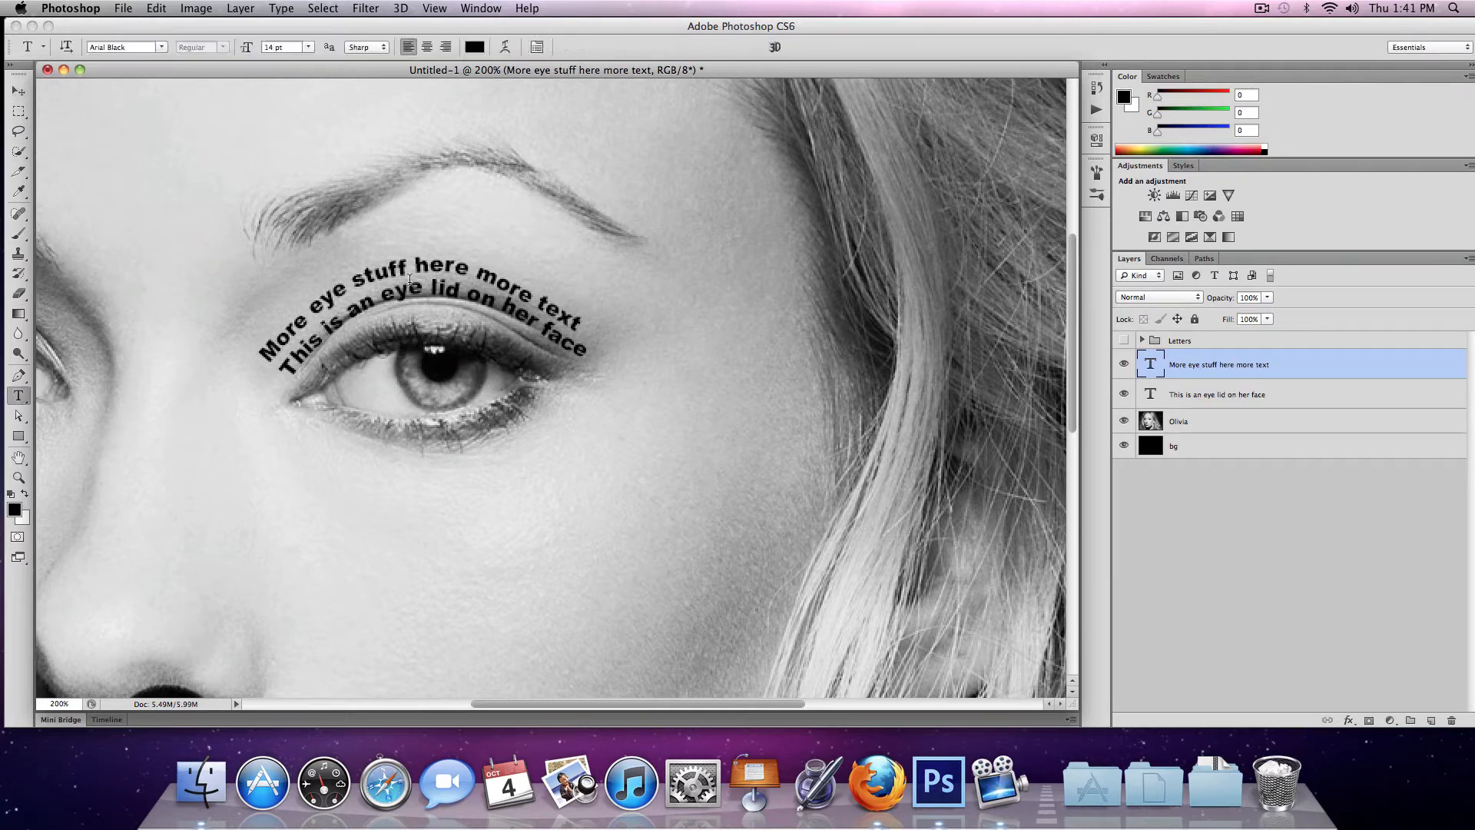
left_click_drag(357, 275, 408, 270)
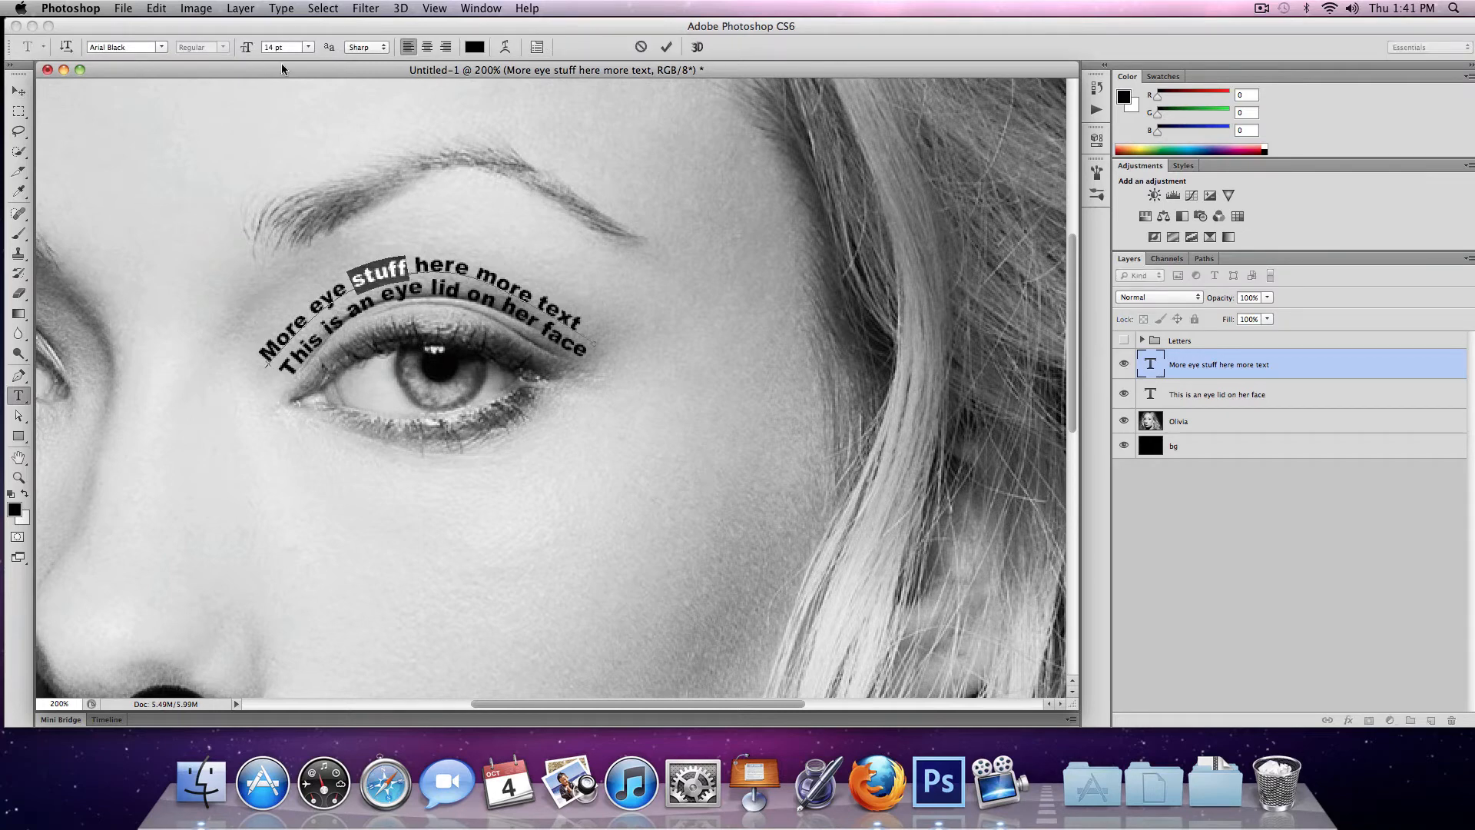
mouse_move(246, 51)
left_mouse_down()
mouse_move(265, 51)
mouse_move(249, 50)
left_mouse_up()
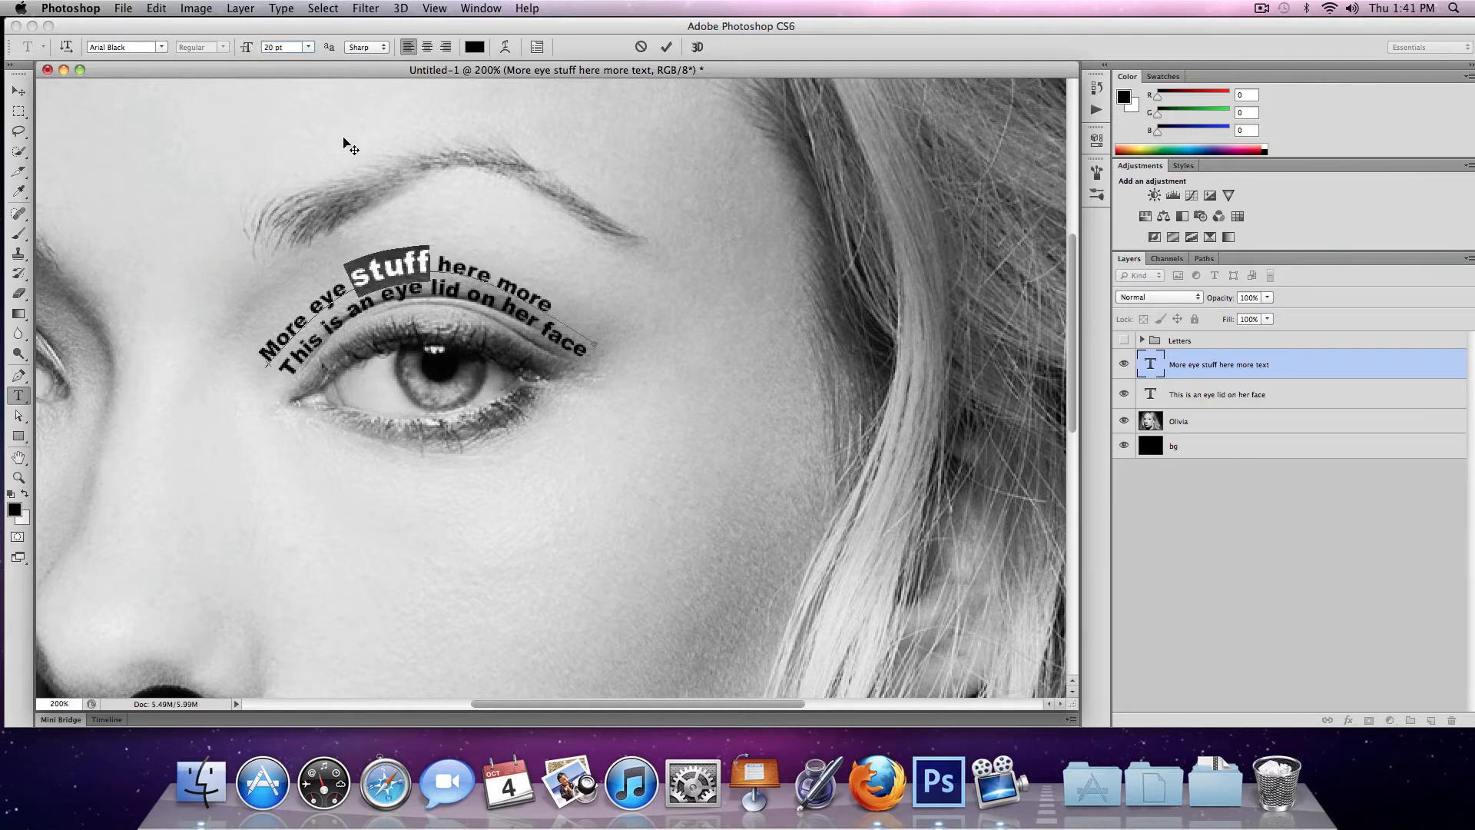
- Extend the end of the upper eyelid text along its path with the Direct Selection tool so the last word fits
left_click(19, 415)
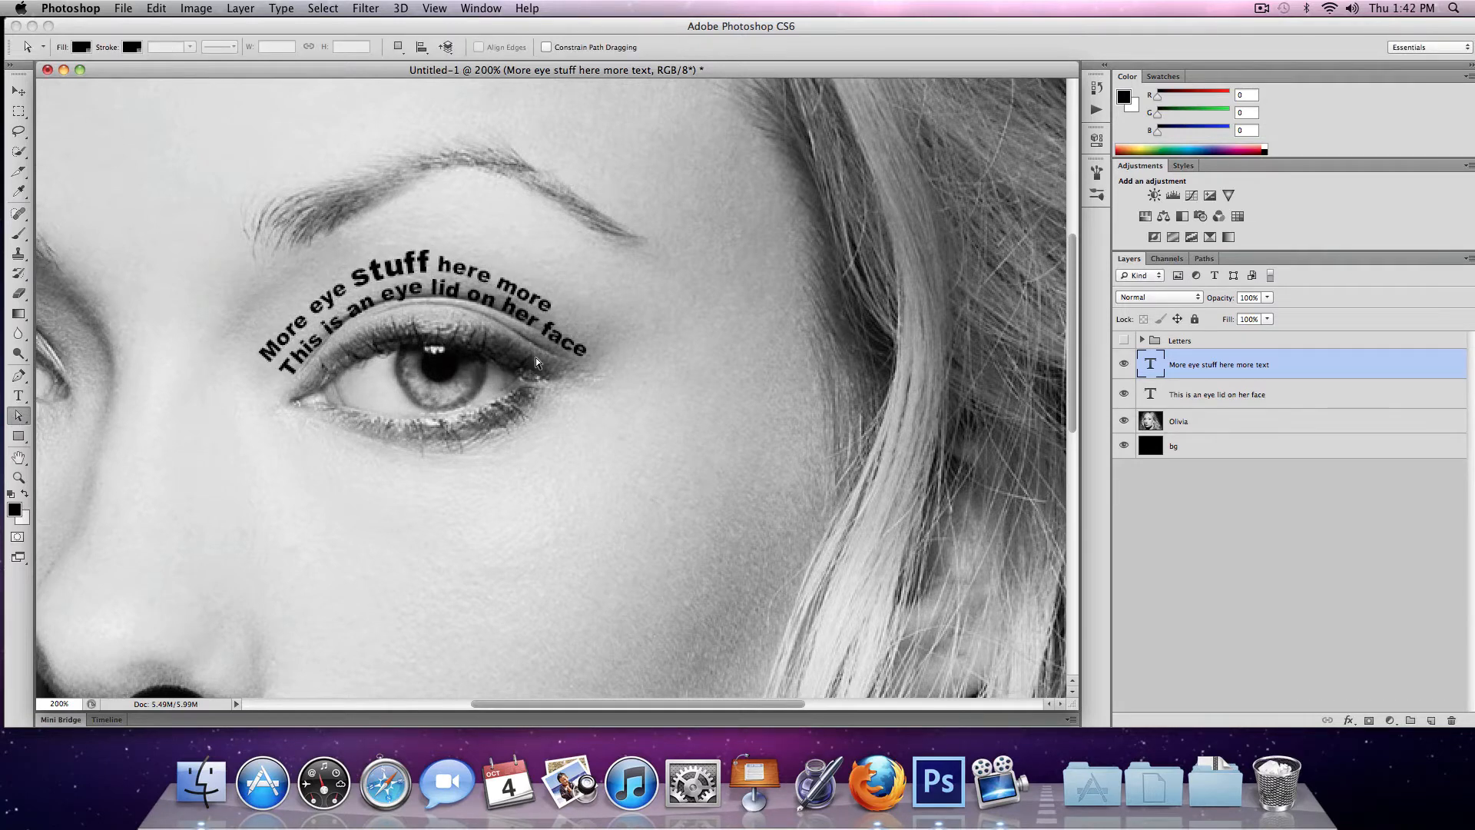
left_click(20, 377)
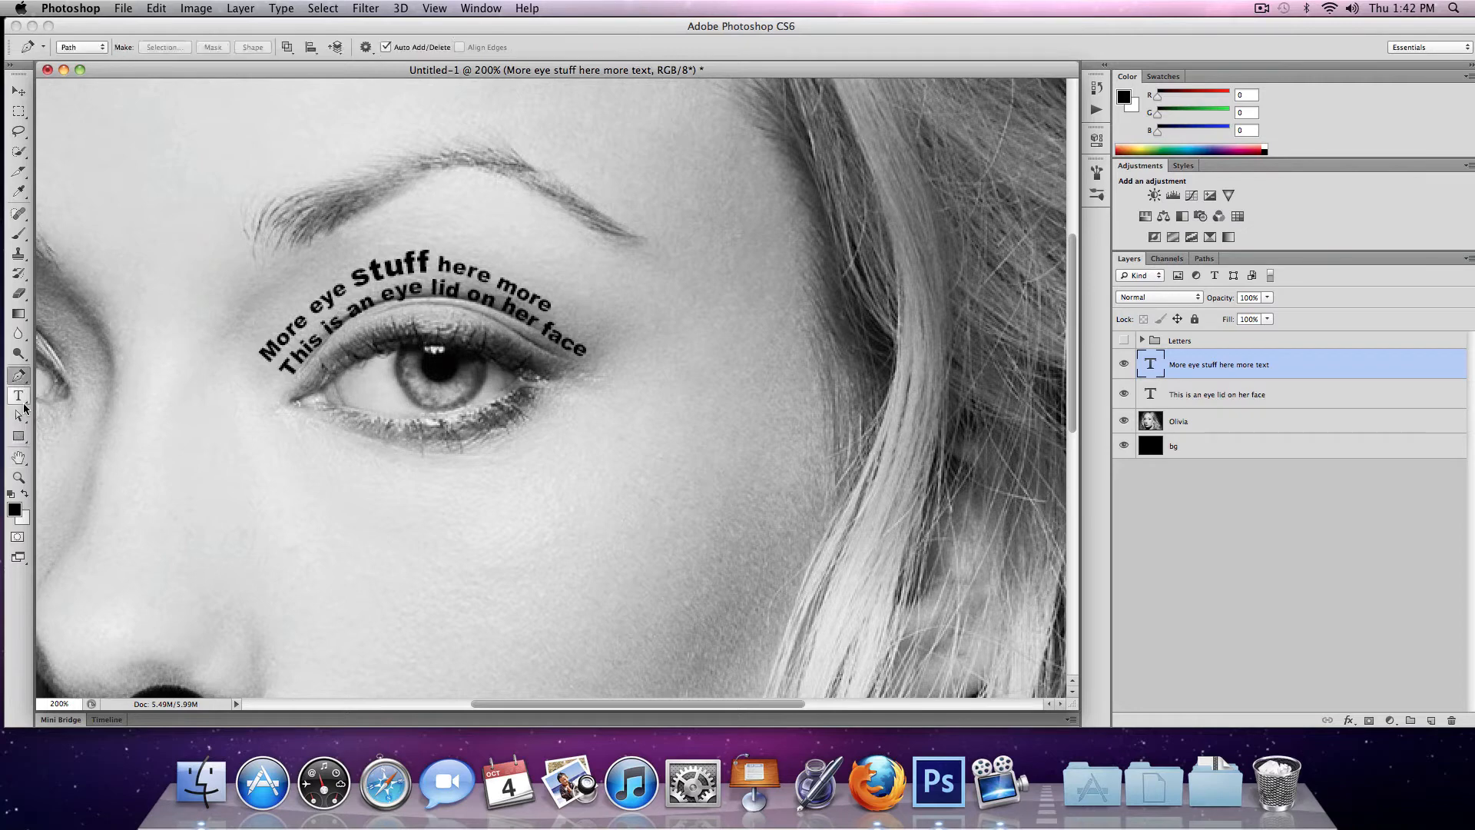
left_click(19, 415)
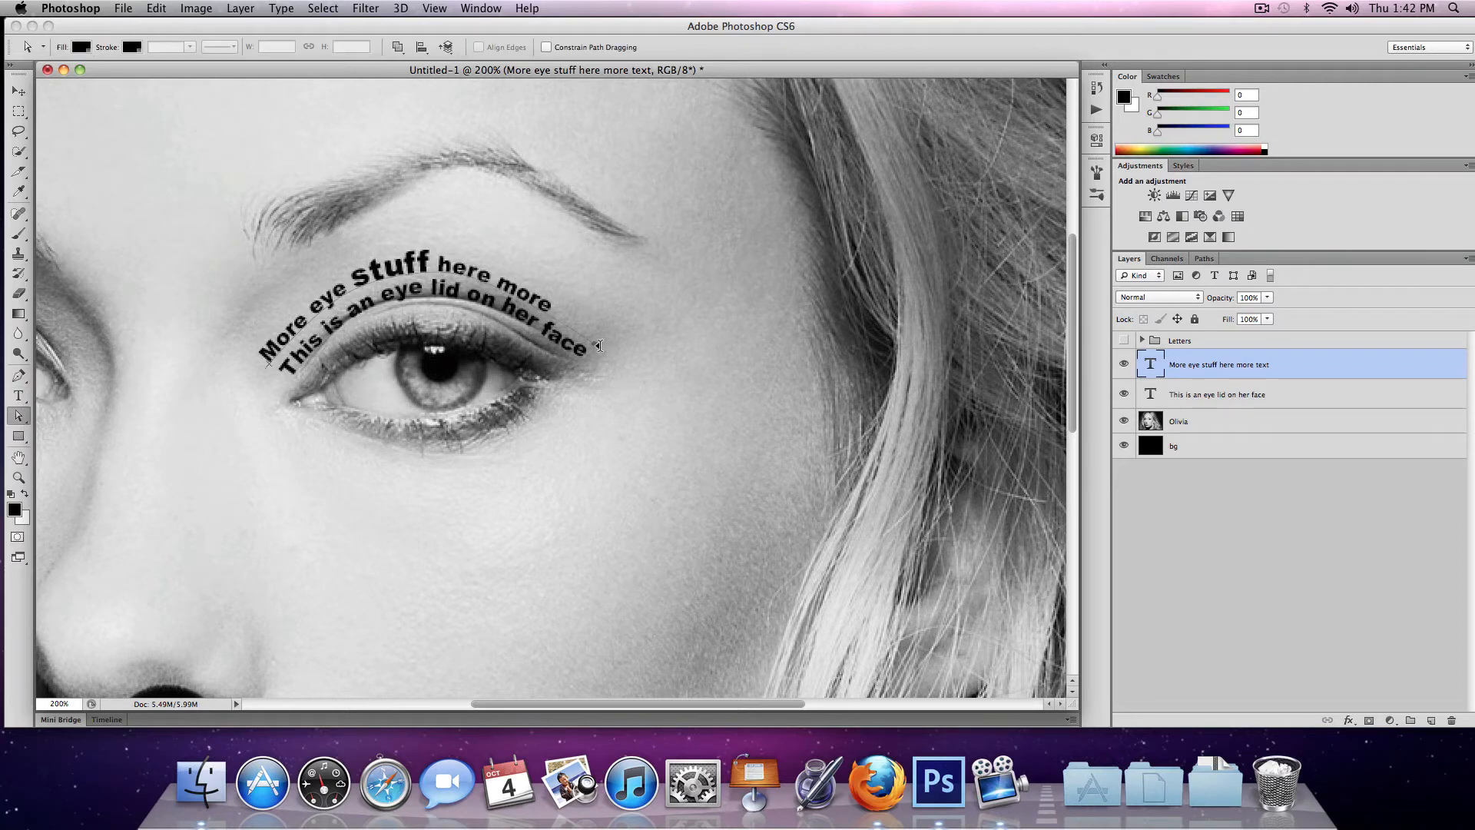
left_click_drag(632, 374, 674, 303)
left_click_drag(612, 361, 618, 363)
- Draw a curved Pen path under the eye, following the lower lash line from the inner corner past the outer corner
key("z")
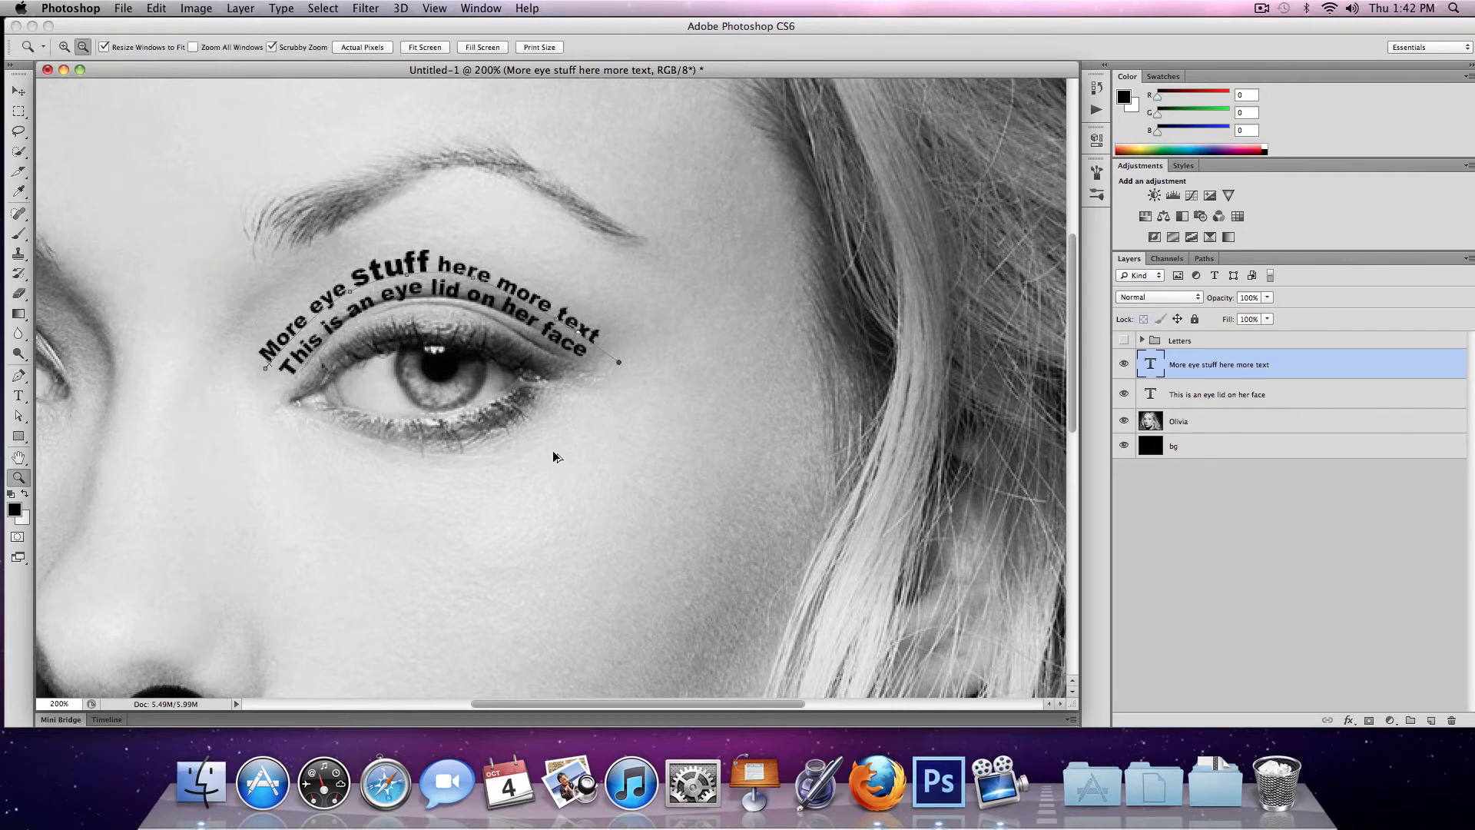
left_click(536, 381)
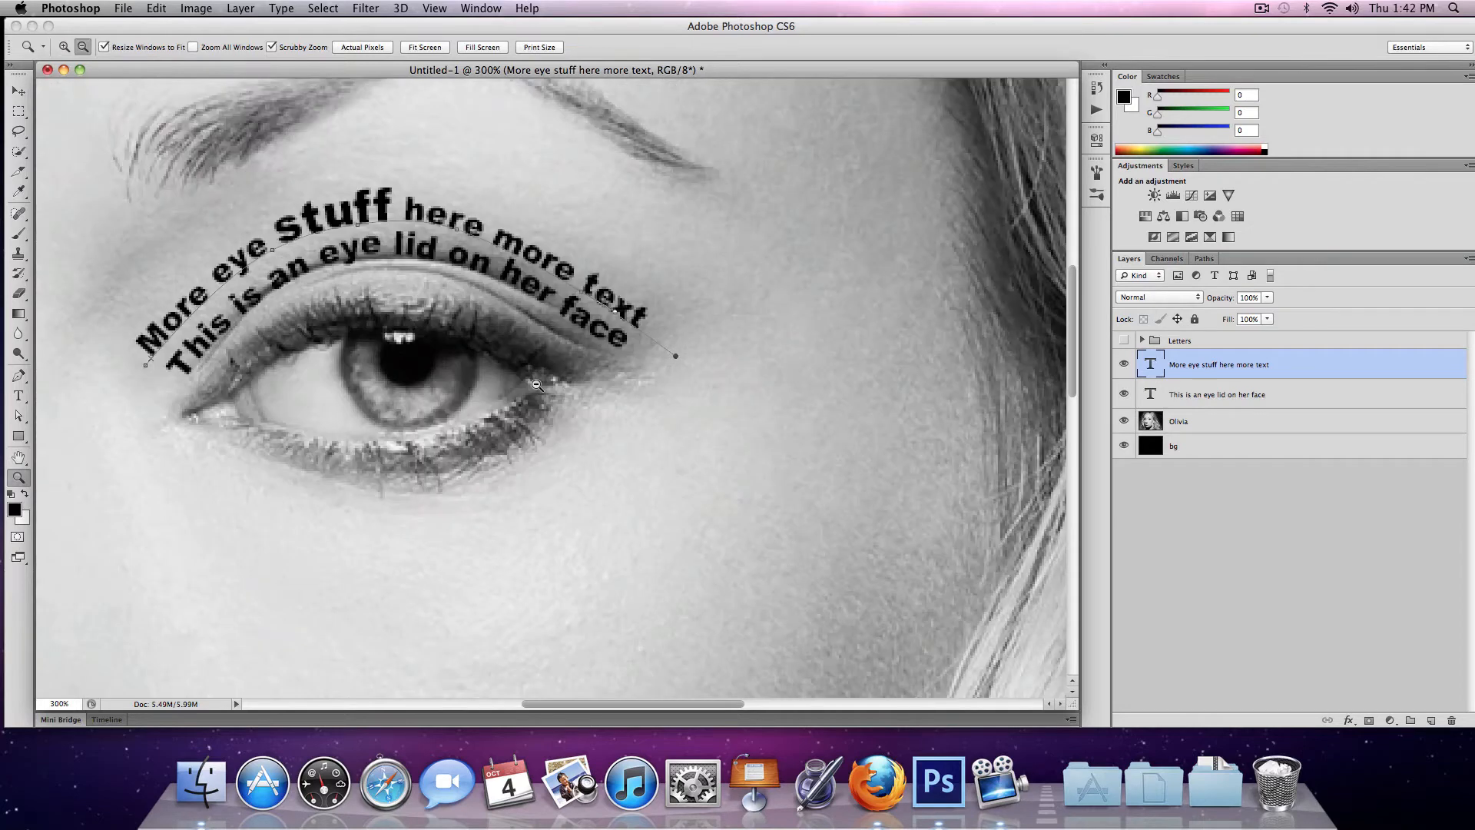
left_click(538, 384, "alt")
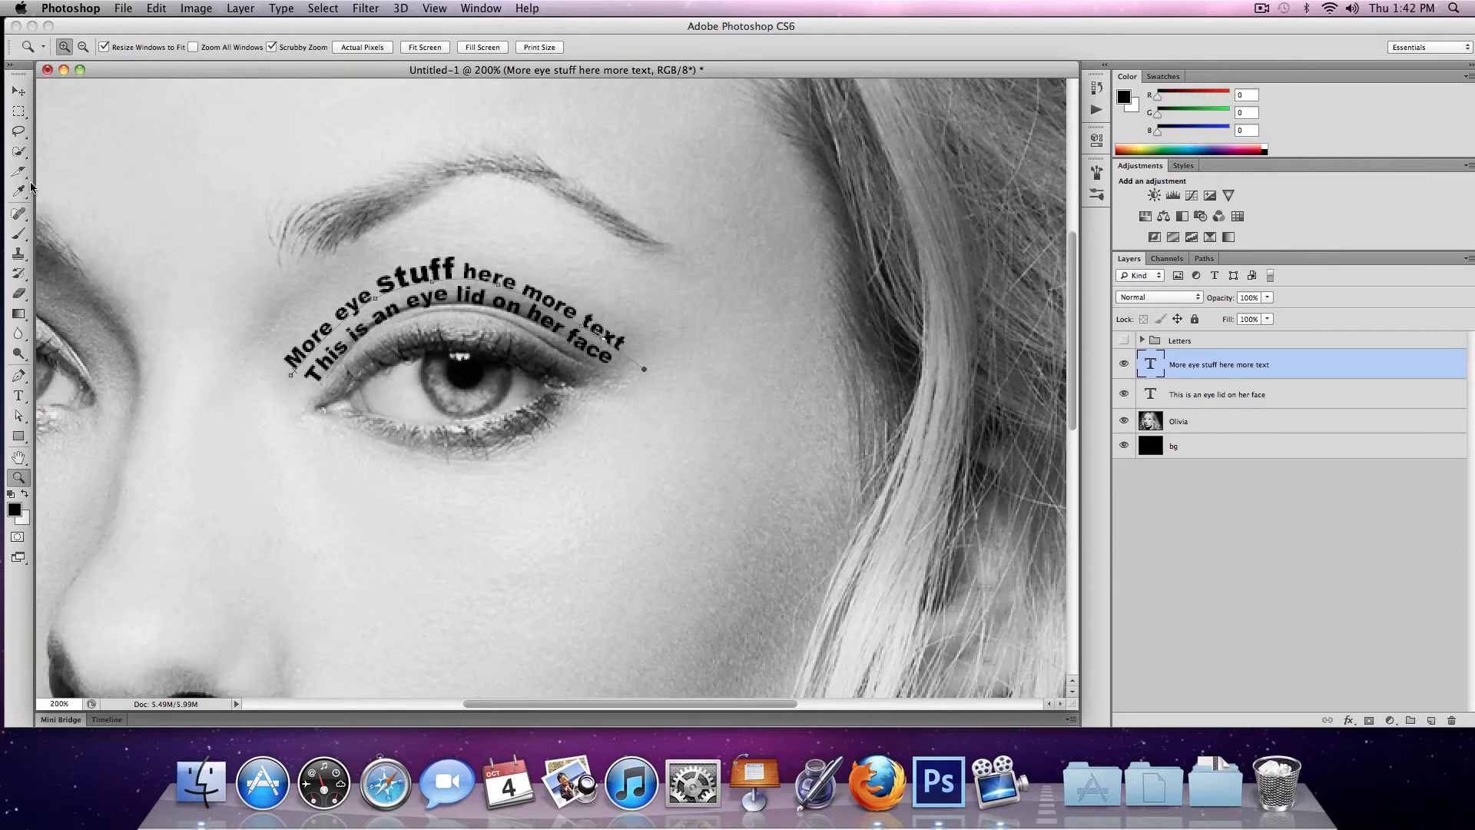
left_click(19, 376)
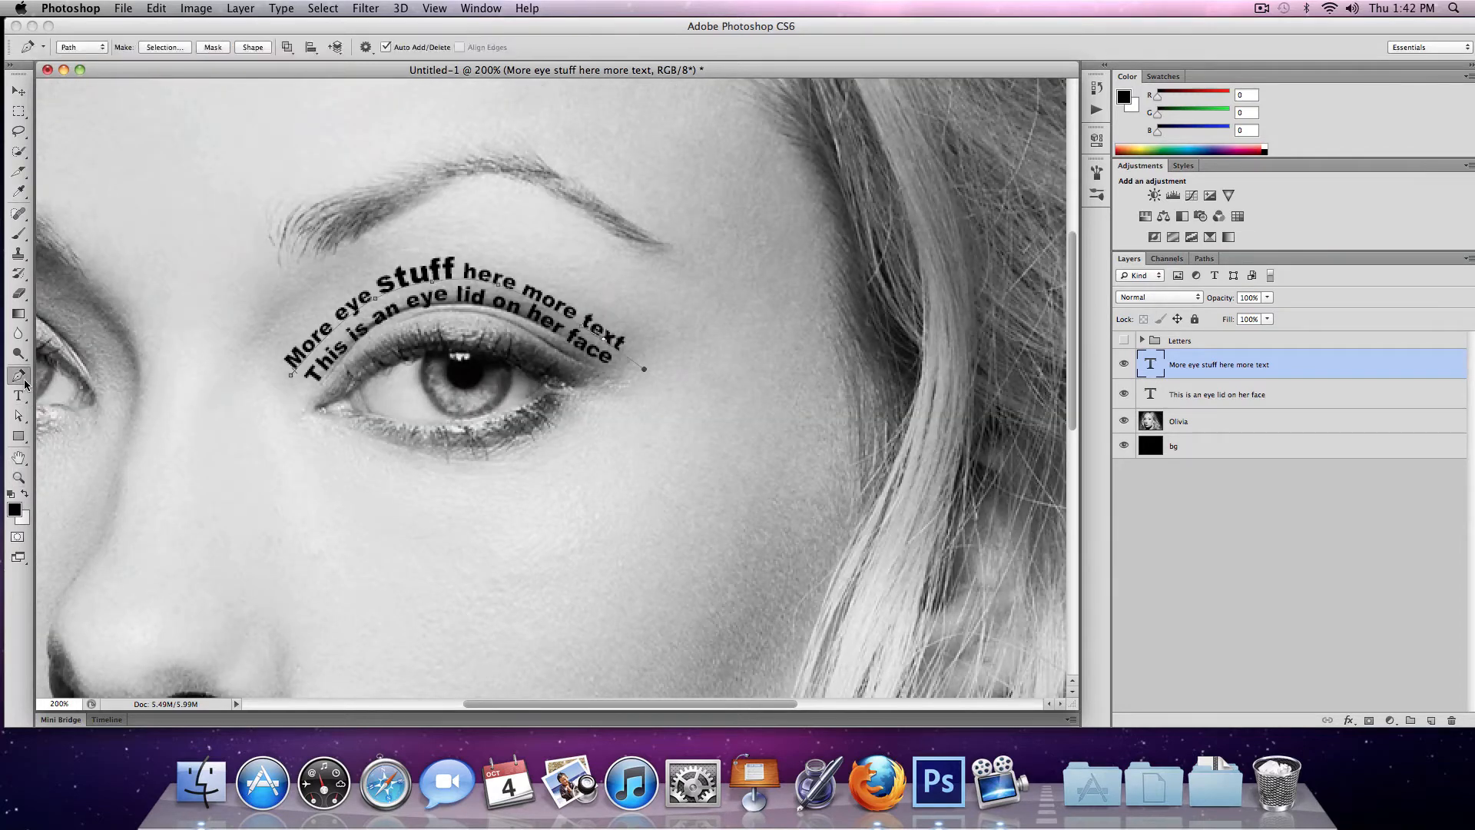
left_click(306, 413)
left_click(388, 444)
left_click(470, 444)
left_click(551, 413)
left_click(578, 389)
left_click_drag(621, 371, 645, 375)
- Add the 20 pt text "here is the under eye" along the path beneath the eye
left_click(19, 395)
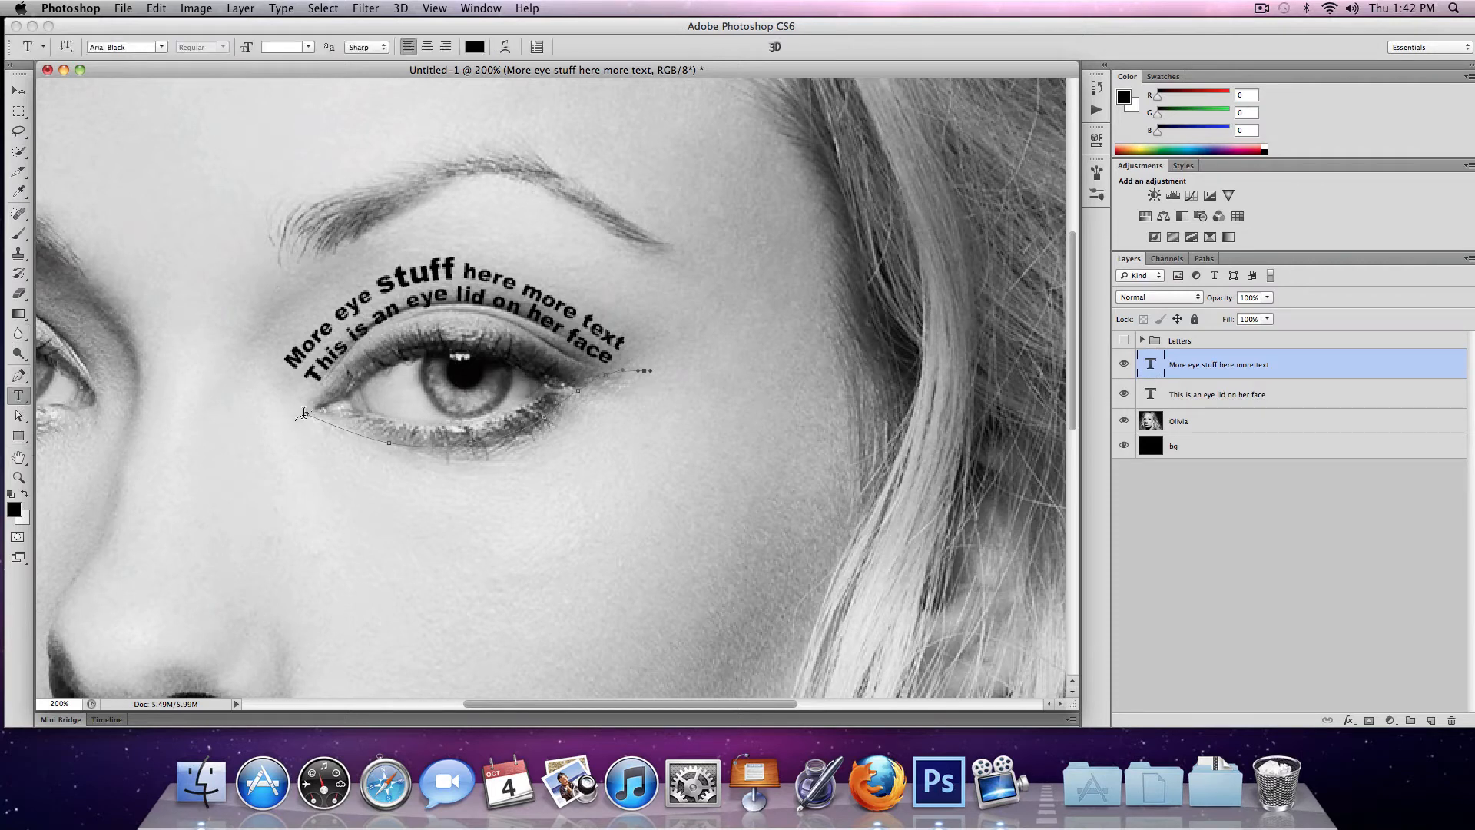
left_click(306, 413)
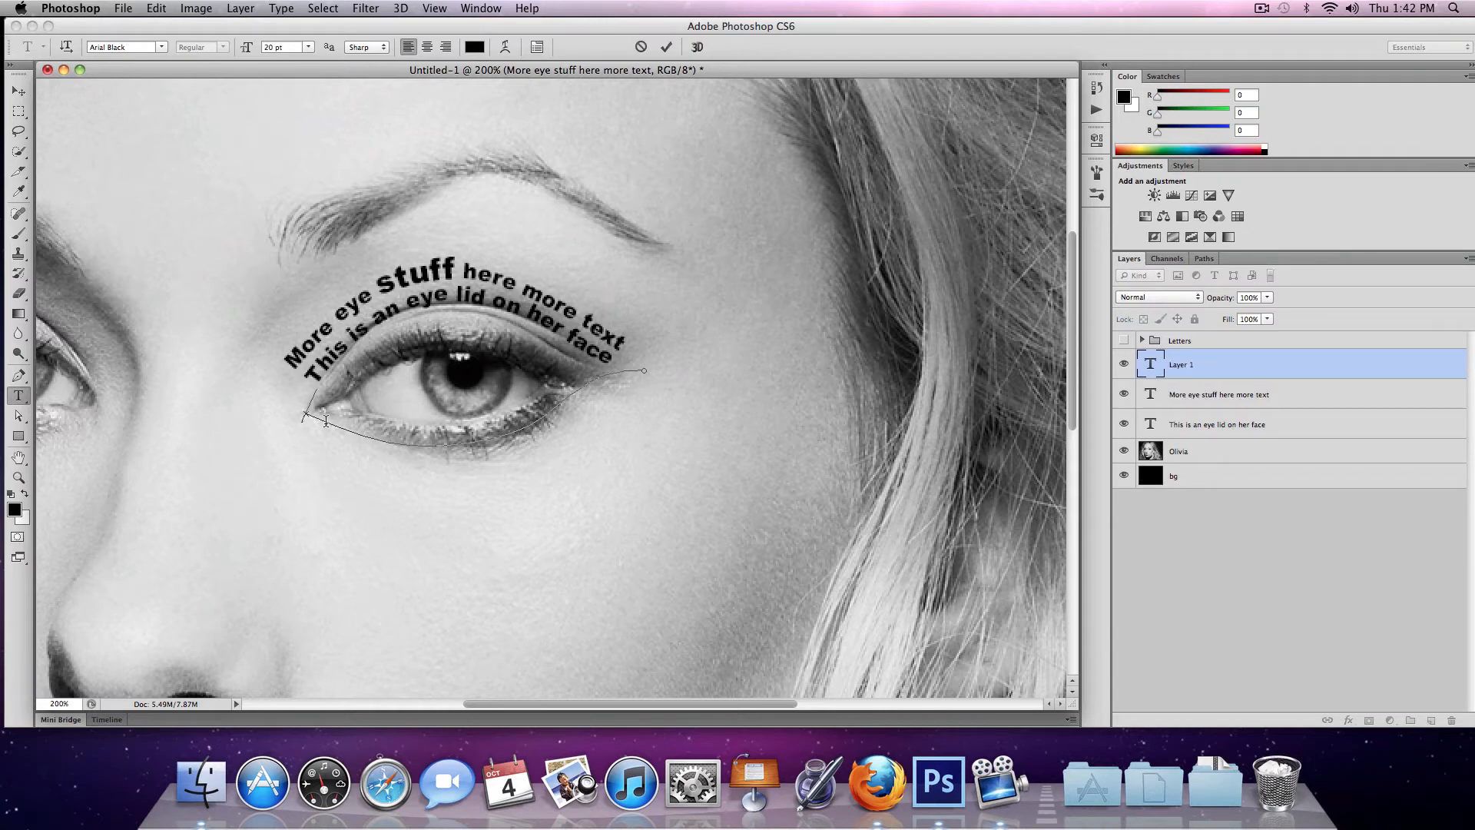
type("here is the under")
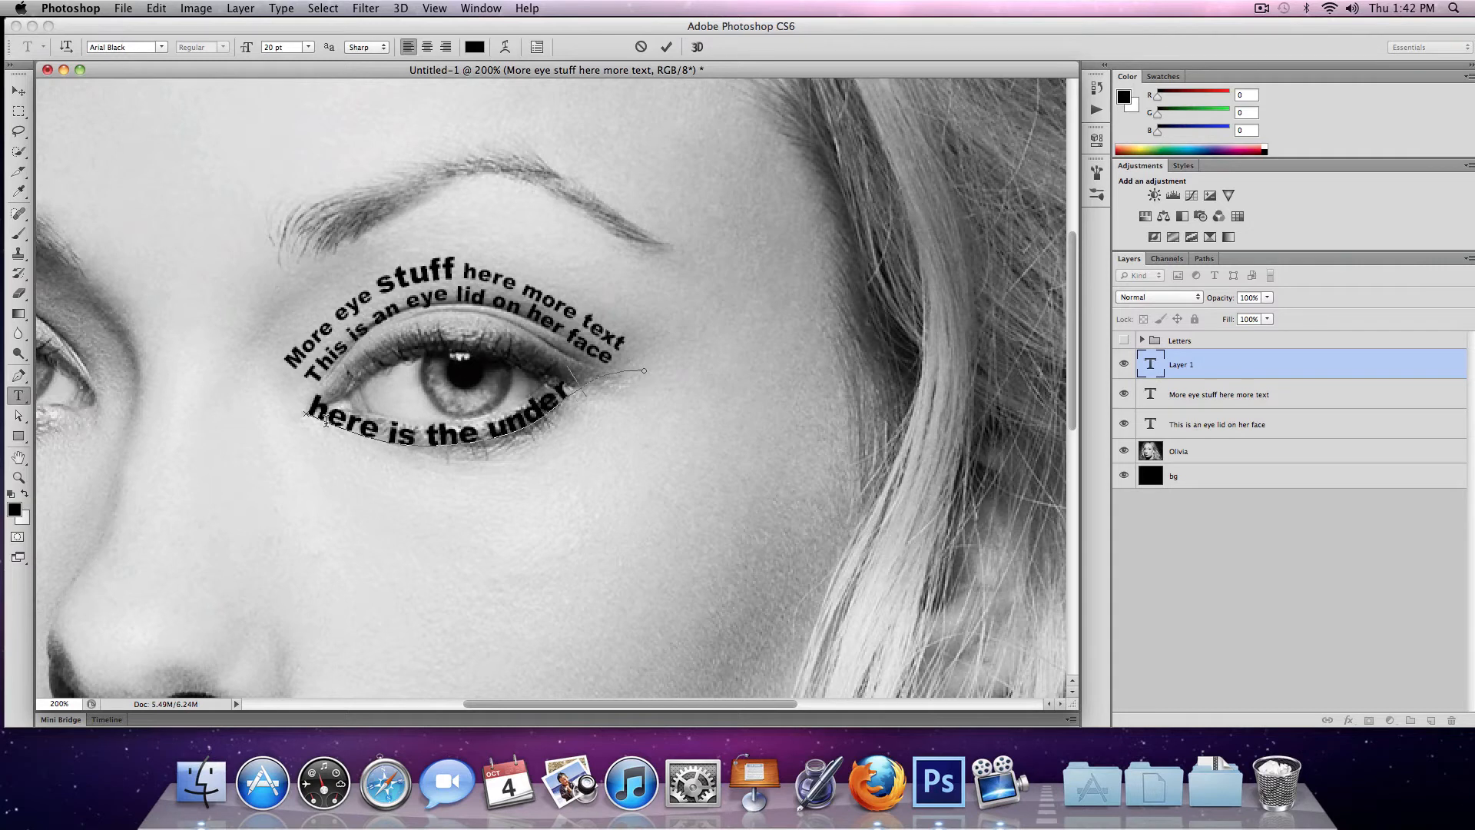
type(" eye")
- Flip the under-eye text to the opposite side of its path with the Direct Selection tool
left_click(19, 416)
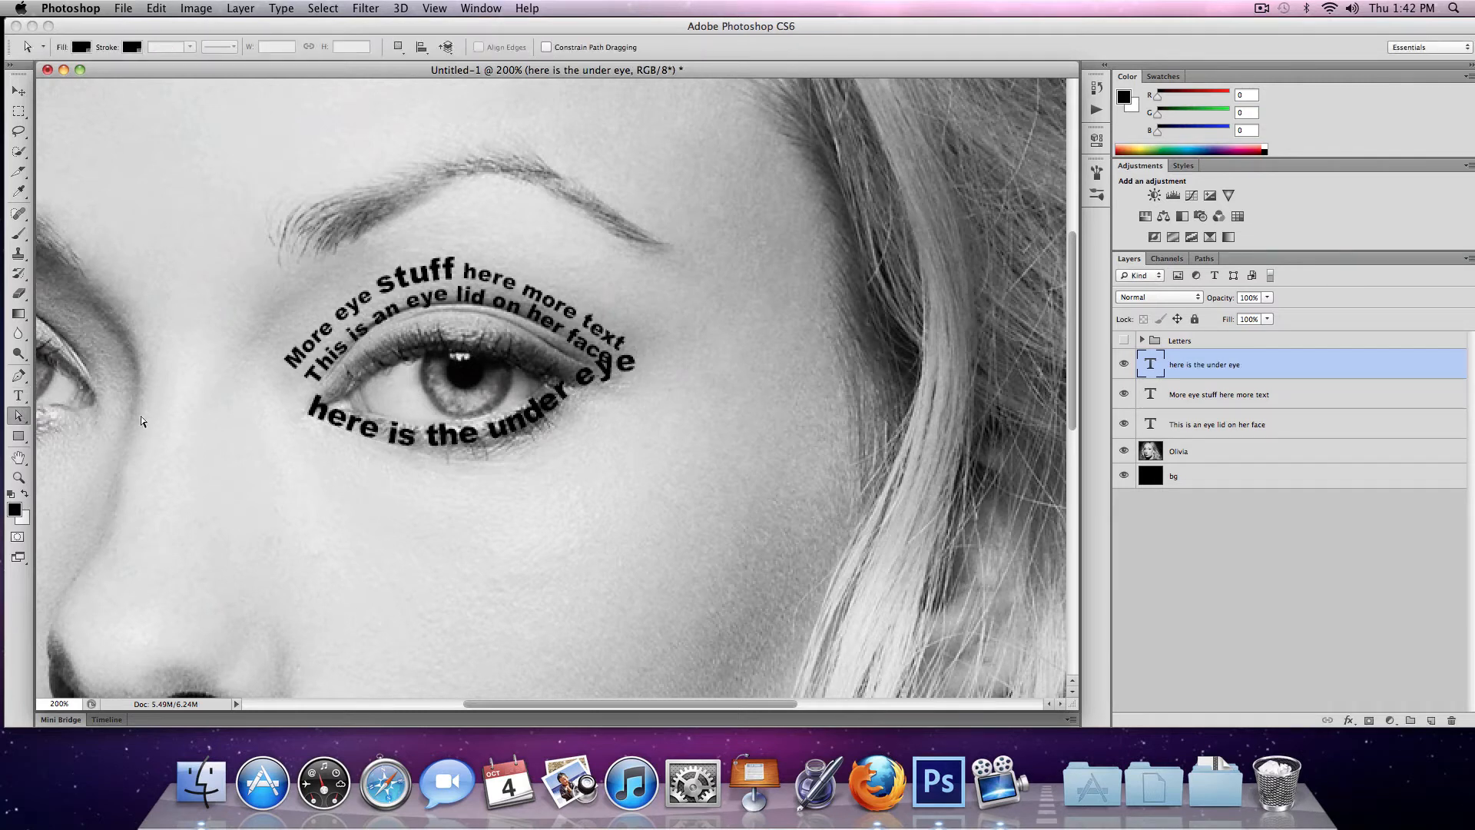
left_click(18, 376)
left_click(18, 396)
left_click(19, 416)
mouse_move(658, 371)
left_mouse_down()
mouse_move(650, 408)
mouse_move(305, 435)
mouse_move(339, 470)
mouse_move(651, 423)
left_mouse_up()
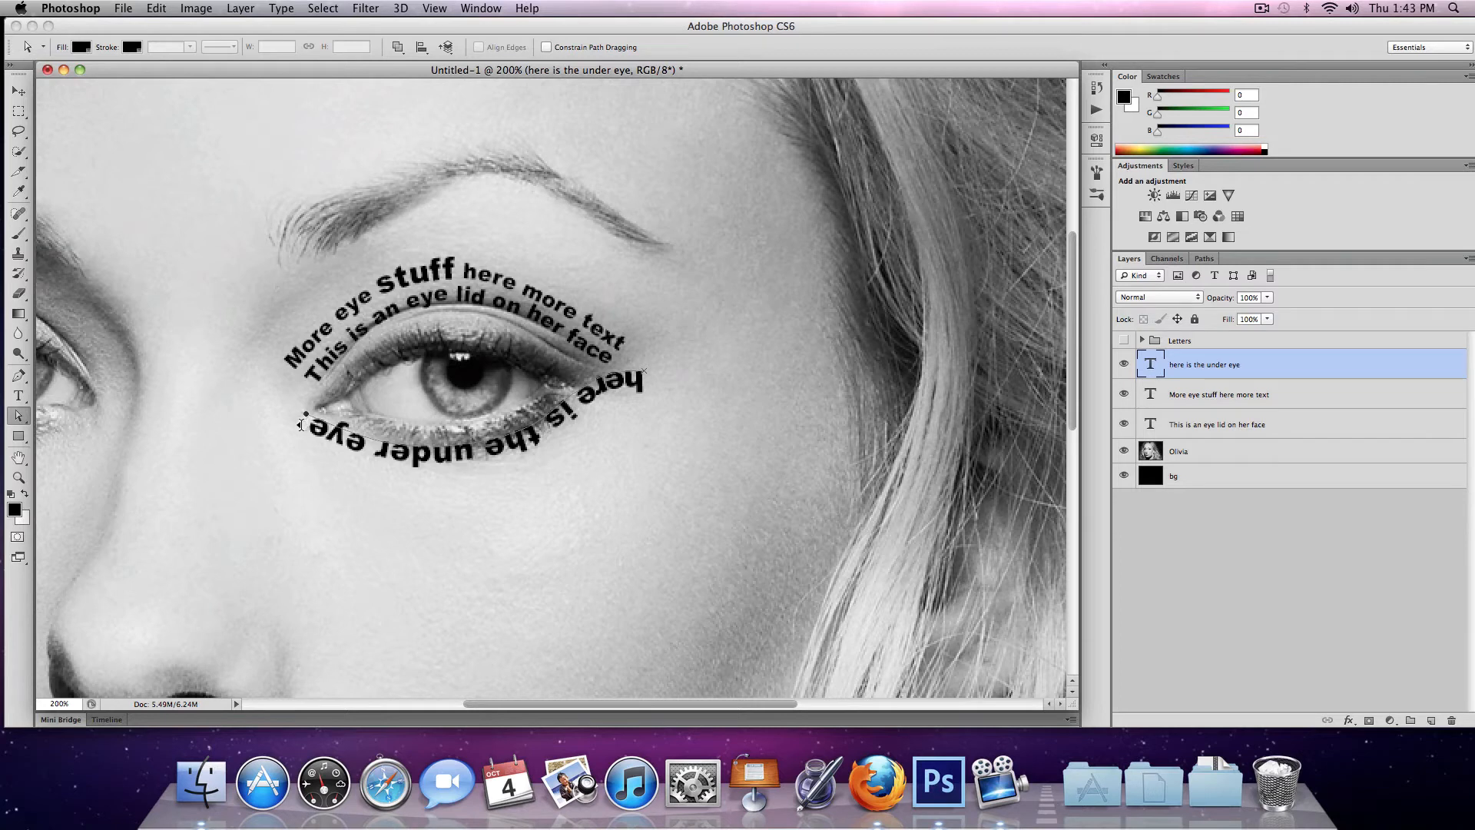
mouse_move(301, 424)
left_mouse_down()
mouse_move(307, 443)
mouse_move(658, 423)
mouse_move(687, 411)
mouse_move(635, 405)
mouse_move(652, 394)
mouse_move(648, 331)
left_mouse_up()
- Draw a second curved Pen path just below the flipped under-eye text, from the inner corner to beyond the outer corner
left_click(18, 375)
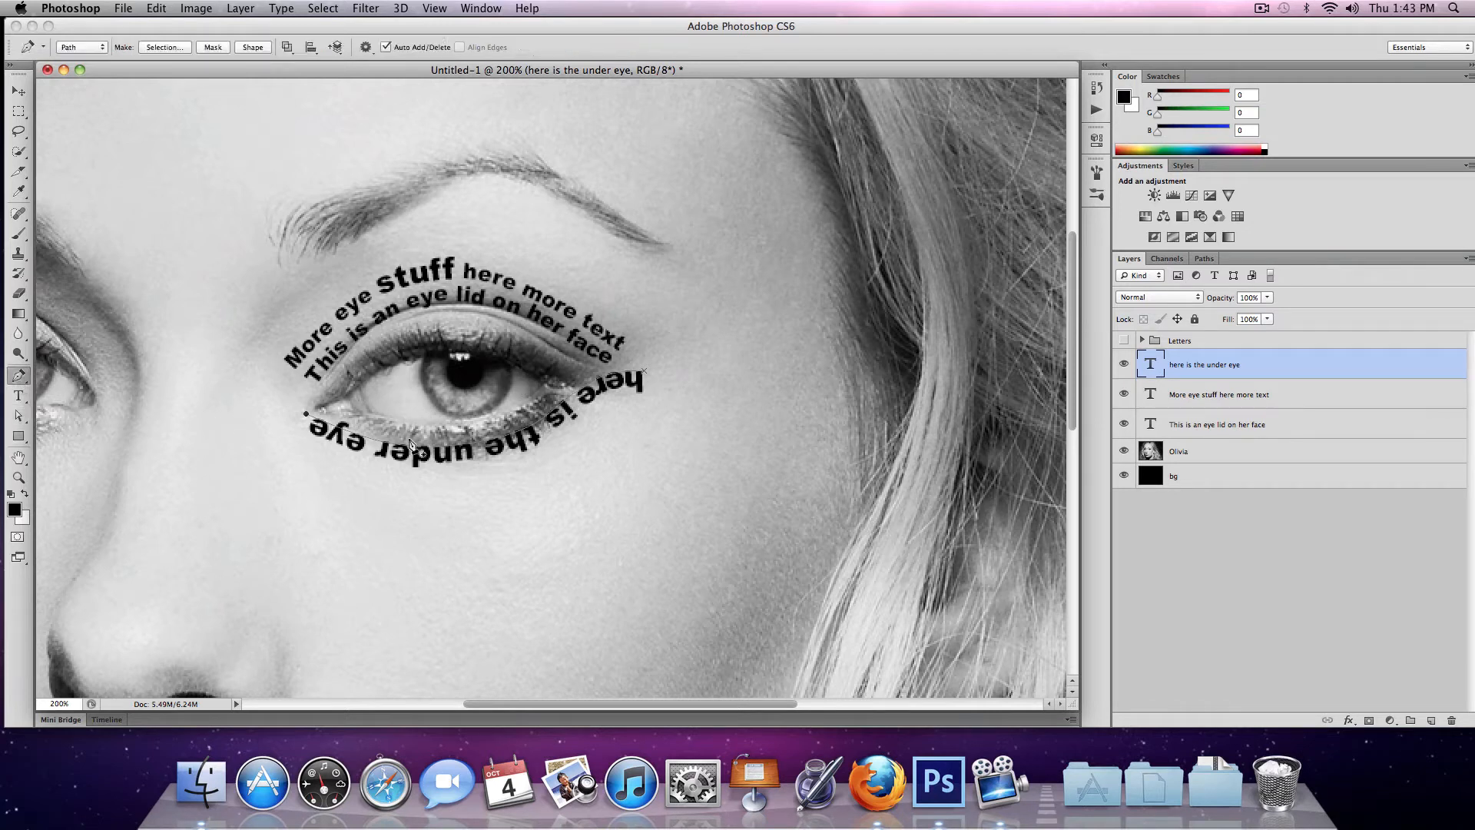
left_click(298, 434)
left_click_drag(425, 479, 553, 462)
key("ctrl+z")
left_click_drag(425, 480, 501, 485)
left_click(508, 472)
left_click_drag(578, 436, 628, 405)
left_click(613, 410)
left_click_drag(615, 409, 670, 405)
left_click(642, 400)
- Add the 20 pt text "more eye stuff here ya" along the lower path beneath the eye
left_click(19, 395)
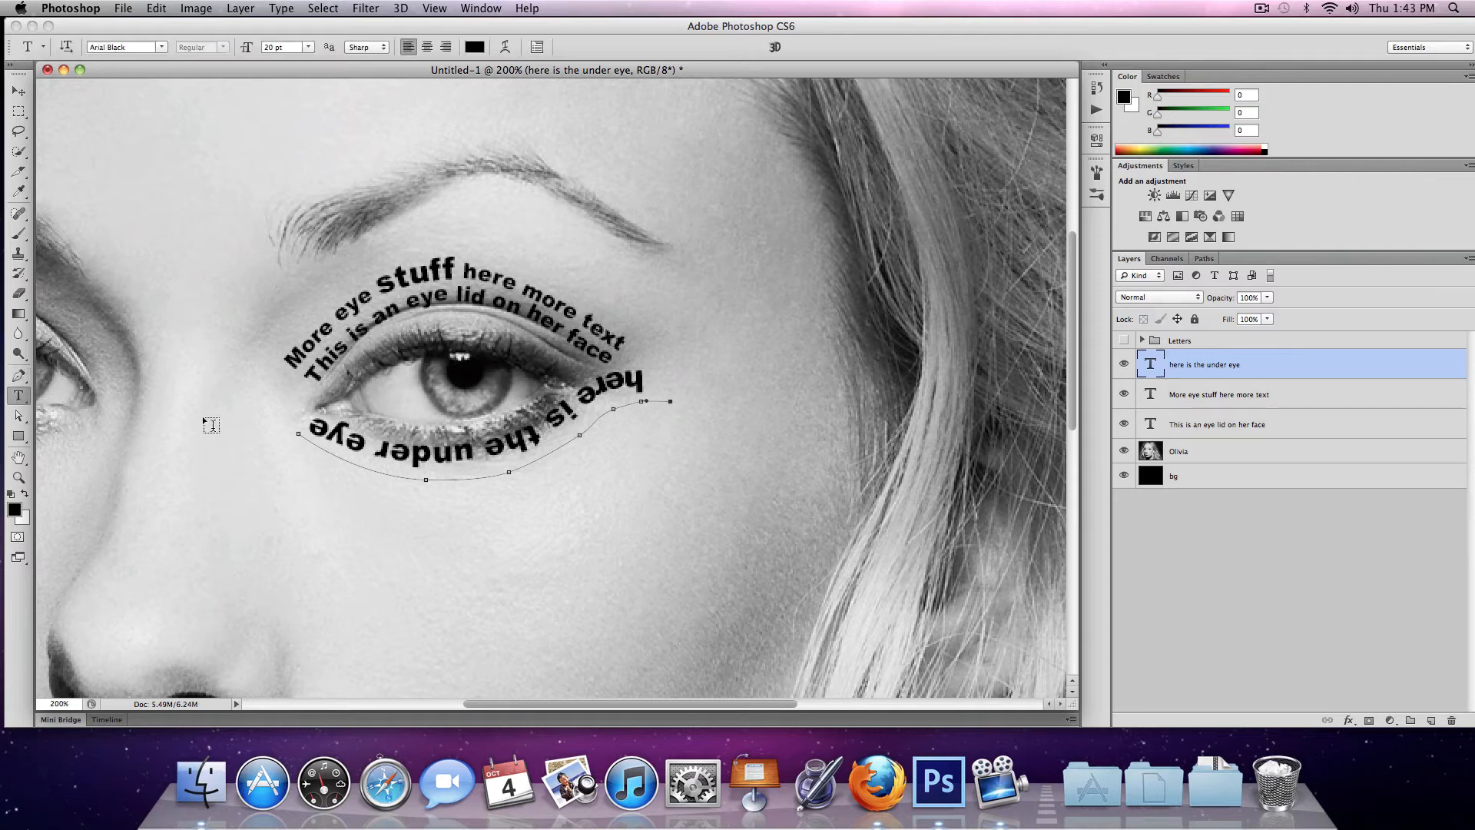
left_click(304, 437)
type("more")
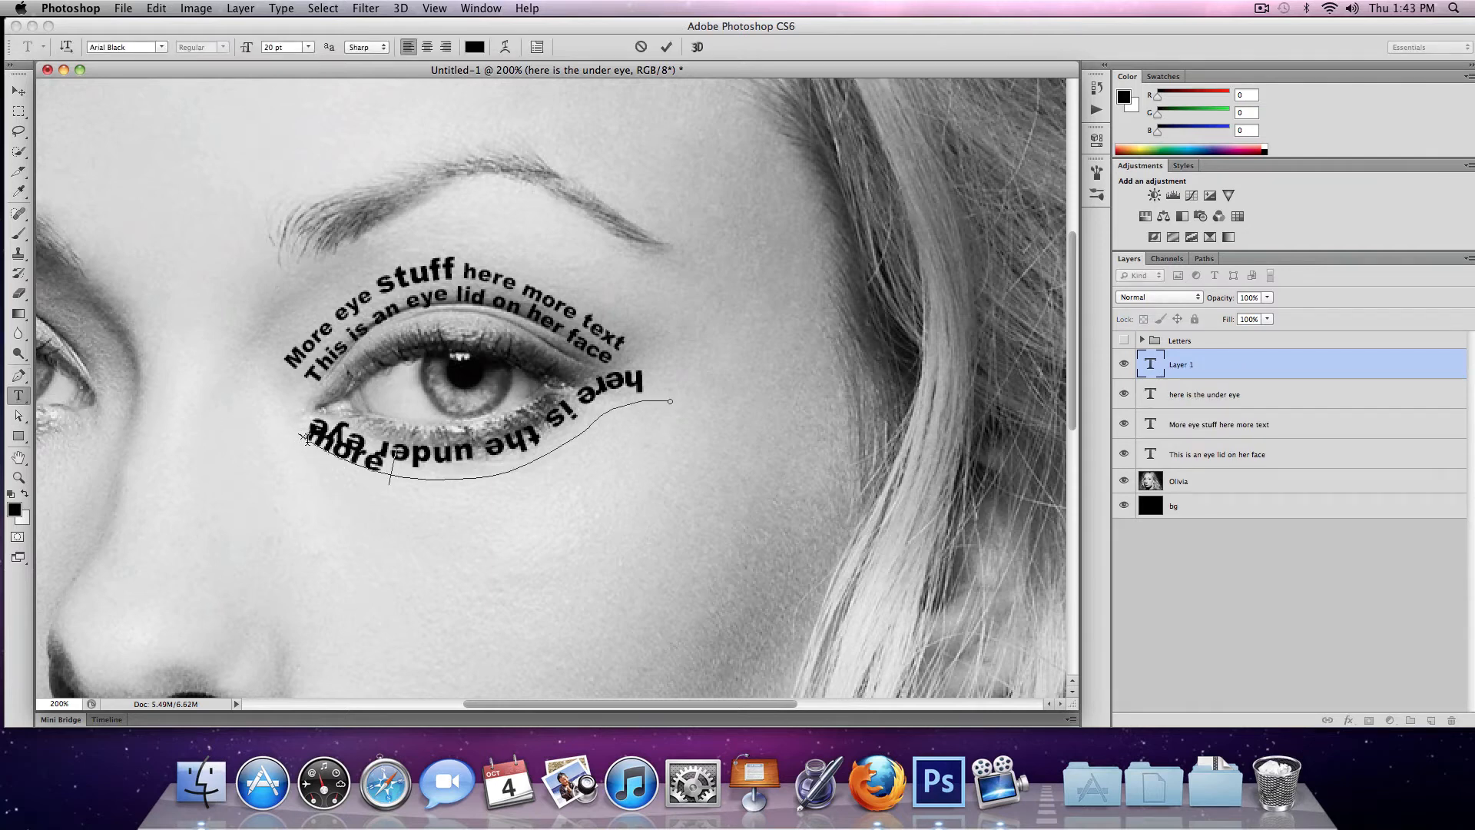
type(" eye stuff here ya")
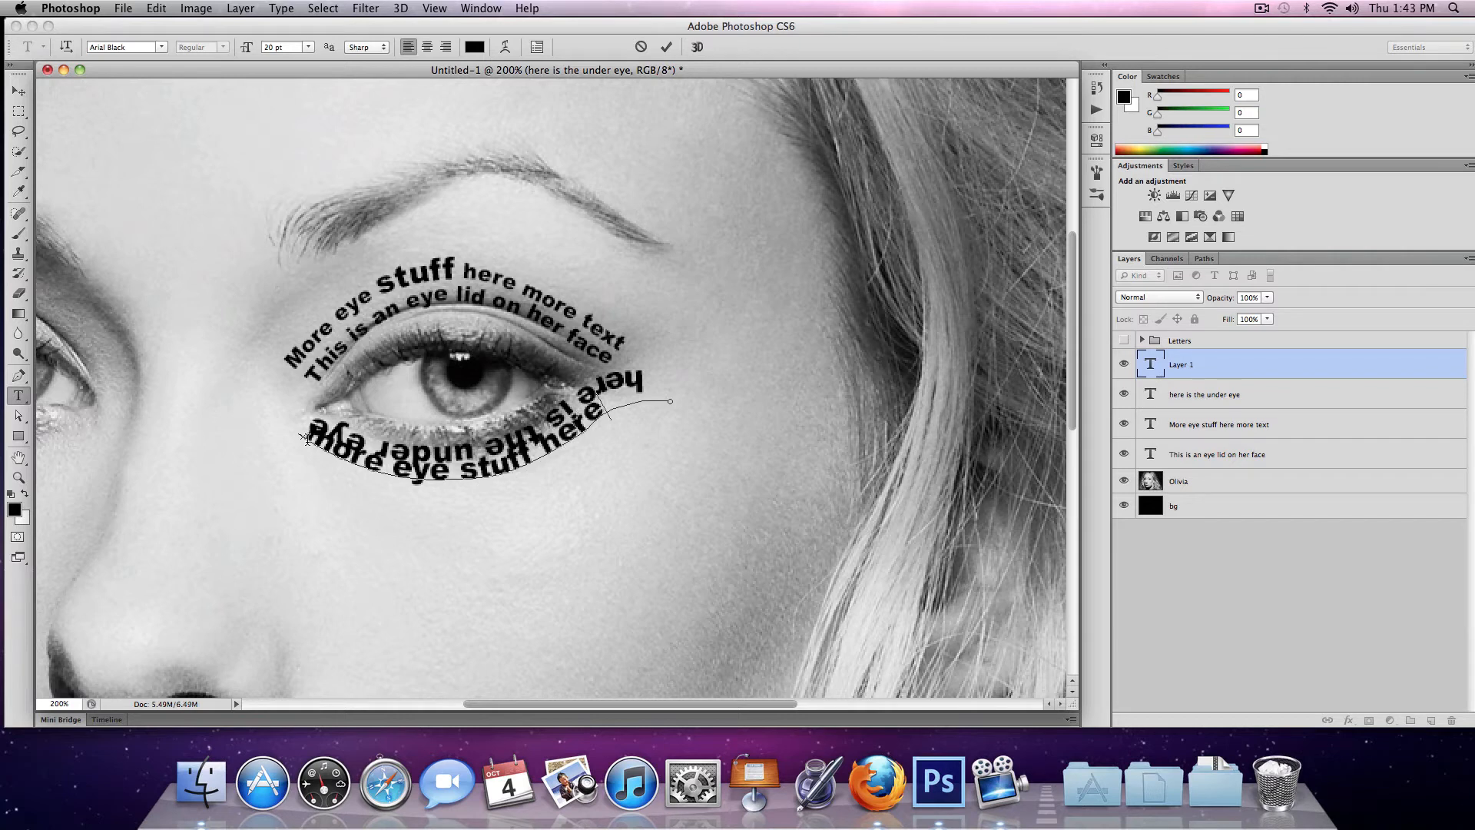
key("BackSpace")
key("BackSpace")
type("ya")
- Try to reposition the lowest under-eye text with the Path Selection tool, undoing the trial change
left_click(18, 415)
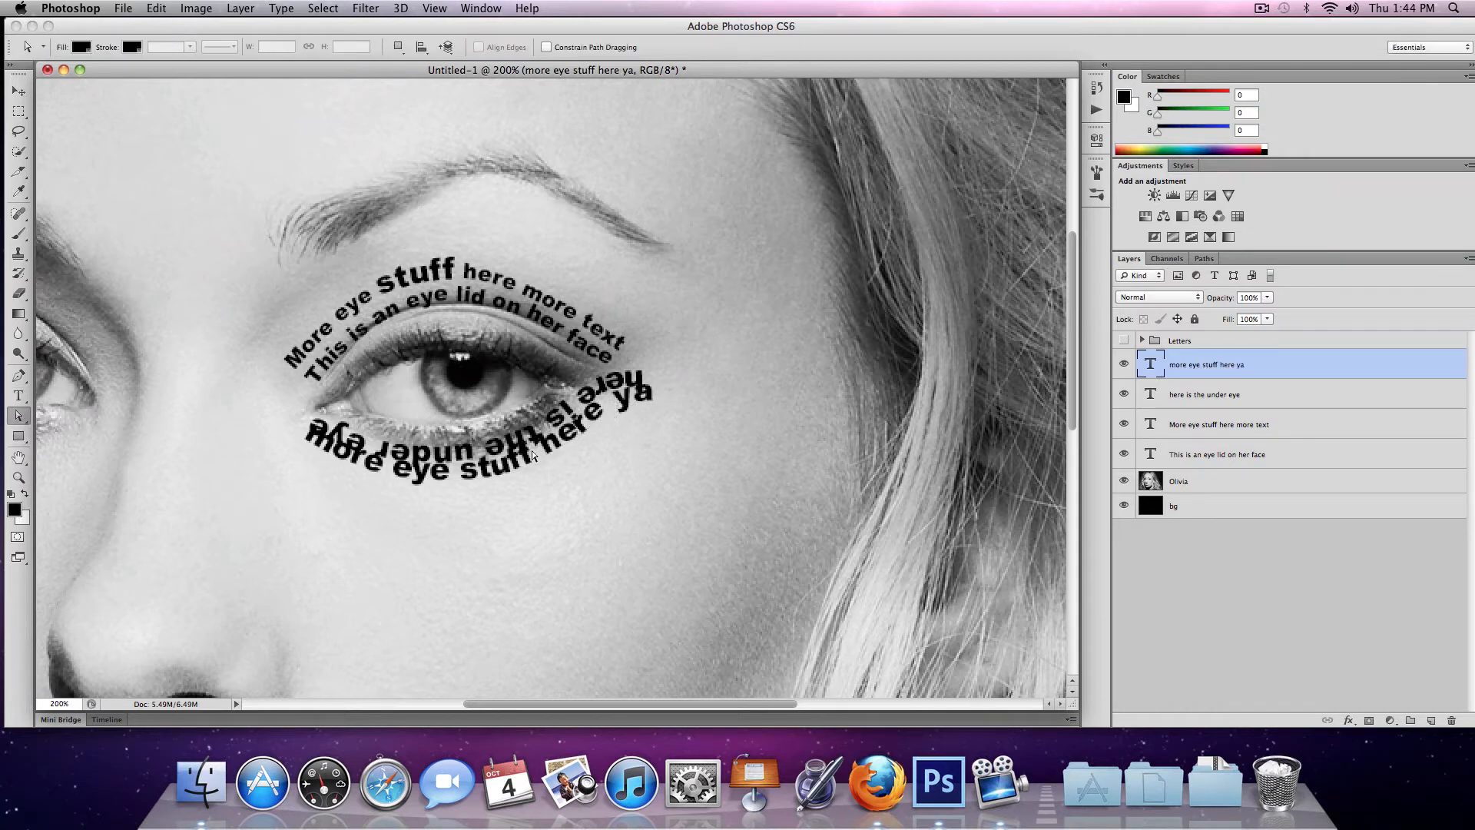
right_click(19, 421)
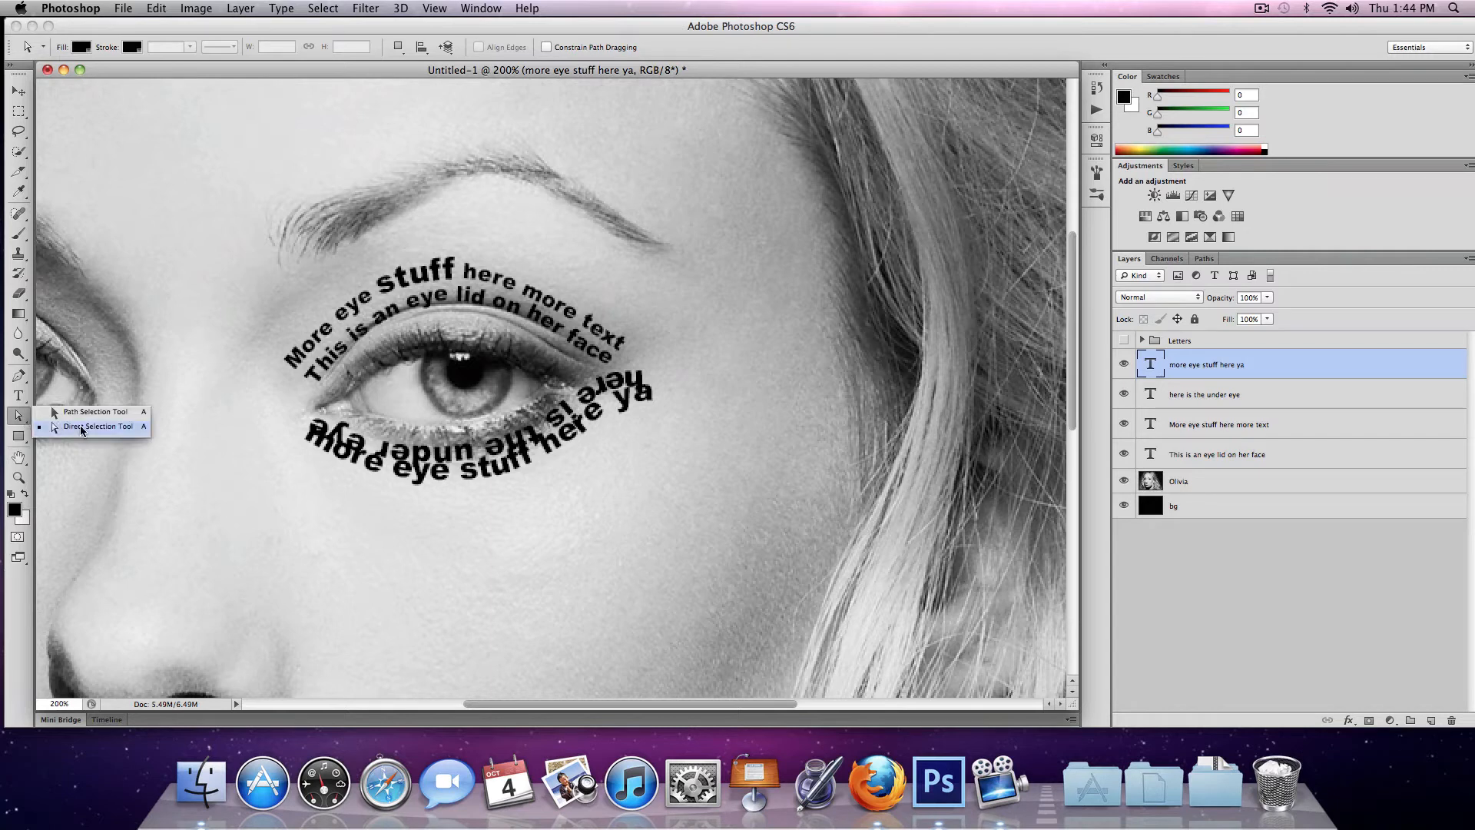
left_click(84, 413)
left_click_drag(372, 464, 300, 436)
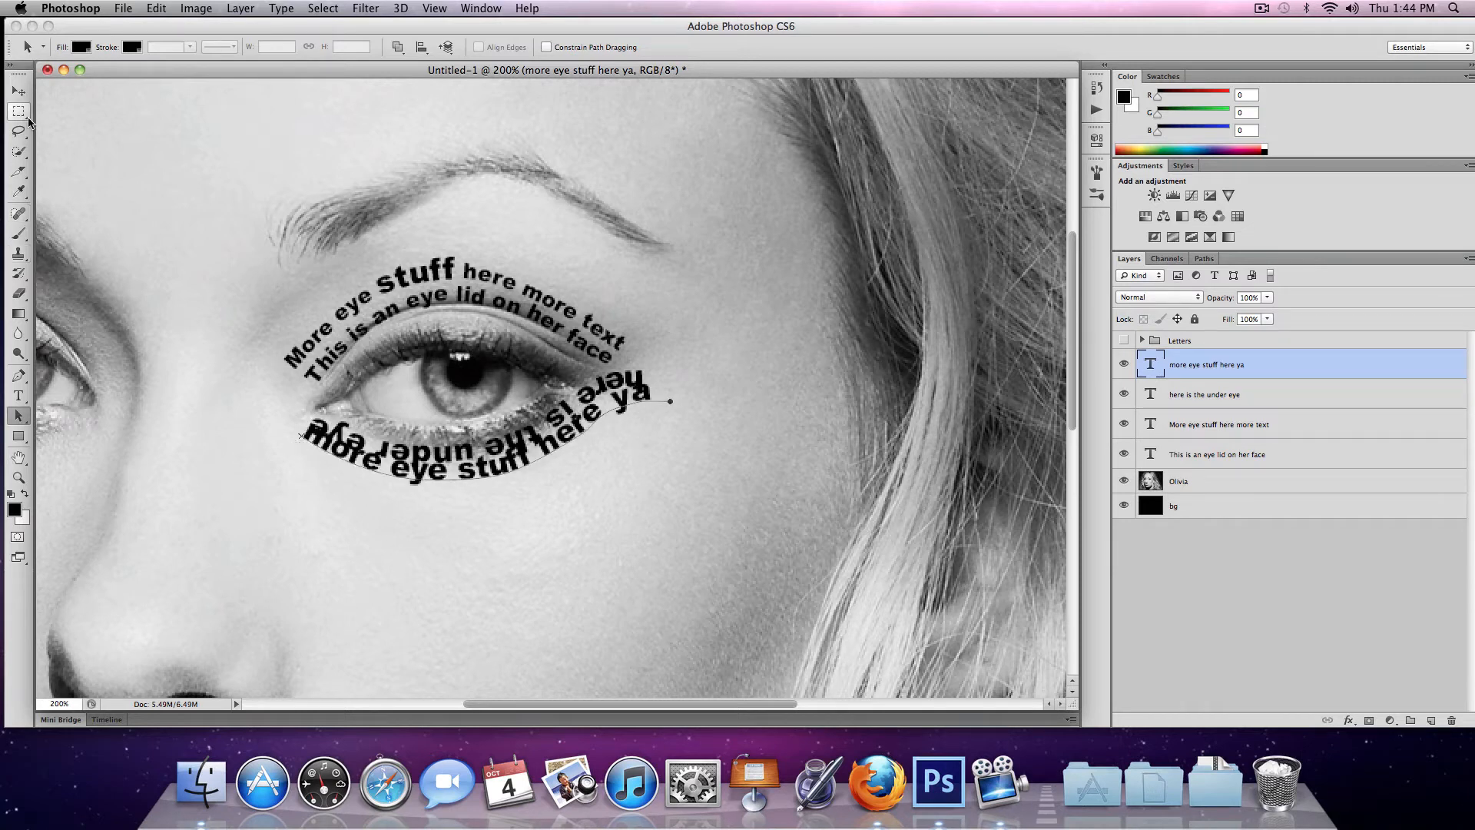
left_click_drag(438, 469, 437, 471)
key("super+z")
left_click_drag(13, 417, 85, 426)
left_click_drag(17, 422, 73, 408)
left_click_drag(483, 481, 666, 418)
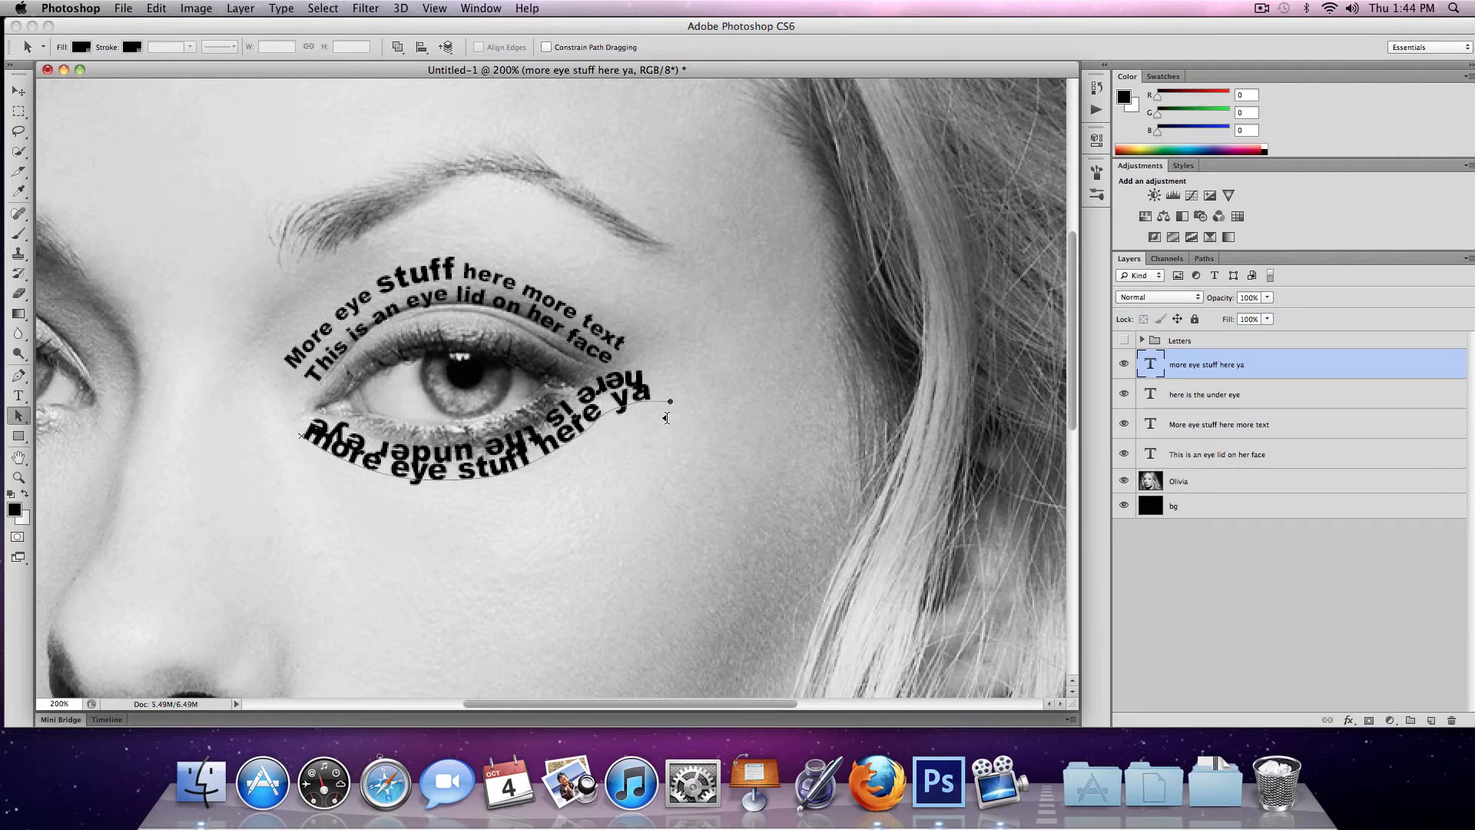
- Select the work path and the type path together, try to move the text's end point, and undo it
left_click(1203, 260)
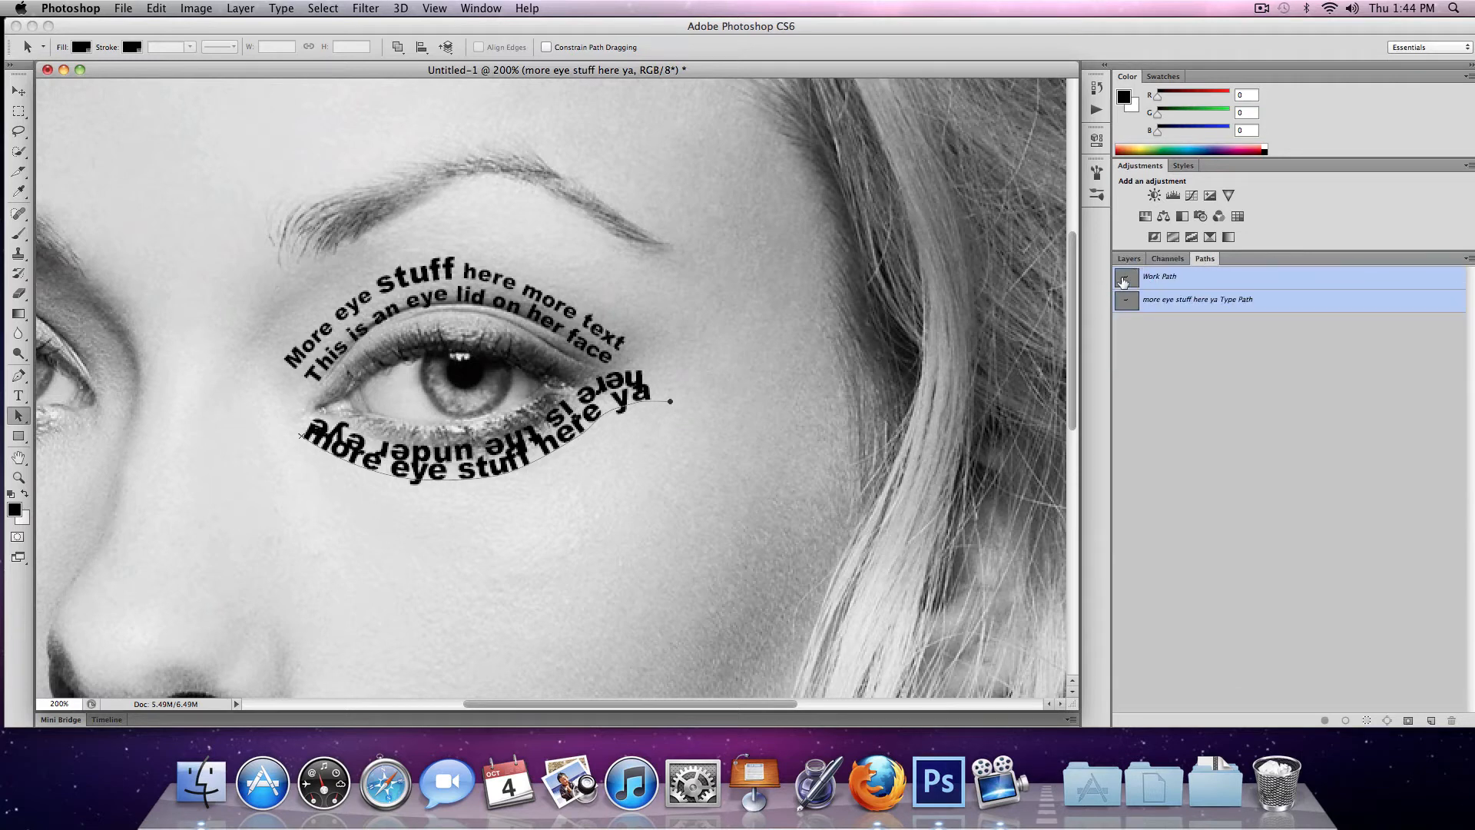
left_click(1156, 372)
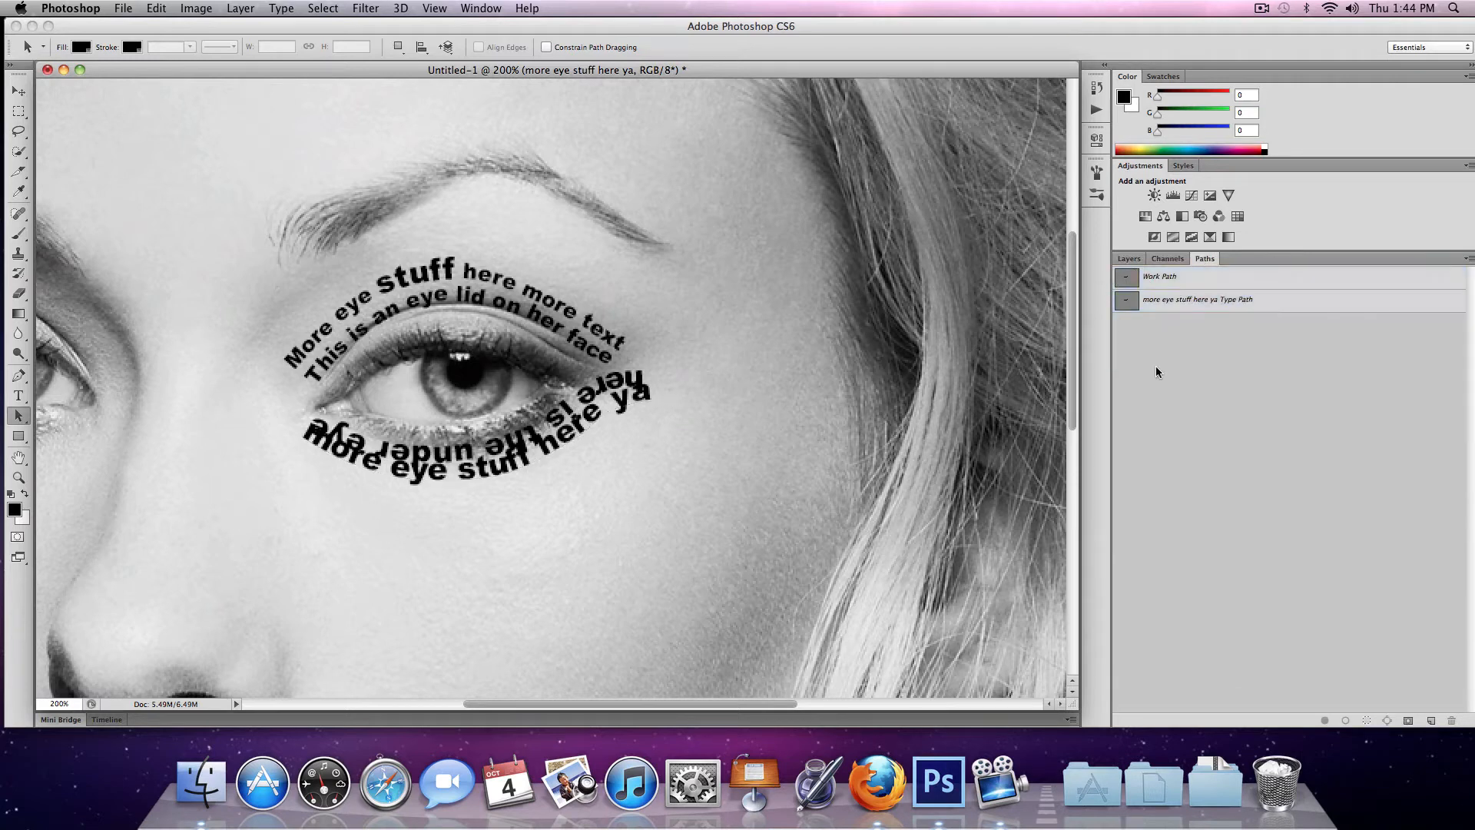
left_click(1129, 287, "shift")
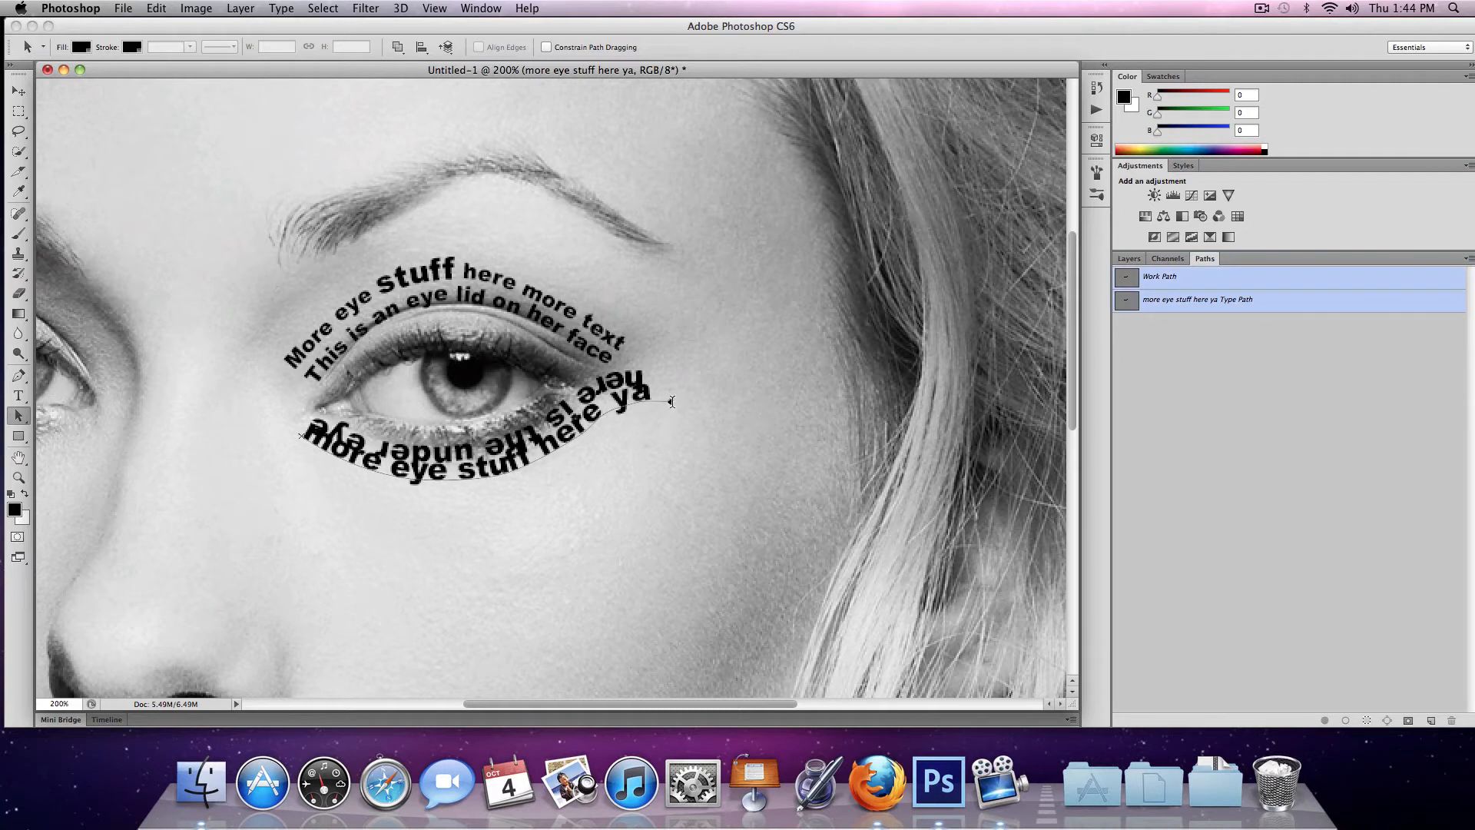
left_click_drag(671, 401, 677, 436)
key("super+z")
- Move the text "more eye stuff here ya" slightly down and left, clear of the flipped text above it
left_click(13, 98)
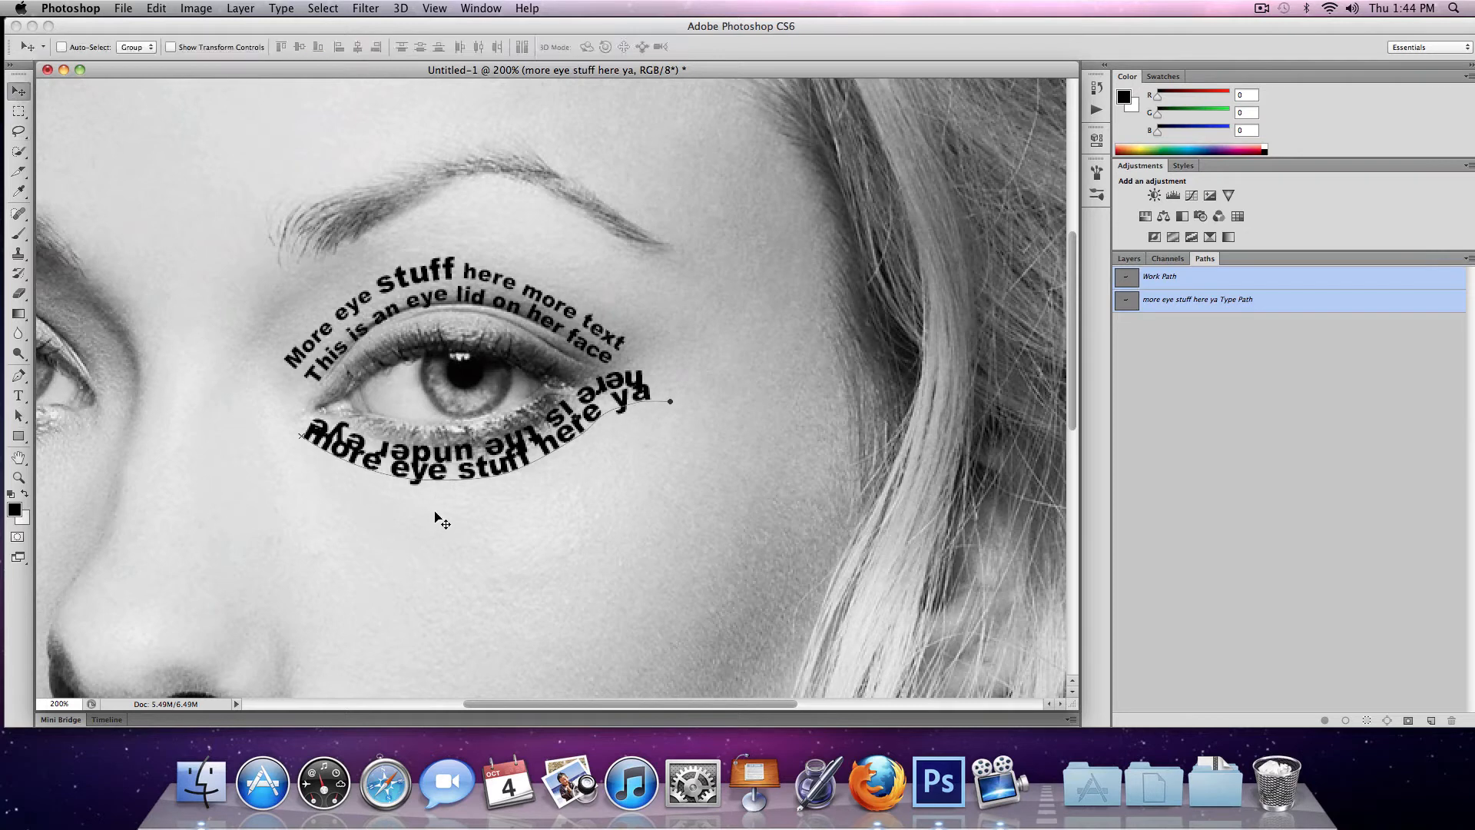
mouse_move(436, 476)
left_mouse_down()
mouse_move(428, 487)
mouse_move(452, 481)
left_mouse_up()
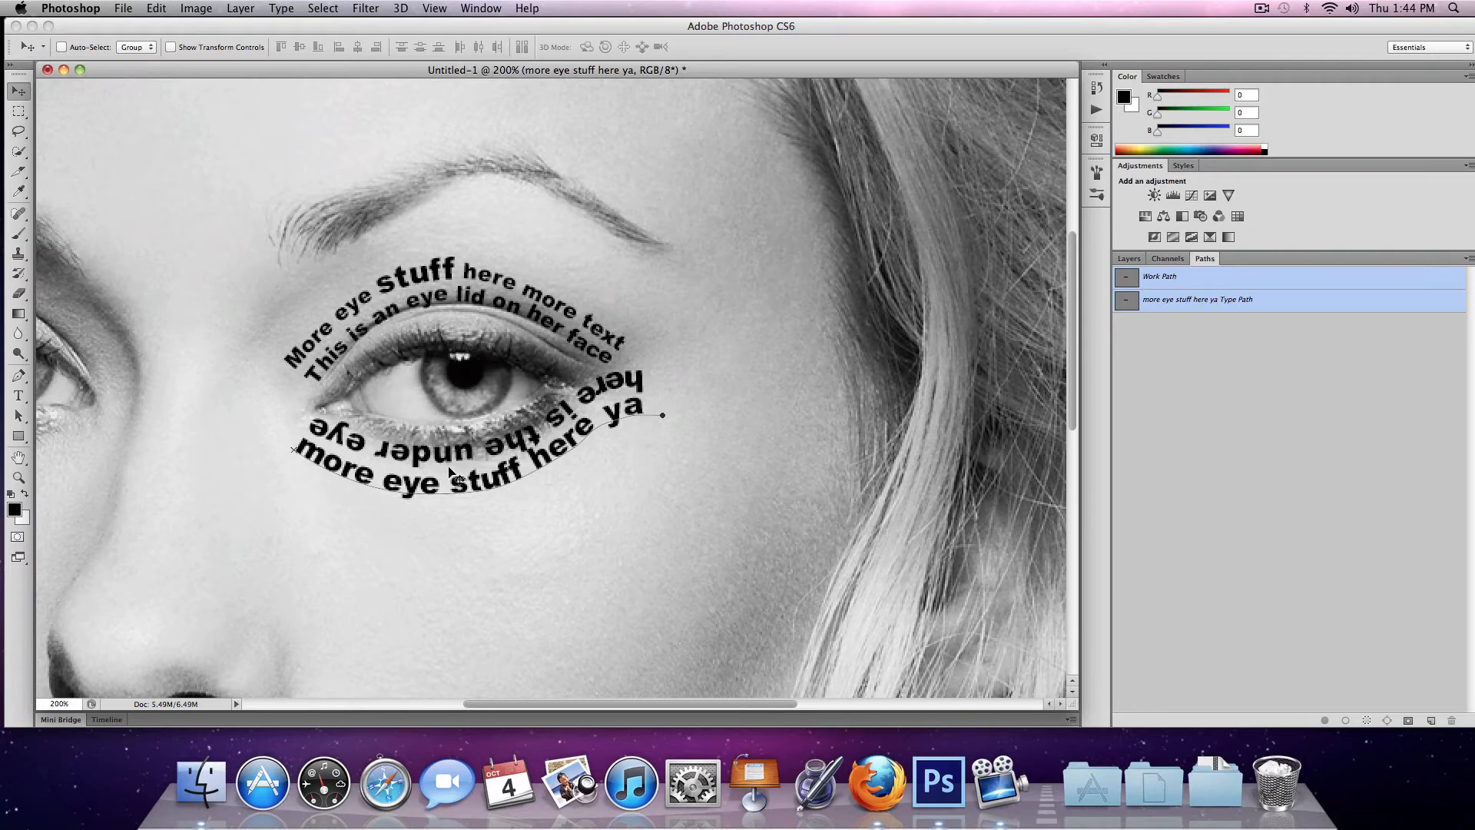
key("z")
left_click(553, 444, "alt")
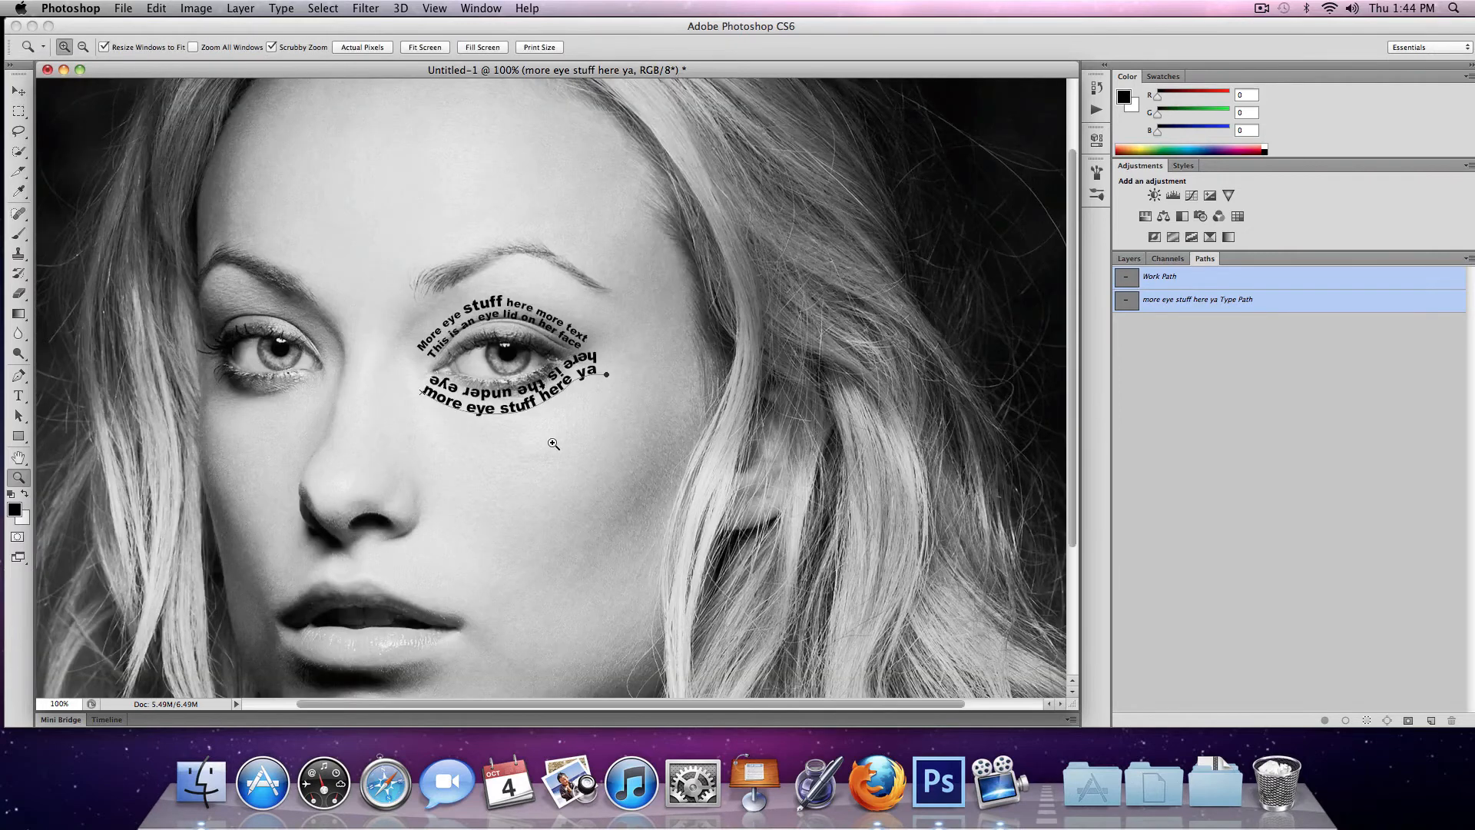
left_click(545, 397)
- Hide the bg layer and toggle the Olivia photo layer's visibility, leaving the photo shown
left_click(1129, 259)
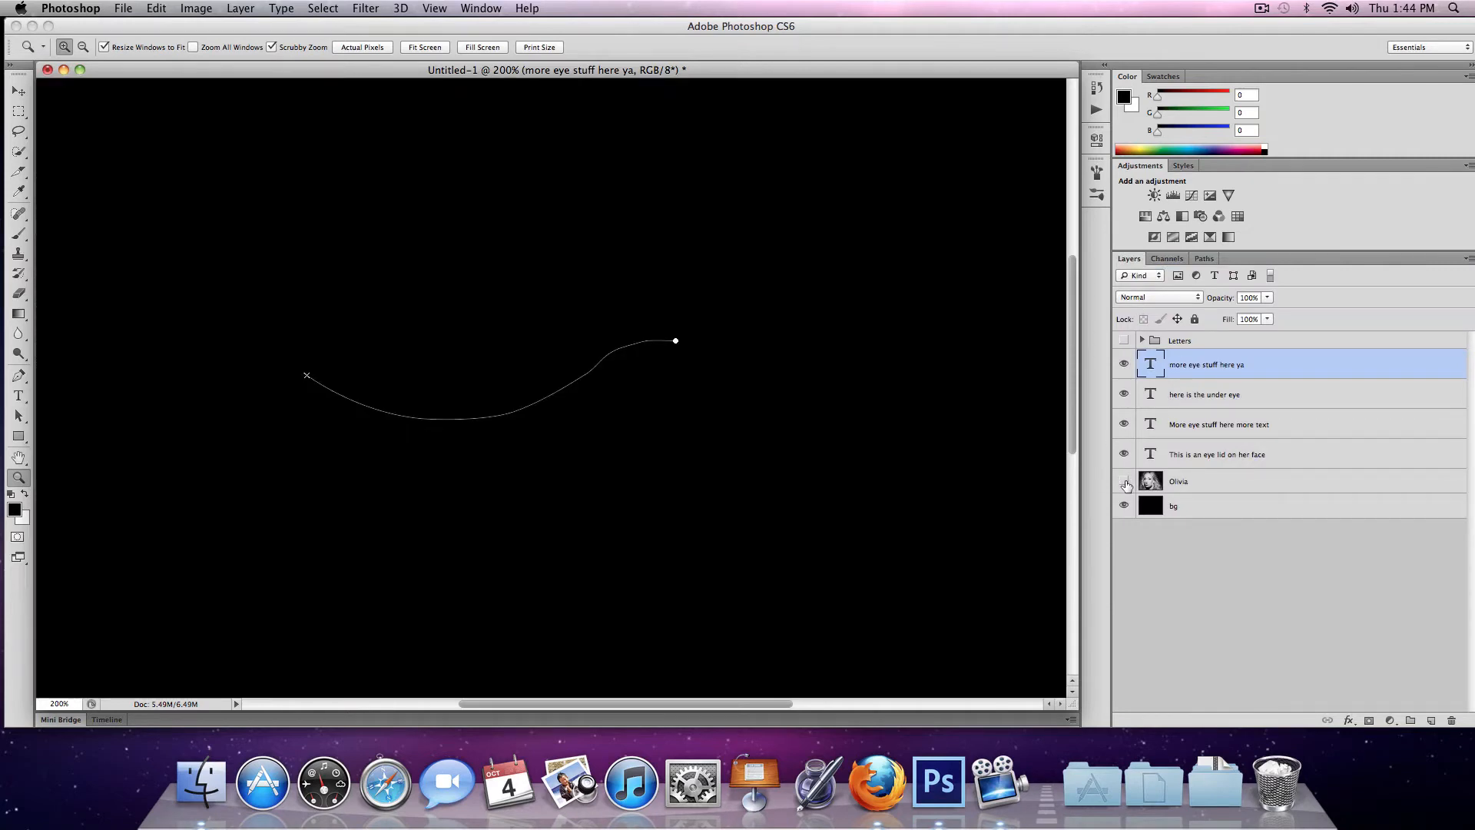
left_click(1126, 486)
left_click(1127, 522)
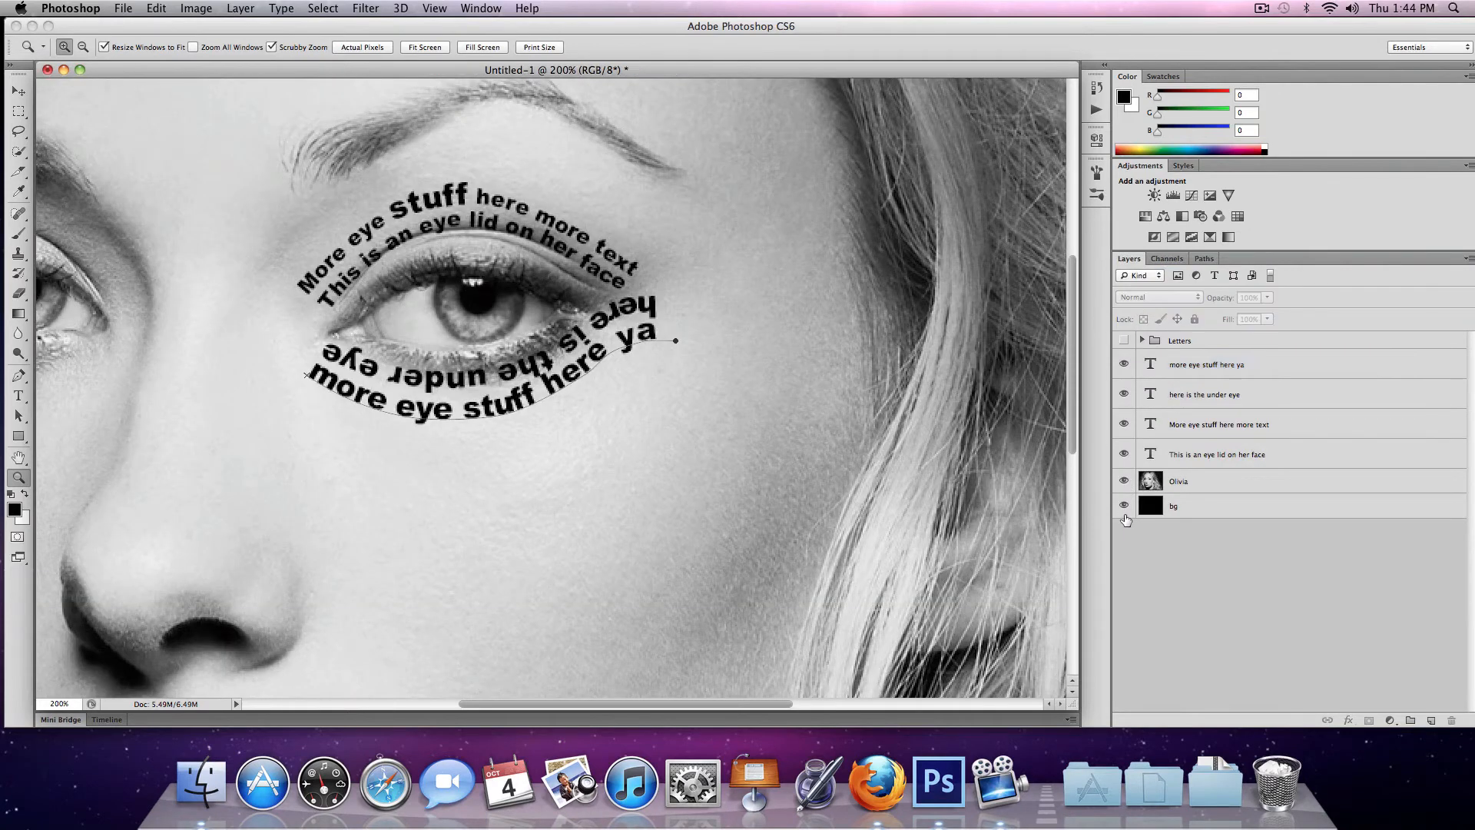
left_click(1125, 508)
left_click(1127, 482)
left_click(1125, 482)
left_click(1125, 481)
- Draw a wide Pen path arching above the upper eyelid texts, just under the eyebrow, removing misplaced anchor points along the way
left_click(516, 261, "alt")
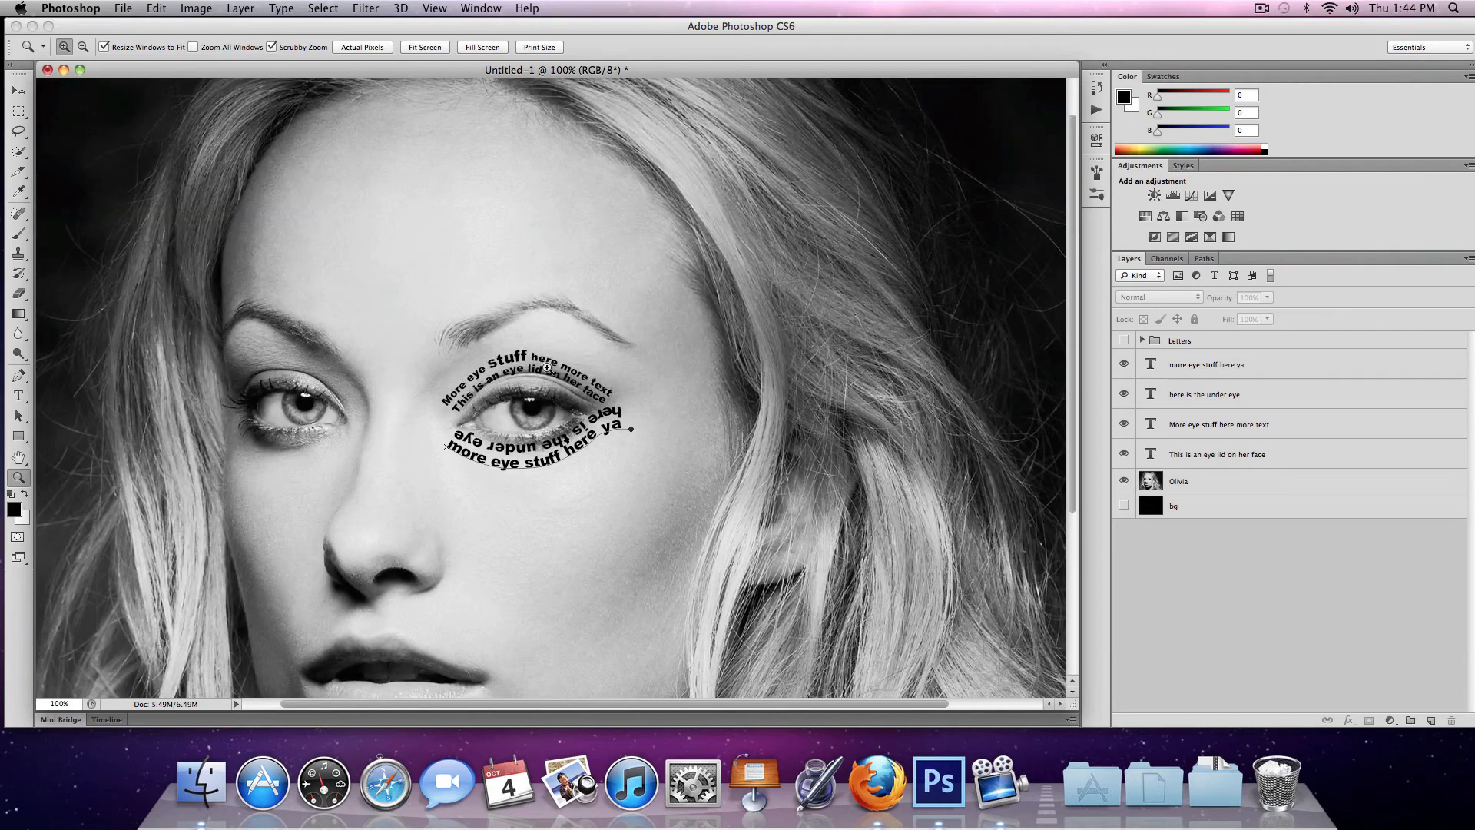
left_click(547, 367)
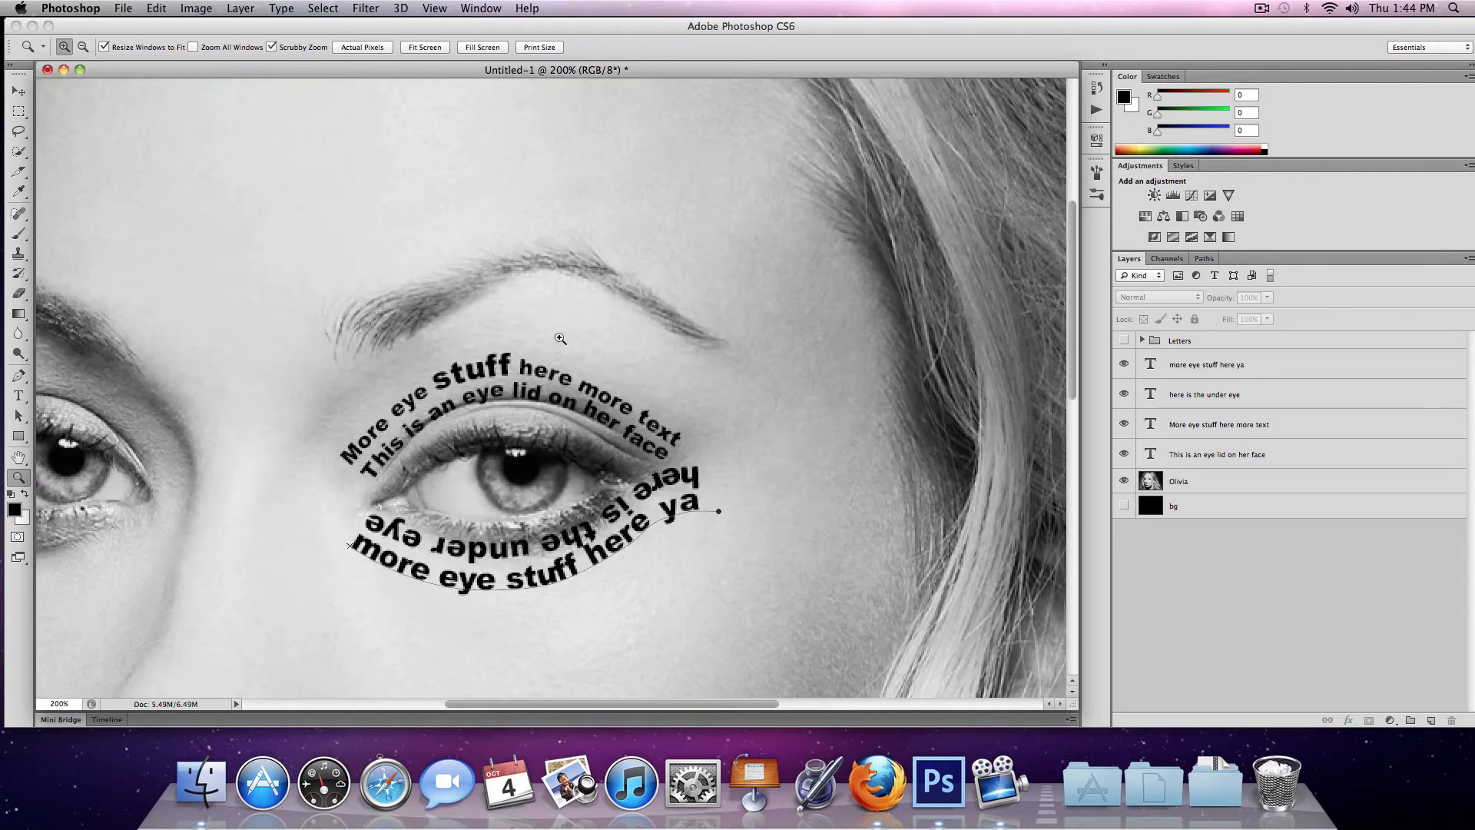
left_click(18, 375)
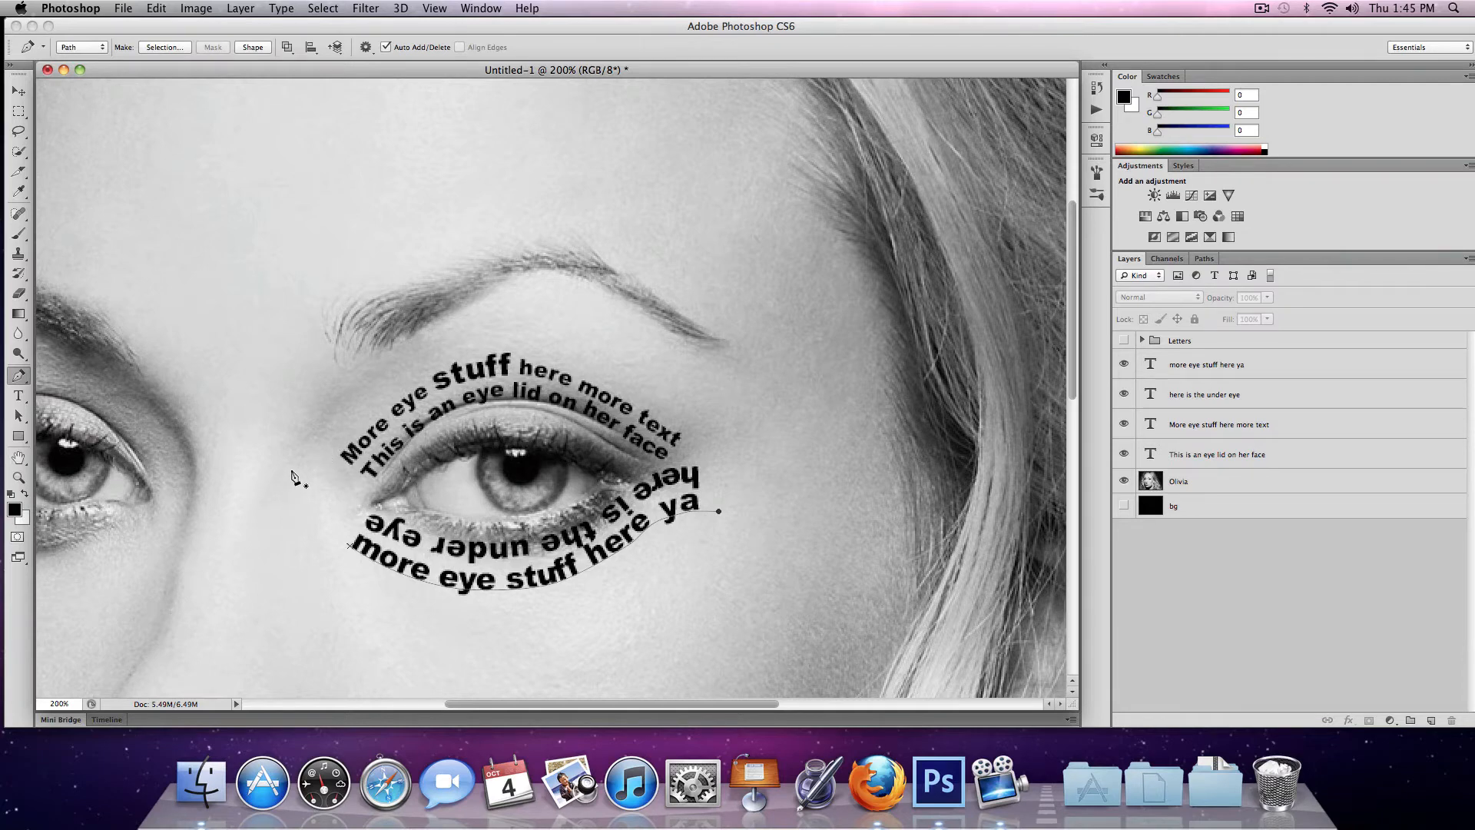
left_click(291, 471)
left_click_drag(373, 378, 587, 325)
key("Delete")
key("Delete")
left_click_drag(411, 352, 473, 328)
left_click_drag(519, 318, 698, 380)
left_click(520, 319, "alt")
left_click(638, 349, "alt")
left_click_drag(722, 414, 730, 416)
left_click(710, 398, "alt")
left_click(761, 453)
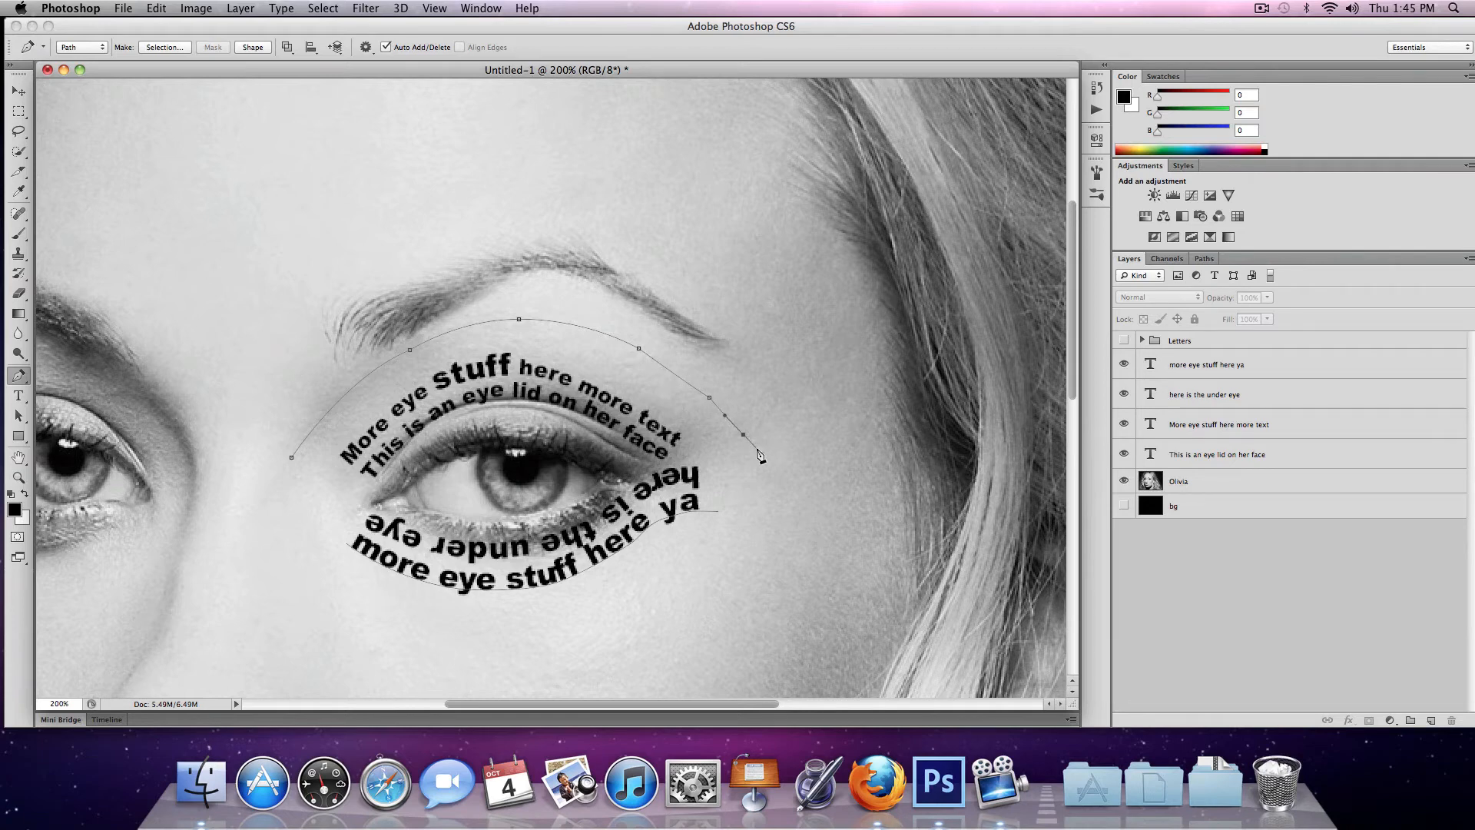
- Set the text "this is the top of the eye here" along the path under the eyebrow and nudge it slightly down and right
left_click(18, 395)
left_click(294, 452)
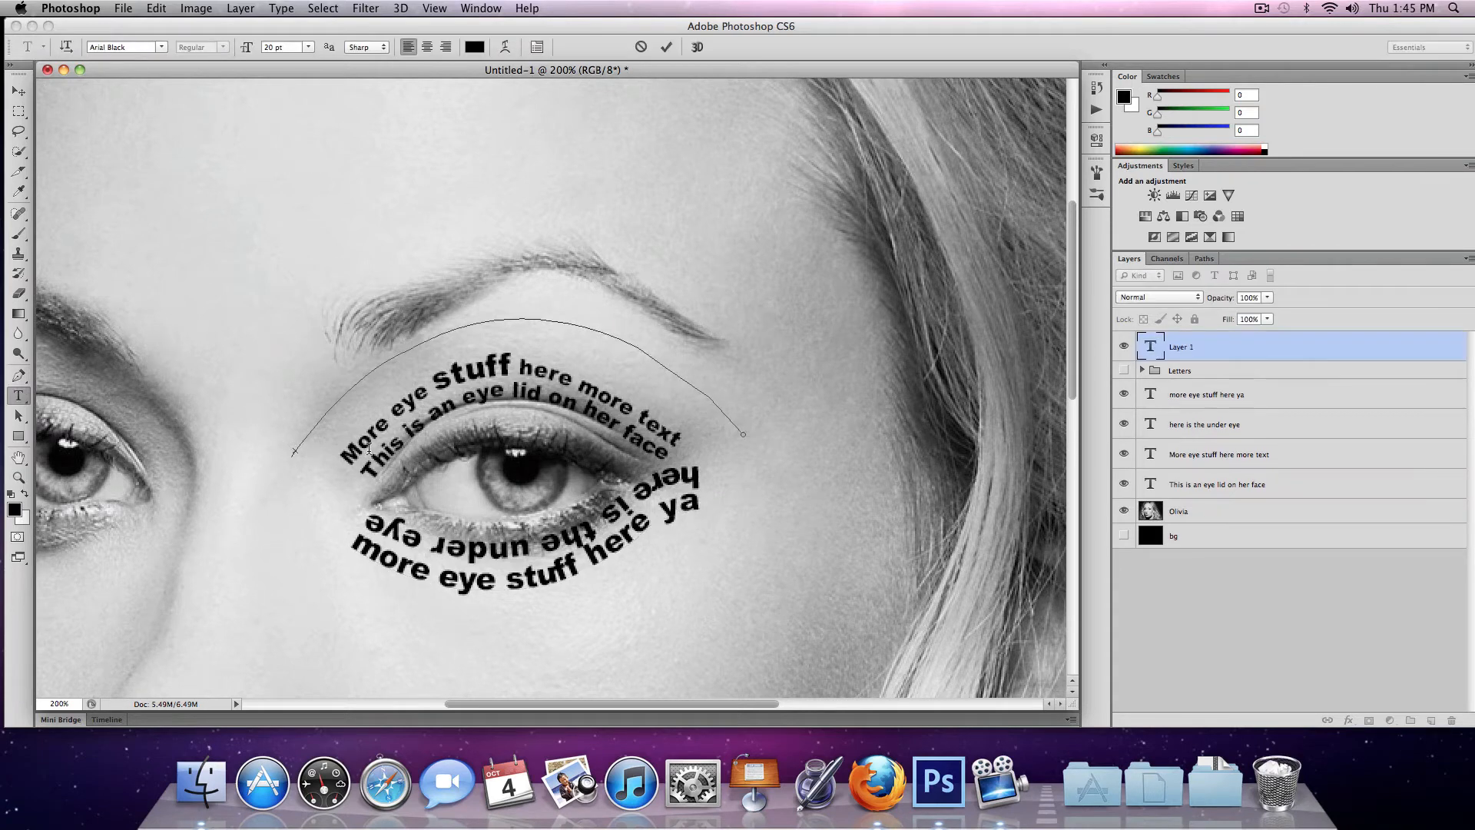
type("this ith")
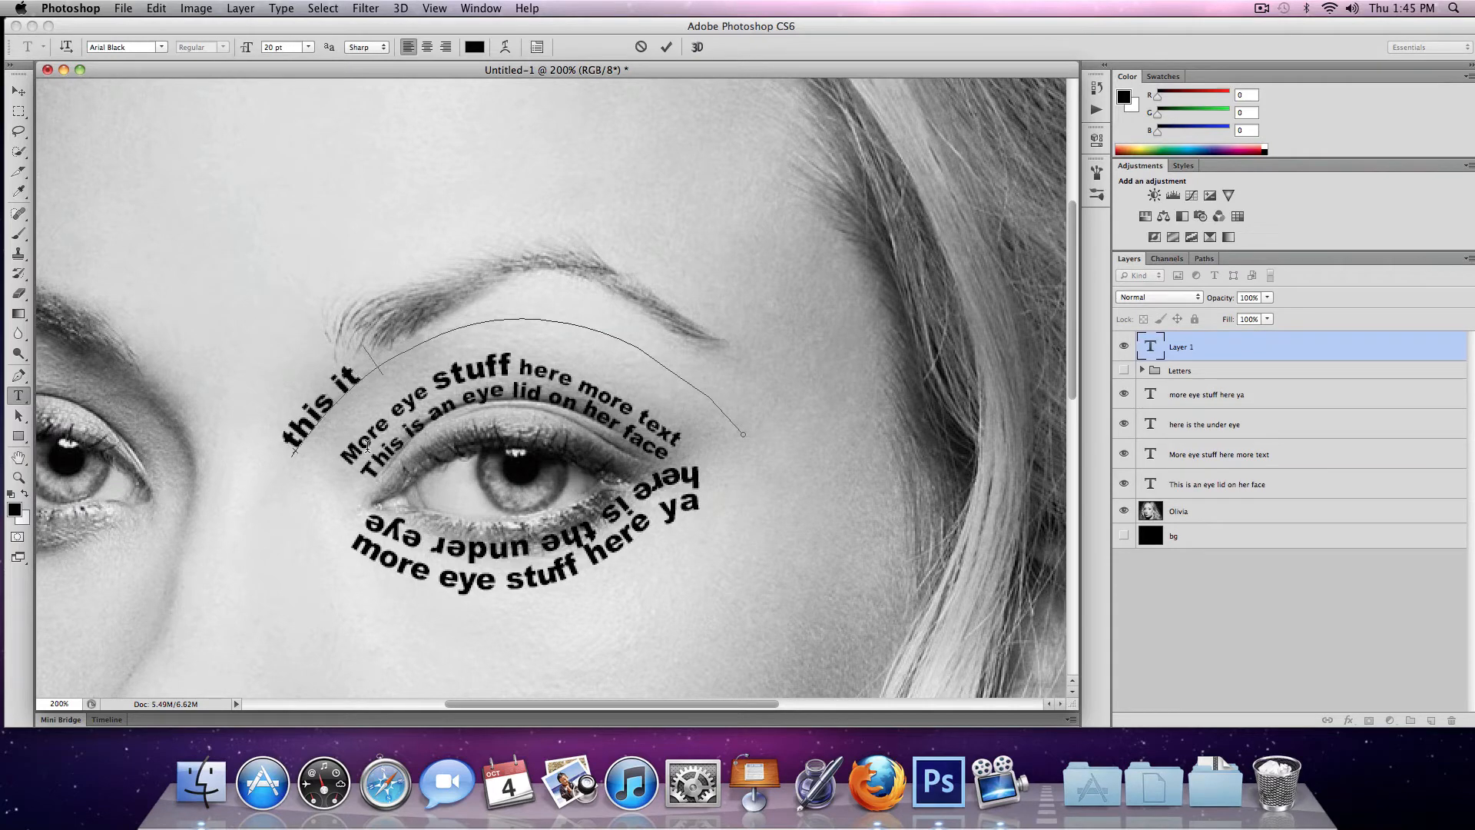
key("BackSpace")
key("BackSpace")
type("s the top of the")
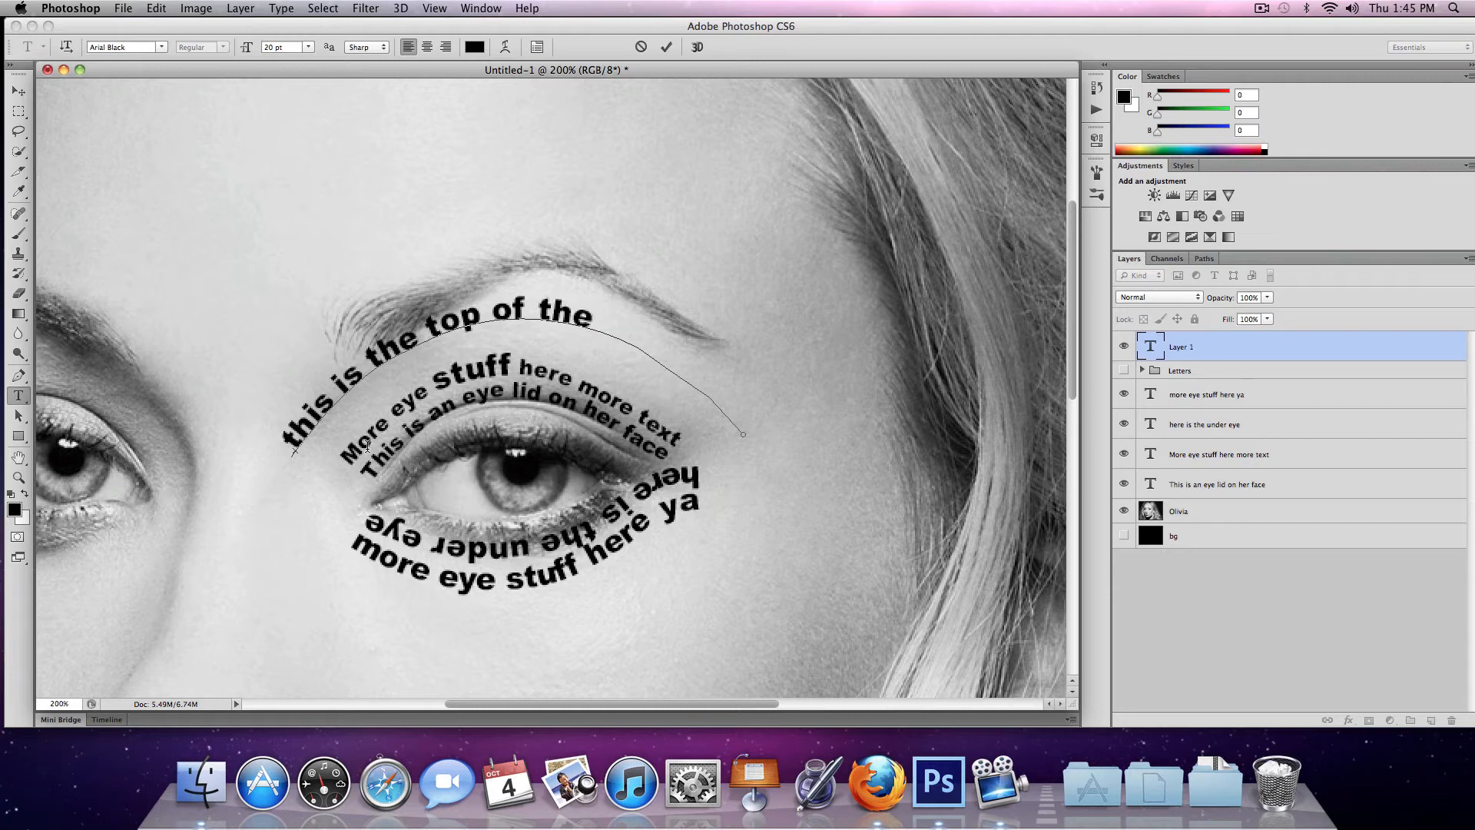
type(" eye here")
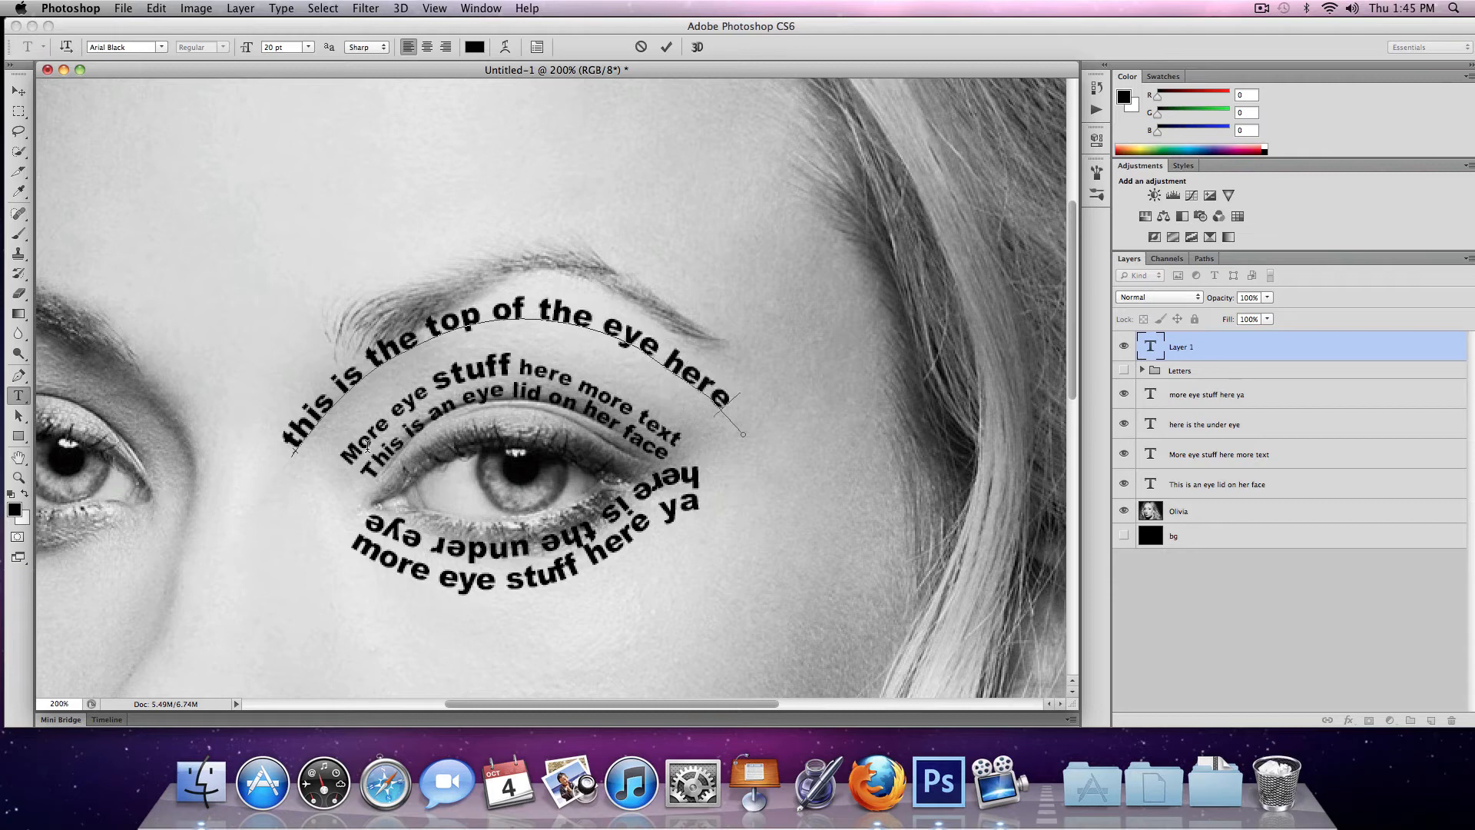
left_click(19, 91)
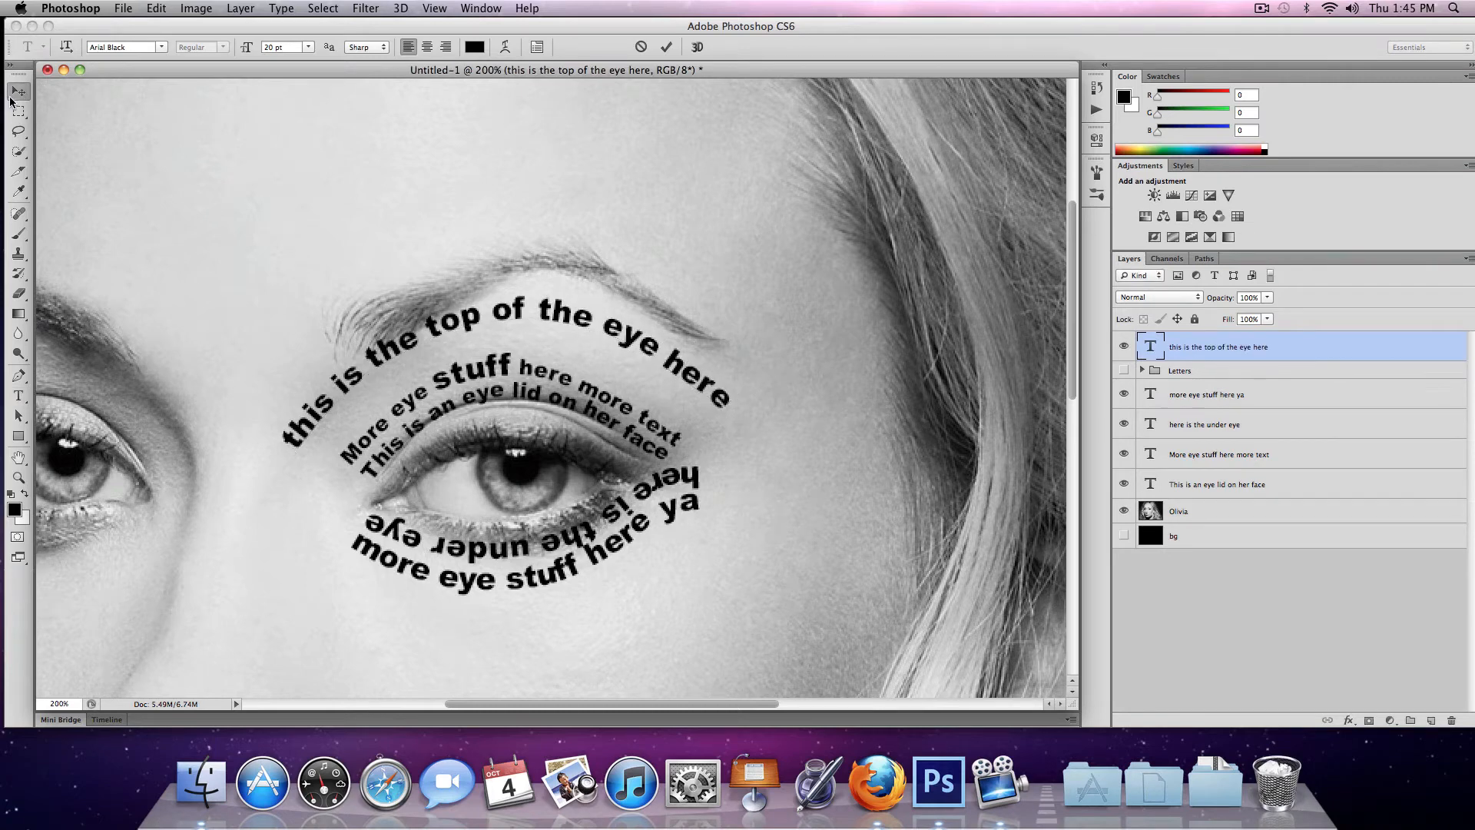
left_click_drag(496, 313, 500, 317)
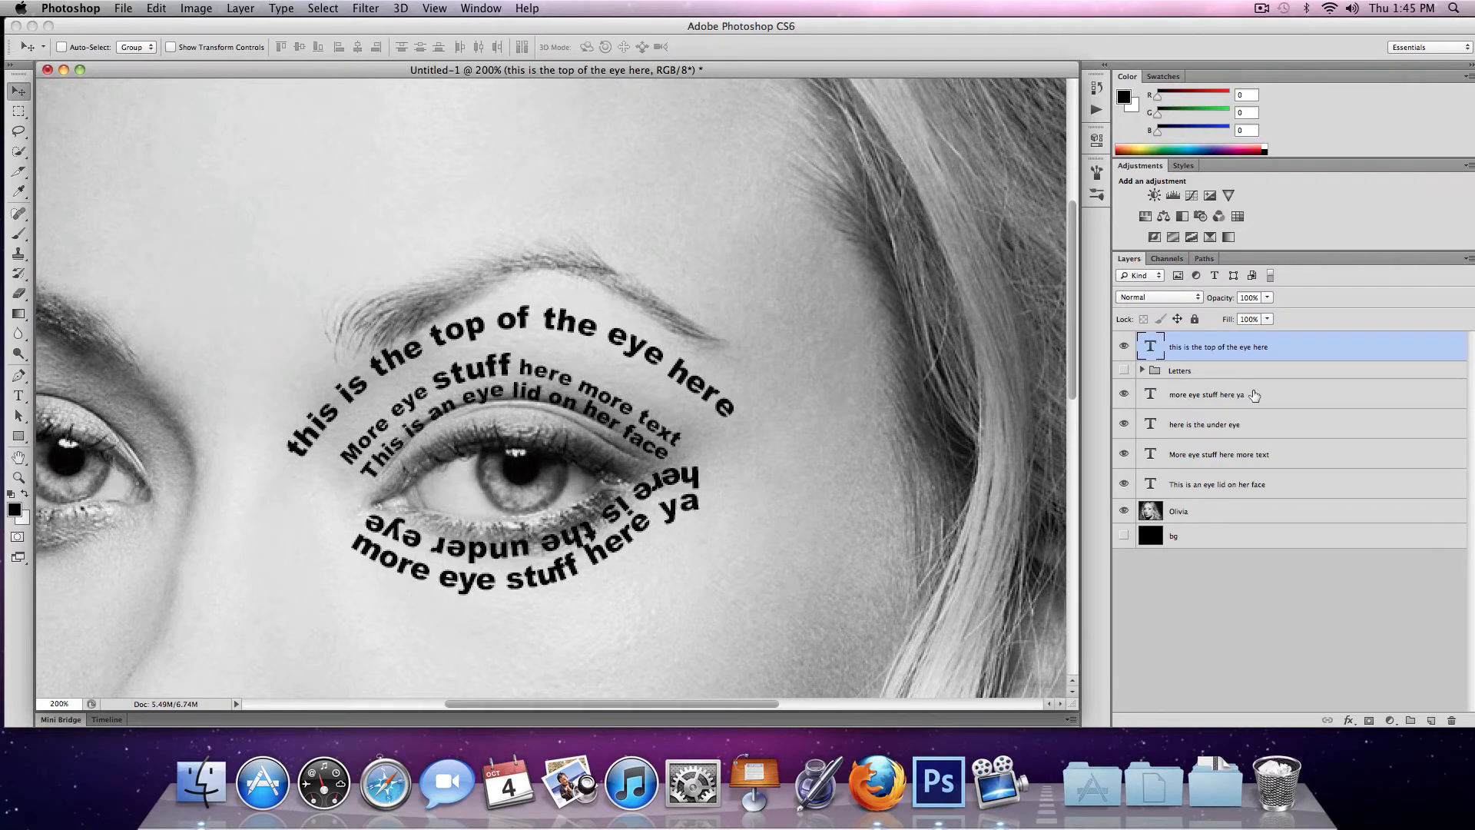
left_click(1219, 424)
left_click(1208, 399)
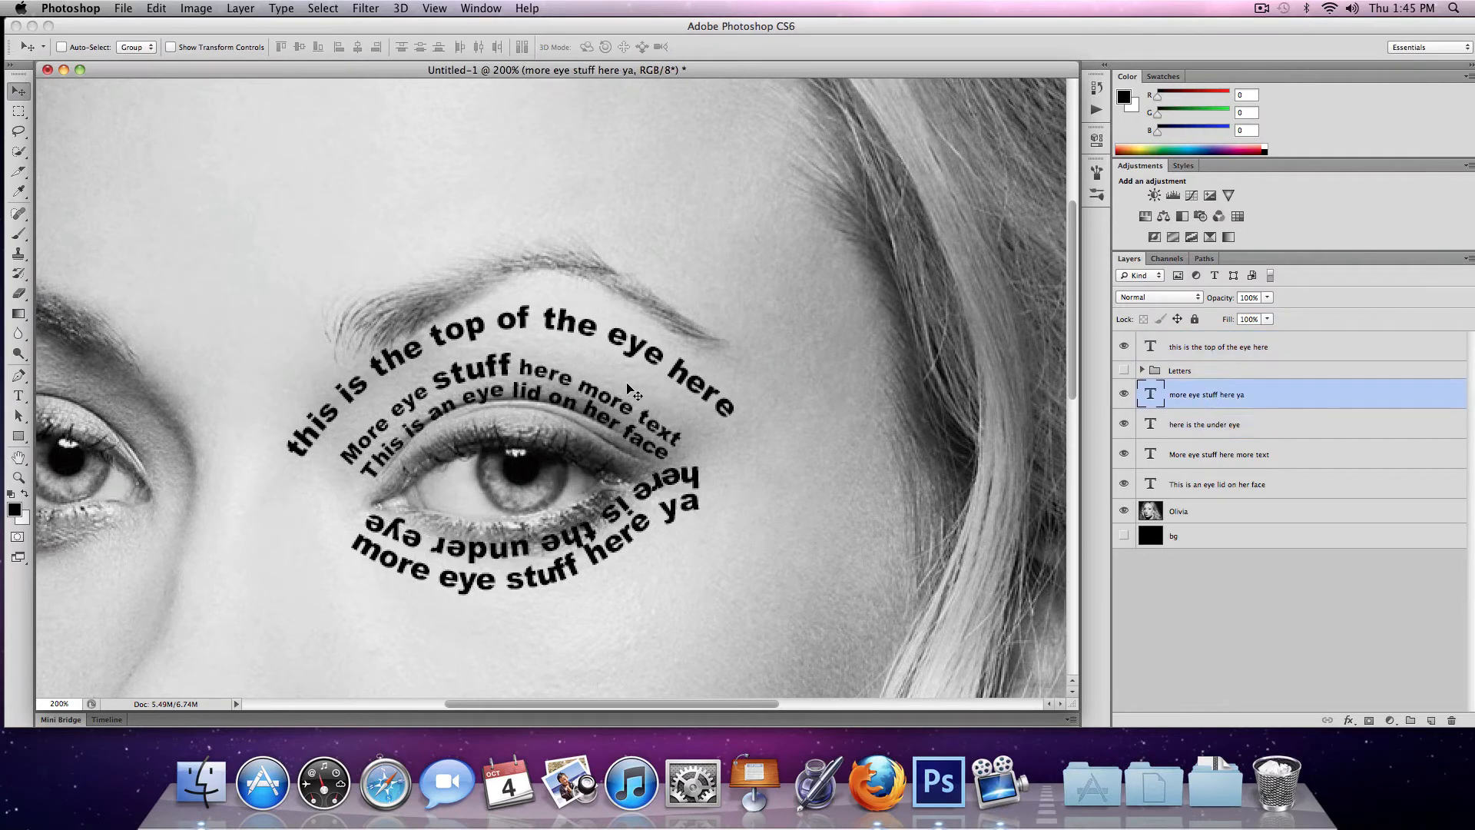
left_click_drag(605, 390, 584, 385)
left_click(1201, 461)
key("z")
left_click(804, 455, "alt")
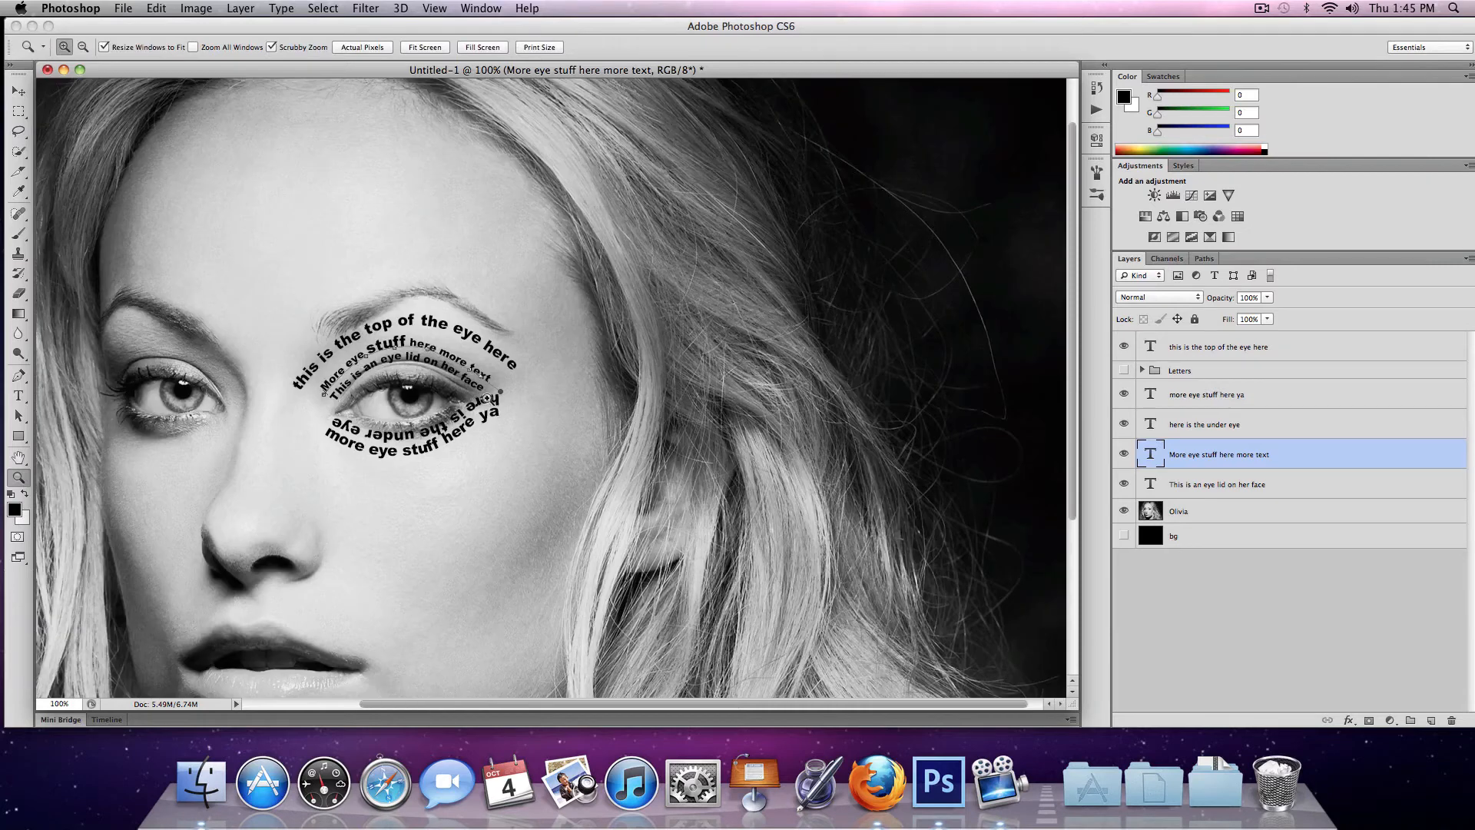
left_click(507, 392)
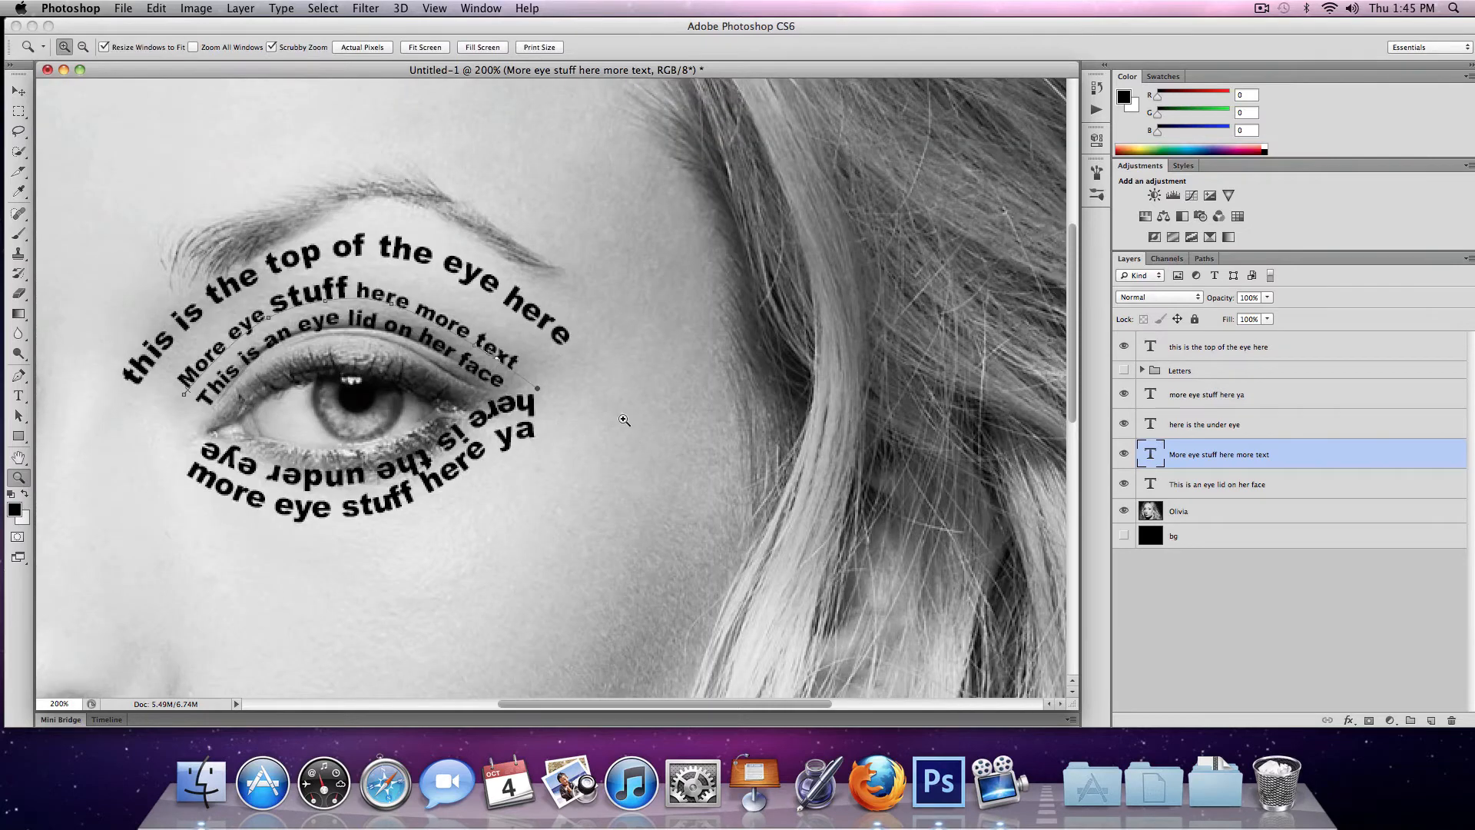
- Move the "this is the top of the eye here" layer below the Letters group and hide all text layers except "This is an eye lid on her face"
left_click_drag(1150, 346, 1164, 394)
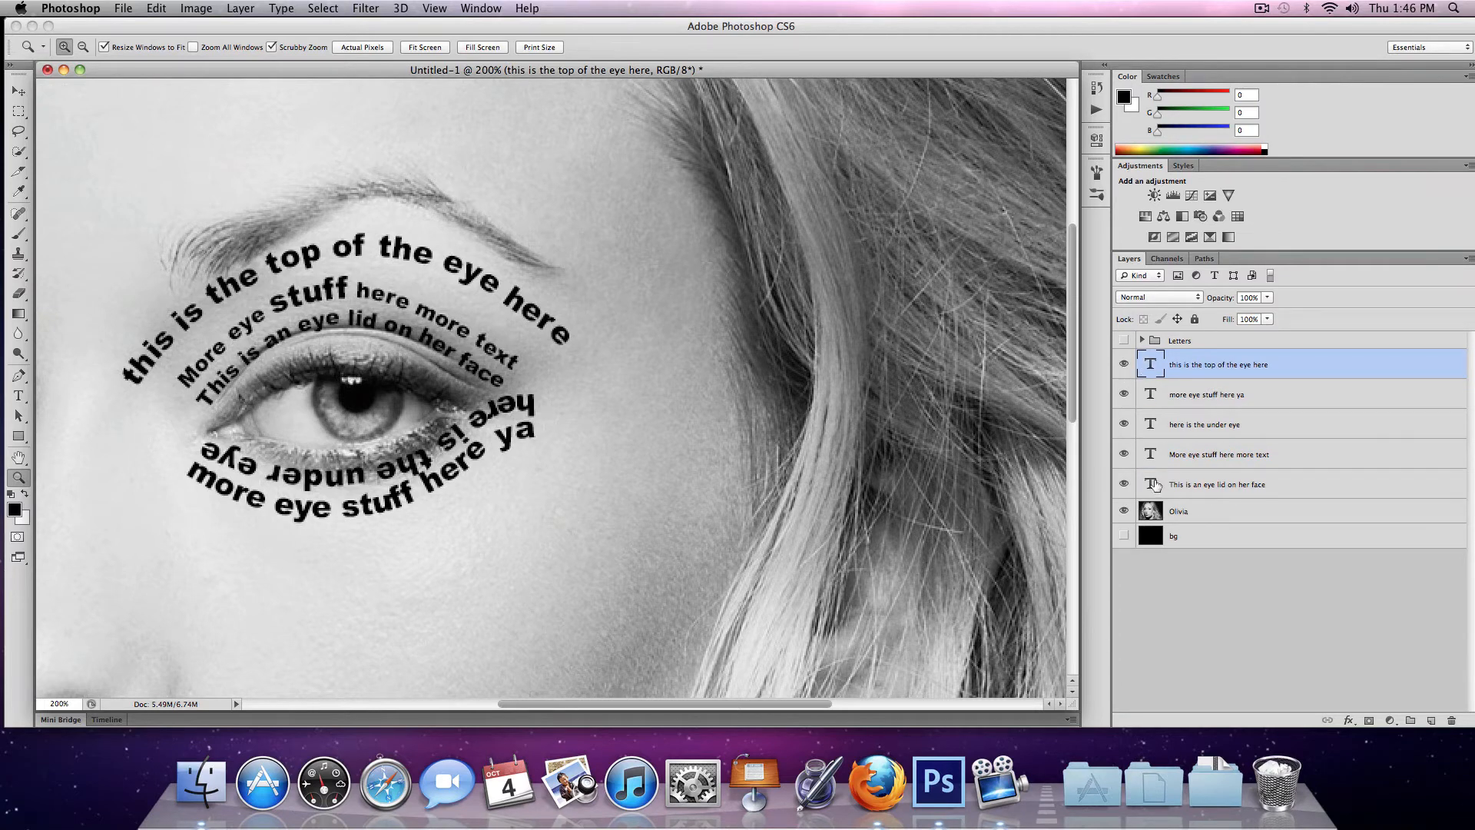
left_click_drag(1124, 394, 1124, 457)
left_click(1124, 363)
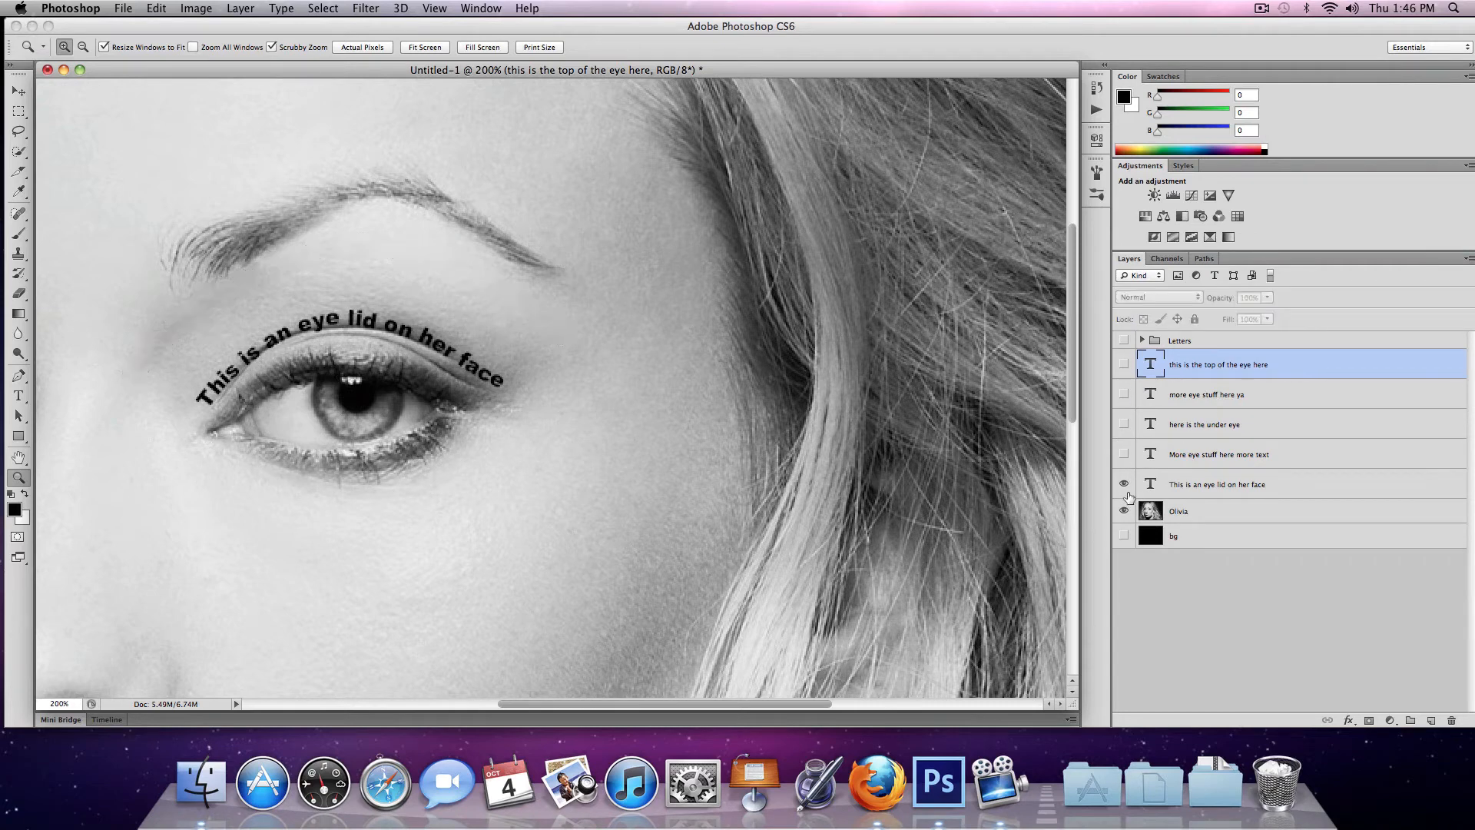
- Copy the Olivia photo inside the "This is an eye lid on her face" letters into the Letters group and delete that text layer
left_click(1151, 484, "super")
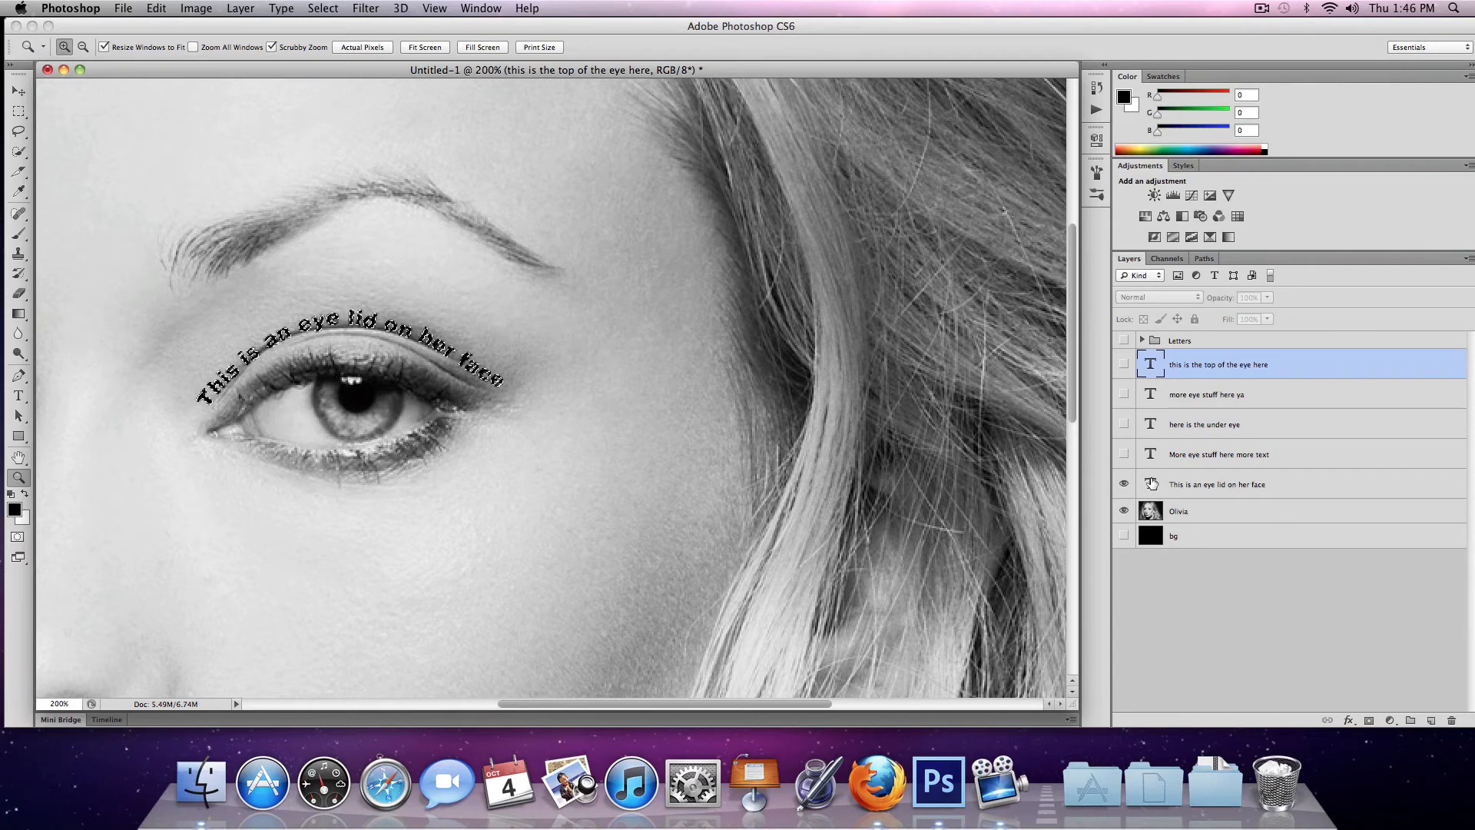
left_click(1156, 513)
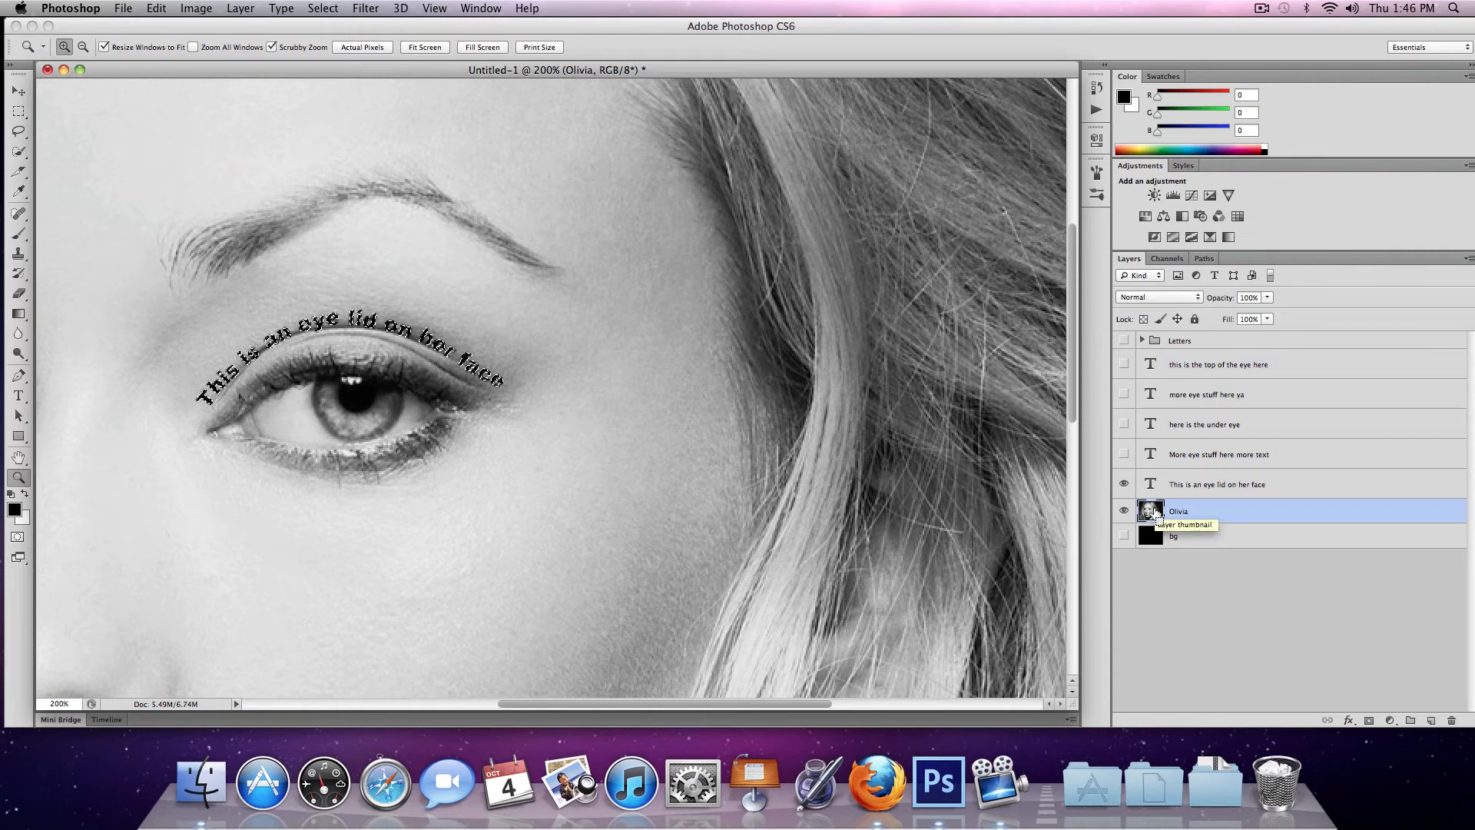
key("super+j")
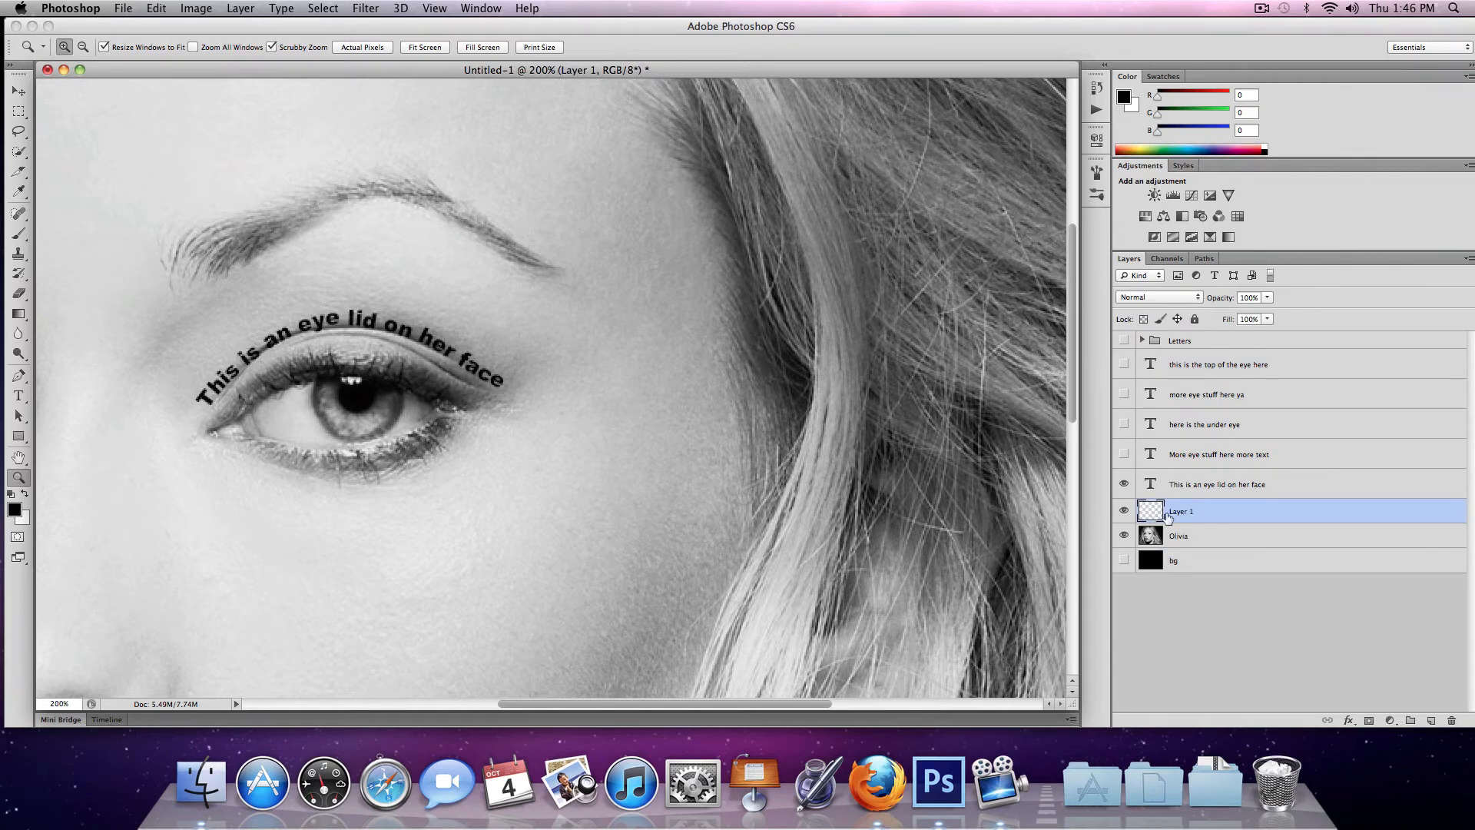
left_click_drag(1167, 516, 1197, 342)
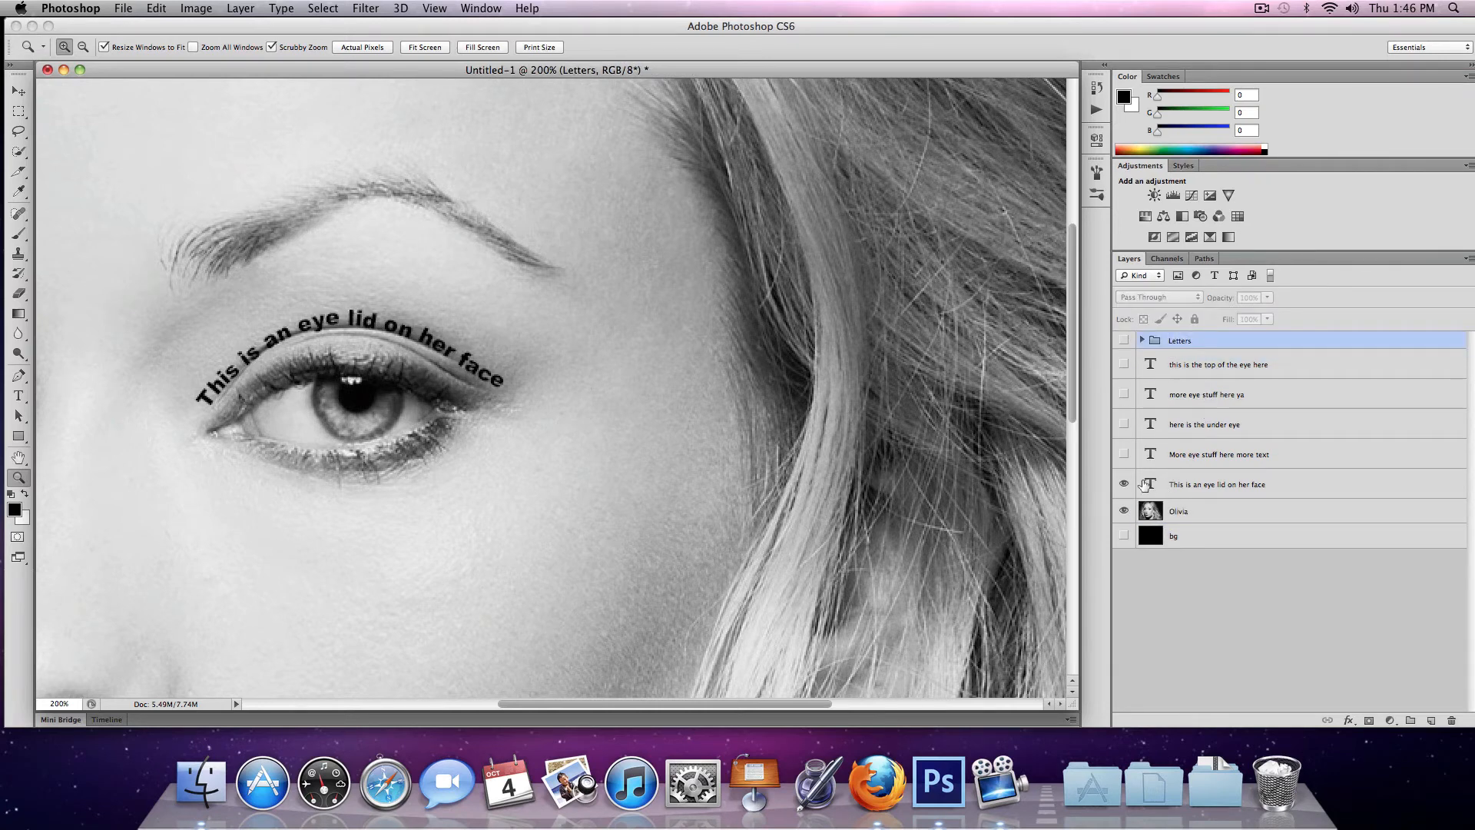
left_click(1123, 484)
left_click_drag(1184, 484, 1452, 721)
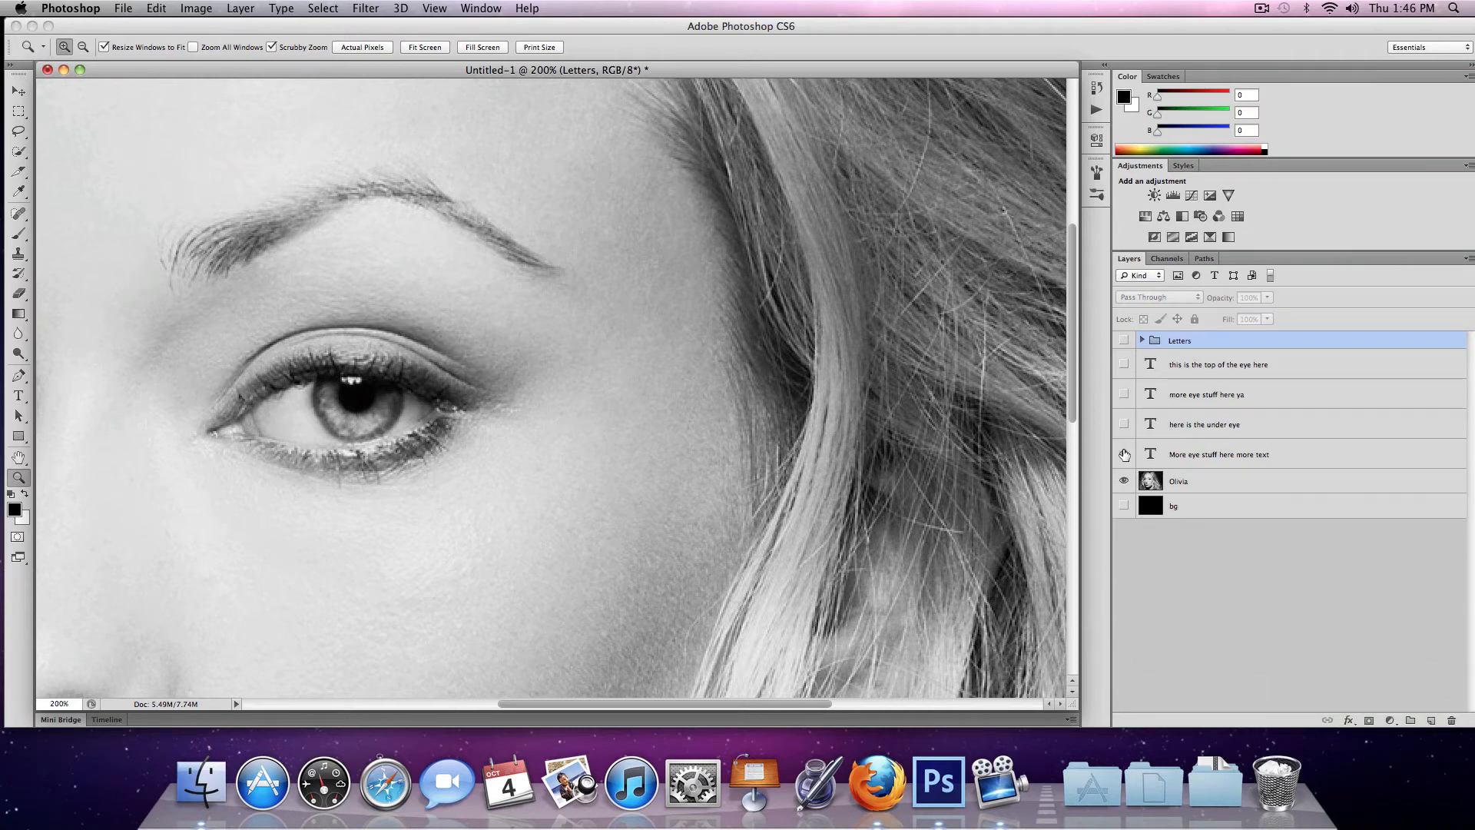
- Copy the Olivia photo inside the "More eye stuff here more text" letters into the Letters group and delete that text layer
left_click(1124, 454)
left_click(1191, 454)
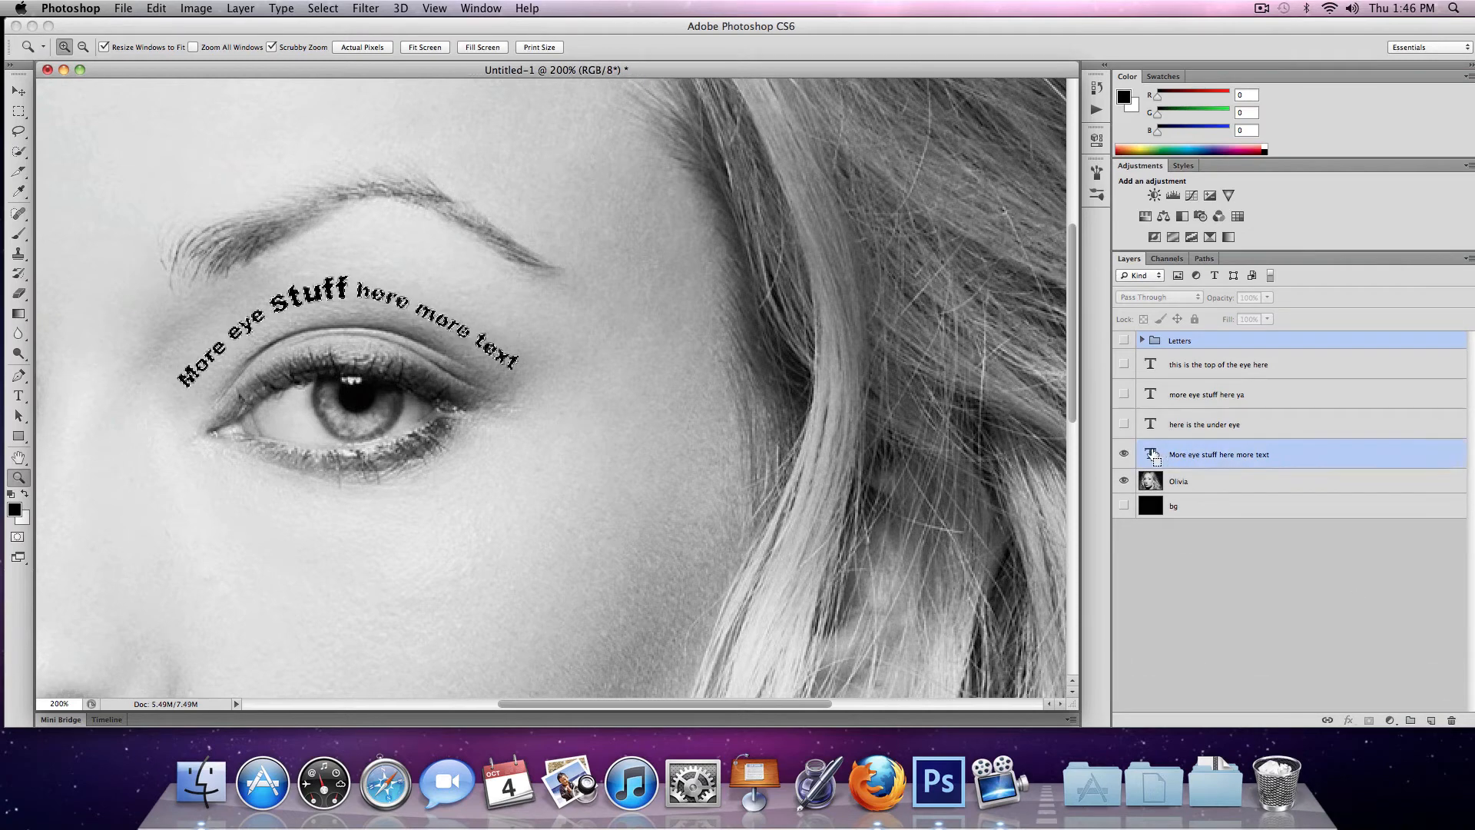
left_click(1145, 482)
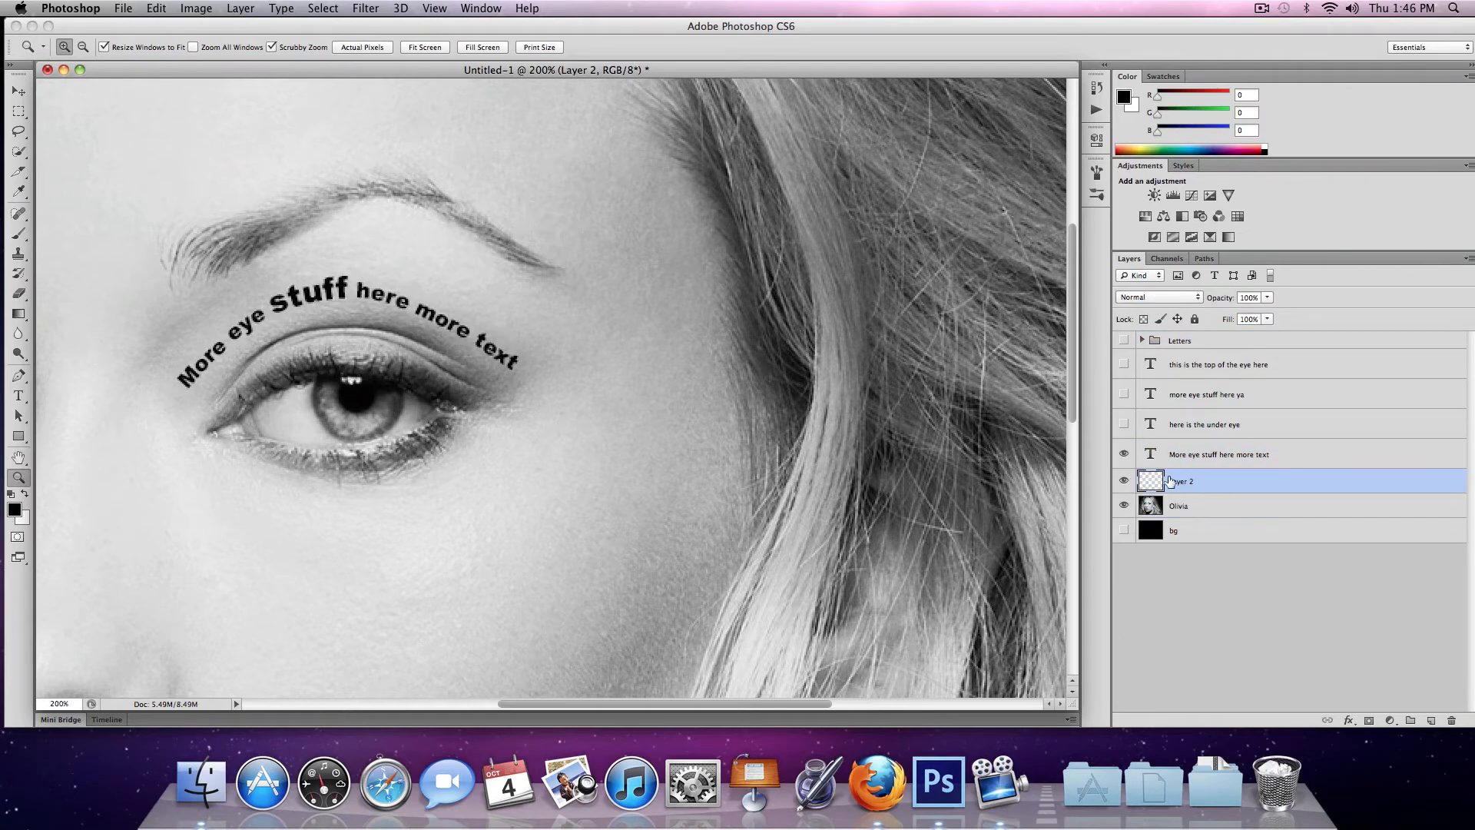
left_click(1187, 340)
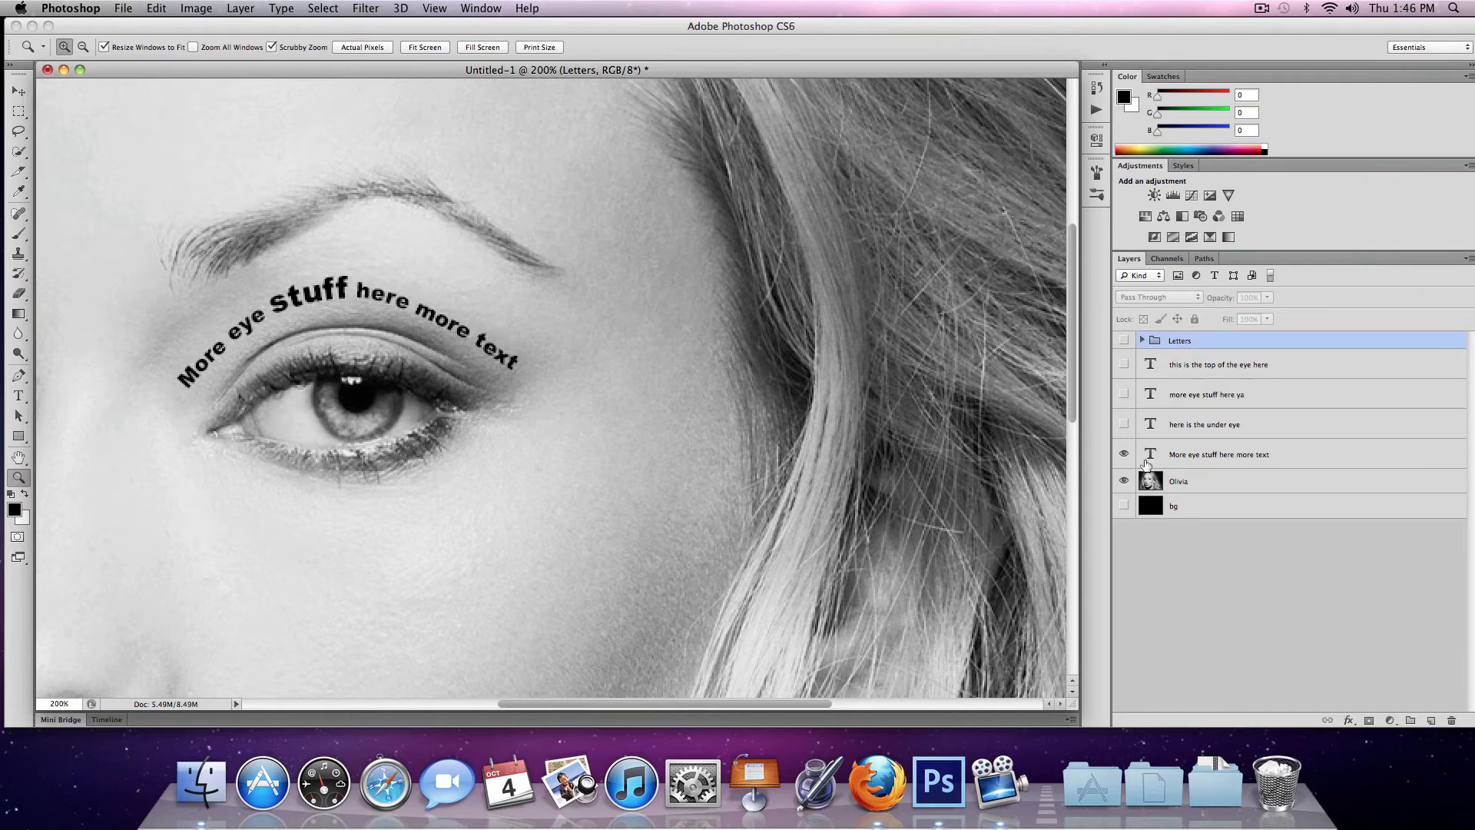
left_click_drag(1153, 453, 1452, 720)
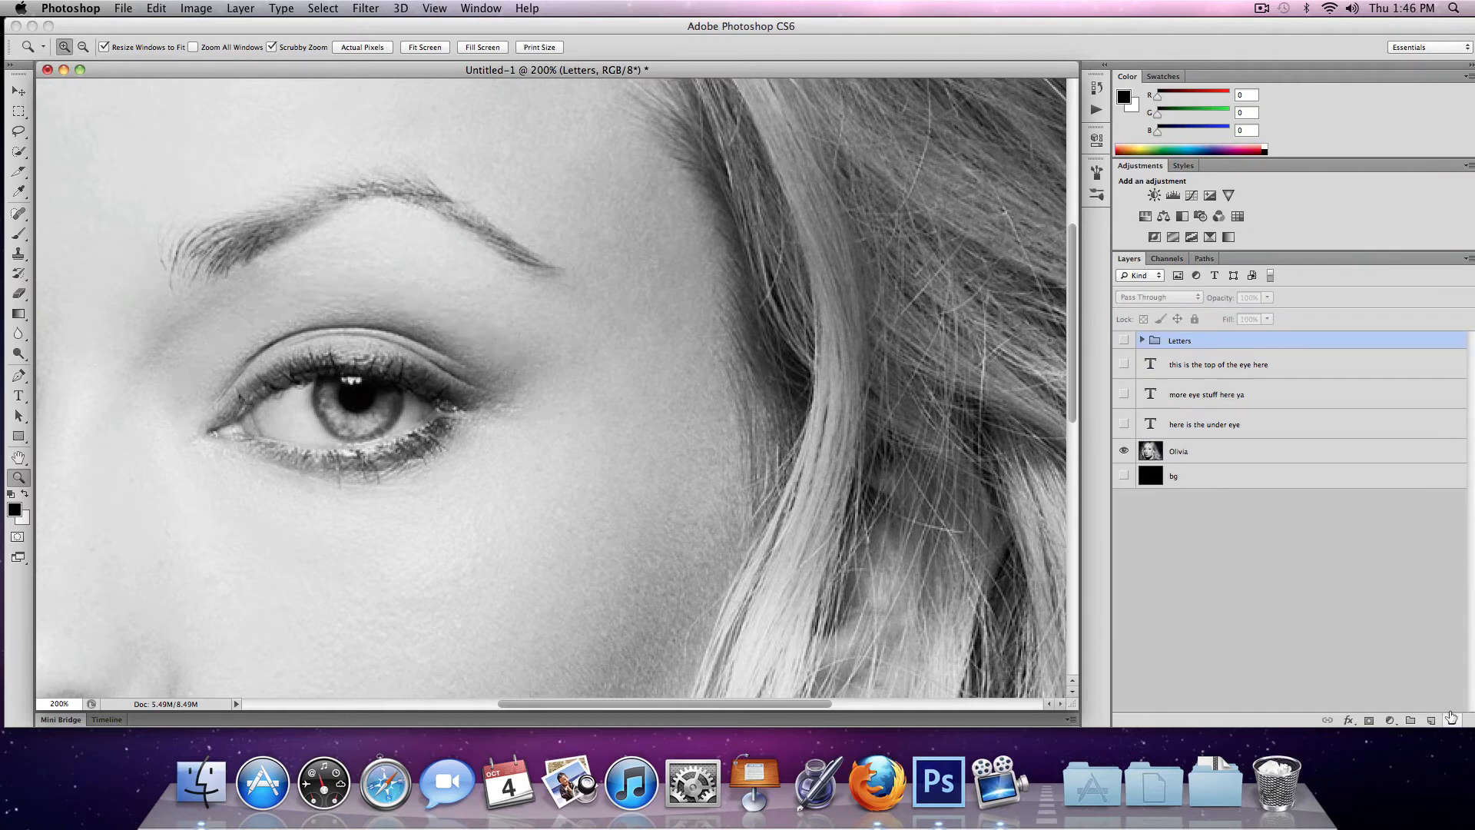
- Copy the Olivia photo inside the "here is the under eye" letters into the Letters group and delete that text layer
left_click(1124, 424)
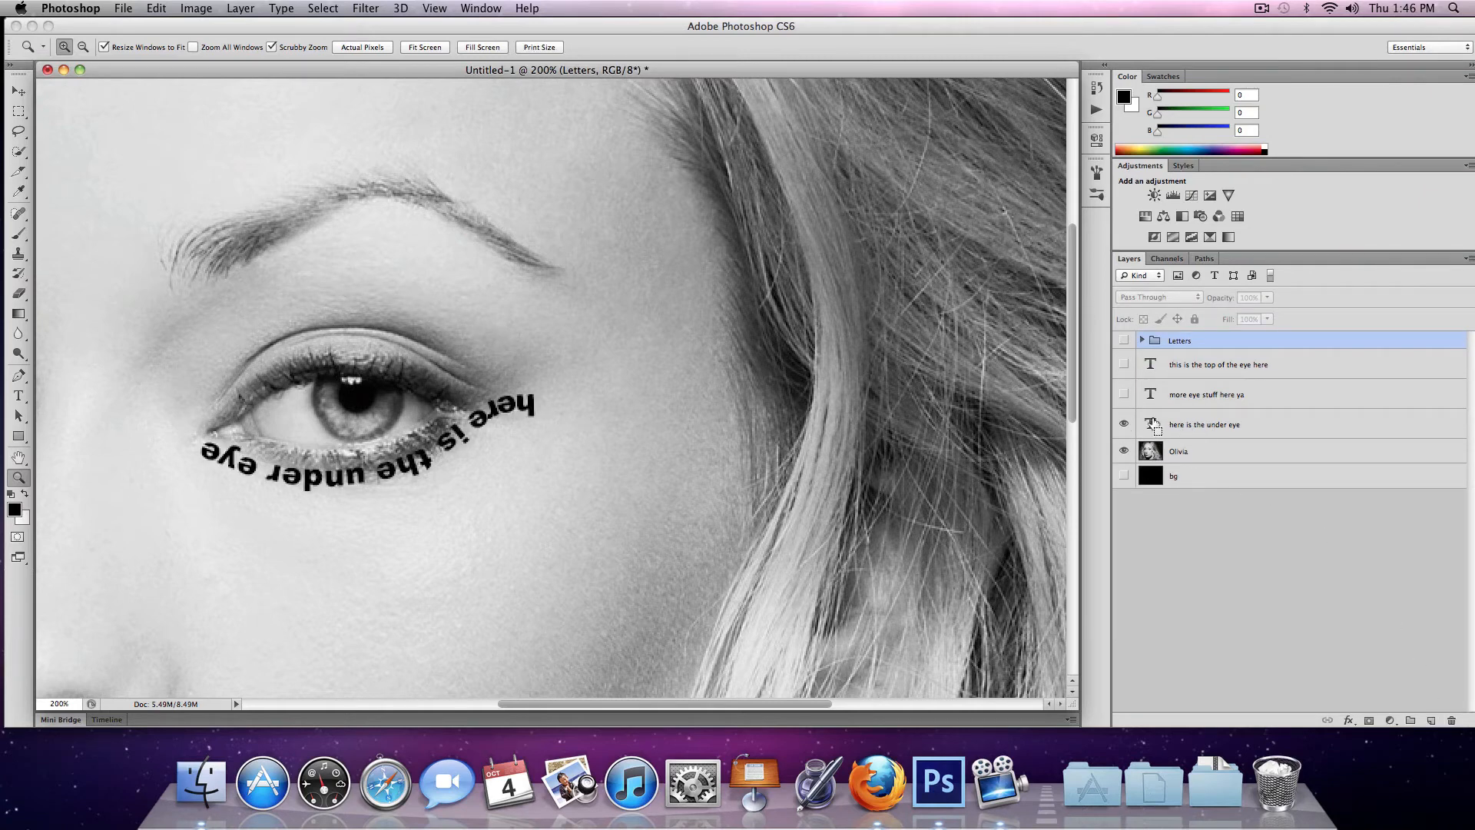
left_click(1150, 451)
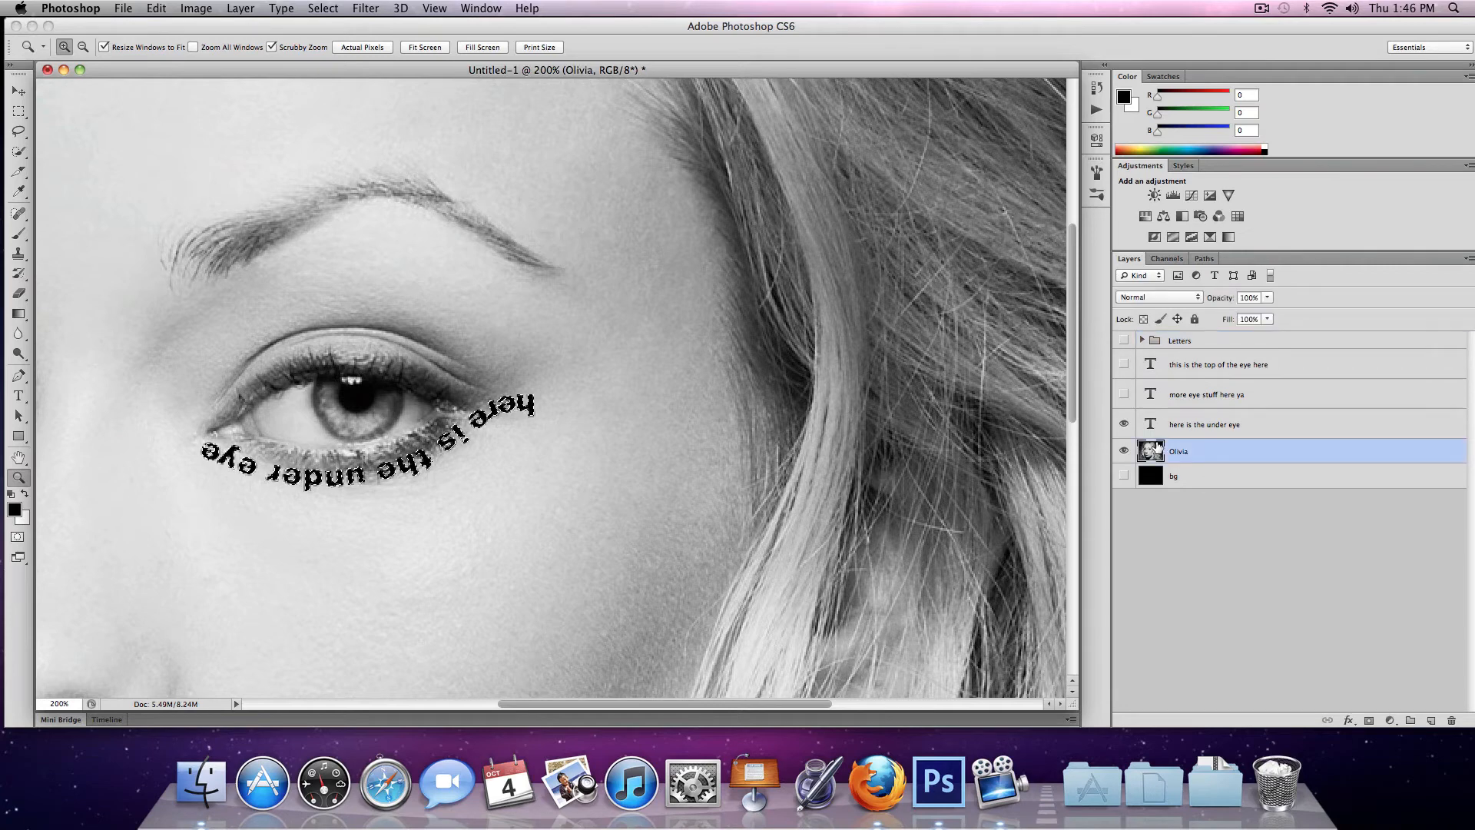
key("super+alt+shift+n")
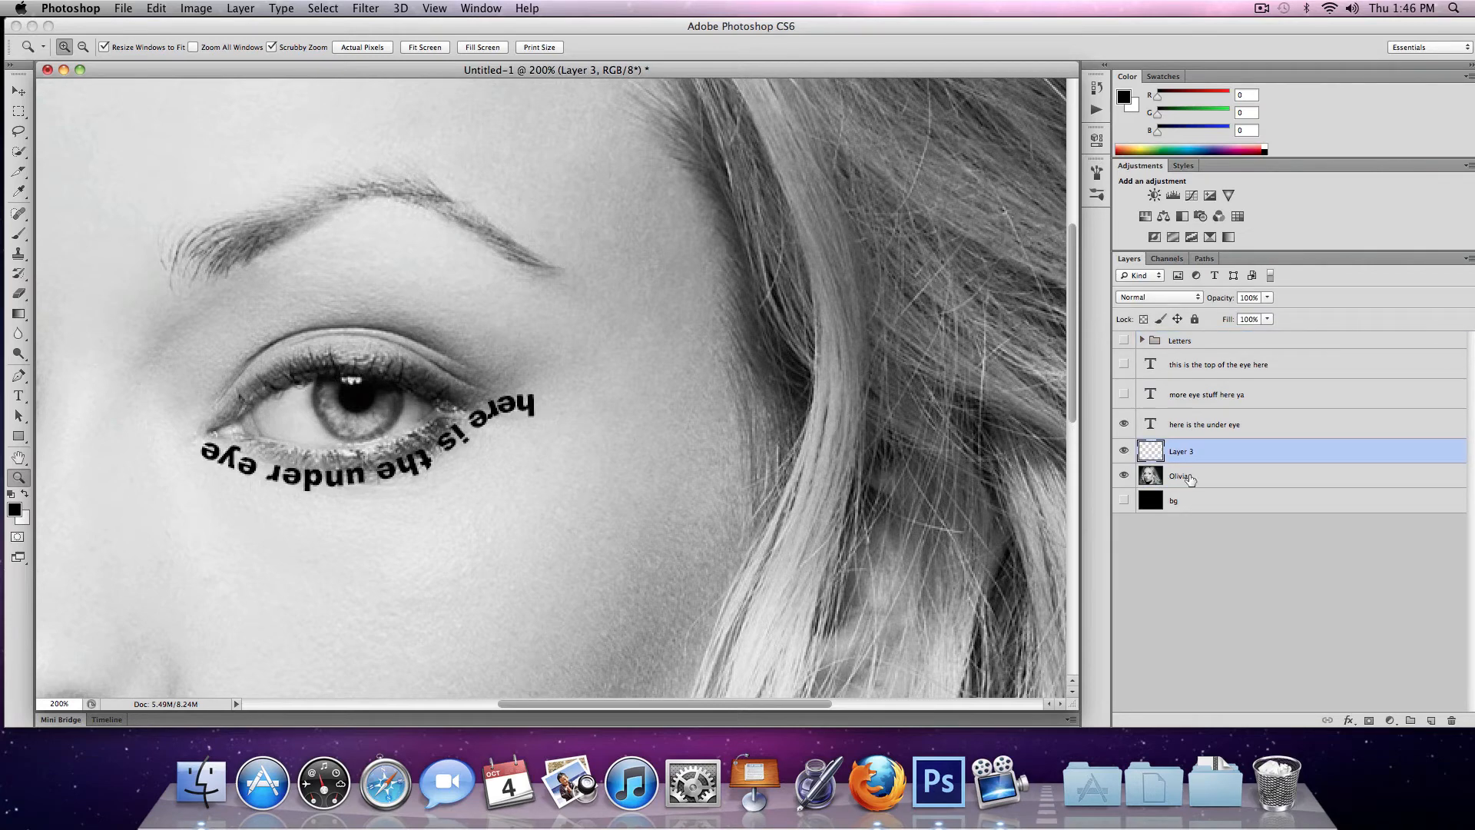
left_click_drag(1168, 450, 1188, 342)
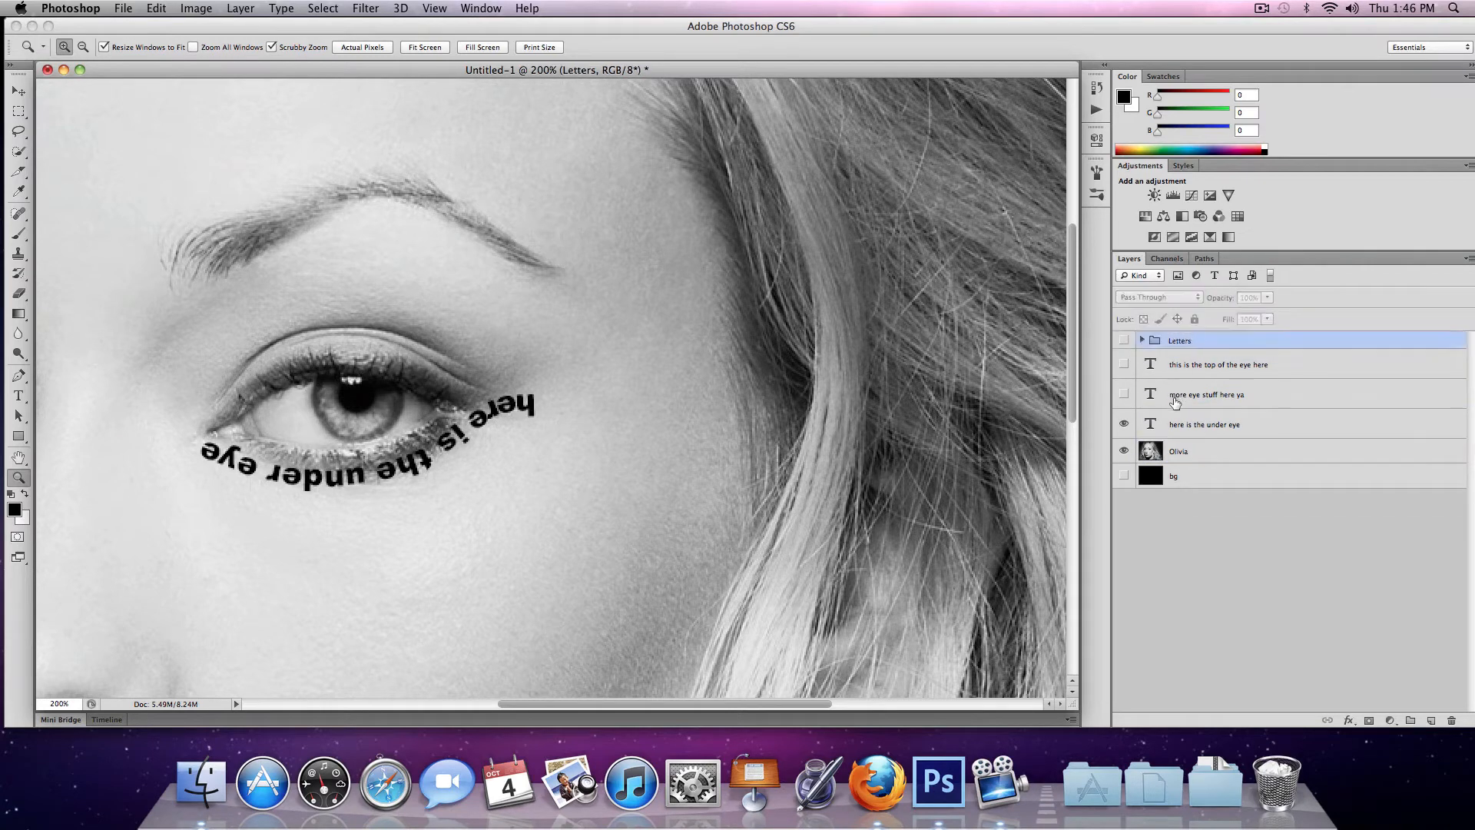
left_click_drag(1194, 422, 1452, 720)
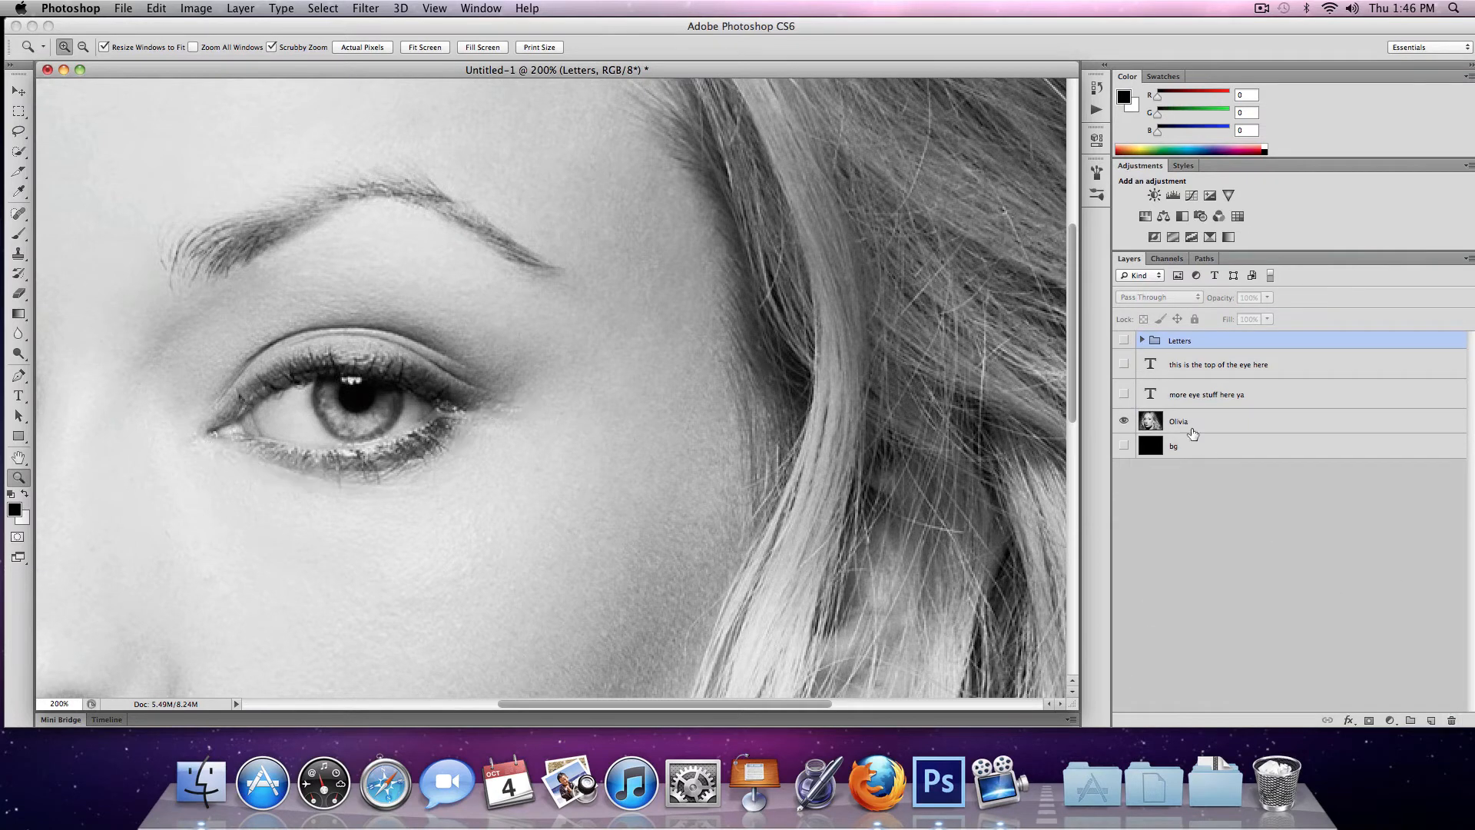
- Copy the Olivia photo inside the "more eye stuff here ya" letters into the Letters group and delete that text layer
left_click(1125, 393)
left_click(1198, 394)
double_click(1152, 396)
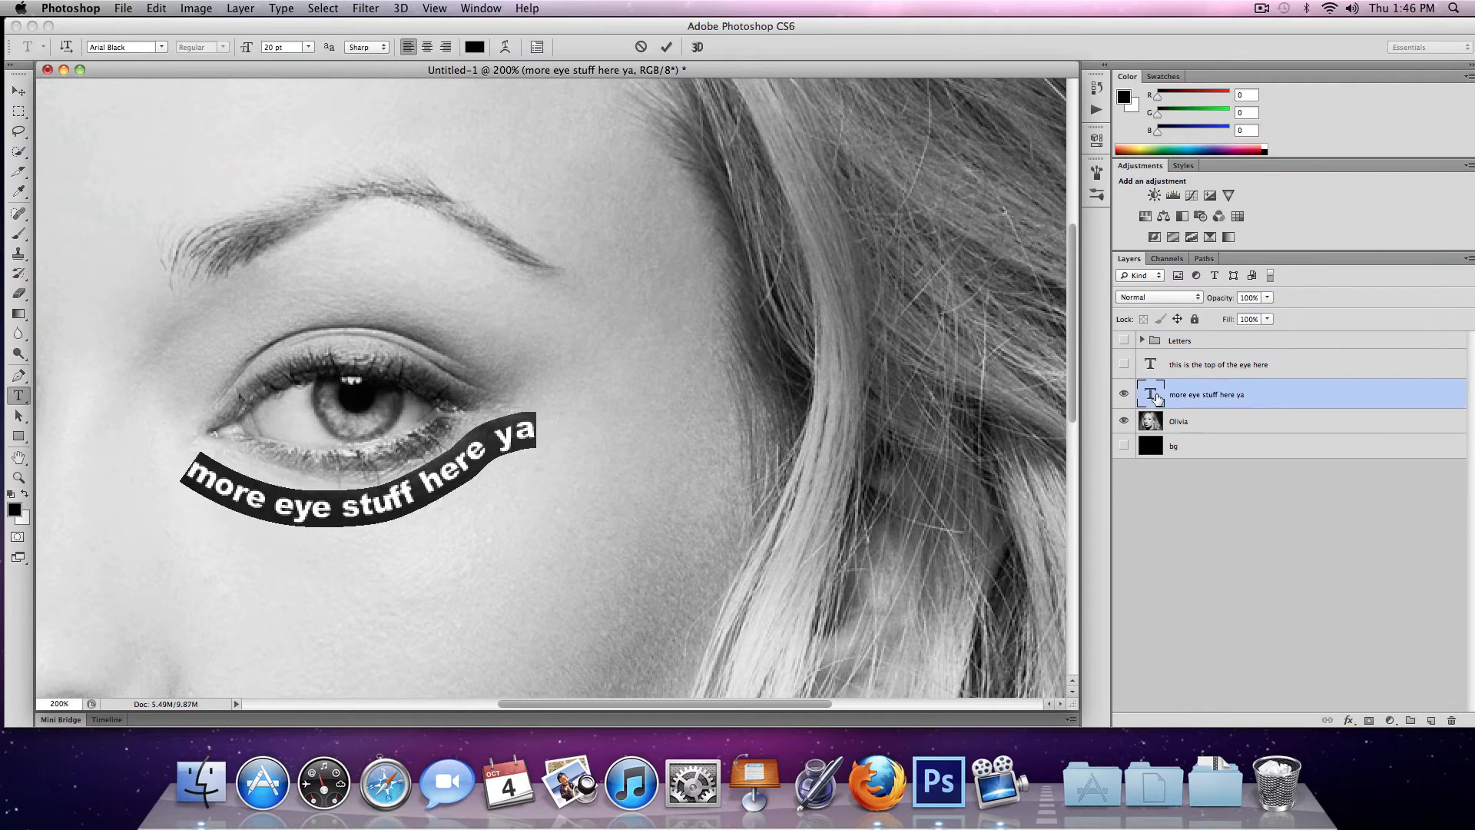
key("Escape")
key("z")
left_click(1150, 422)
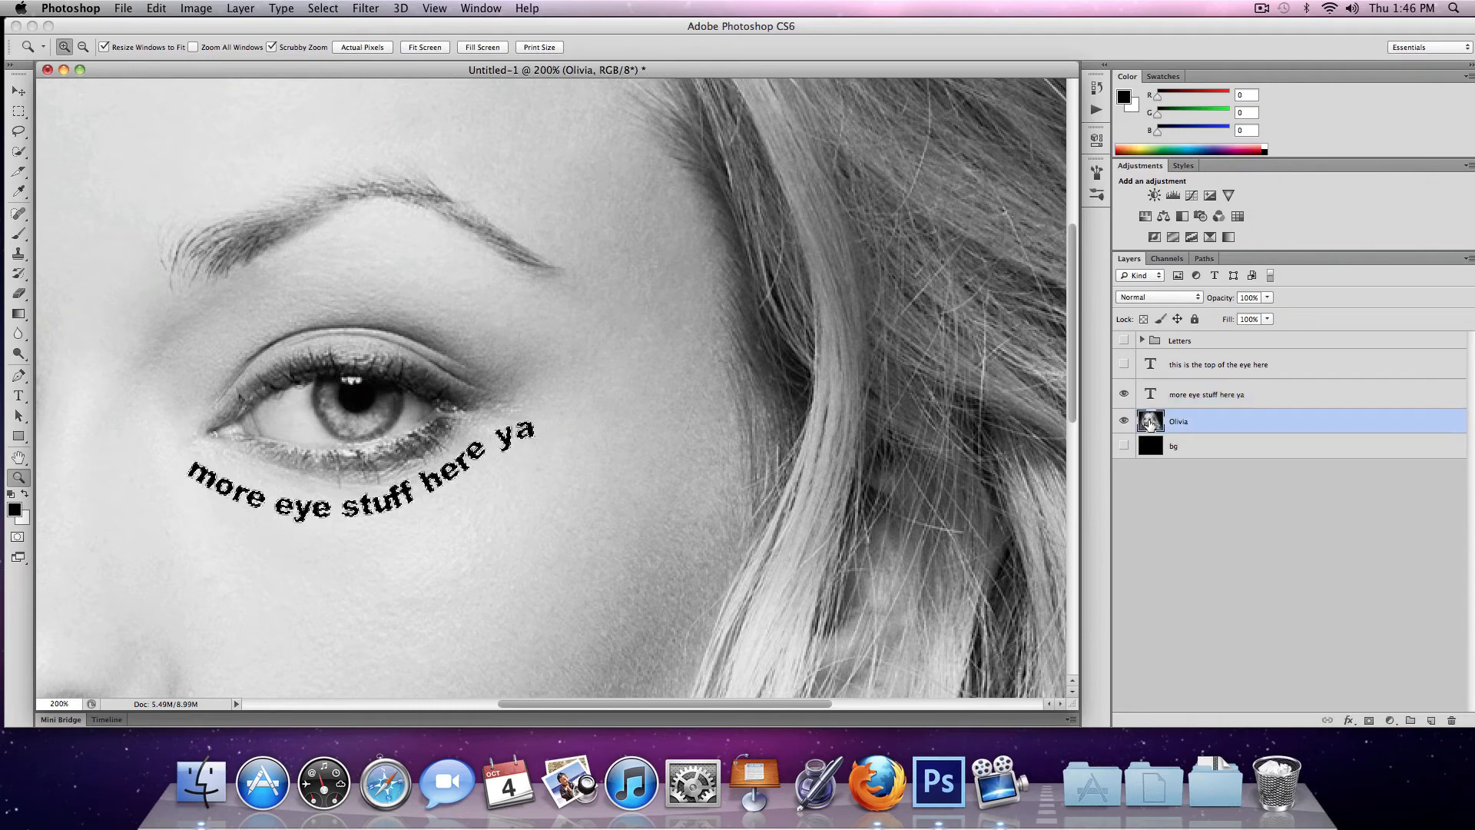
key("alt+shift+super+n")
left_click_drag(1150, 422, 1164, 340)
left_click_drag(1164, 398, 1451, 721)
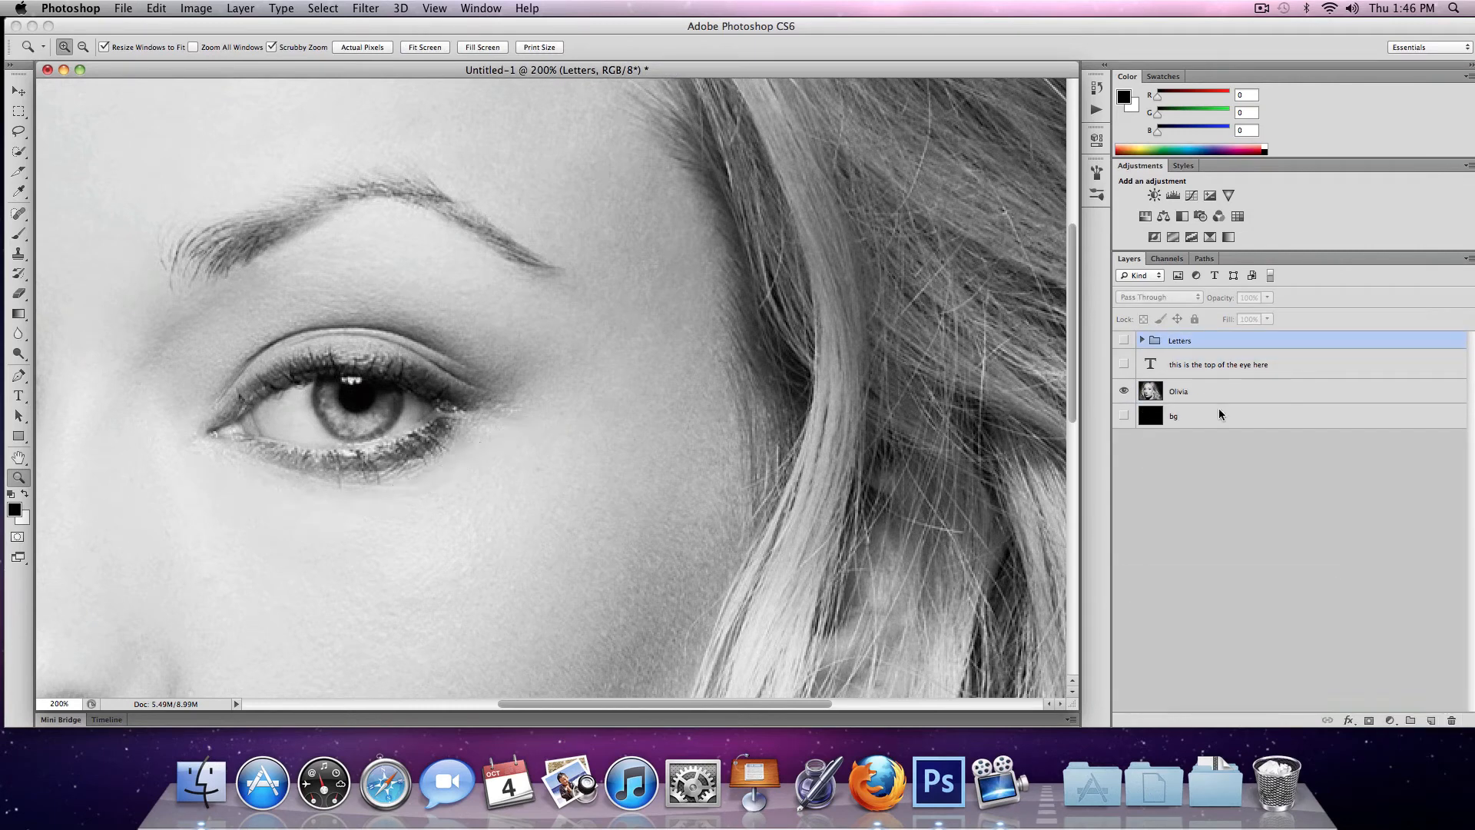
- Copy the Olivia photo inside the "this is the top of the eye here" letters into the Letters group and delete that text layer
left_click(1159, 369)
left_click(1124, 365)
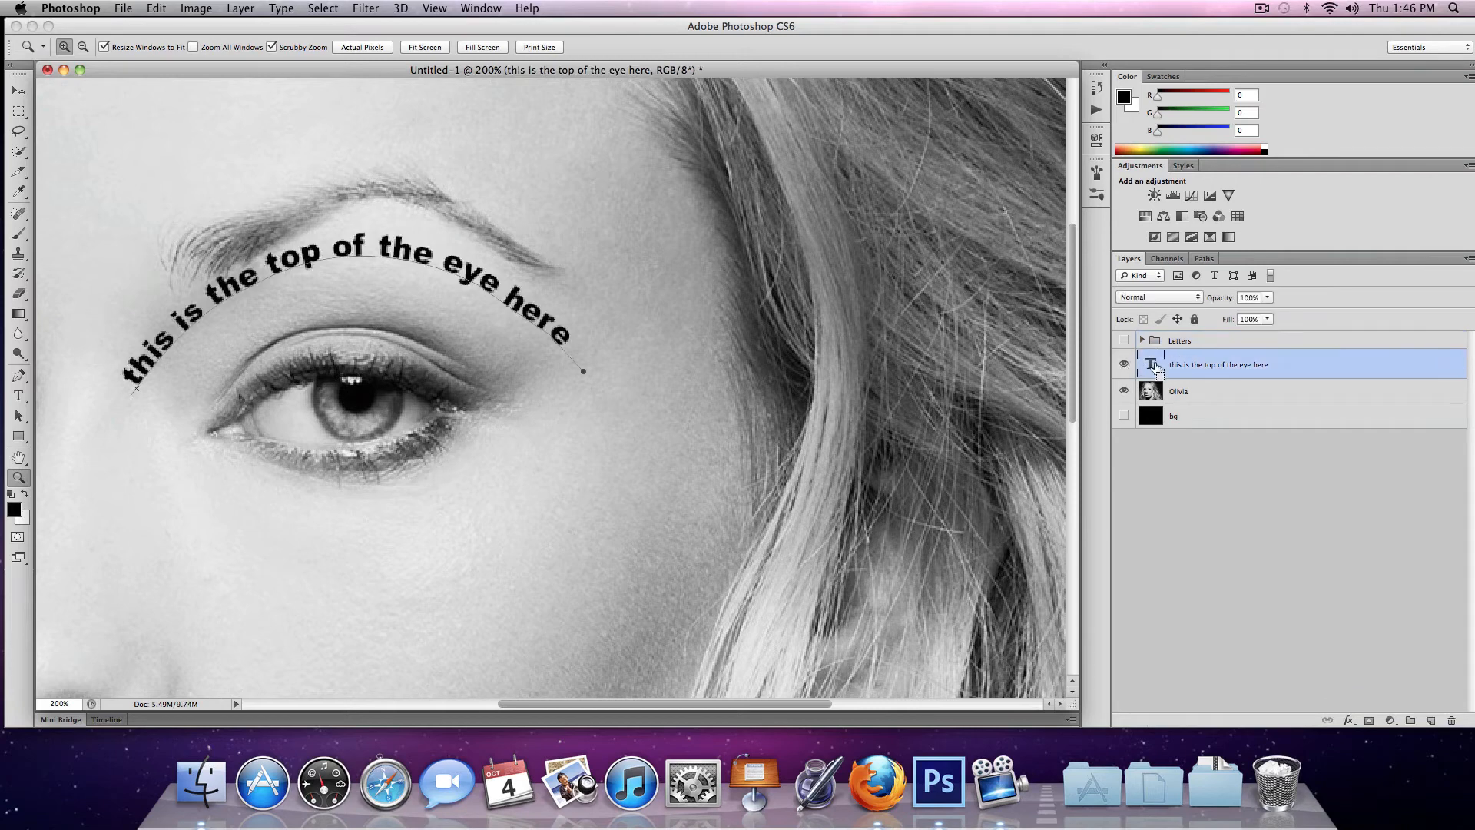
left_click(1151, 372, "super")
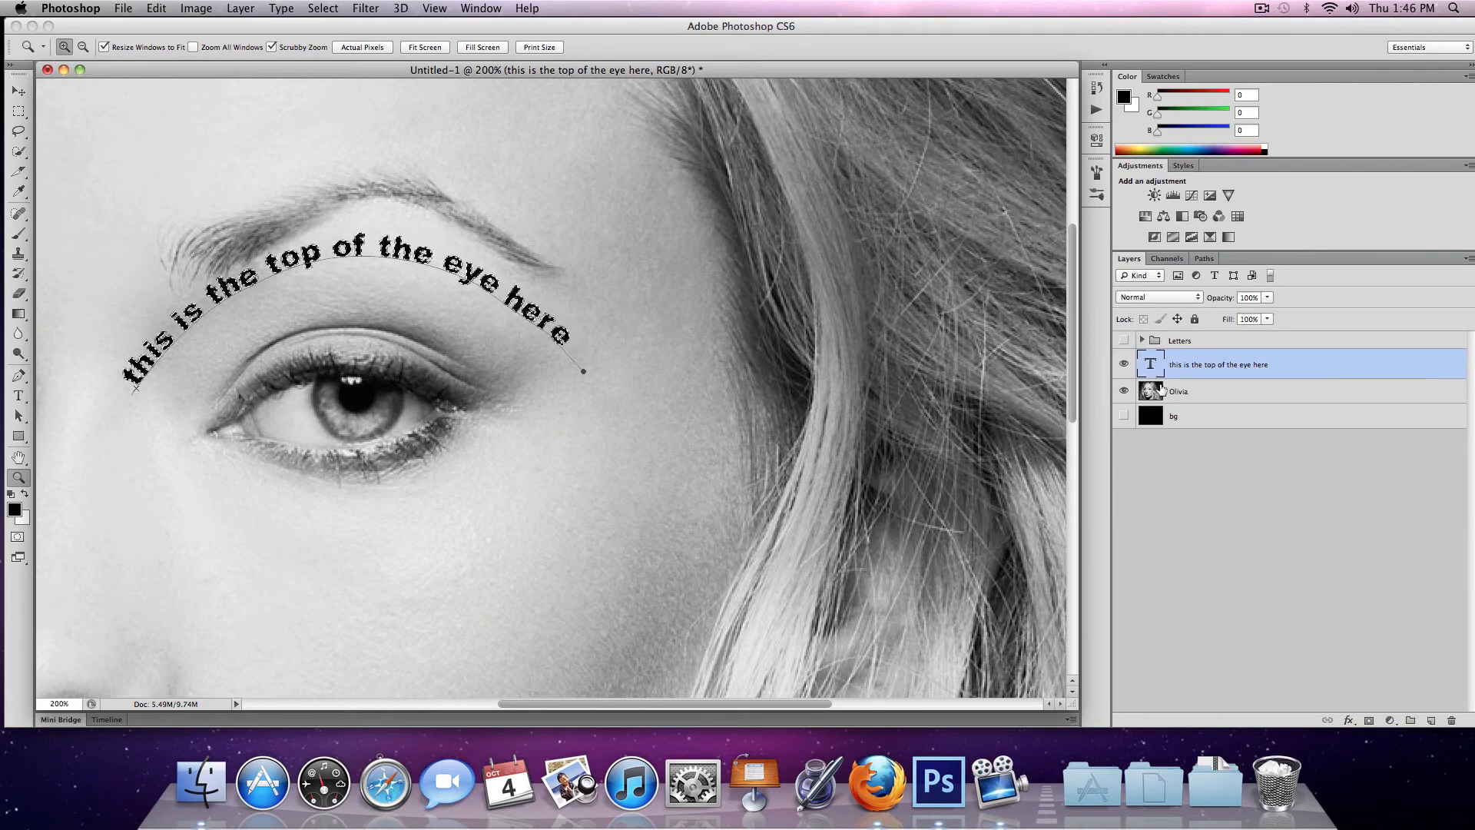
left_click(1159, 390)
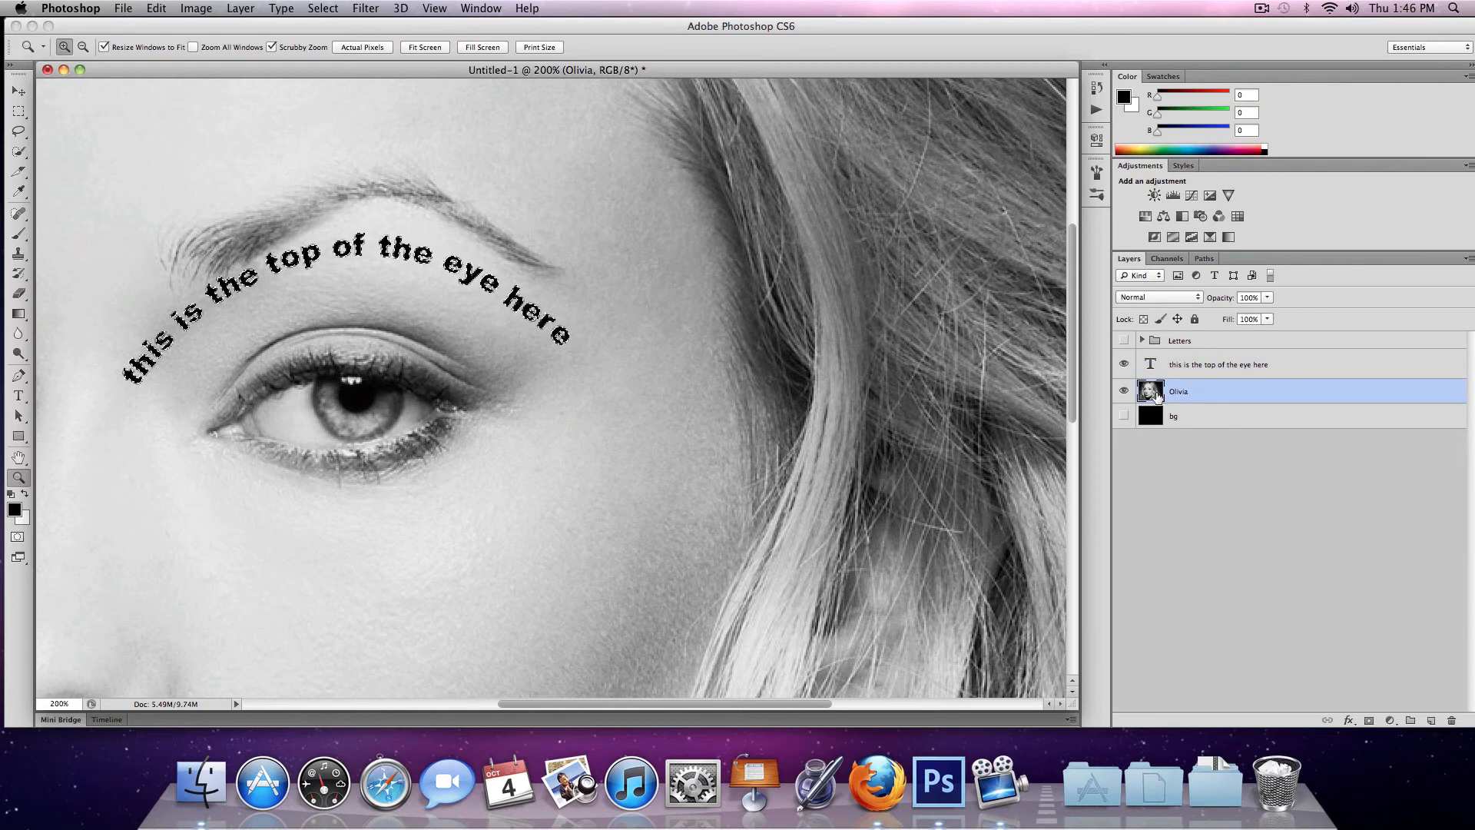
key("super+j")
left_click_drag(1172, 392, 1452, 721)
left_click(1123, 364)
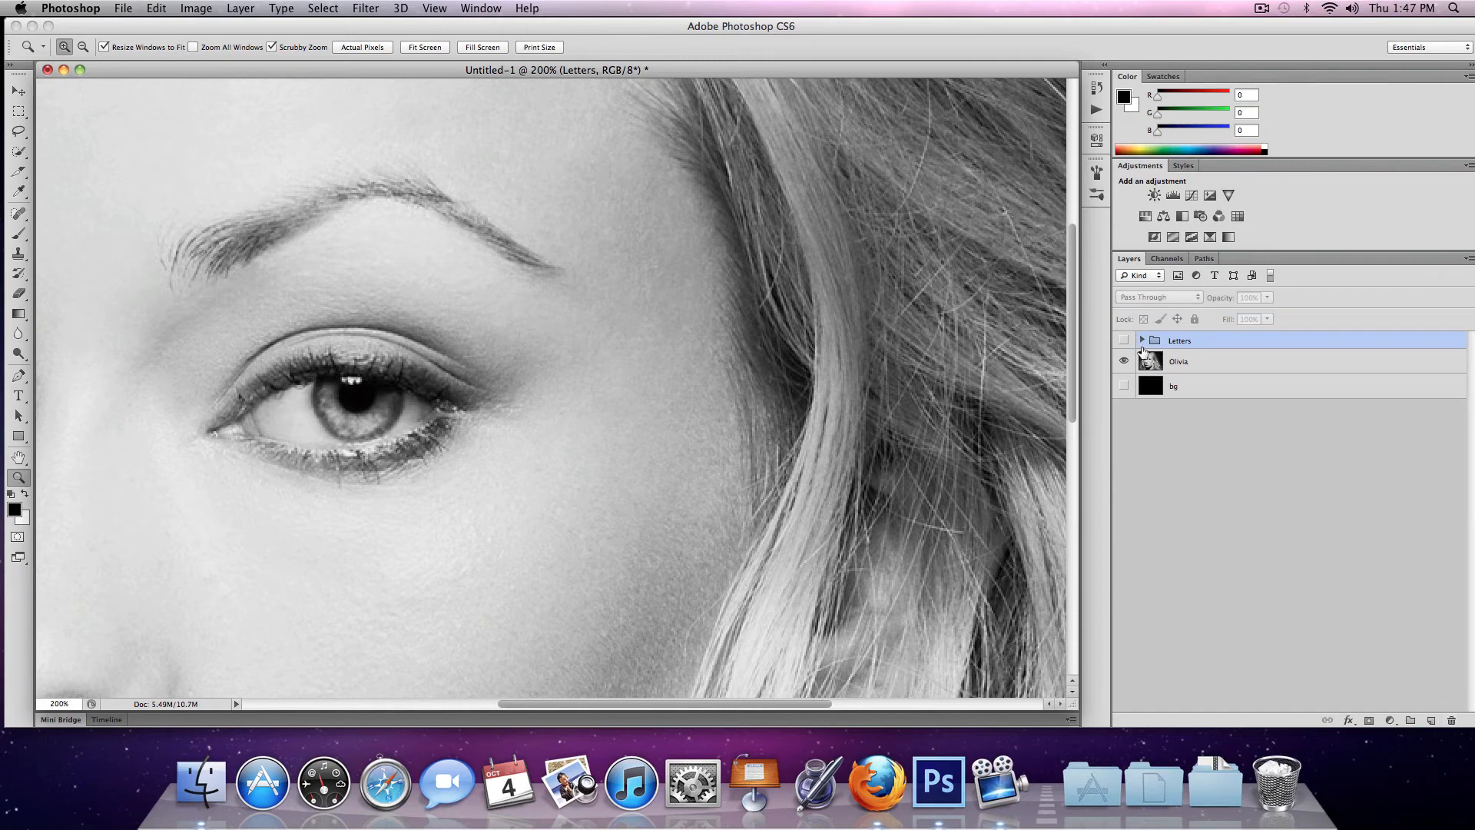
- Hide the Olivia photo layer and show the Letters group over the black bg layer
left_click(1123, 361)
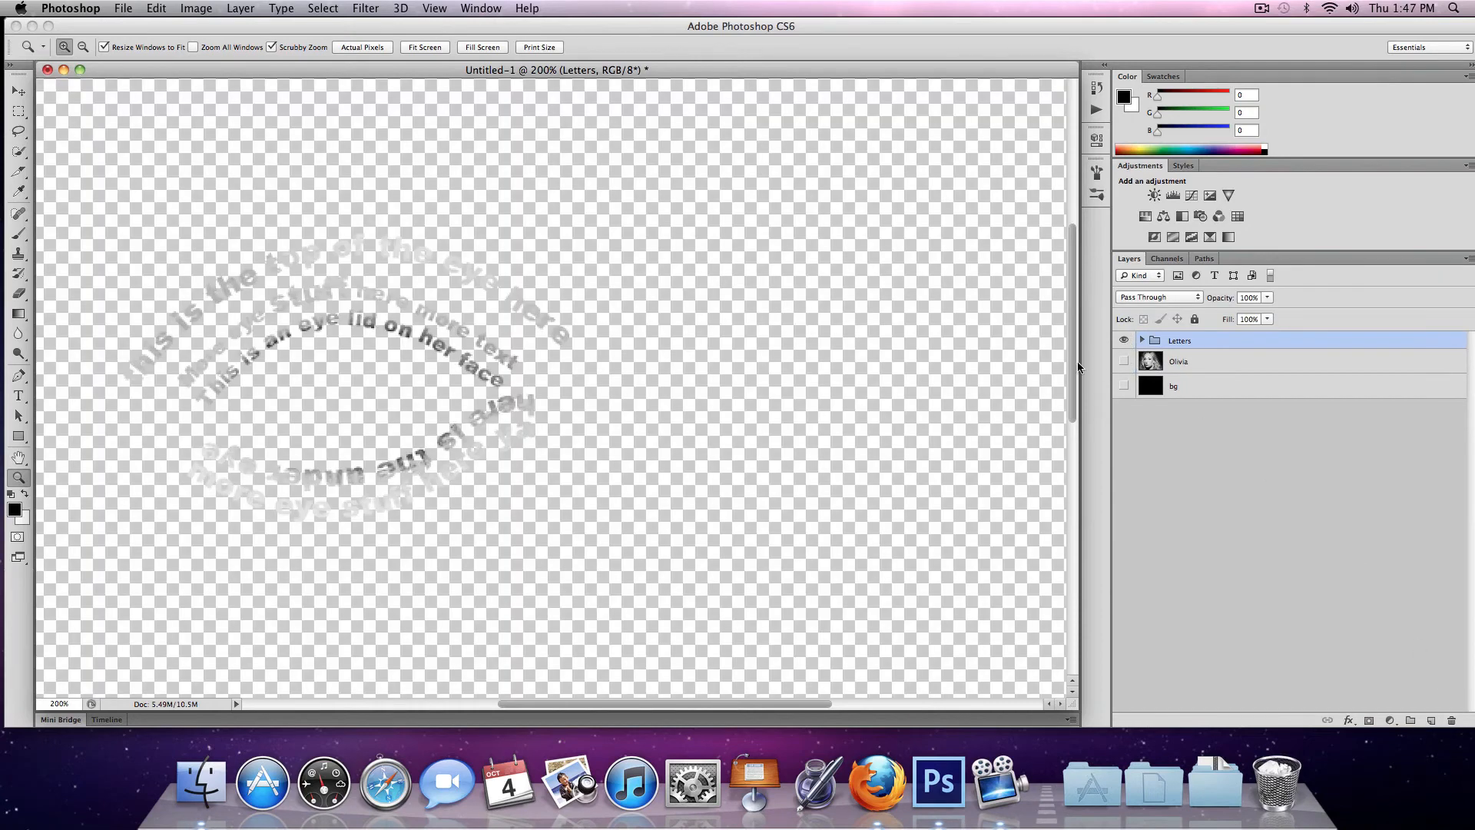
left_click(1124, 386)
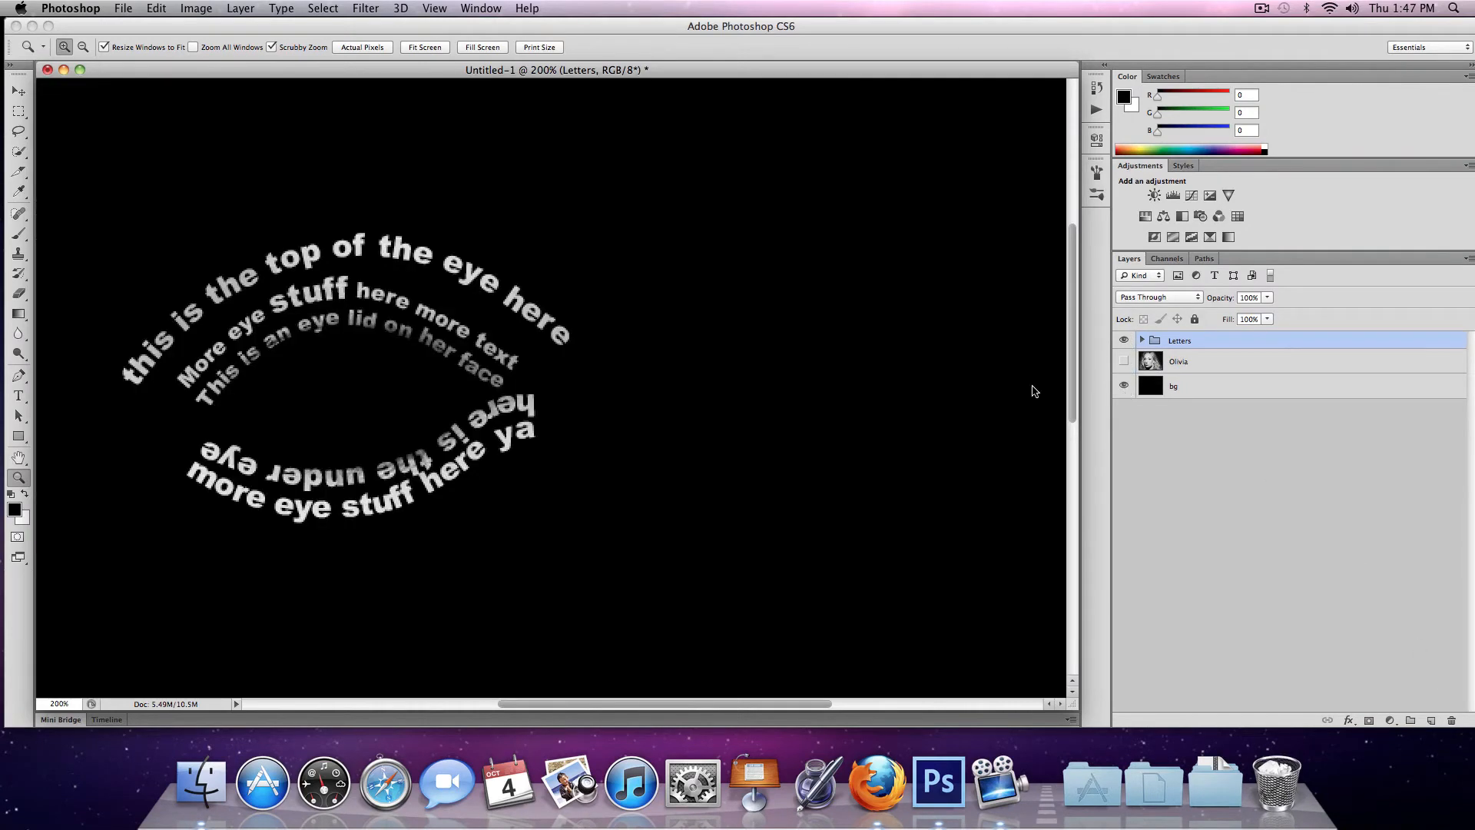
left_click(505, 411, "alt")
left_click(376, 342)
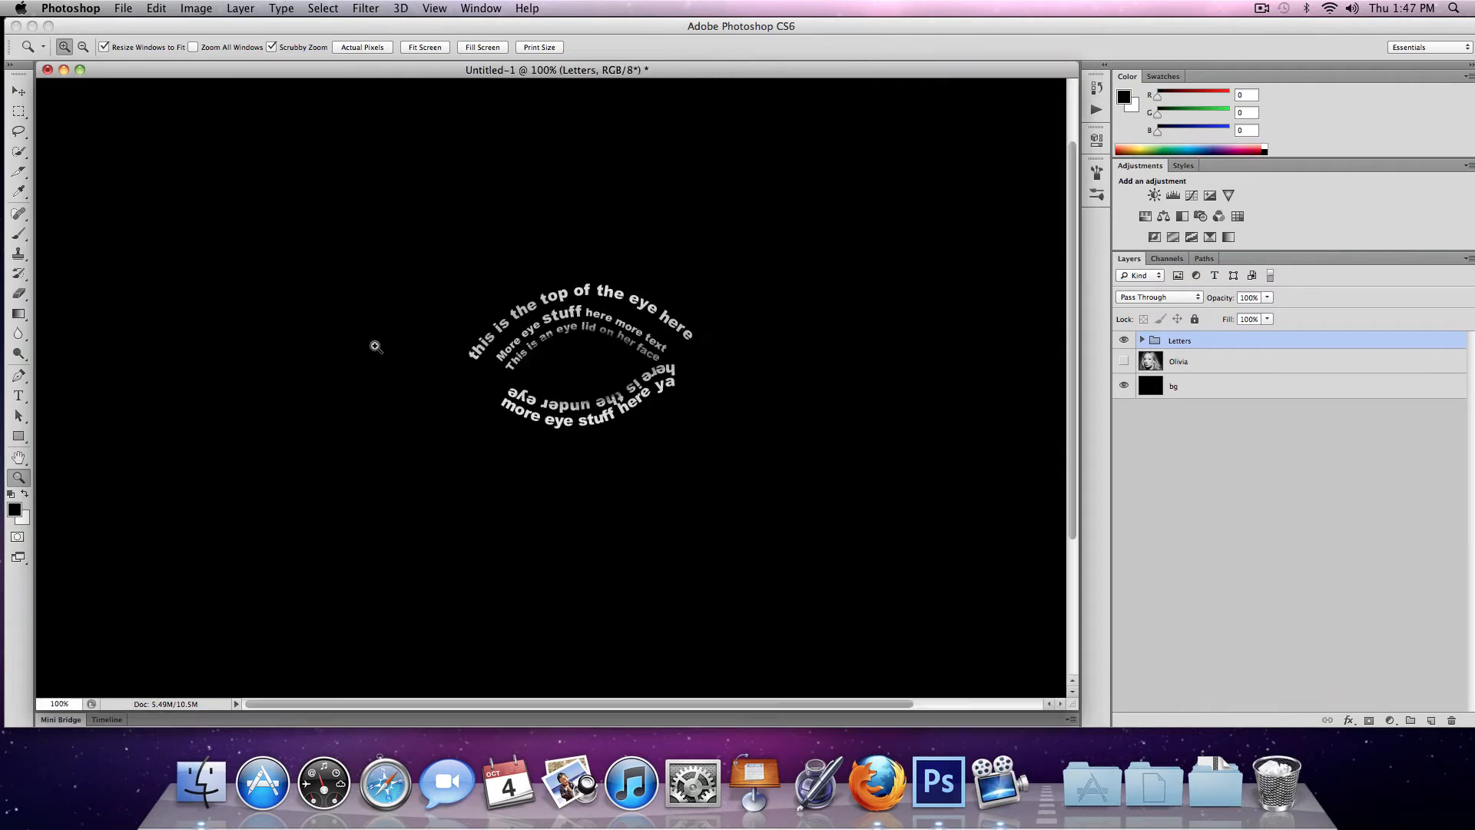
- Examine the photo-filled eye lettering on the black background up close and at full-canvas size
left_click(568, 381)
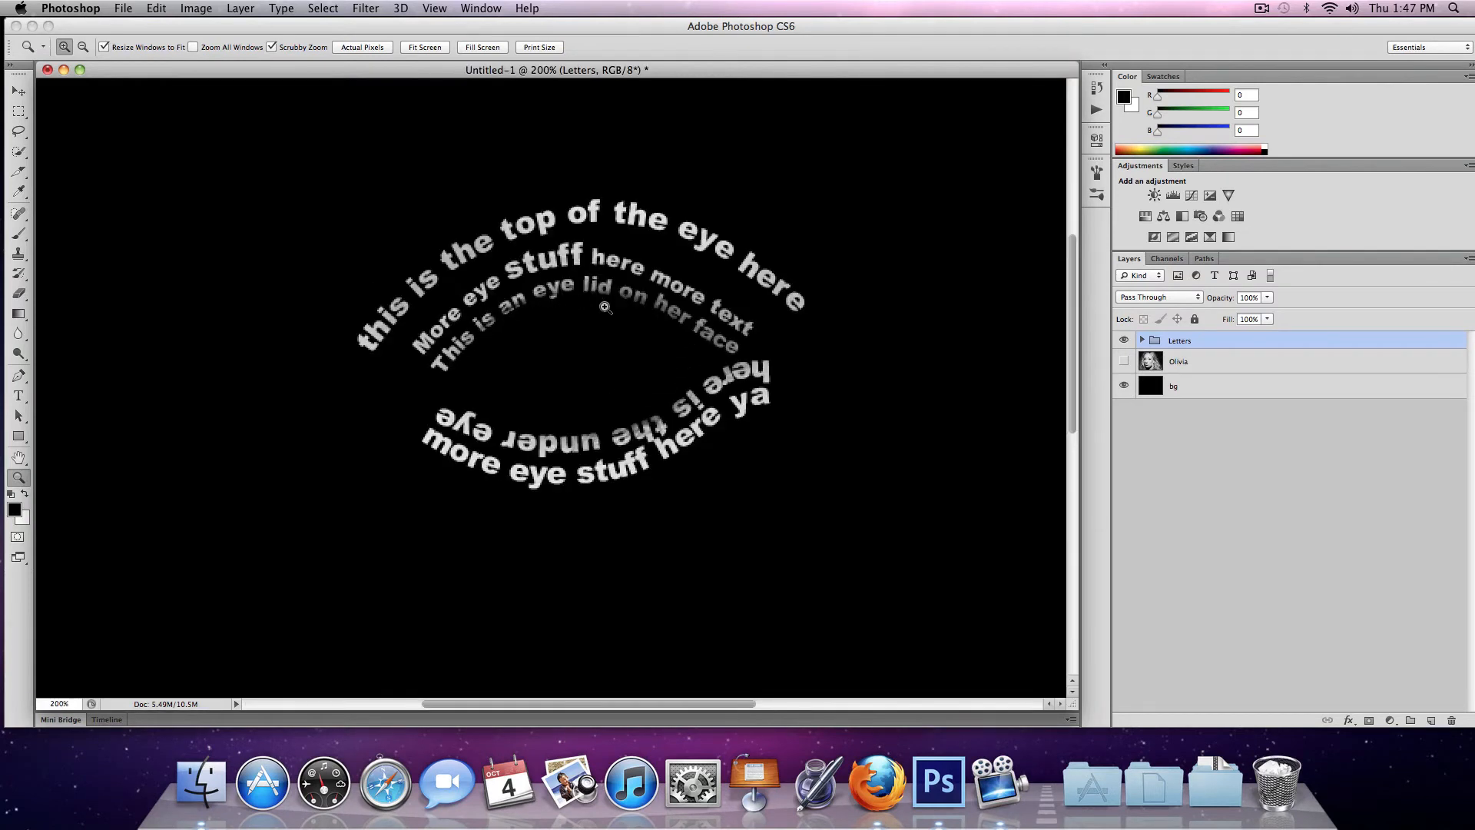
left_click(662, 318, "alt")
left_click(633, 320, "alt")
left_click(494, 352, "alt")
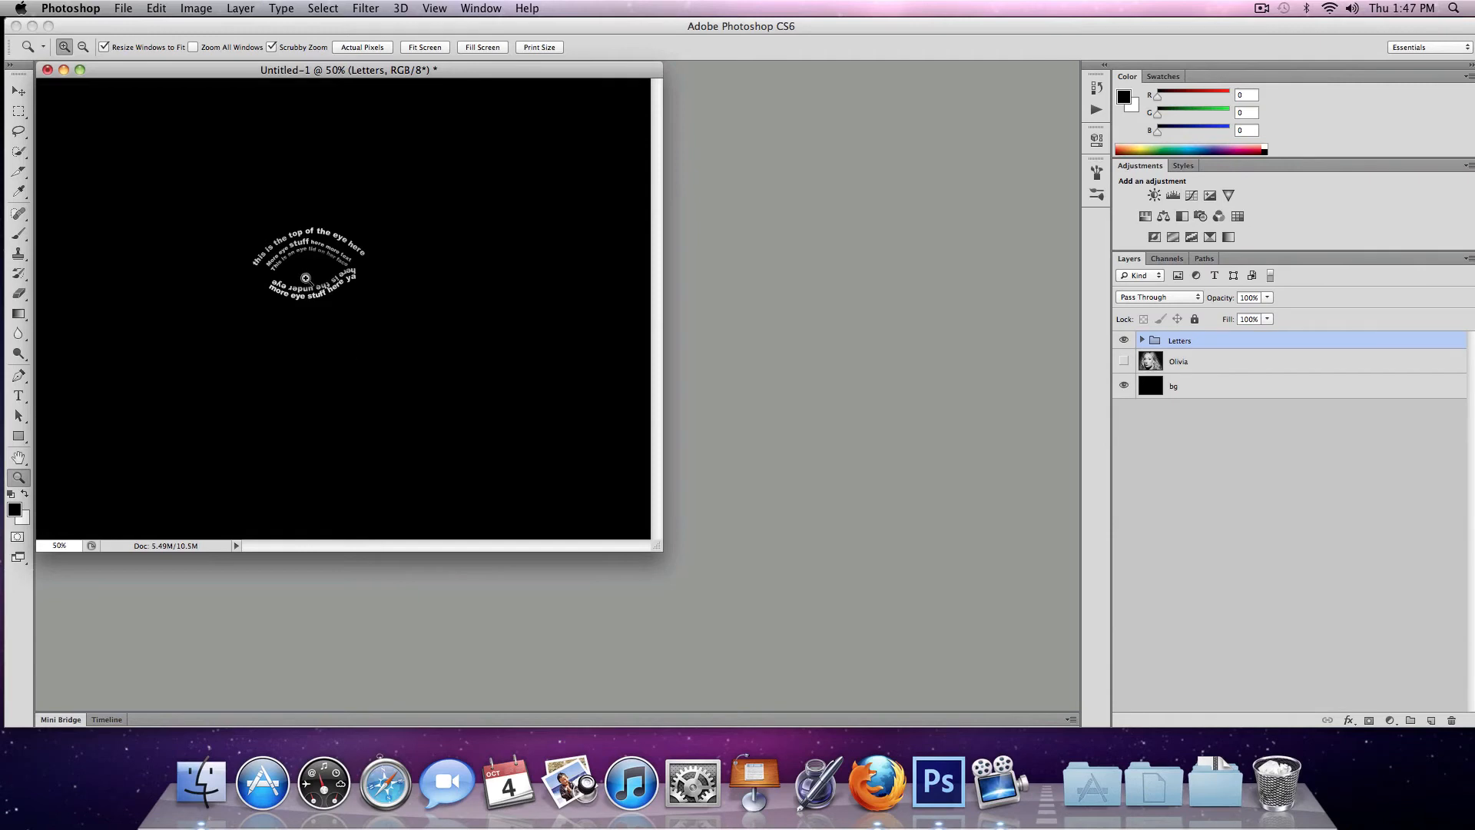
left_click(304, 279)
left_click(428, 313)
left_click(519, 411)
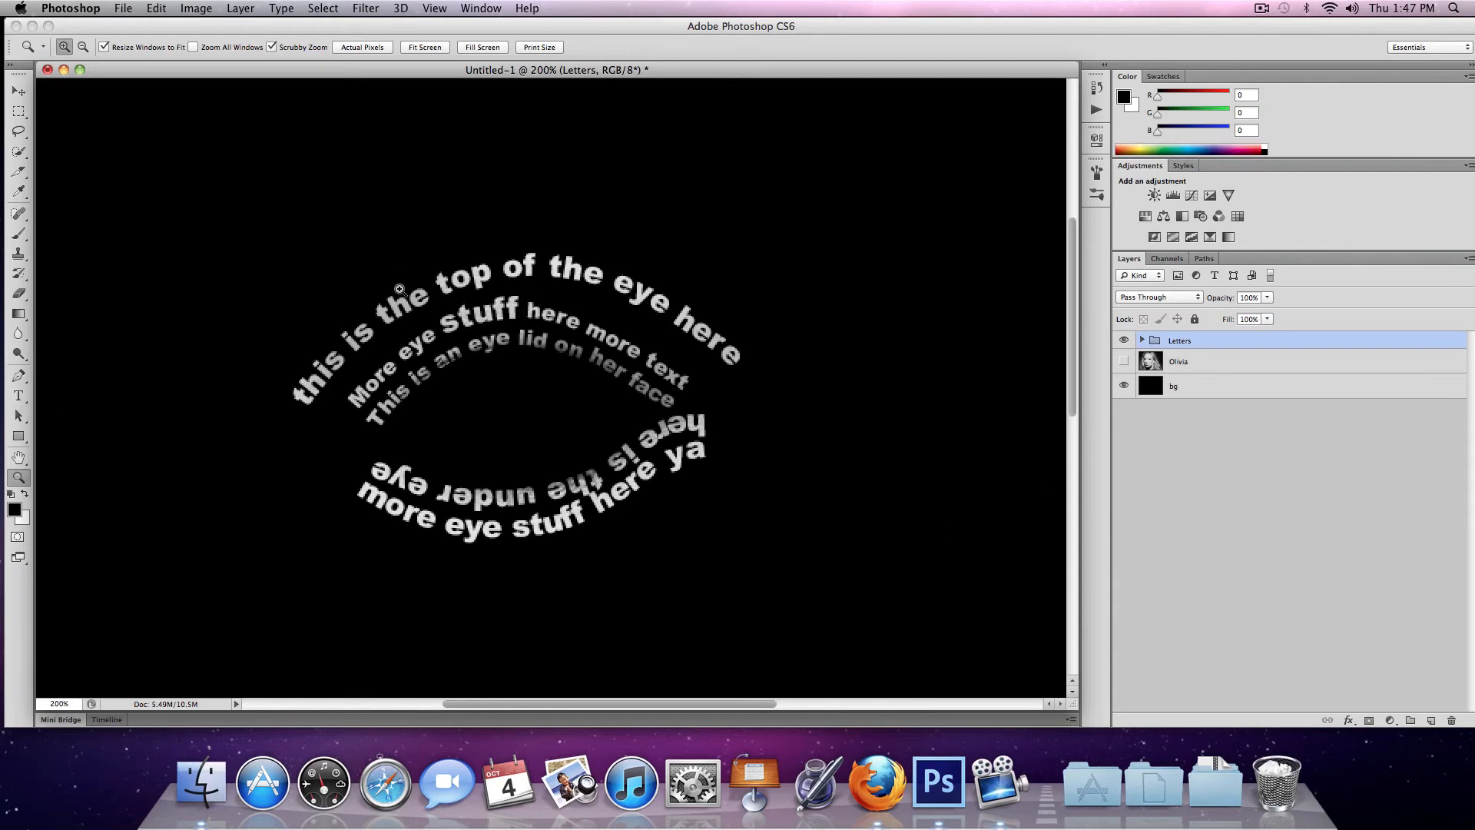
left_click(554, 316, "alt")
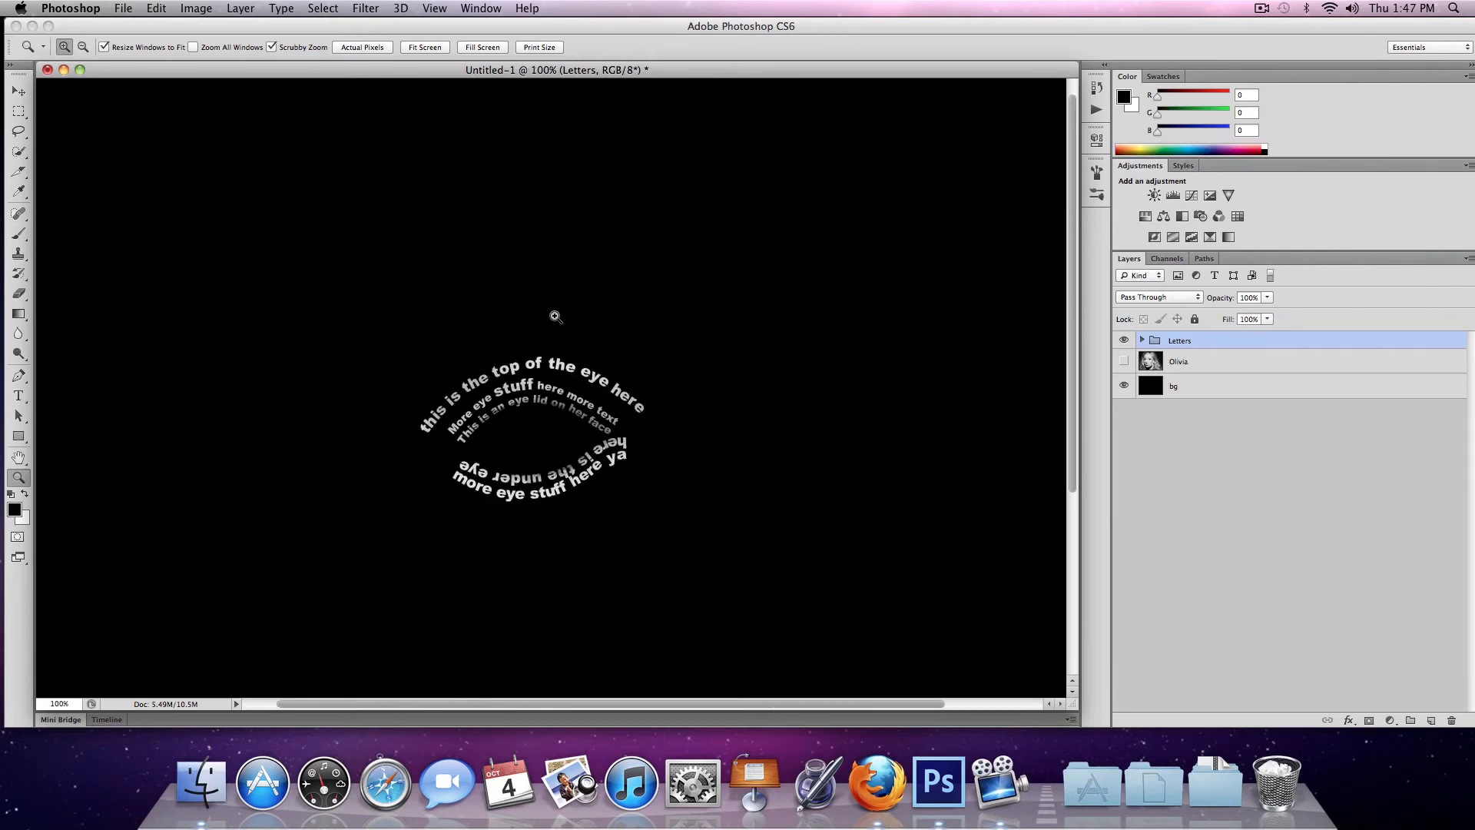
left_click(554, 316)
scroll(565, 411, "down", 10)
scroll(563, 402, "up", 6)
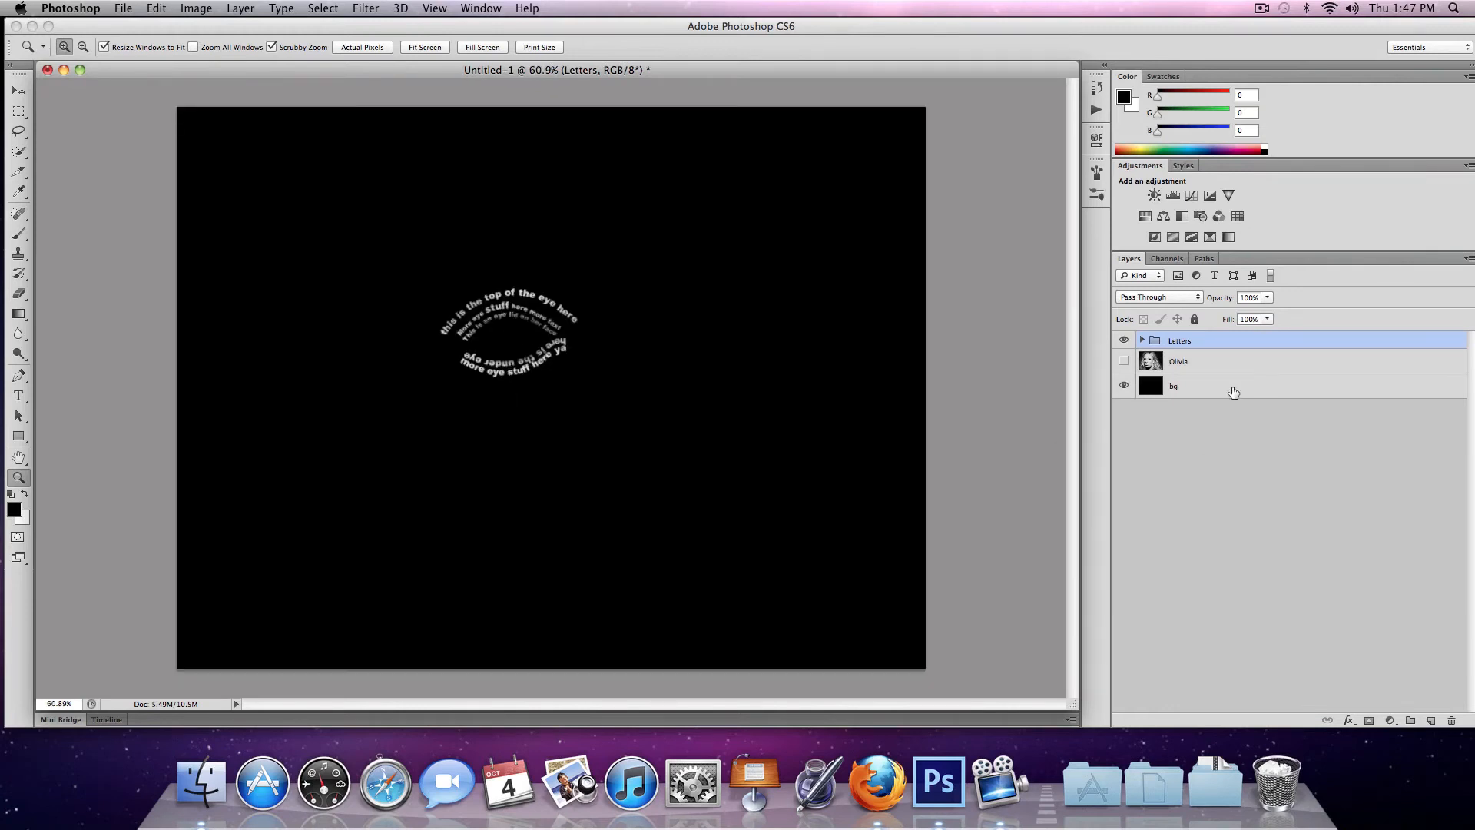
- Delete the Letters group and briefly preview the Olivia photo layer, leaving it hidden
left_click_drag(1259, 348, 1453, 719)
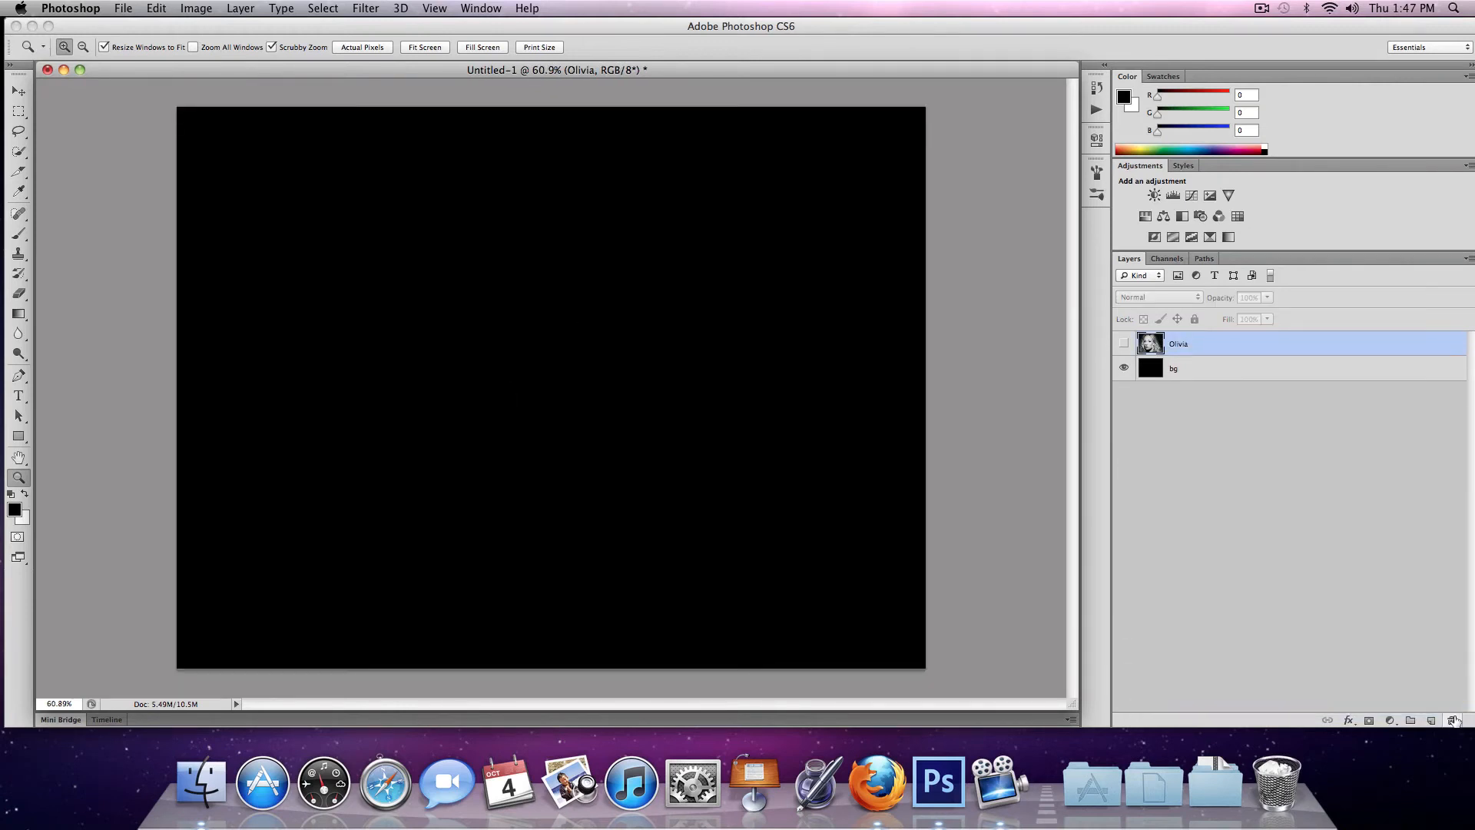
left_click(1123, 343)
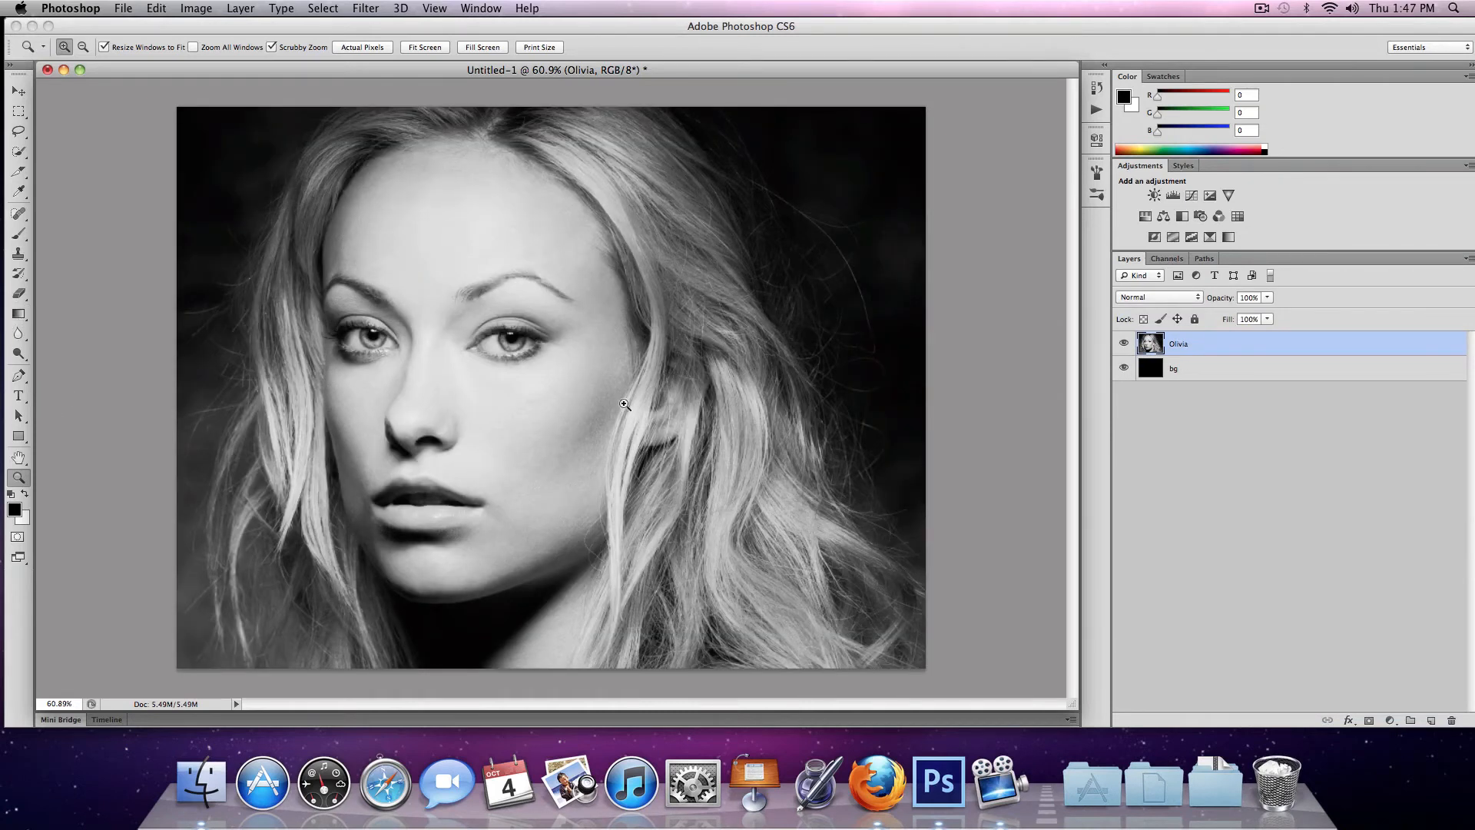
left_click(1125, 345)
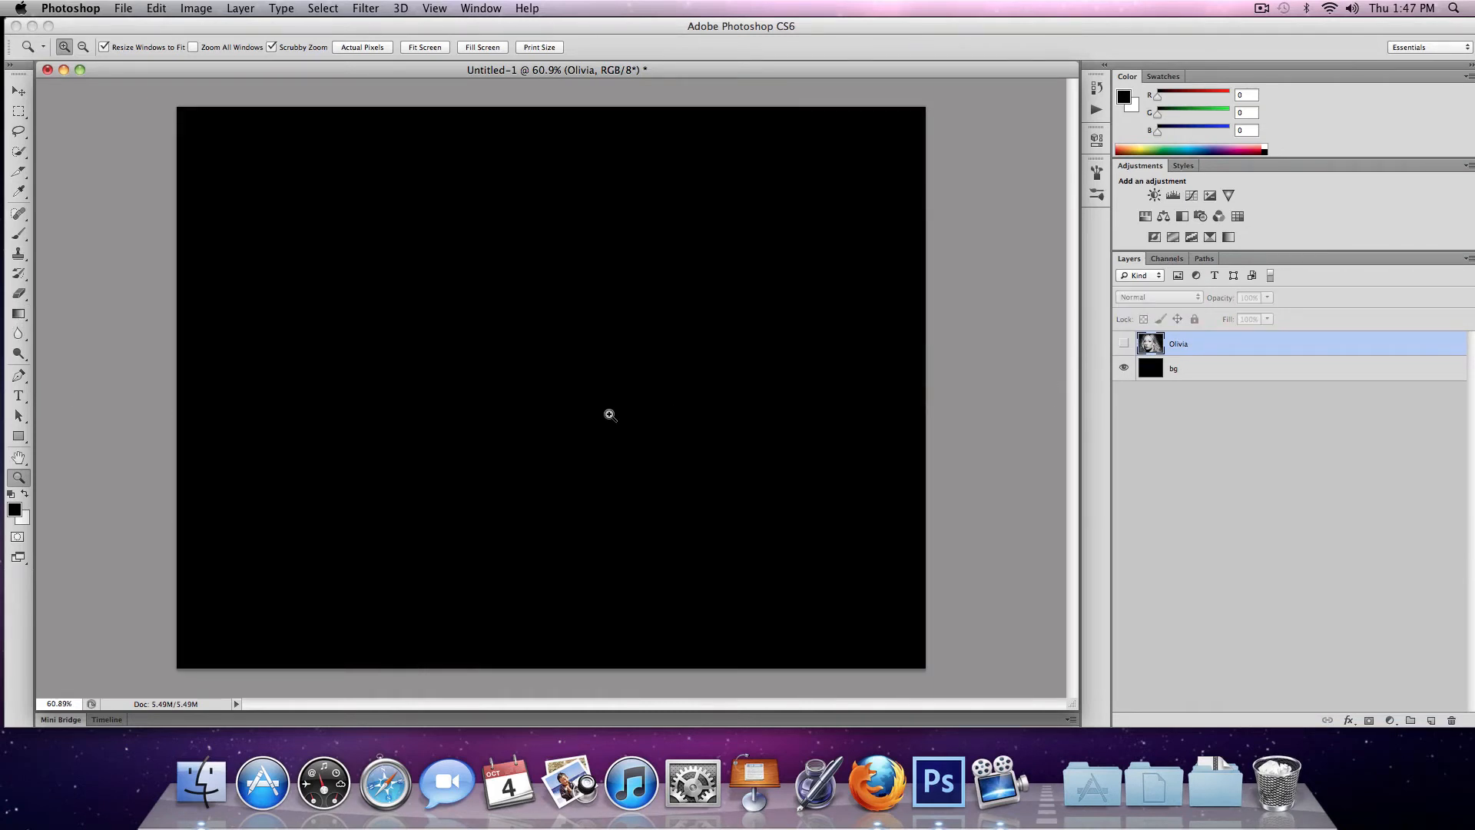
- Add the word "Text" in white Arial Black on the black canvas and move it toward the middle
key("x")
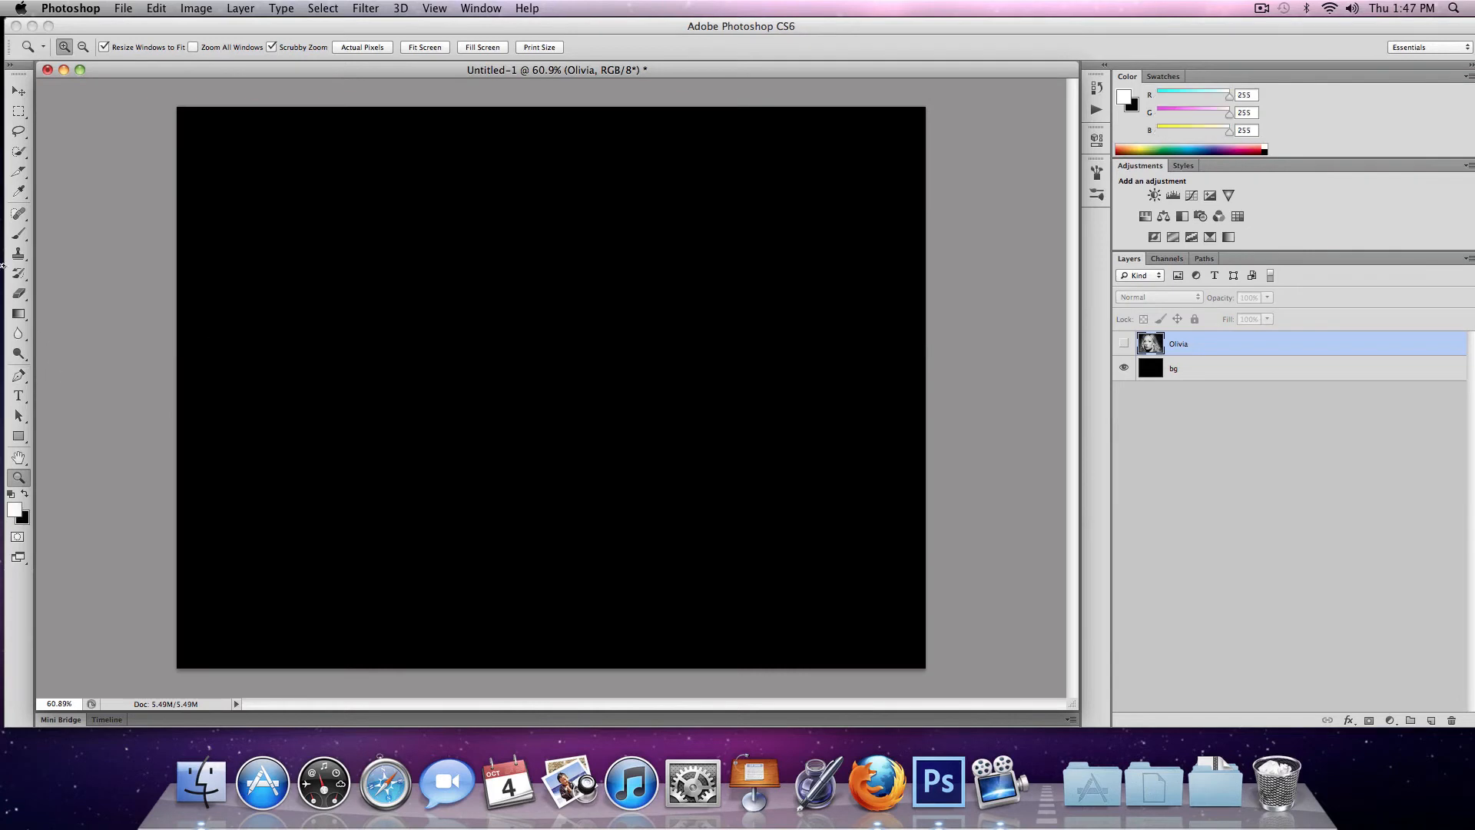
left_click(18, 396)
left_click(412, 331)
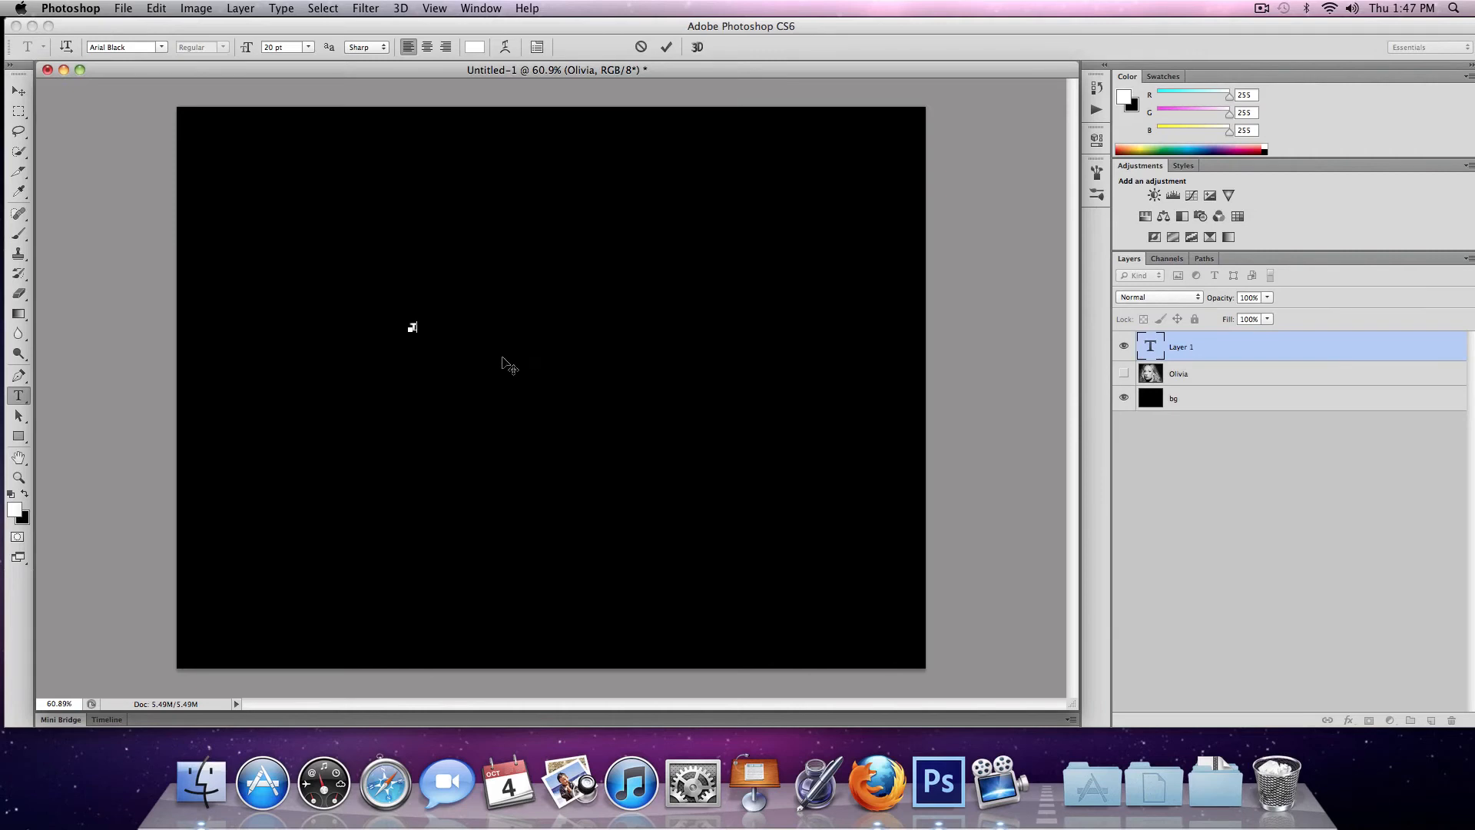
left_click(18, 92)
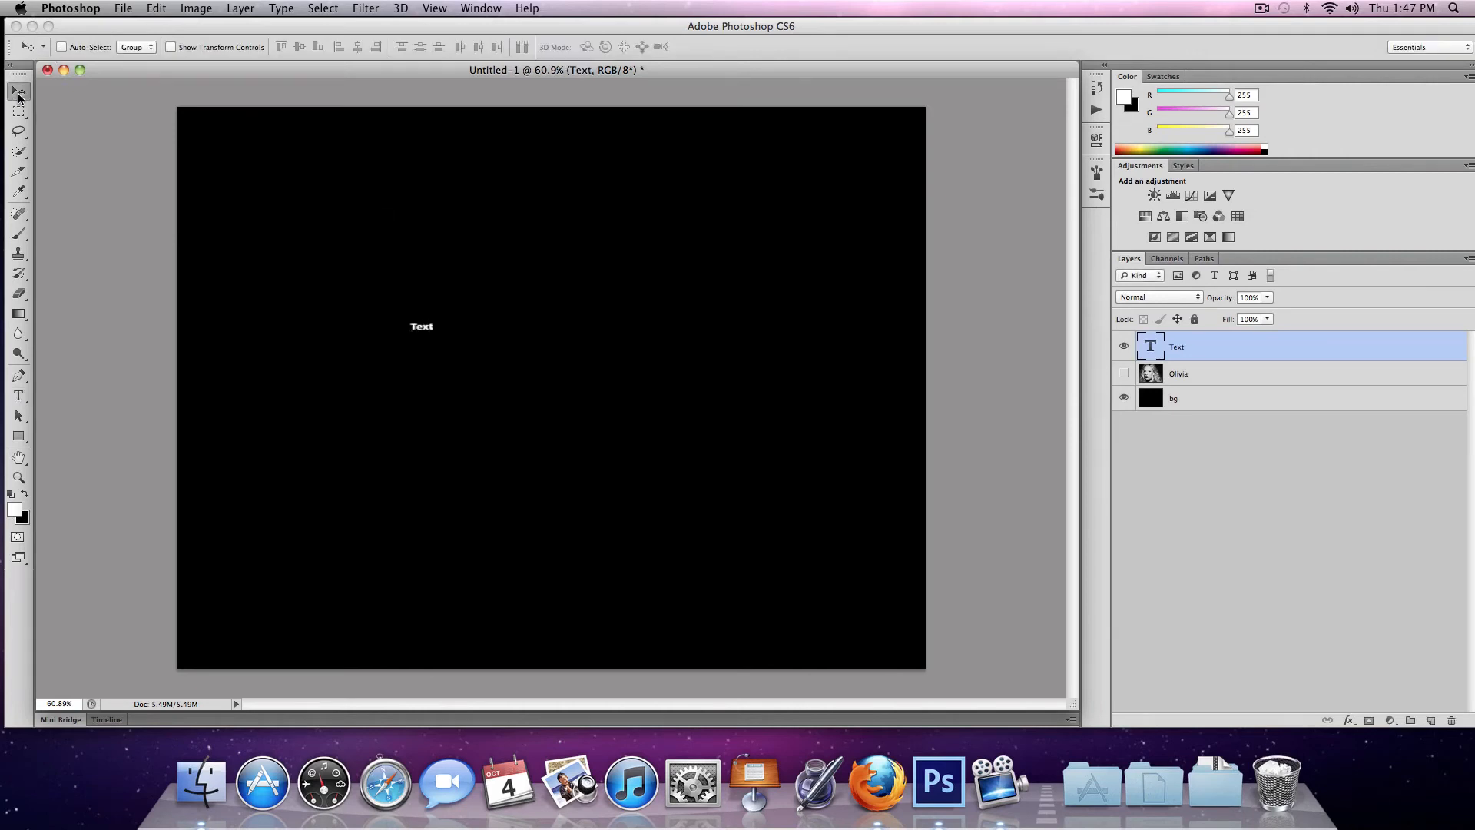
left_click_drag(431, 329, 552, 382)
- Enlarge the word "Text" to 188 pt and centre it on the canvas
key("t")
left_click_drag(249, 52, 341, 57)
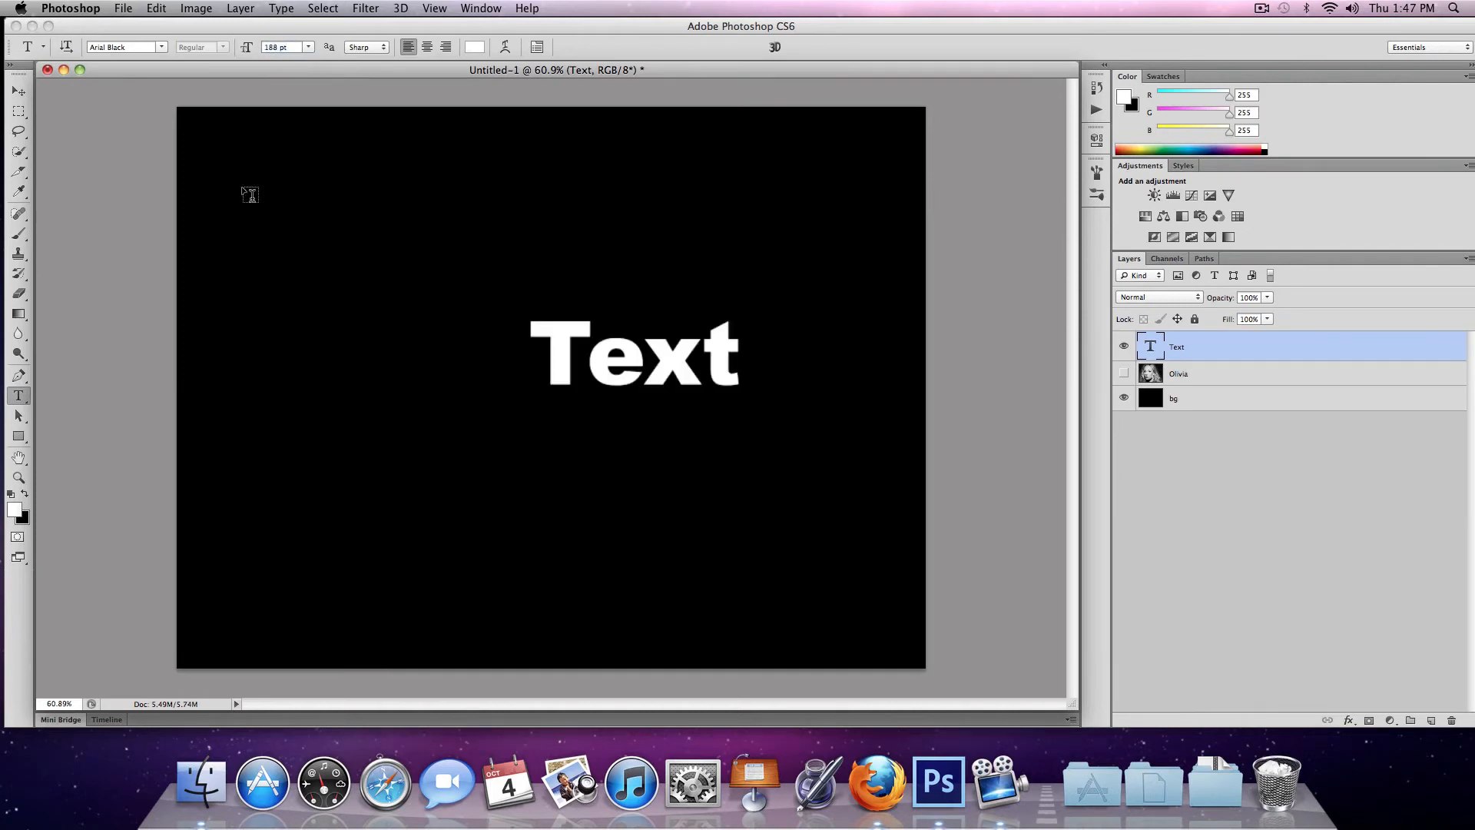
left_click(21, 90)
left_click_drag(674, 359, 578, 384)
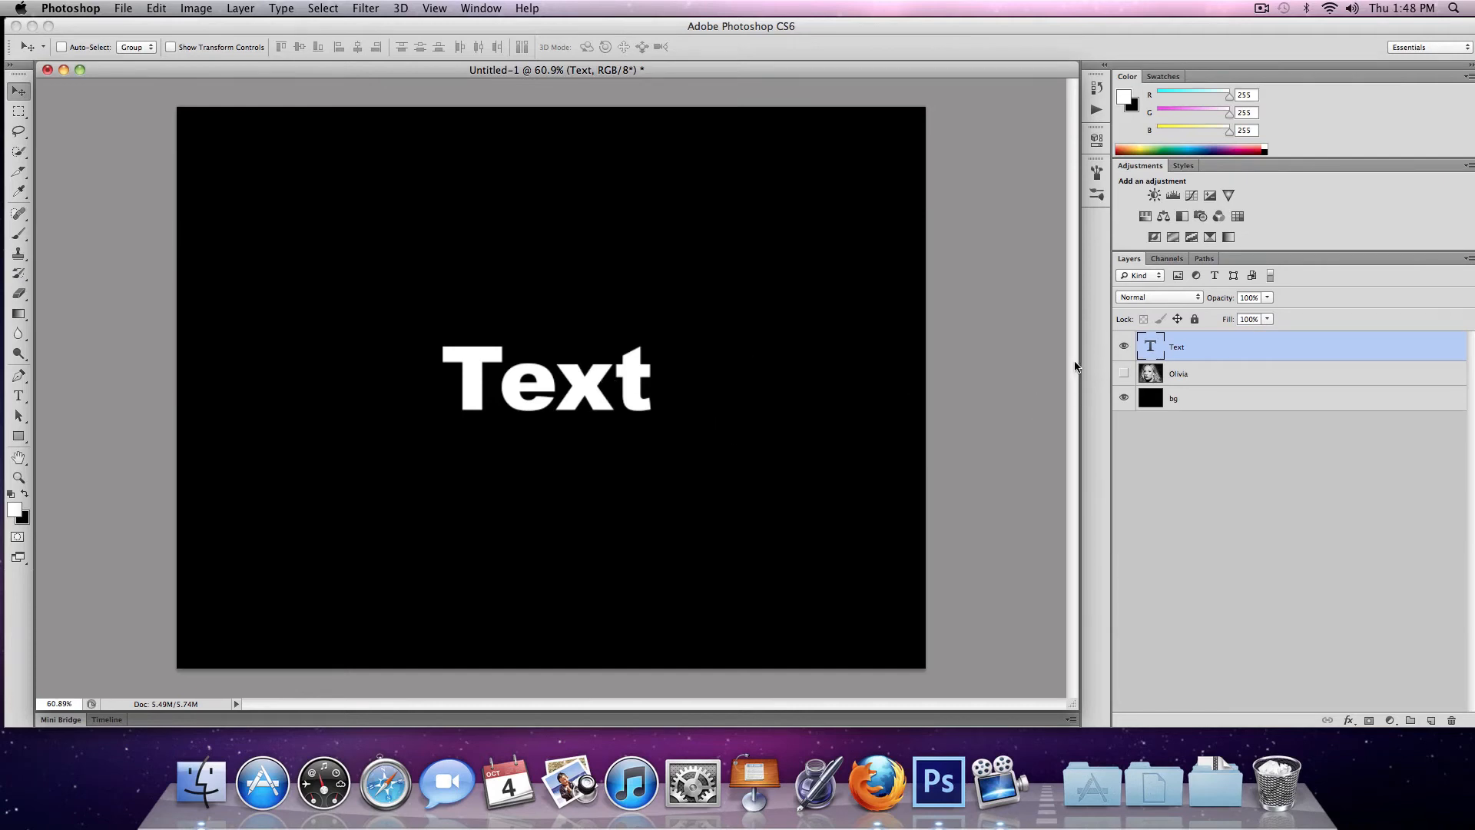
- Copy the selected "Text" letter shapes into a new 445 x 137 pixel RGB document based on the Clipboard preset
left_click(1150, 345, "super")
left_click(123, 7)
left_click(126, 27)
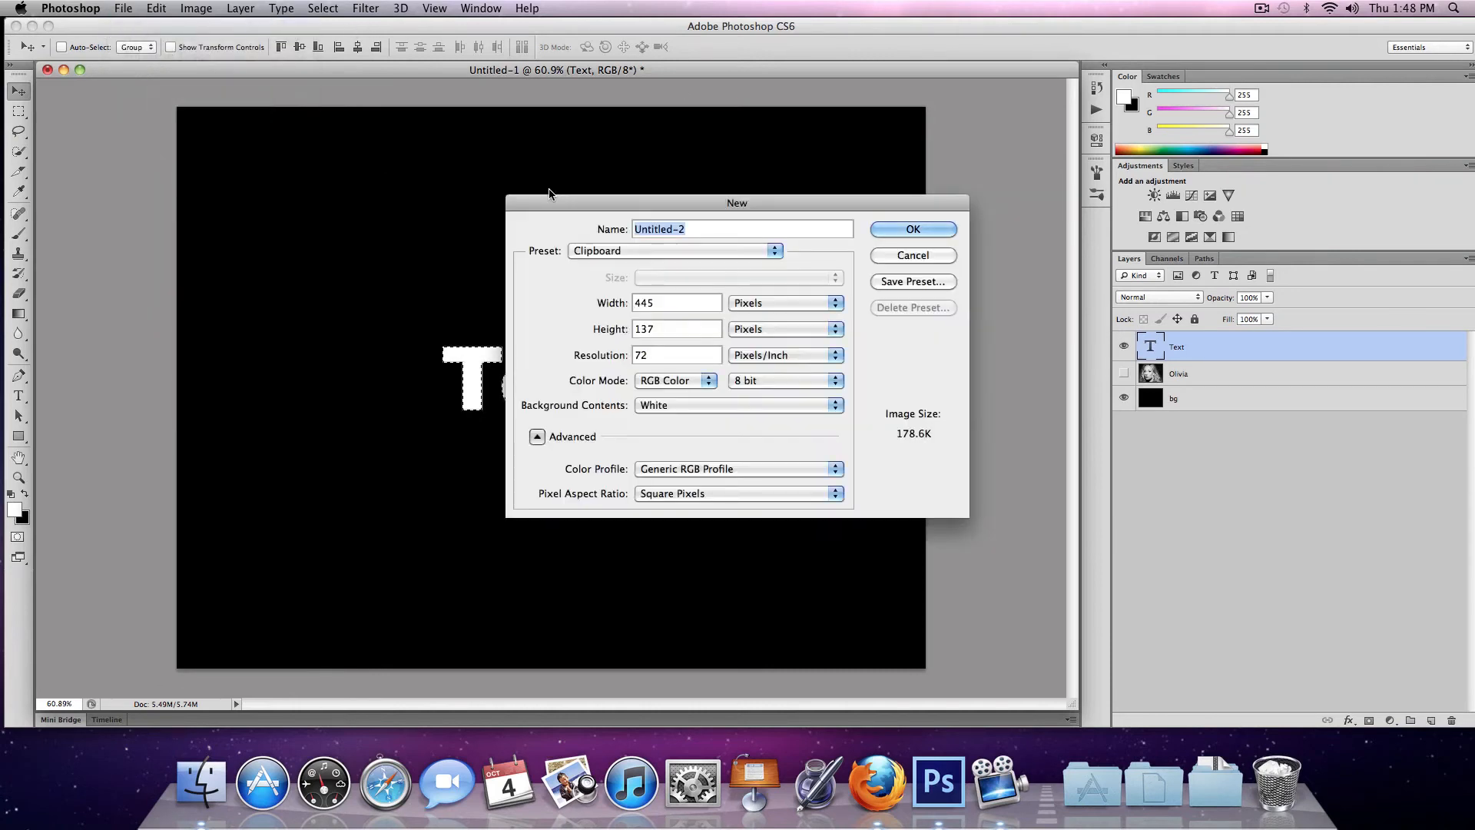
left_click(914, 230)
key("super+v")
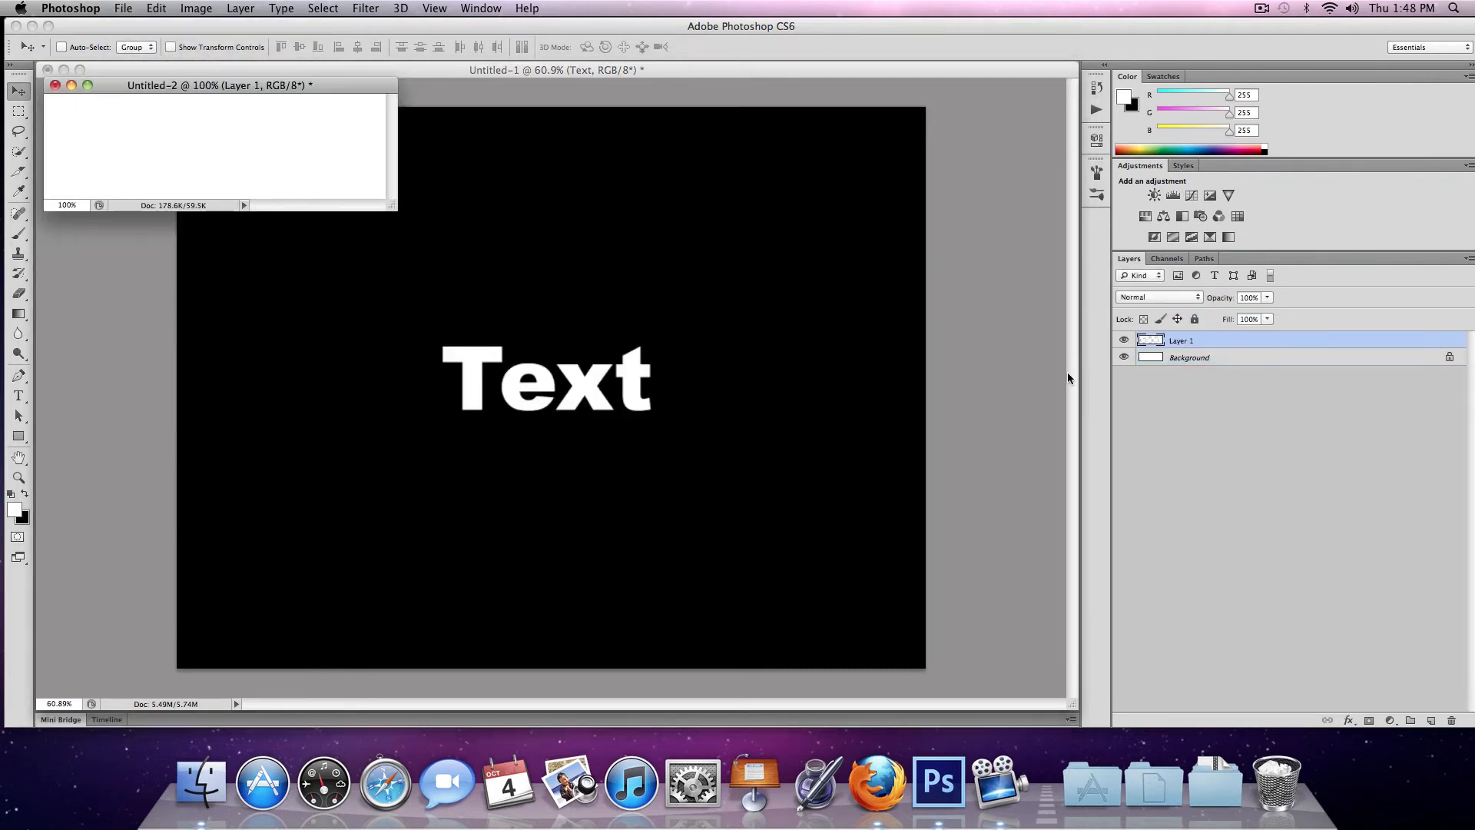
- Delete the white Background layer of the new document and enlarge its window around the lettering
left_click(1201, 365)
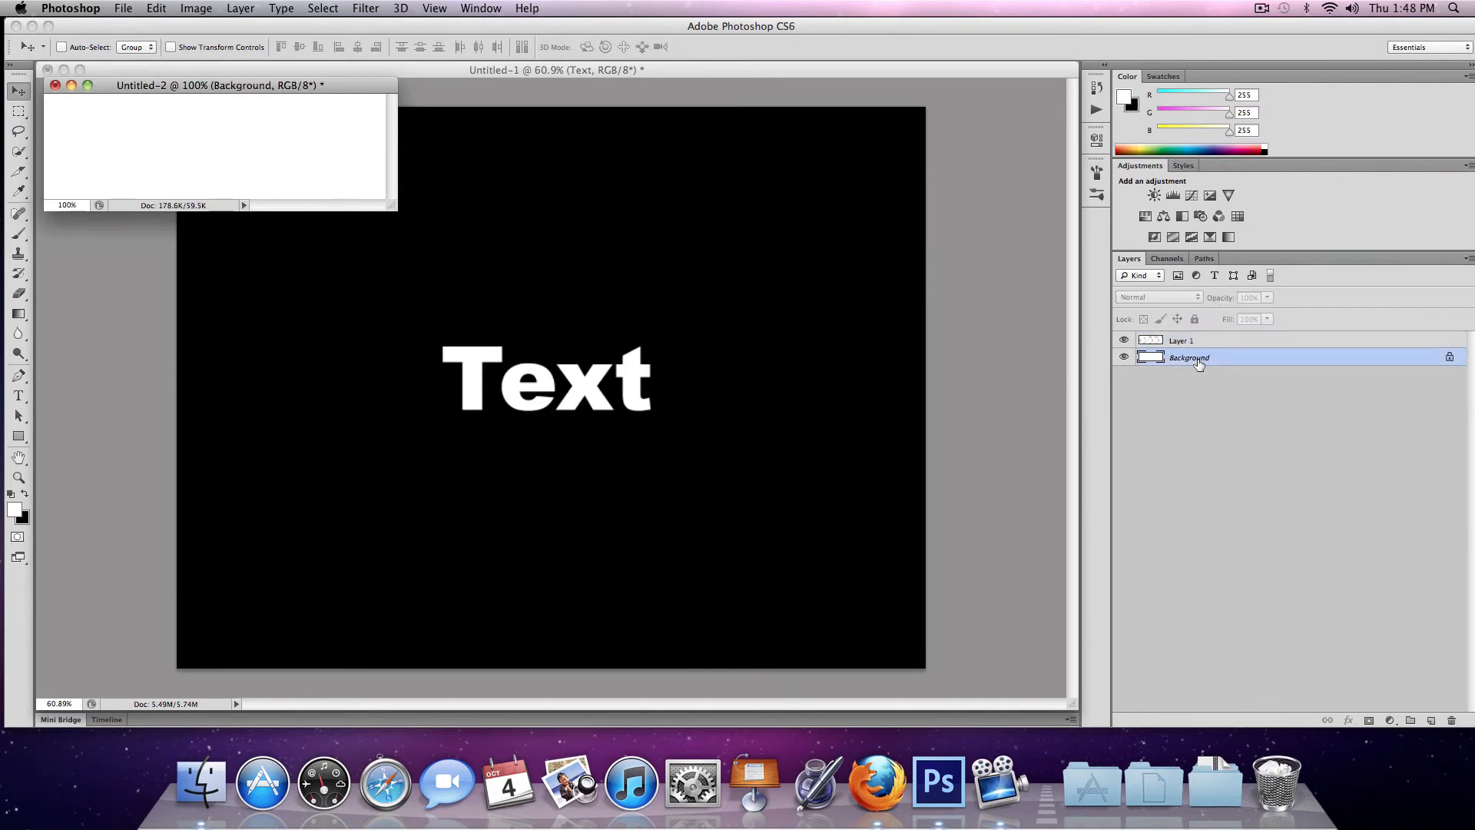
left_click(1125, 356)
left_click_drag(1219, 357, 1451, 720)
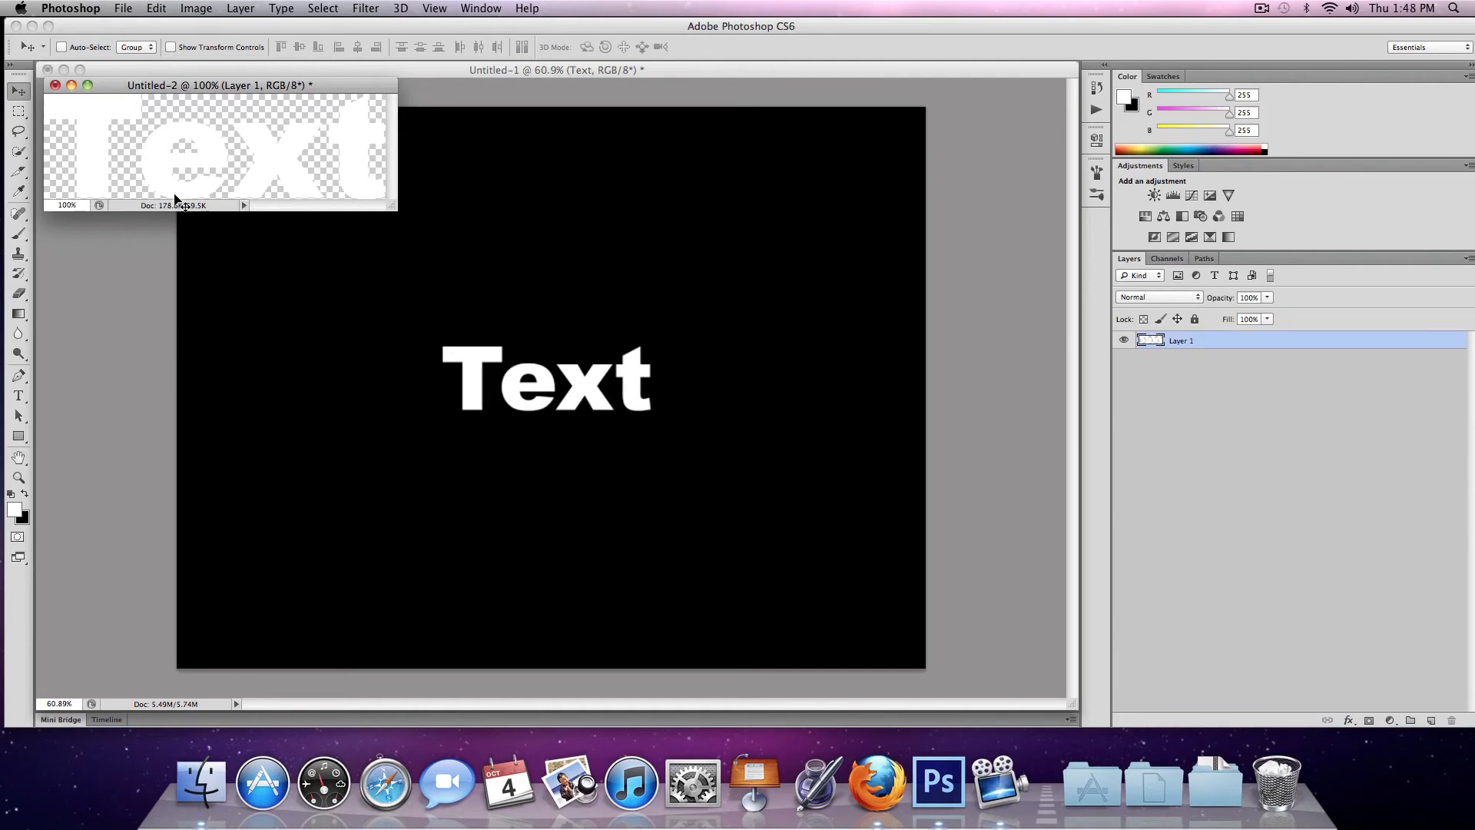
left_click_drag(391, 205, 495, 333)
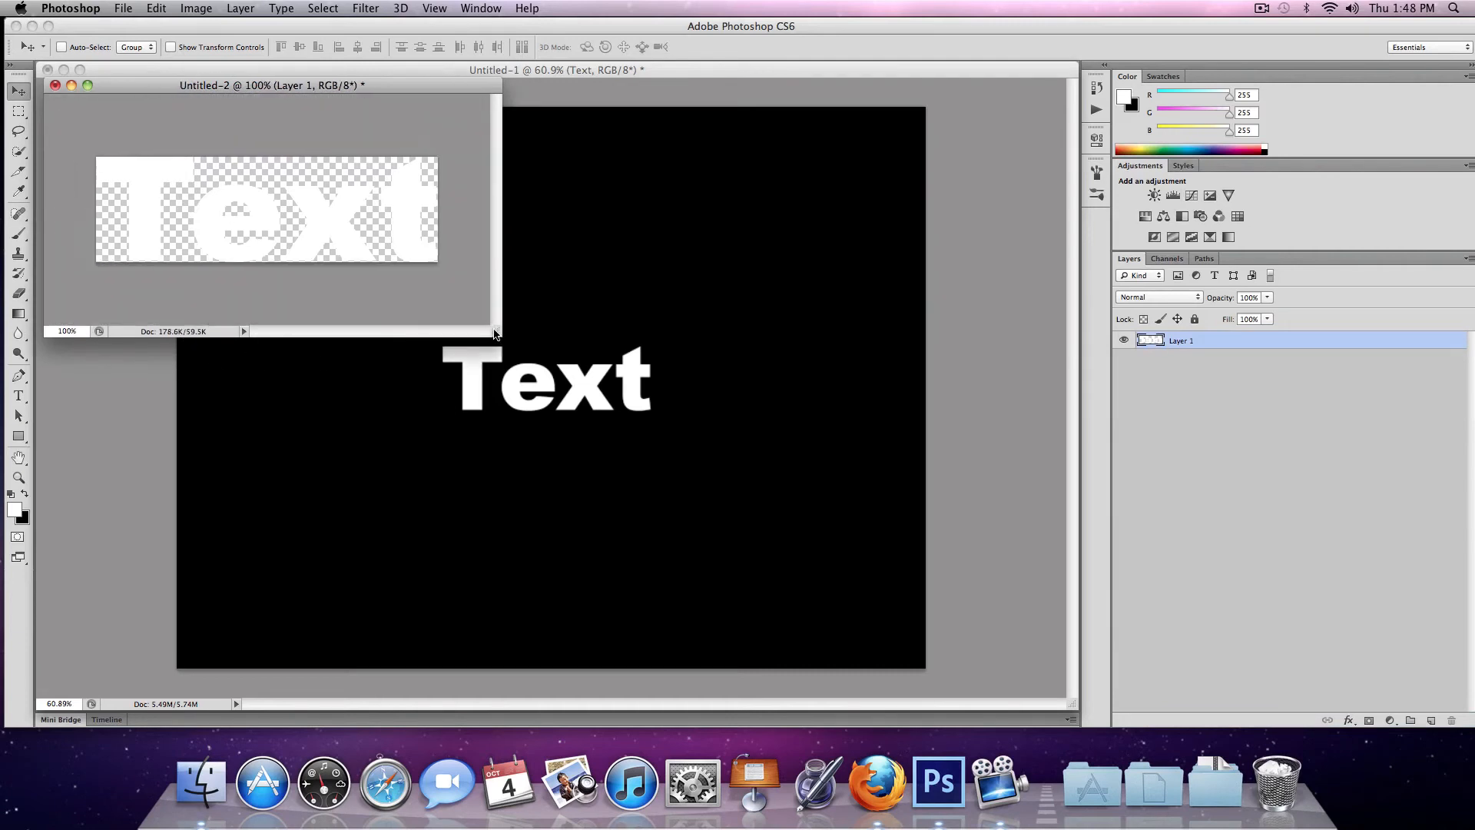
- Try to define the white lettering as a brush preset
left_click(157, 8)
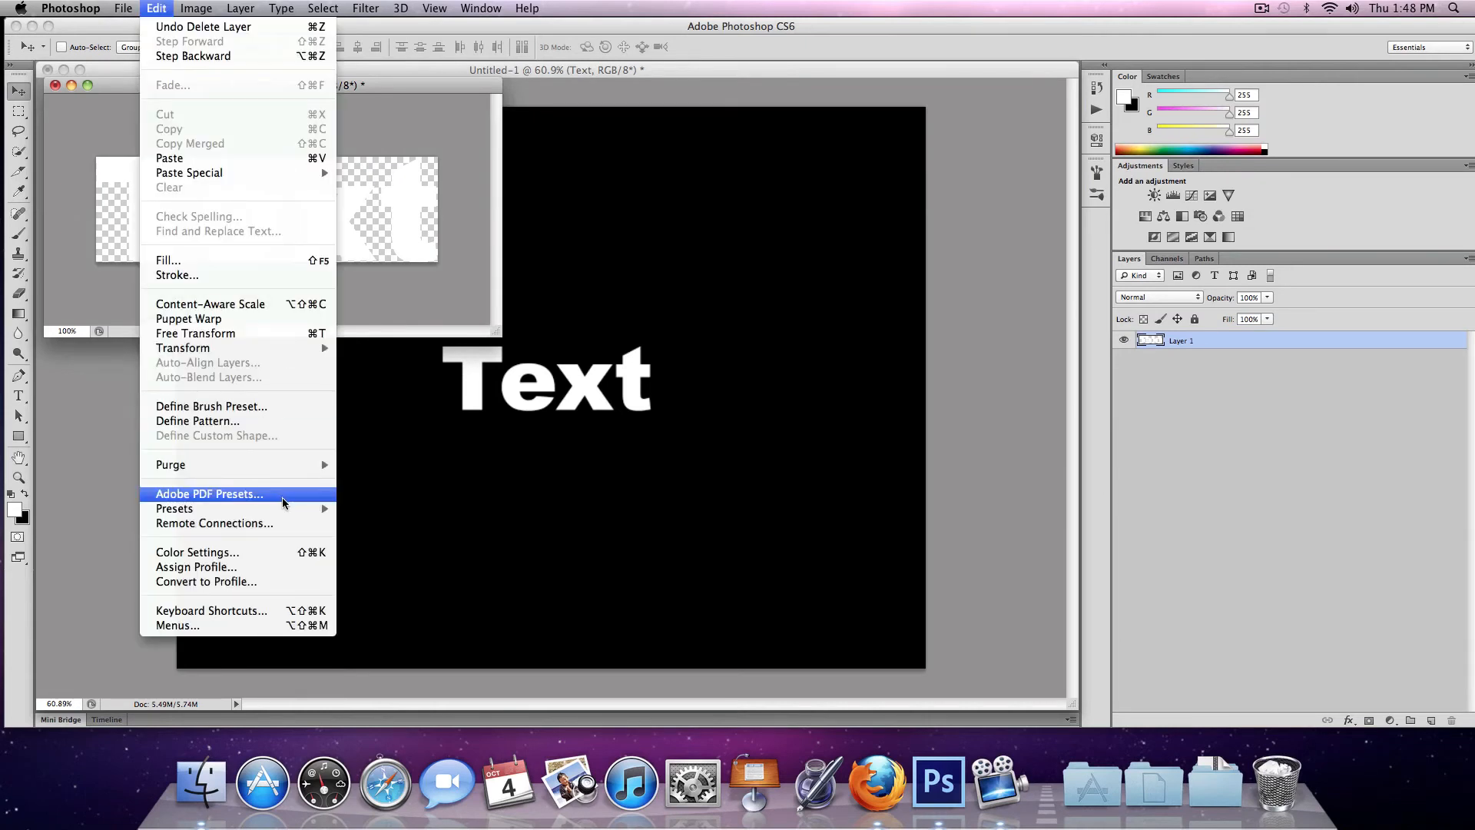
left_click(261, 413)
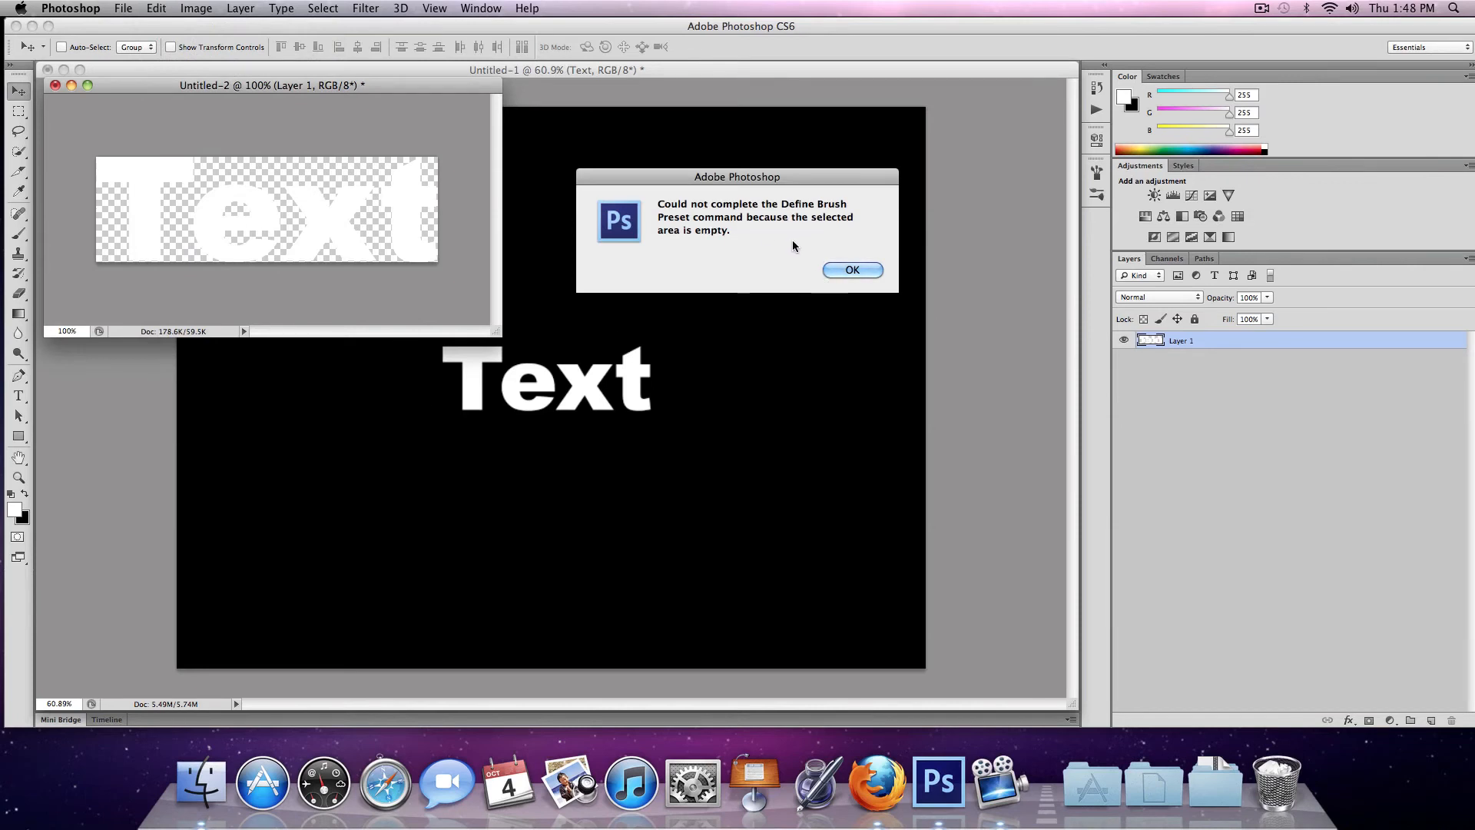
left_click(852, 270)
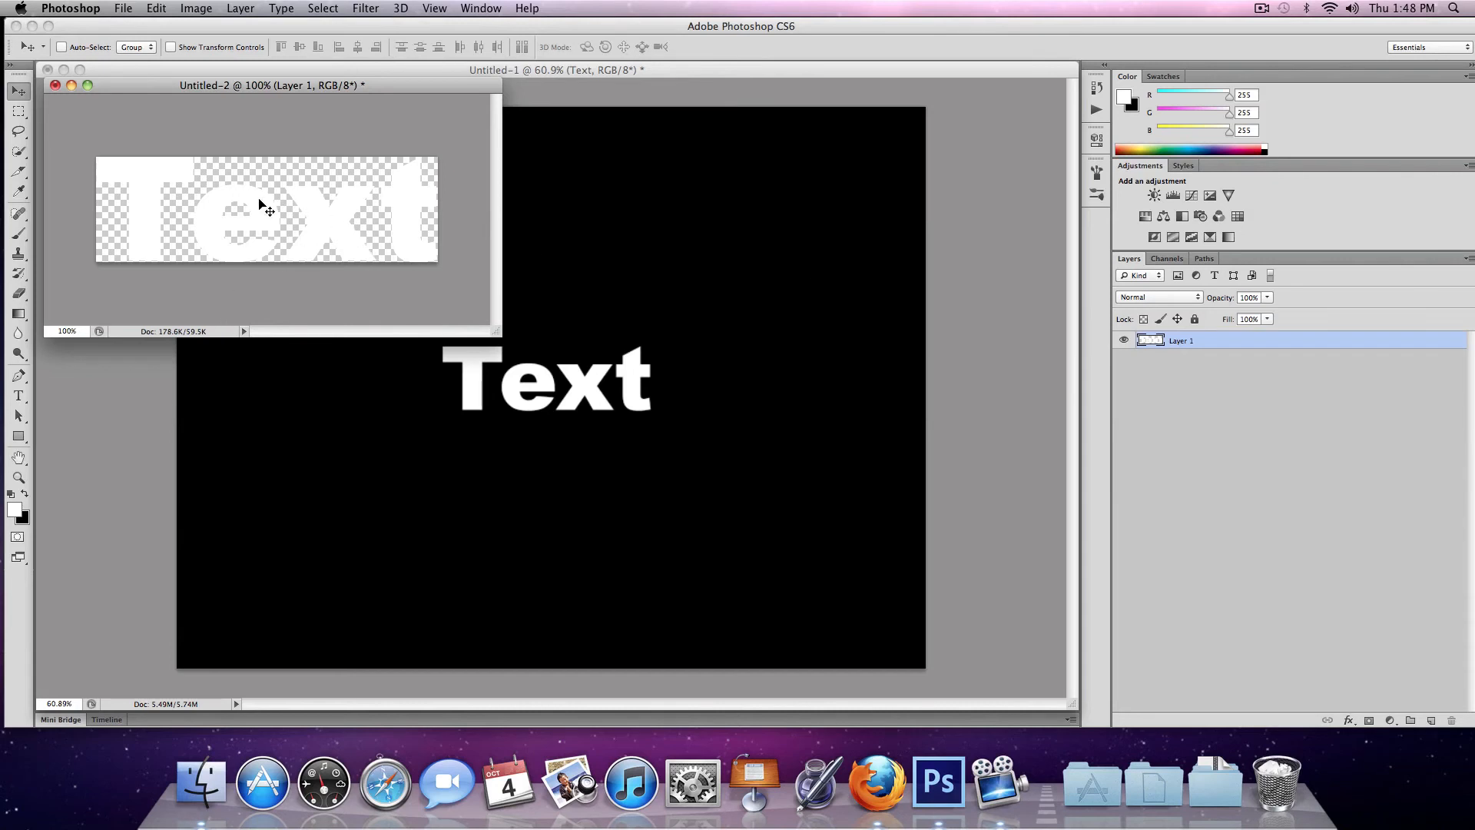
- Select the letter shapes on Layer 1, fill them with black and clear the selection
key("super+BackSpace")
key("super+z")
left_click(1151, 340, "super")
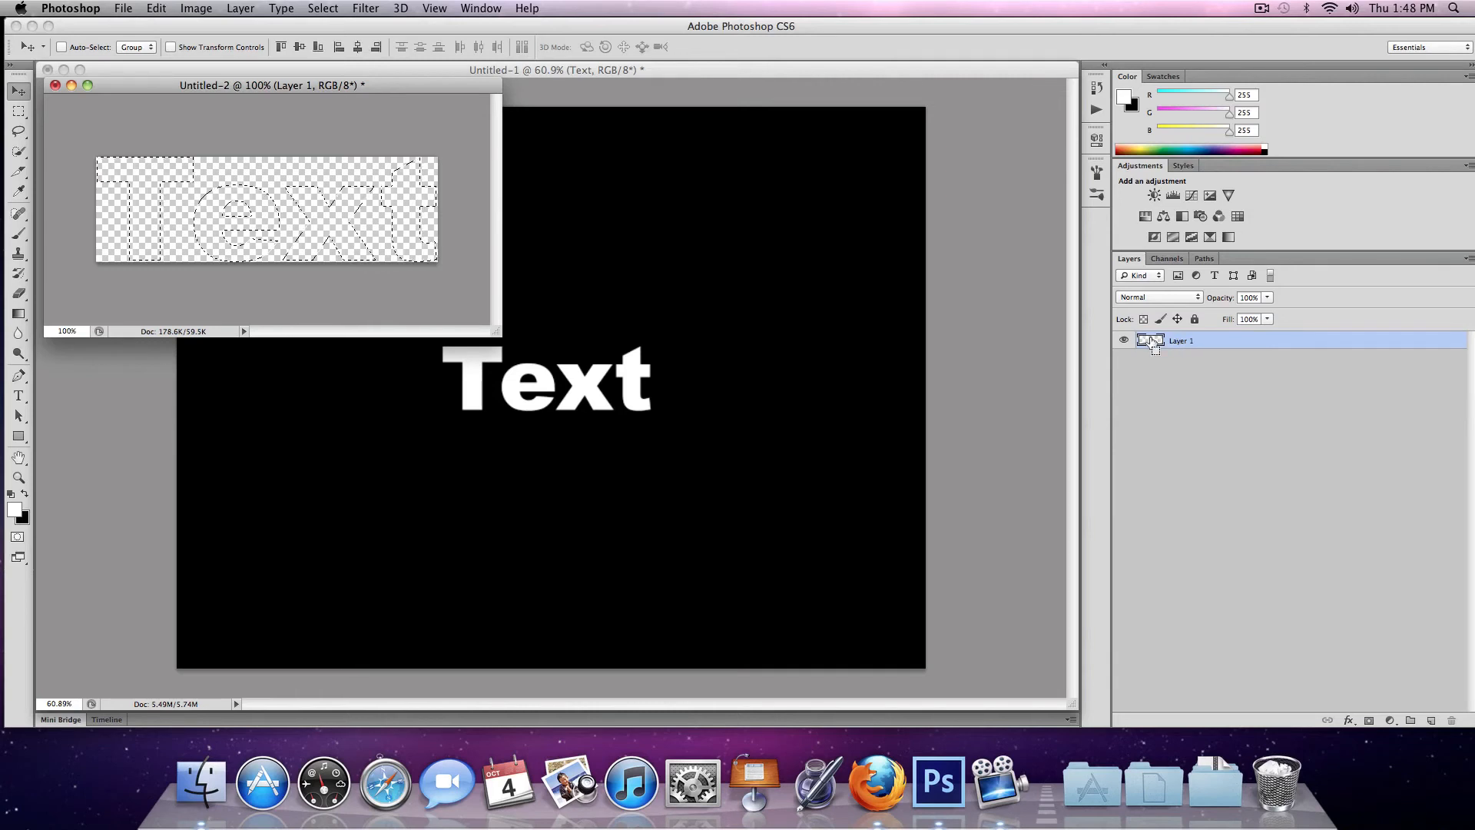
key("super+BackSpace")
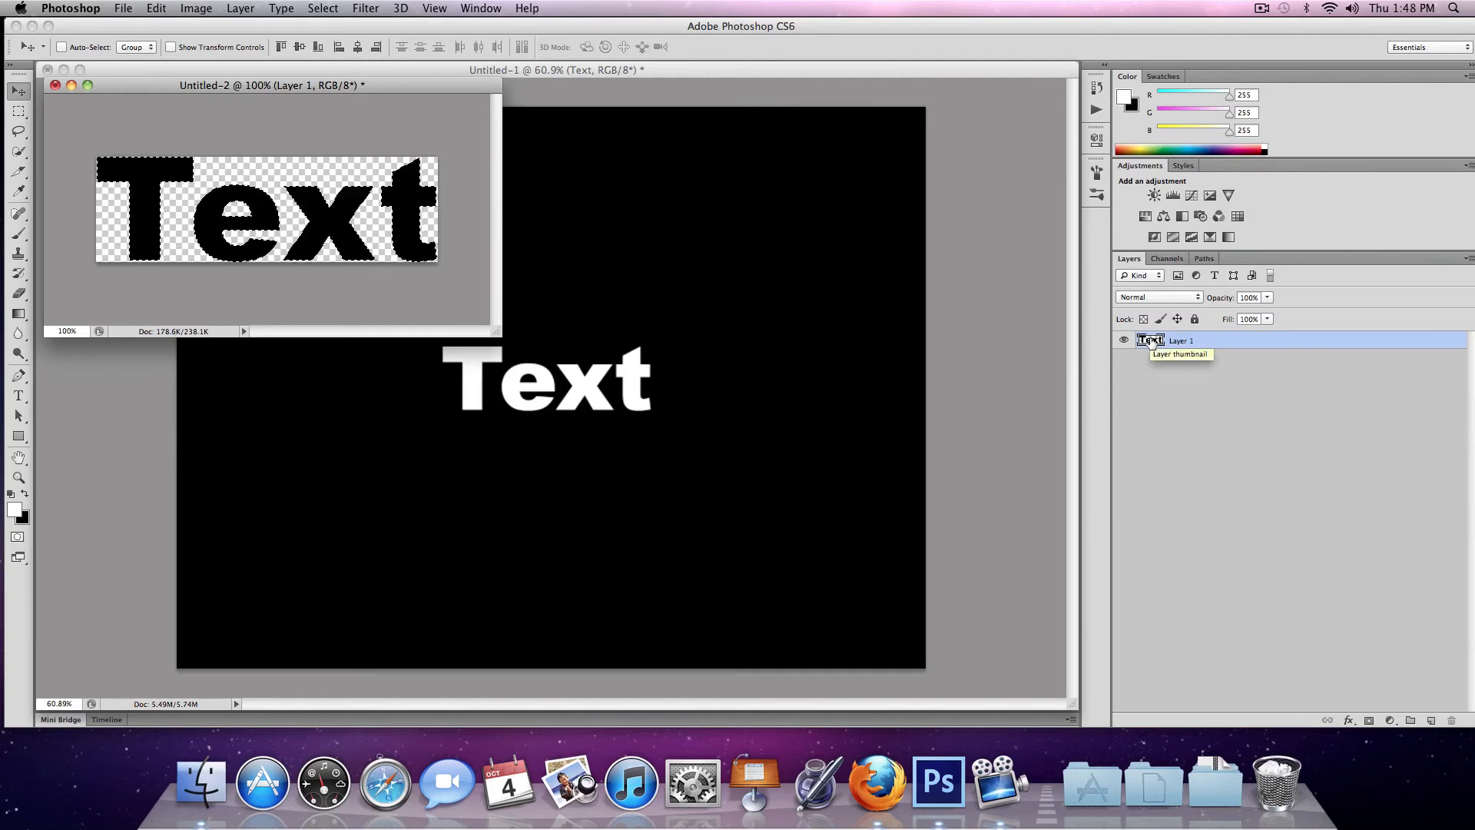
key("super+d")
- Define the black lettering as a brush preset named "Text brush" and close its document without saving
left_click_drag(333, 91, 616, 203)
left_click(241, 8)
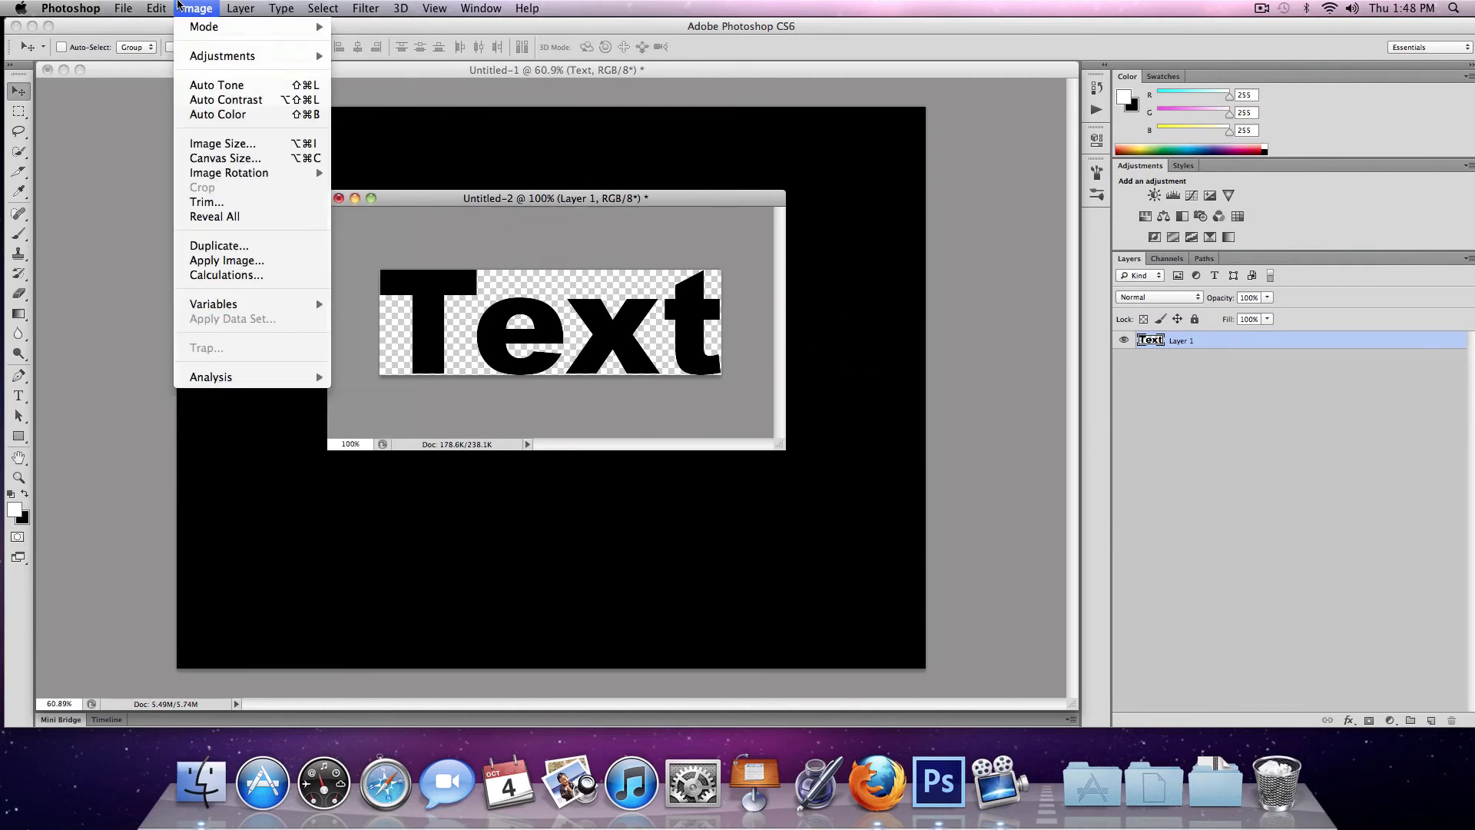
mouse_move(156, 7)
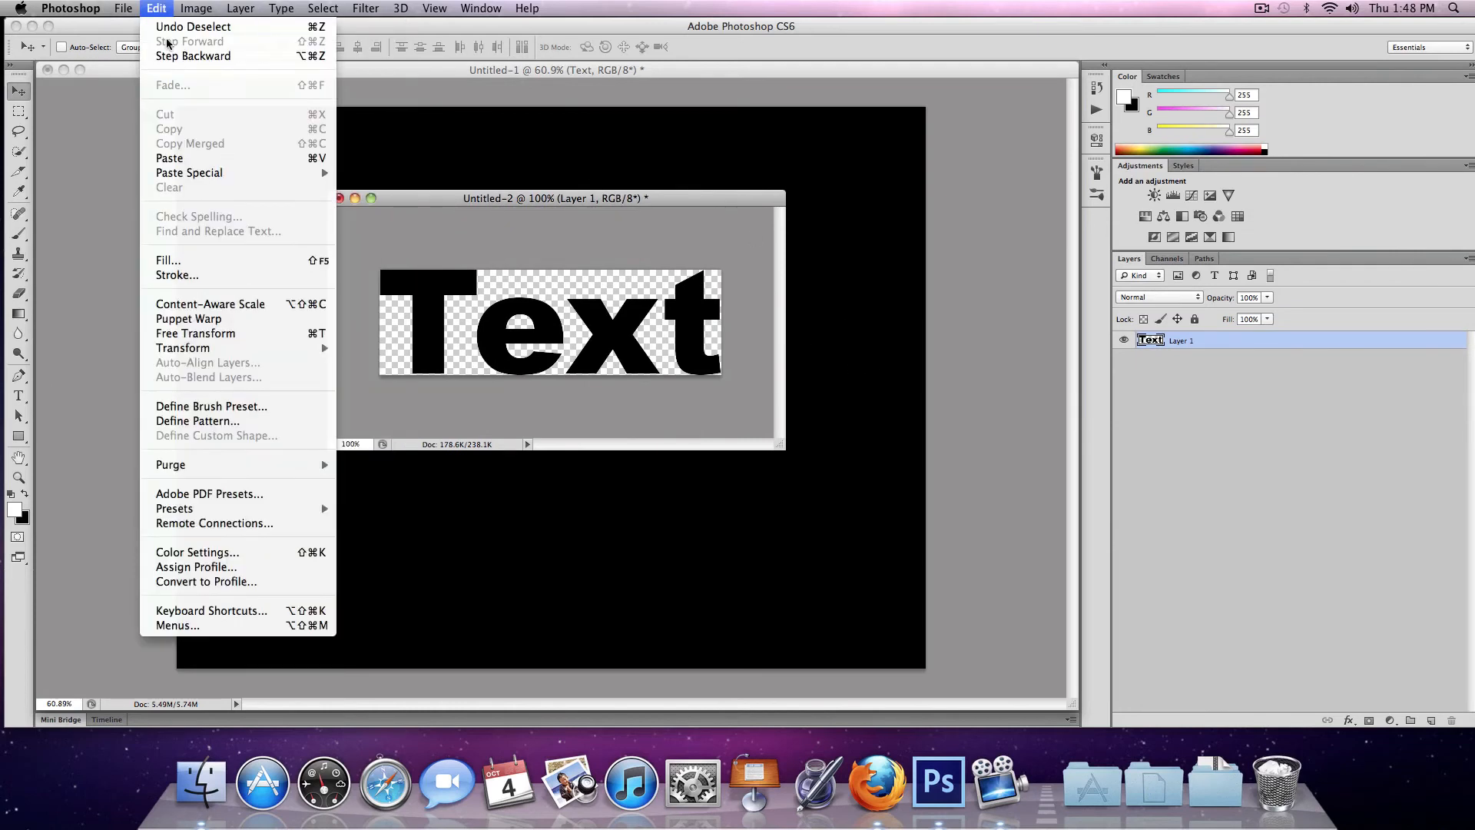
left_click(268, 409)
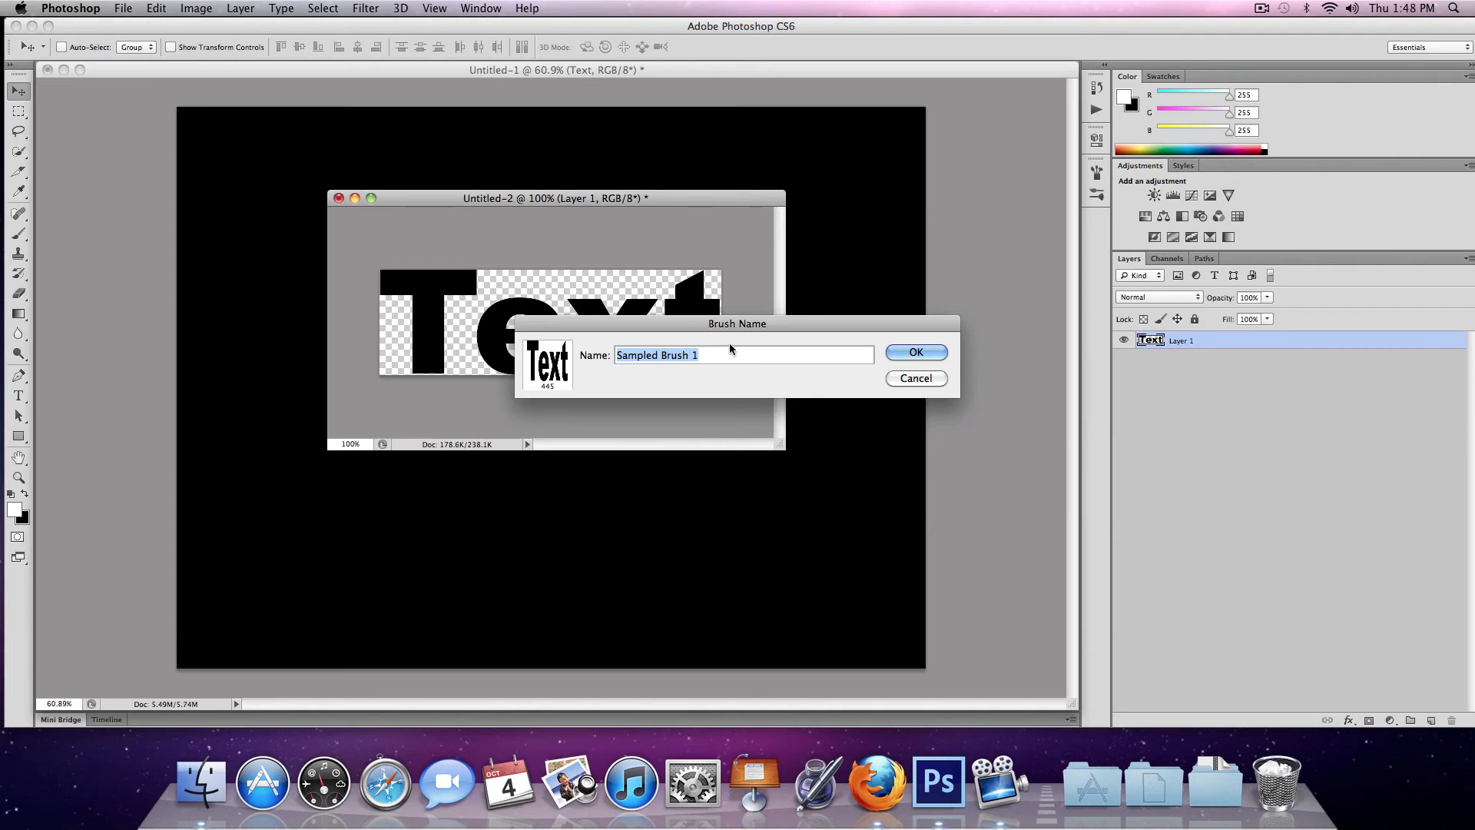
type("Text brush")
key("Return")
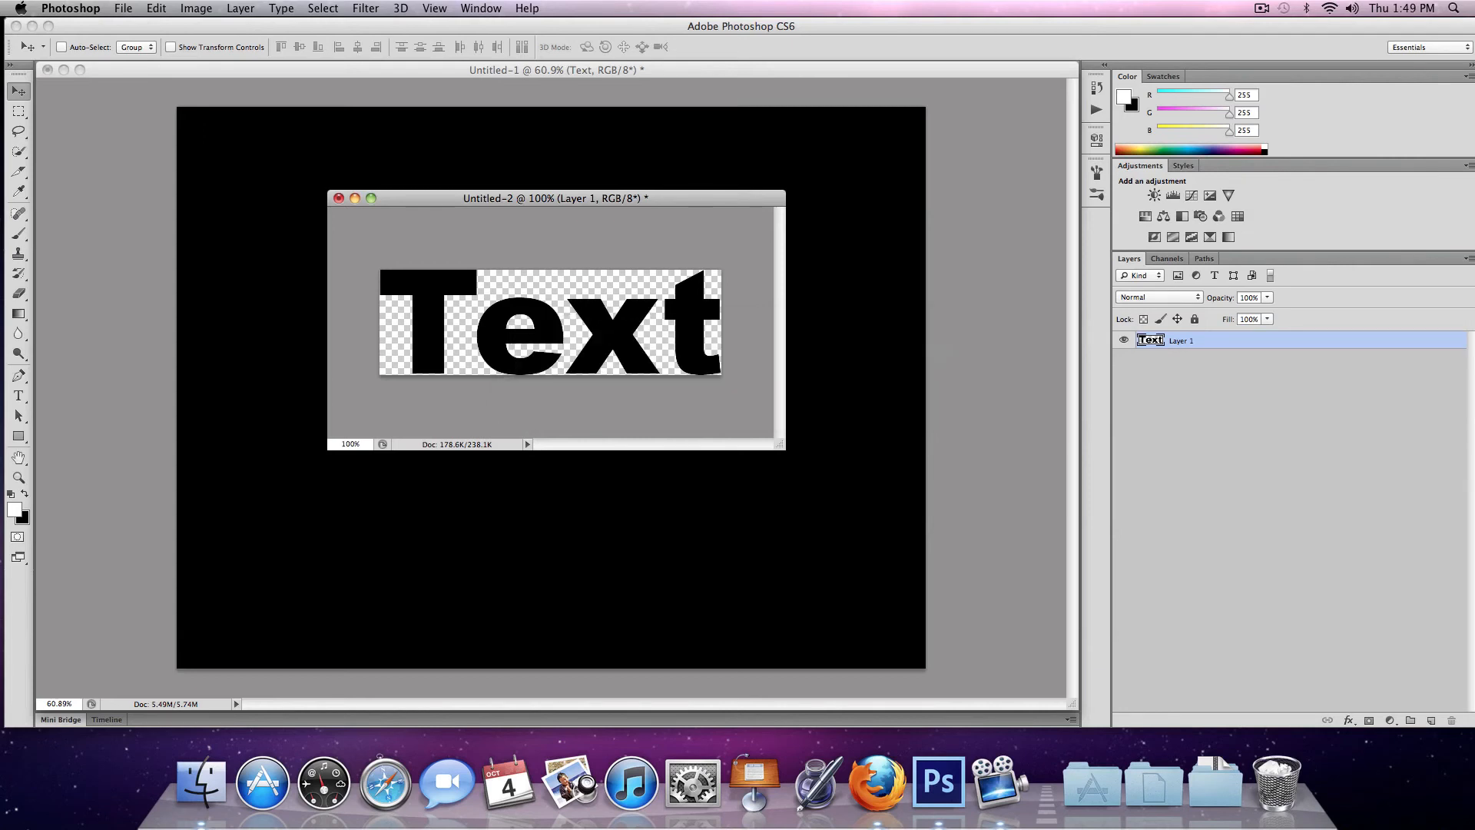
left_click(339, 199)
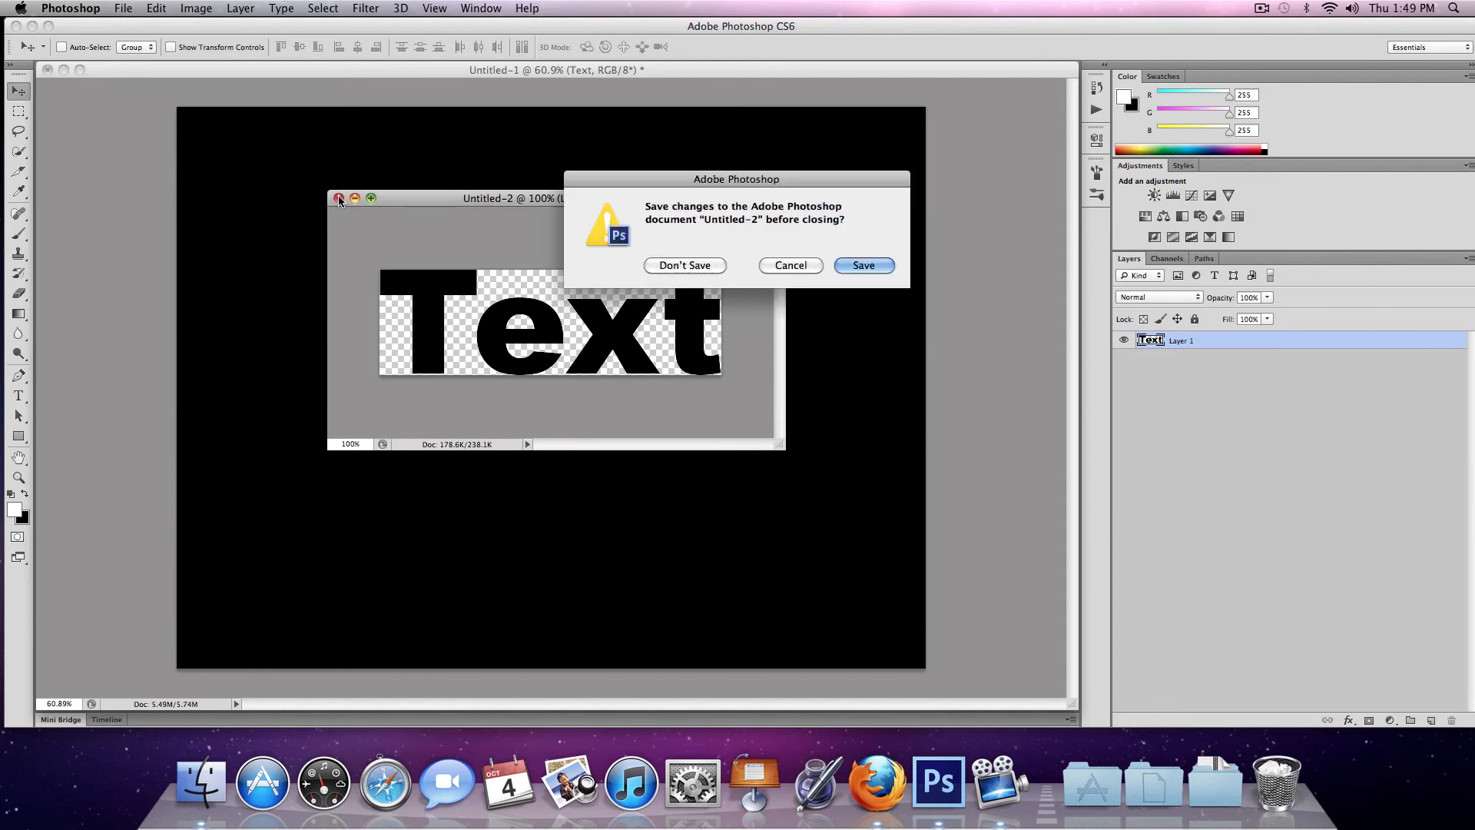
left_click(686, 267)
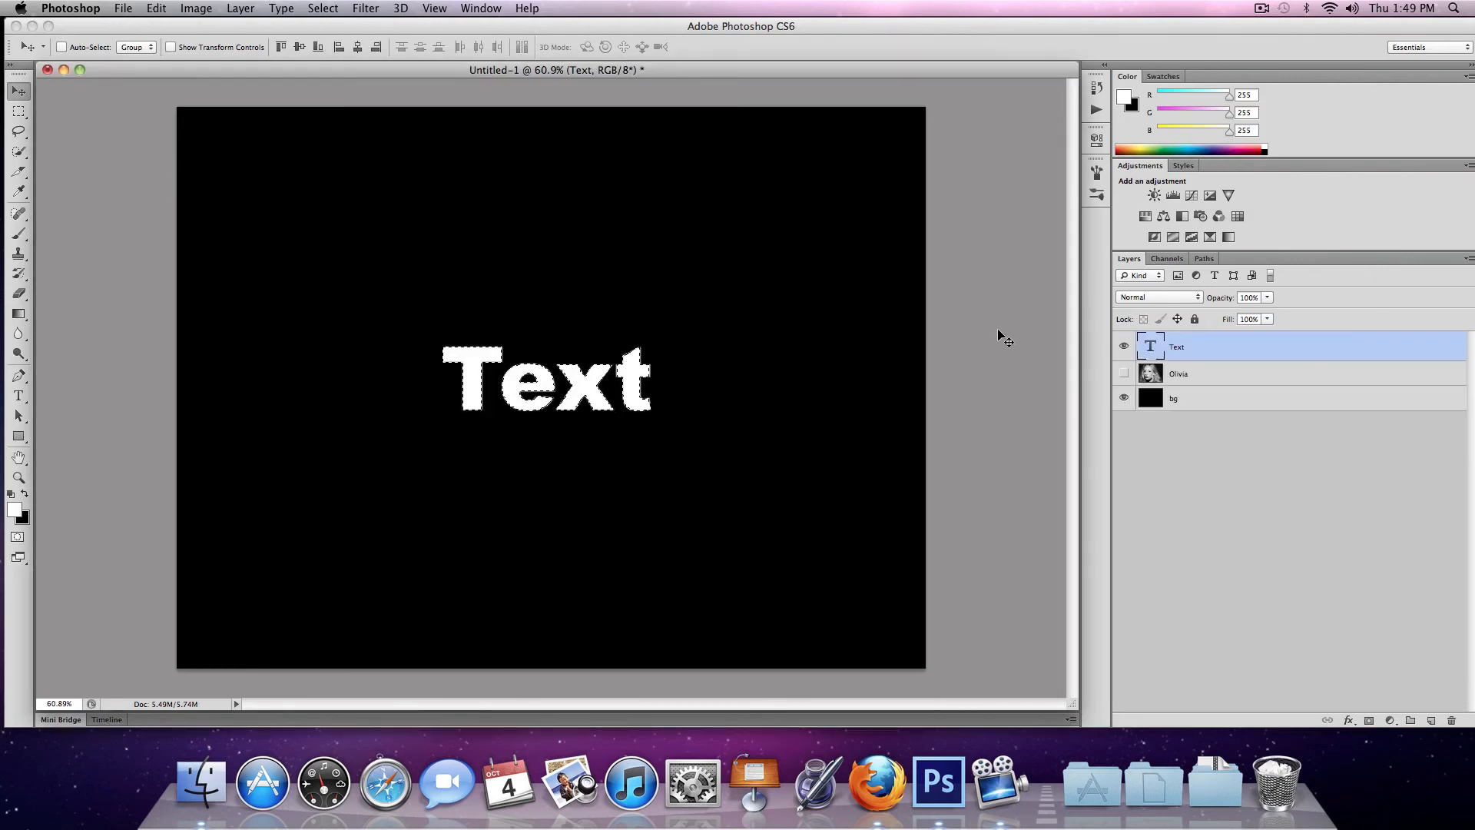
- Show the Olivia photo layer, clear the selection and delete the Text layer
left_click(1124, 346)
left_click(1124, 375)
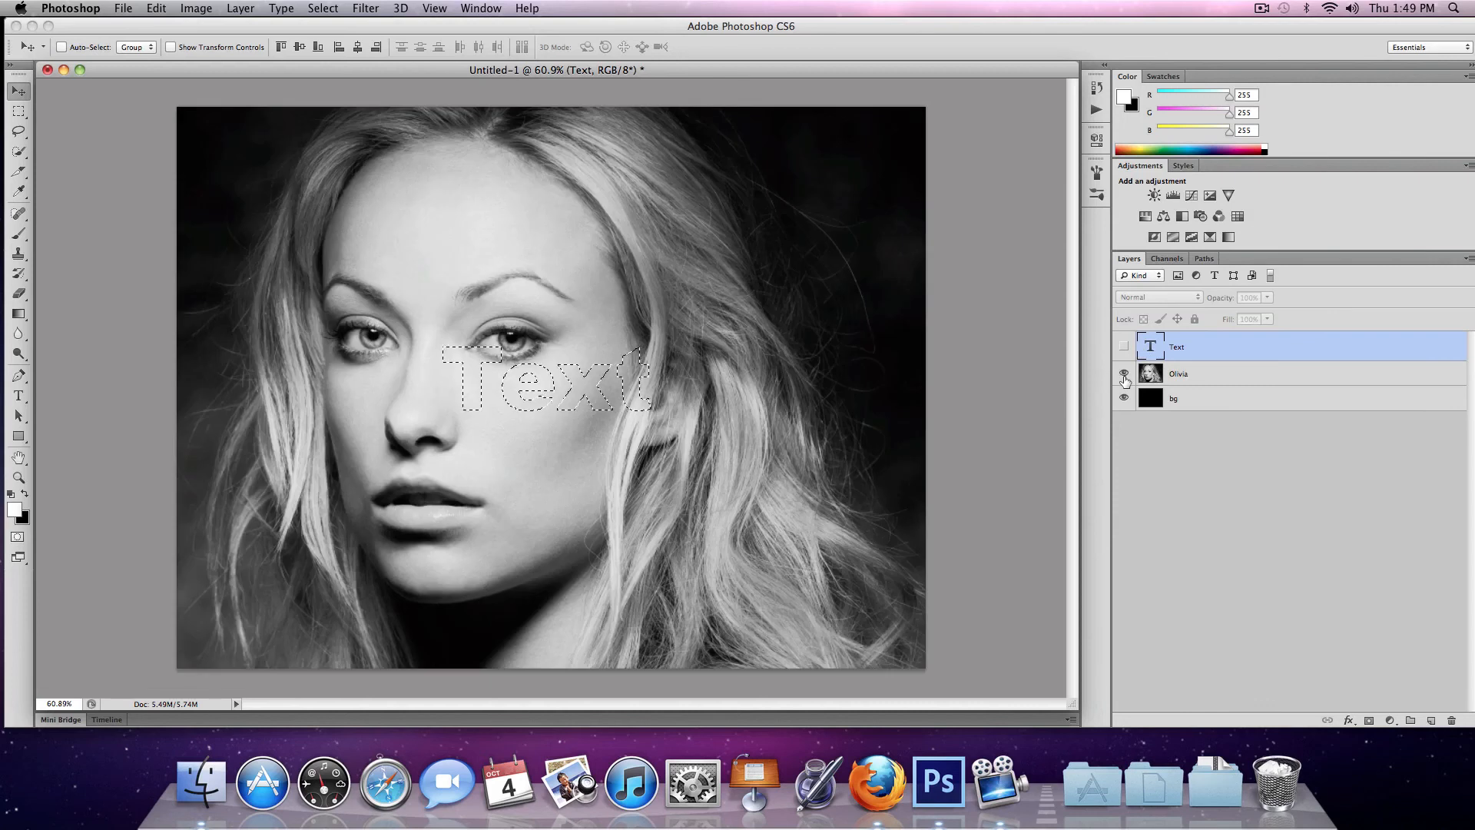
key("cmd+d")
left_click_drag(1294, 362, 1452, 718)
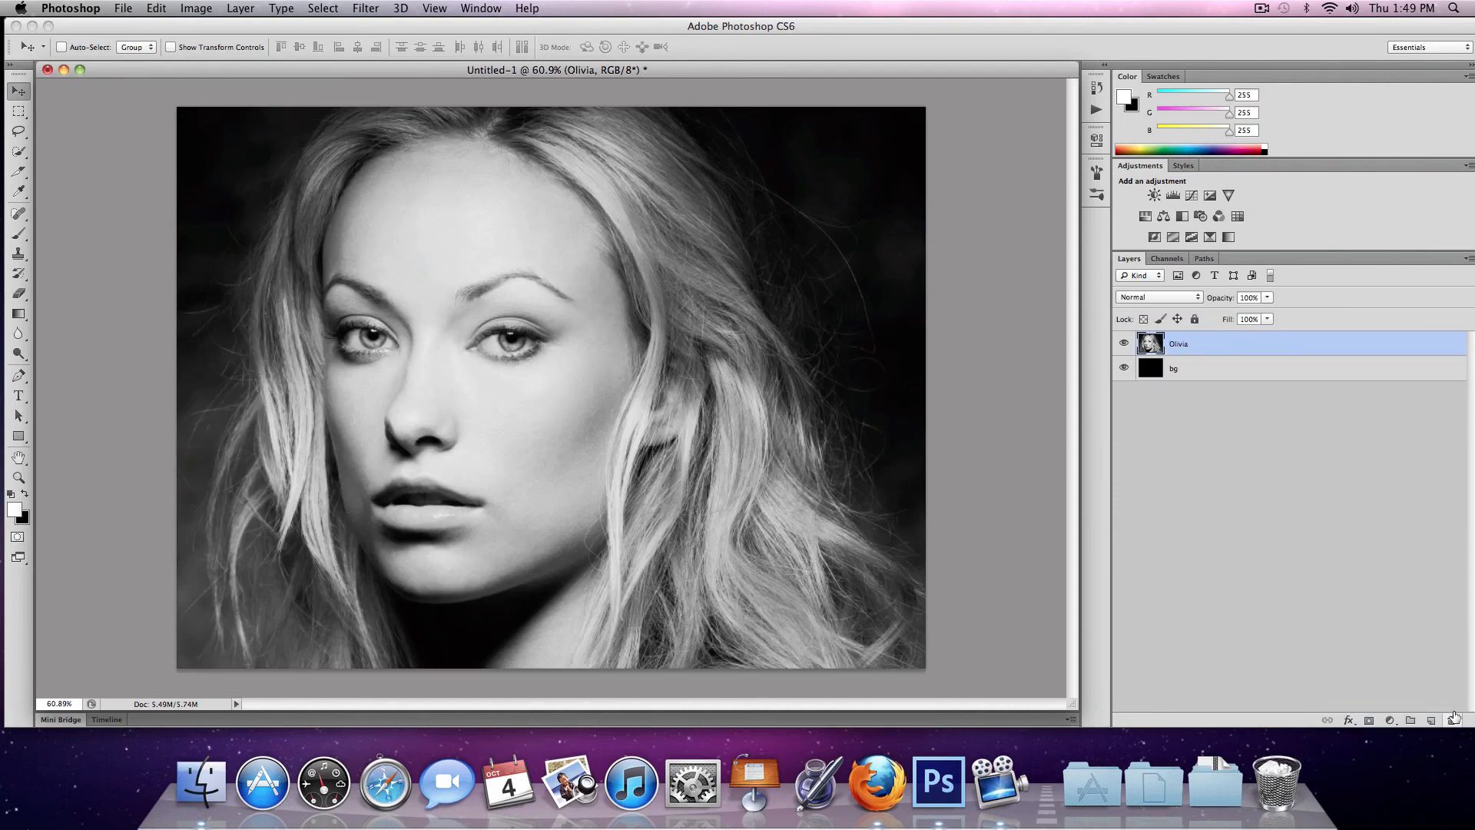
- Add a layer above the Olivia photo and stamp the 445 px "Text" brush in white once across the forehead
left_click(1430, 720)
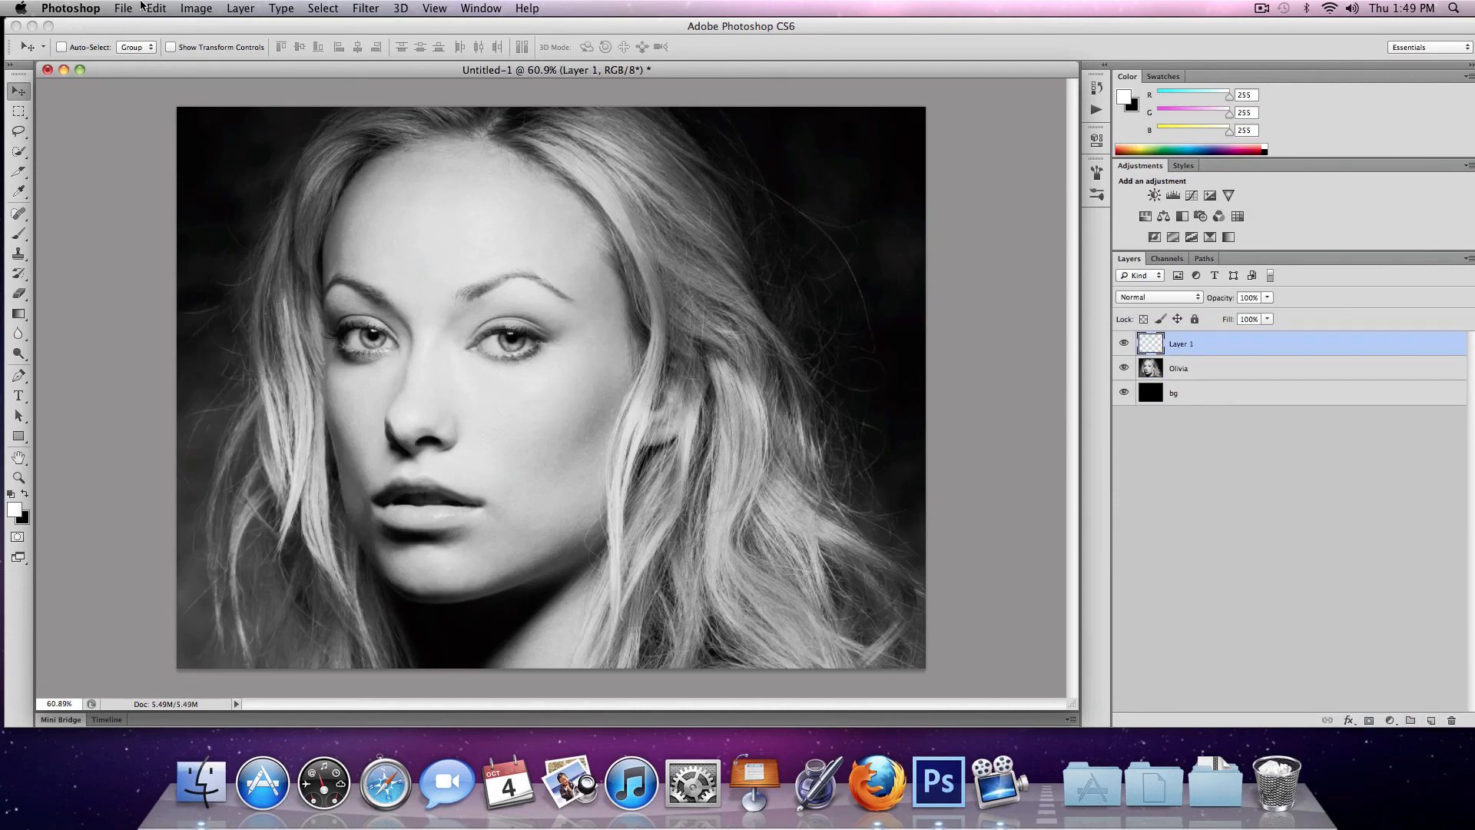
key("b")
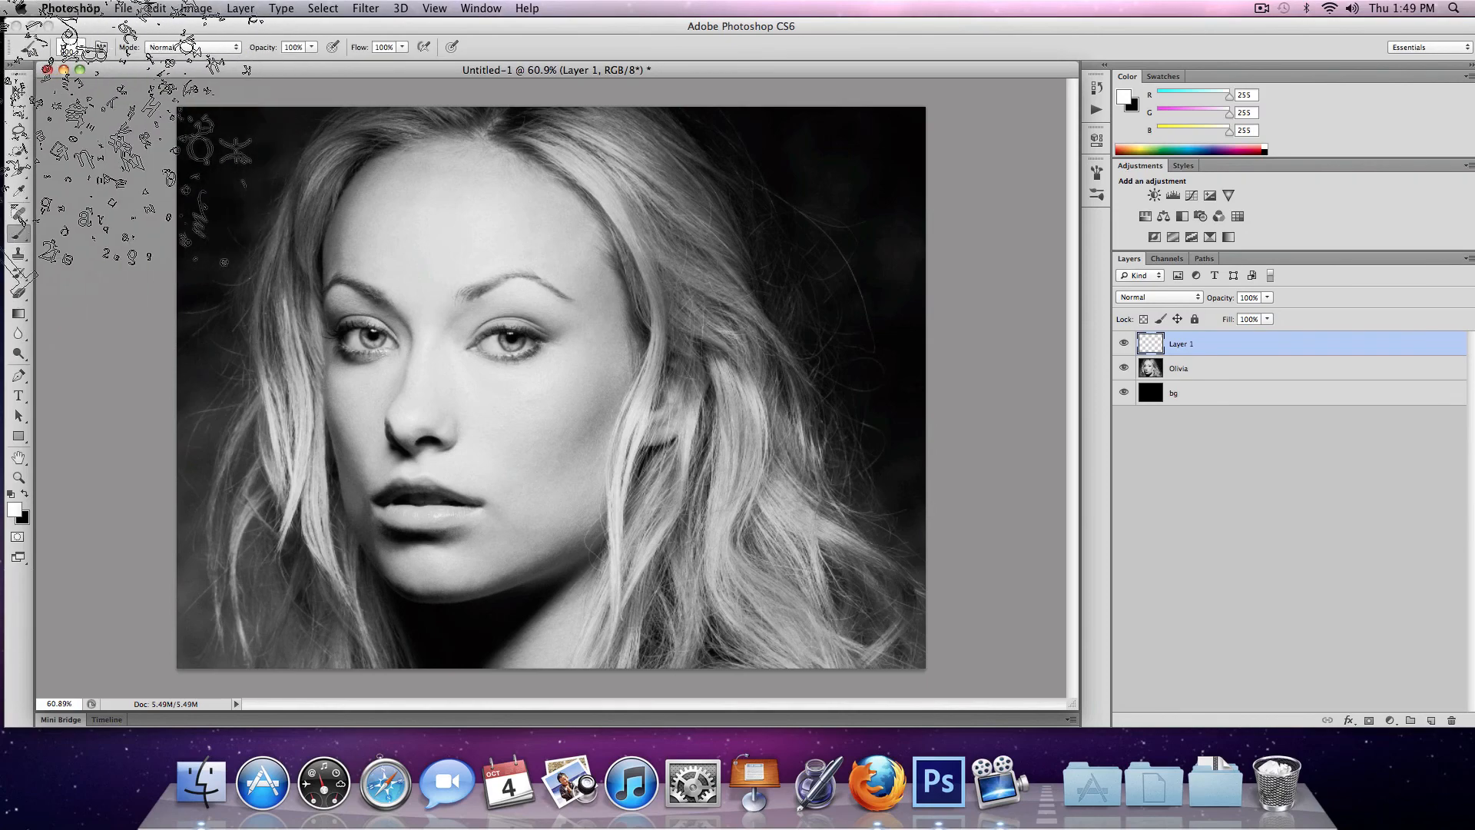
left_click(77, 49)
left_click(157, 237)
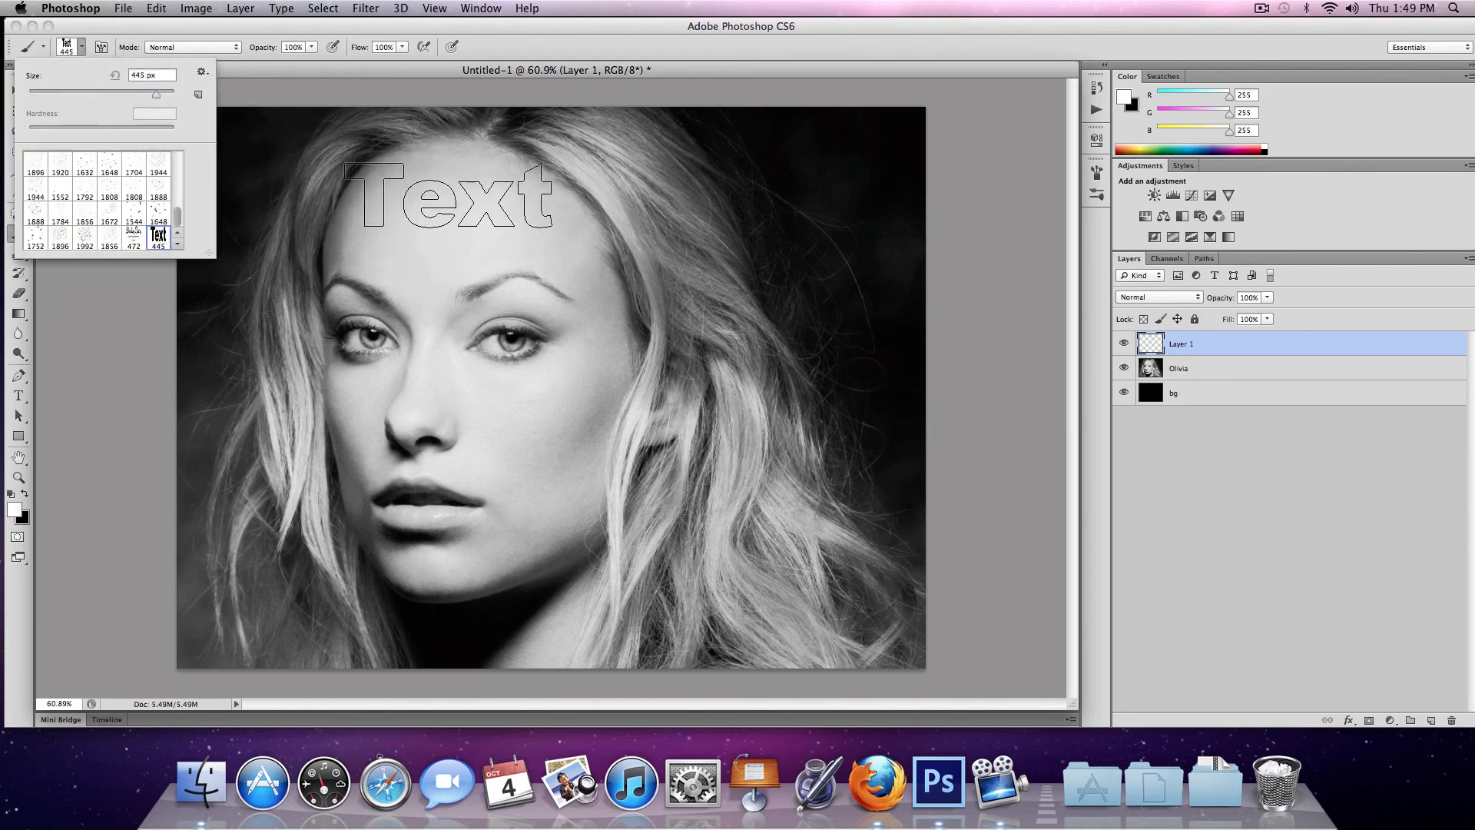
left_click(452, 204)
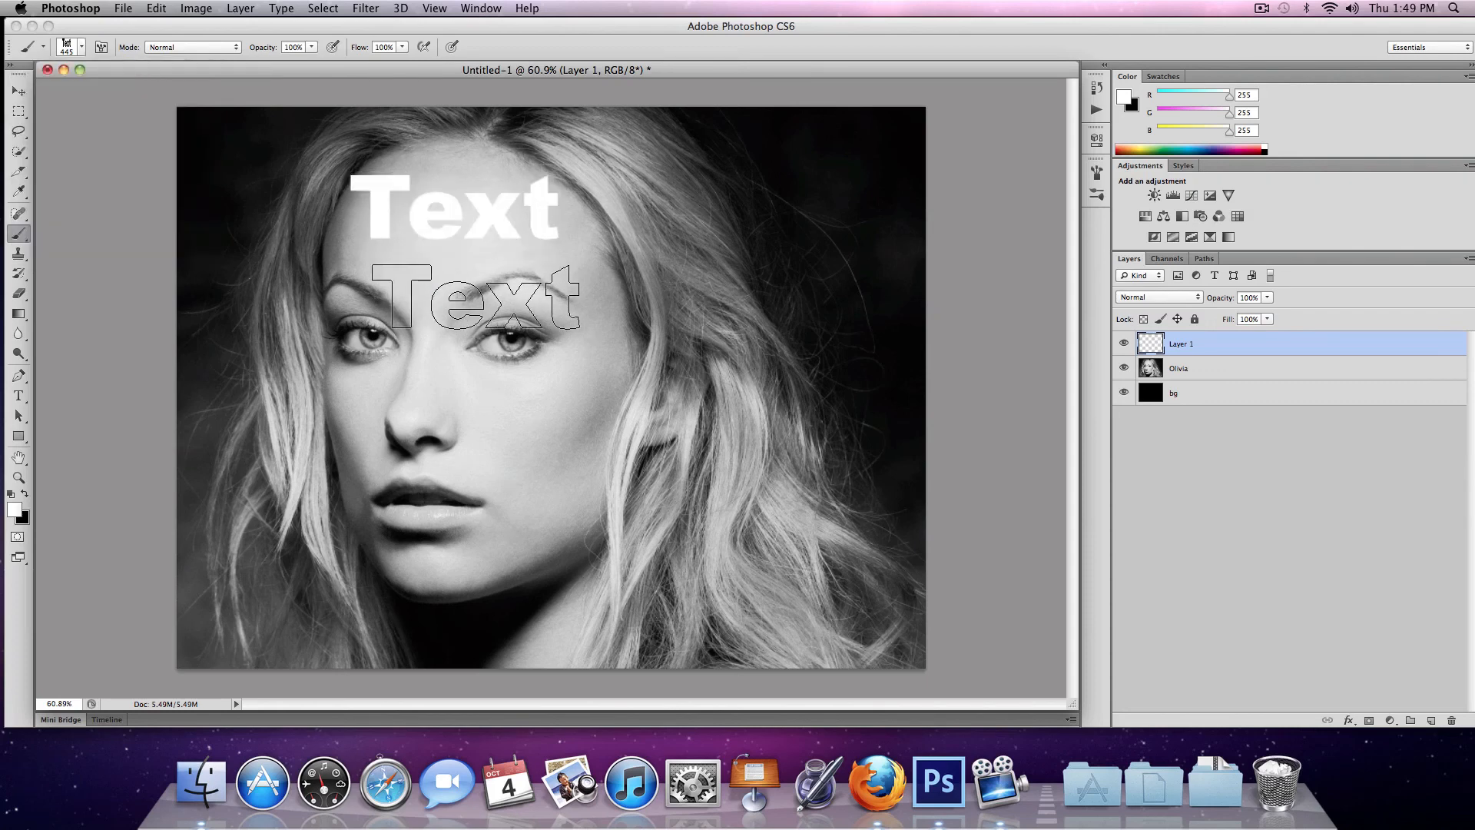
- Undo the white stamp, switch the foreground colour to black and stamp the 445 px "Text" brush across the forehead
key("super+z")
key("x")
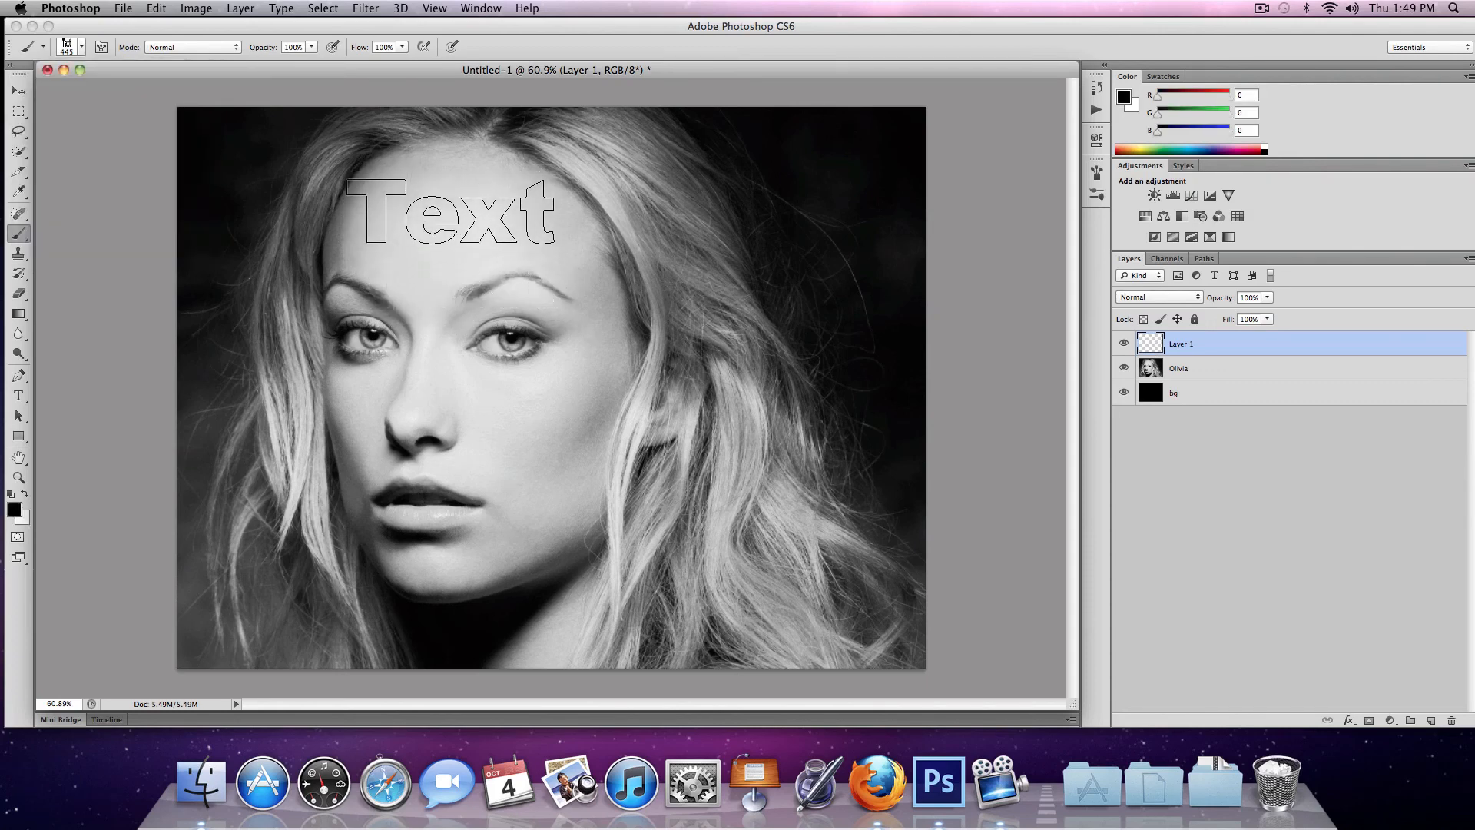
left_click(453, 210)
- Reduce the text brush size and stamp a row of three smaller black "Text" words directly beneath the large forehead word
key("bracketleft")
key("bracketleft")
key("bracketleft")
key("bracketleft")
key("bracketleft")
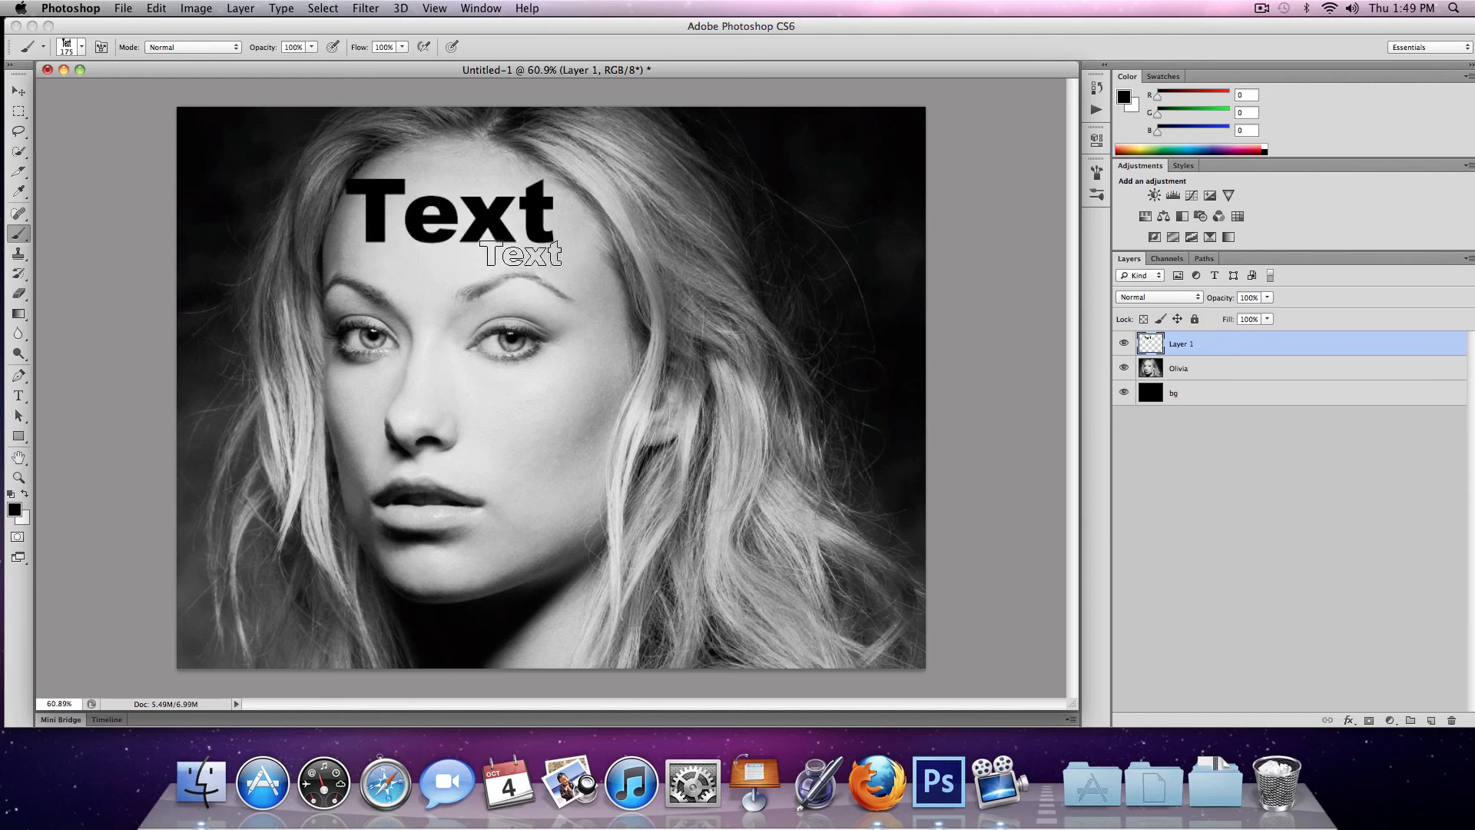
left_click(514, 255)
key("bracketleft")
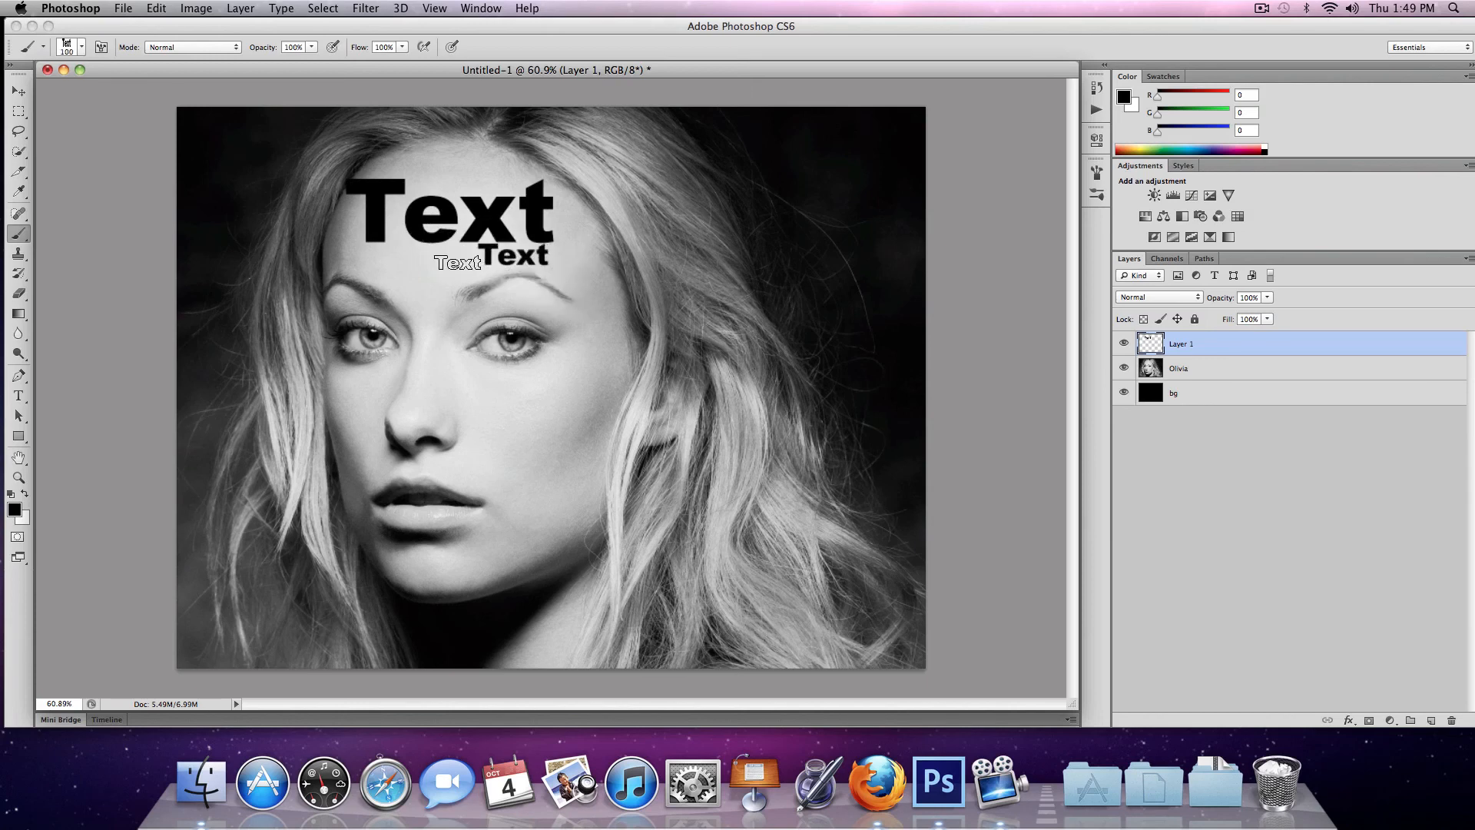
left_click(439, 256)
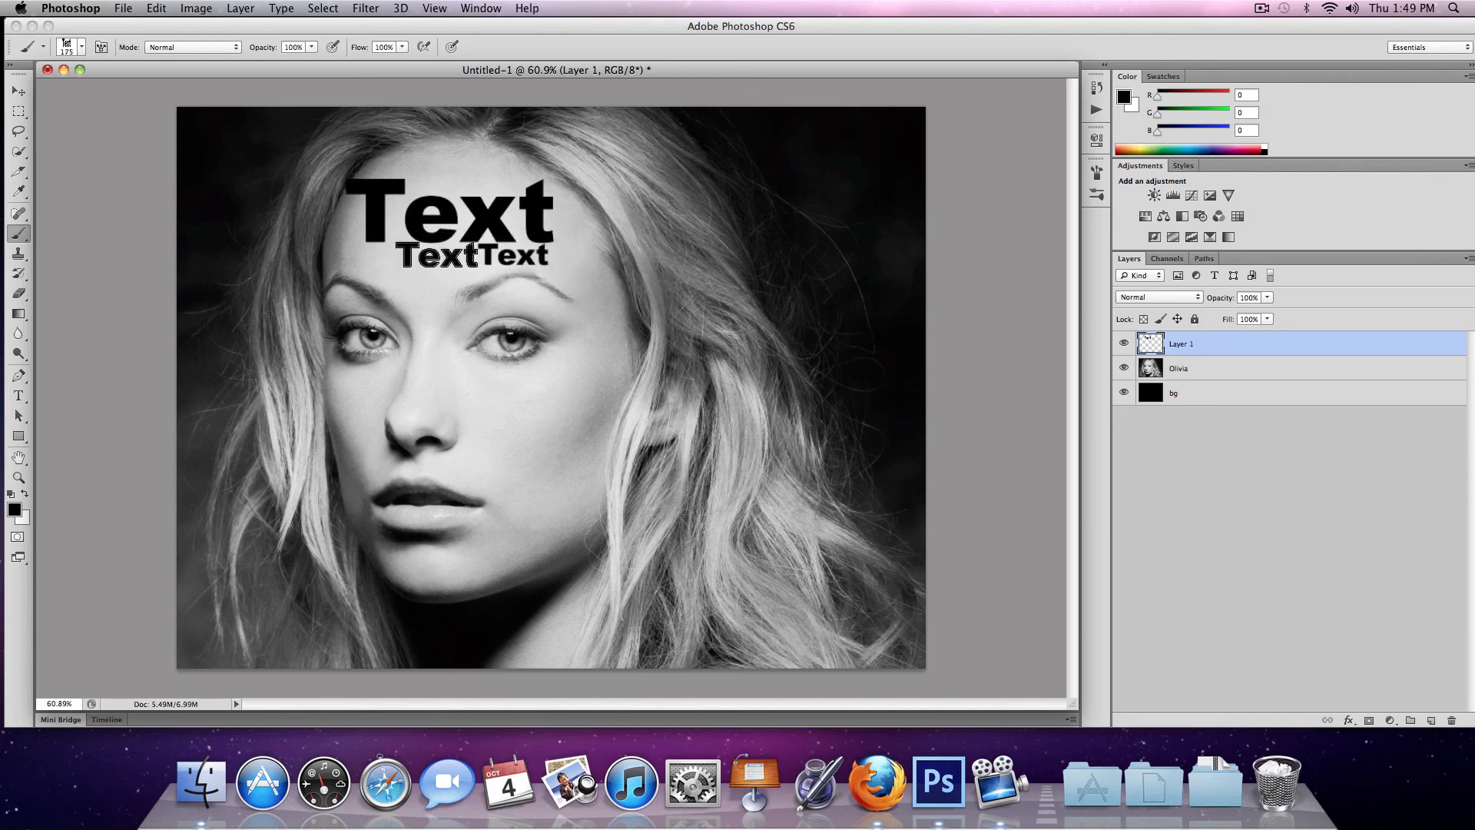
key("bracketright")
key("bracketright")
key("bracketleft")
key("bracketleft")
left_click(365, 254)
- Stamp three more "Text" words of decreasing size along the eyebrow line, finishing with the brush at 100 px
key("bracketleft")
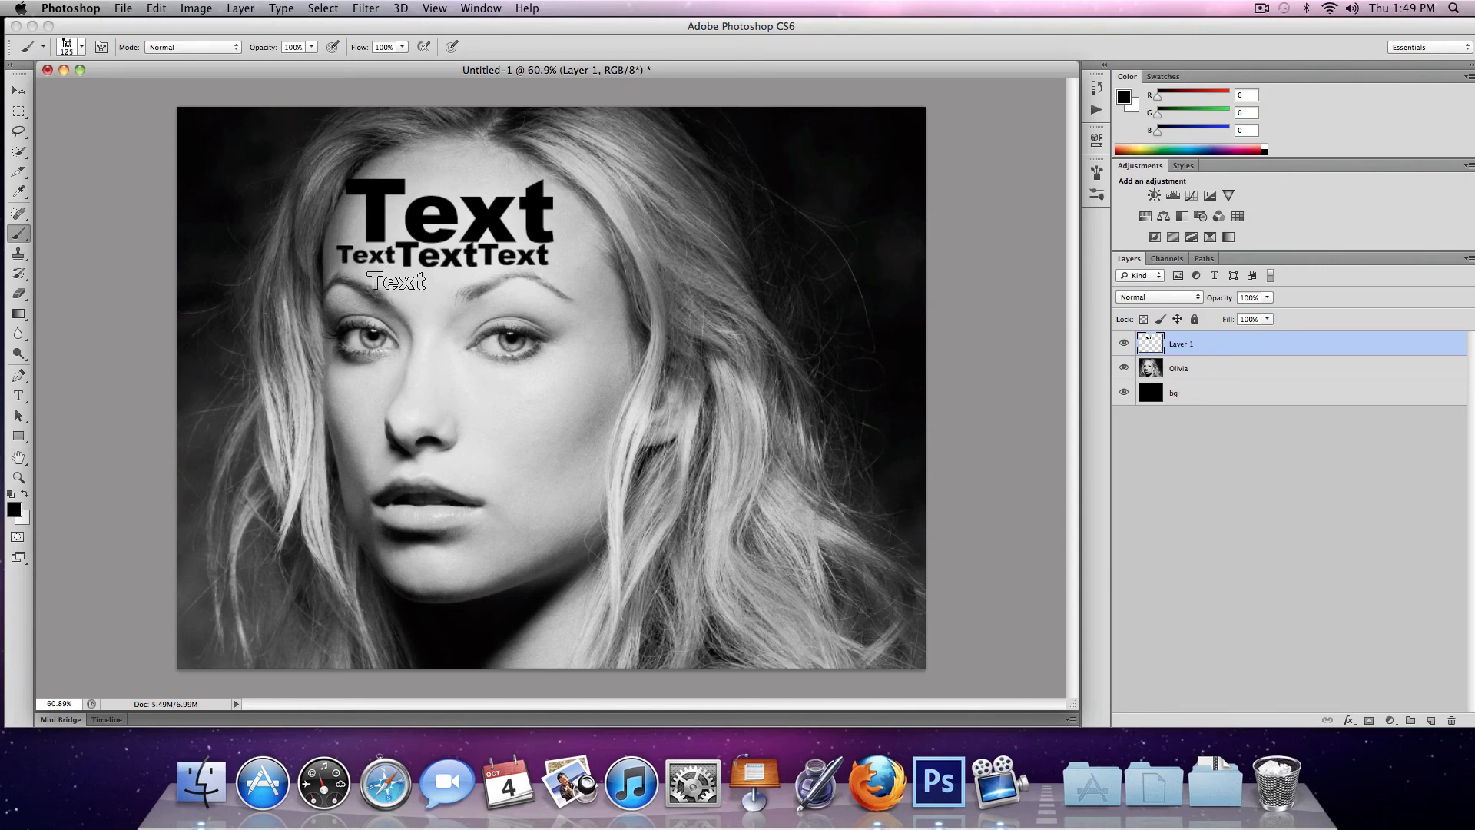
key("bracketright")
key("bracketright")
key("bracketright")
left_click(379, 279)
key("bracketleft")
key("bracketleft")
key("bracketleft")
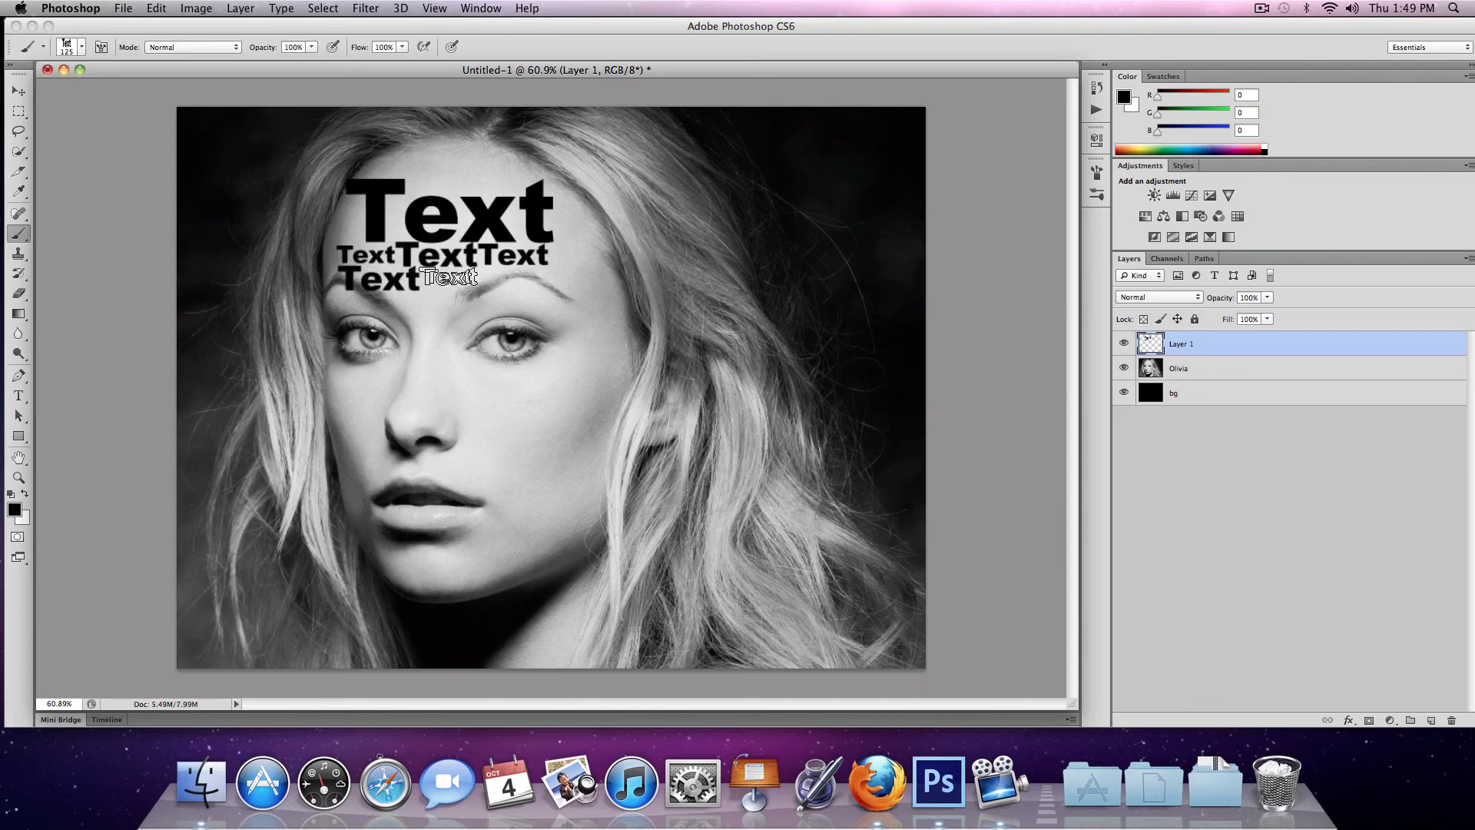
left_click(444, 280)
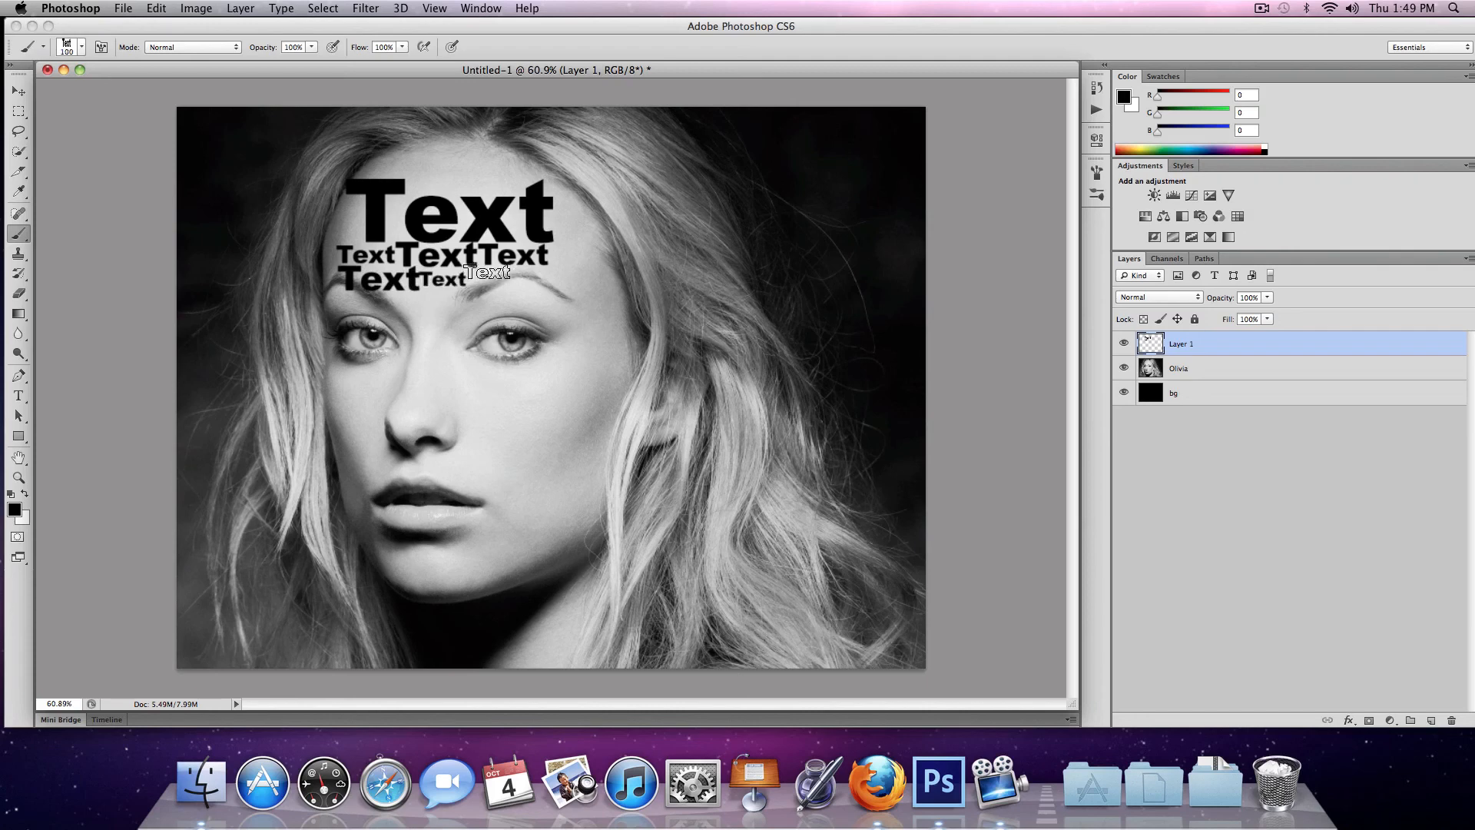
left_click(487, 271)
- Set the text brush tip angle to -18° and enable Shape Dynamics with 48% size jitter and 23% angle jitter
left_click(101, 47)
left_click_drag(1073, 364, 1070, 373)
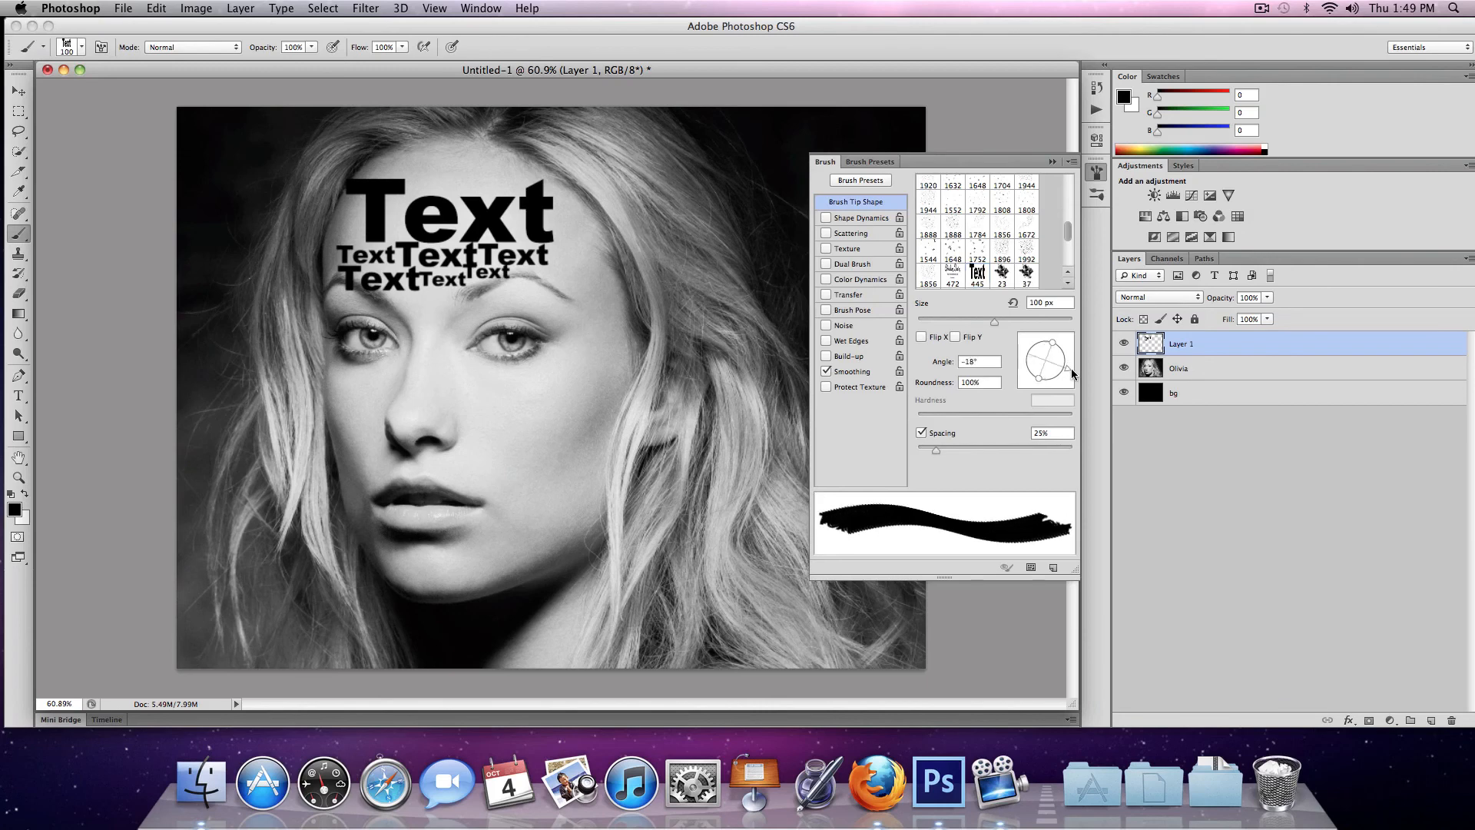
left_click(860, 219)
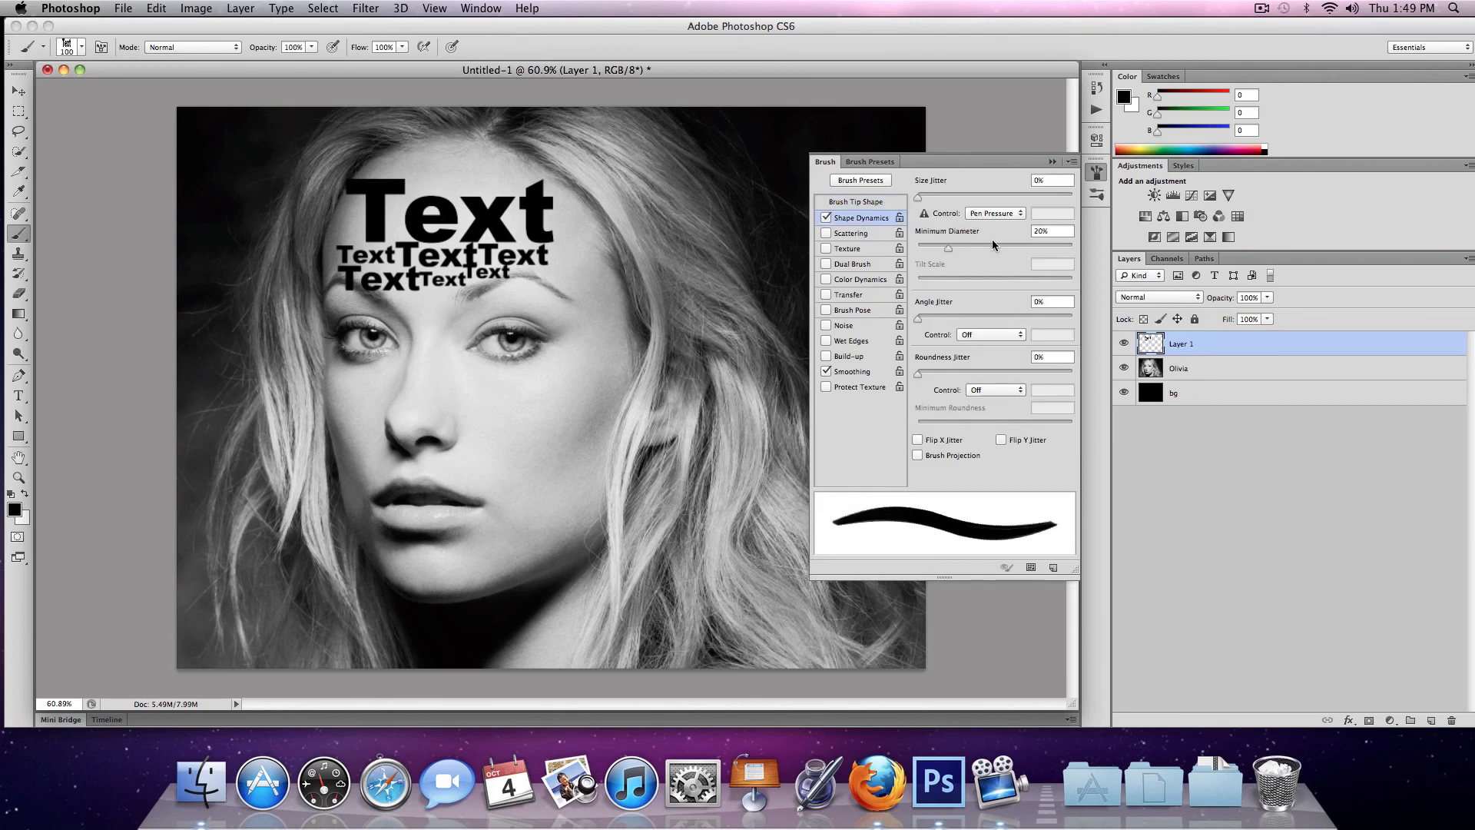
left_click_drag(919, 197, 991, 198)
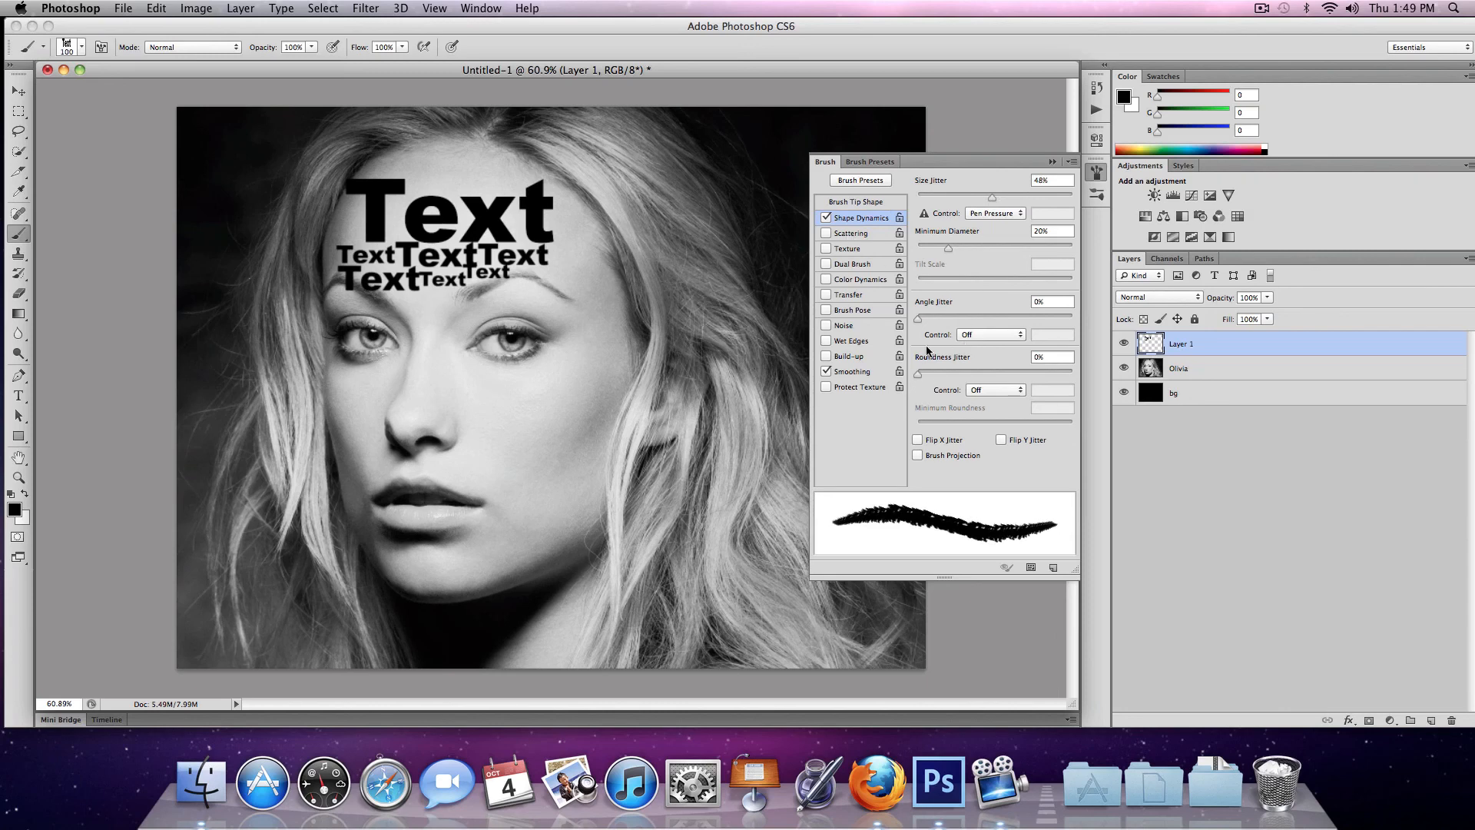
mouse_move(922, 321)
left_mouse_down()
mouse_move(1024, 319)
mouse_move(952, 321)
left_mouse_up()
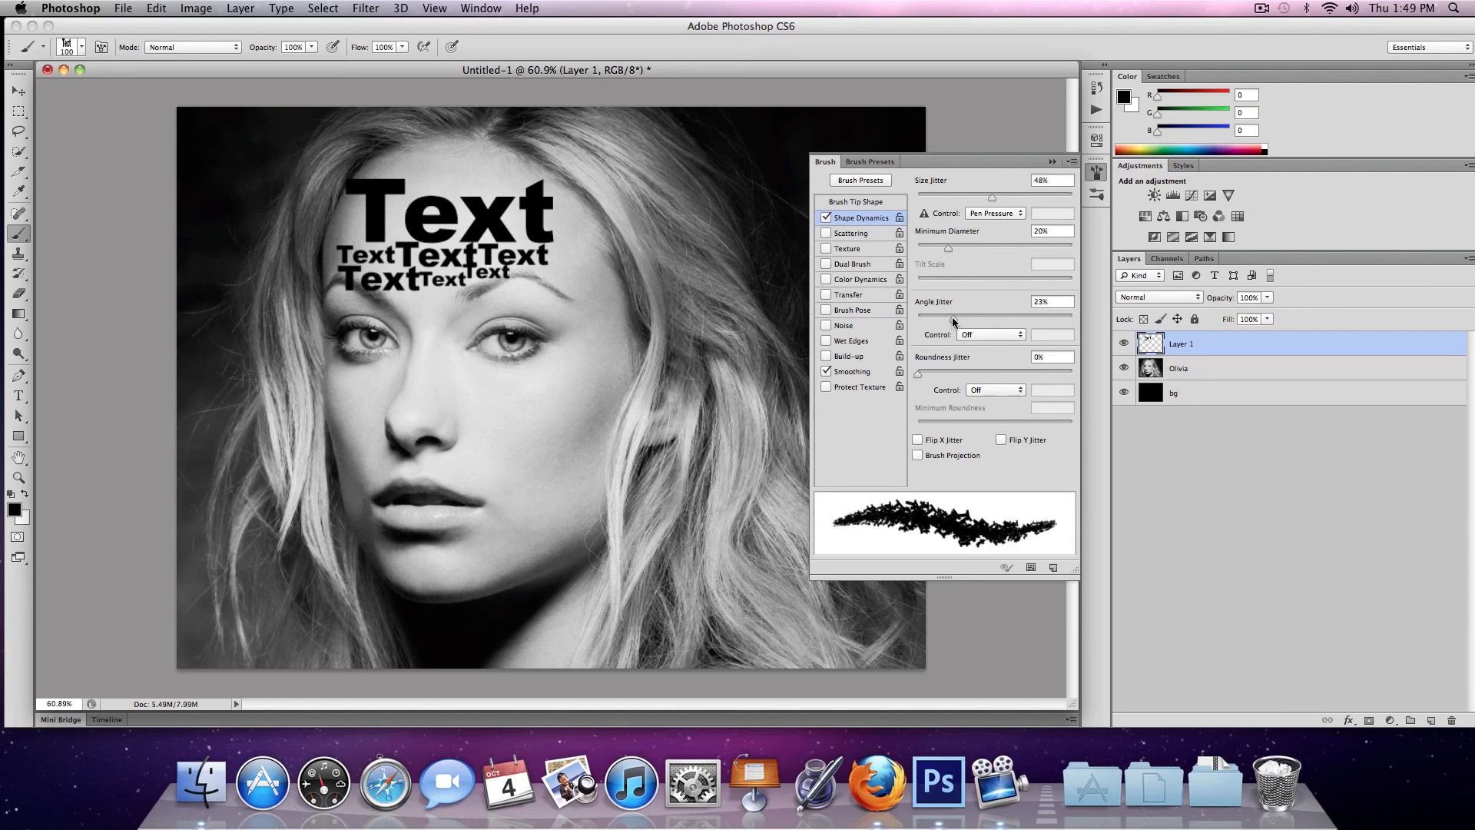
- Enable Scattering for the text brush and set the scatter amount to 1000%
left_click(826, 233)
left_click(858, 234)
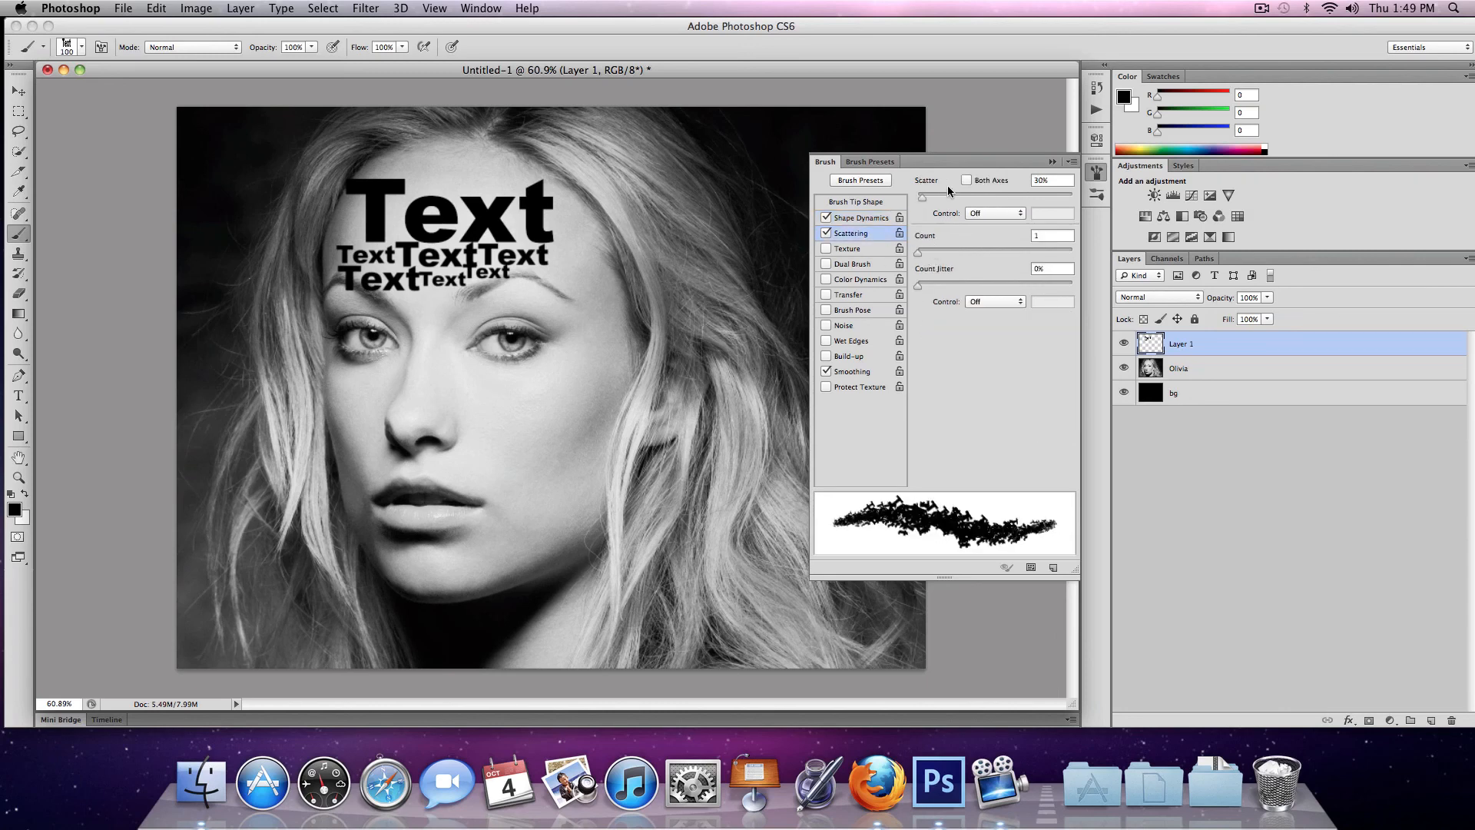
left_click_drag(922, 197, 1083, 202)
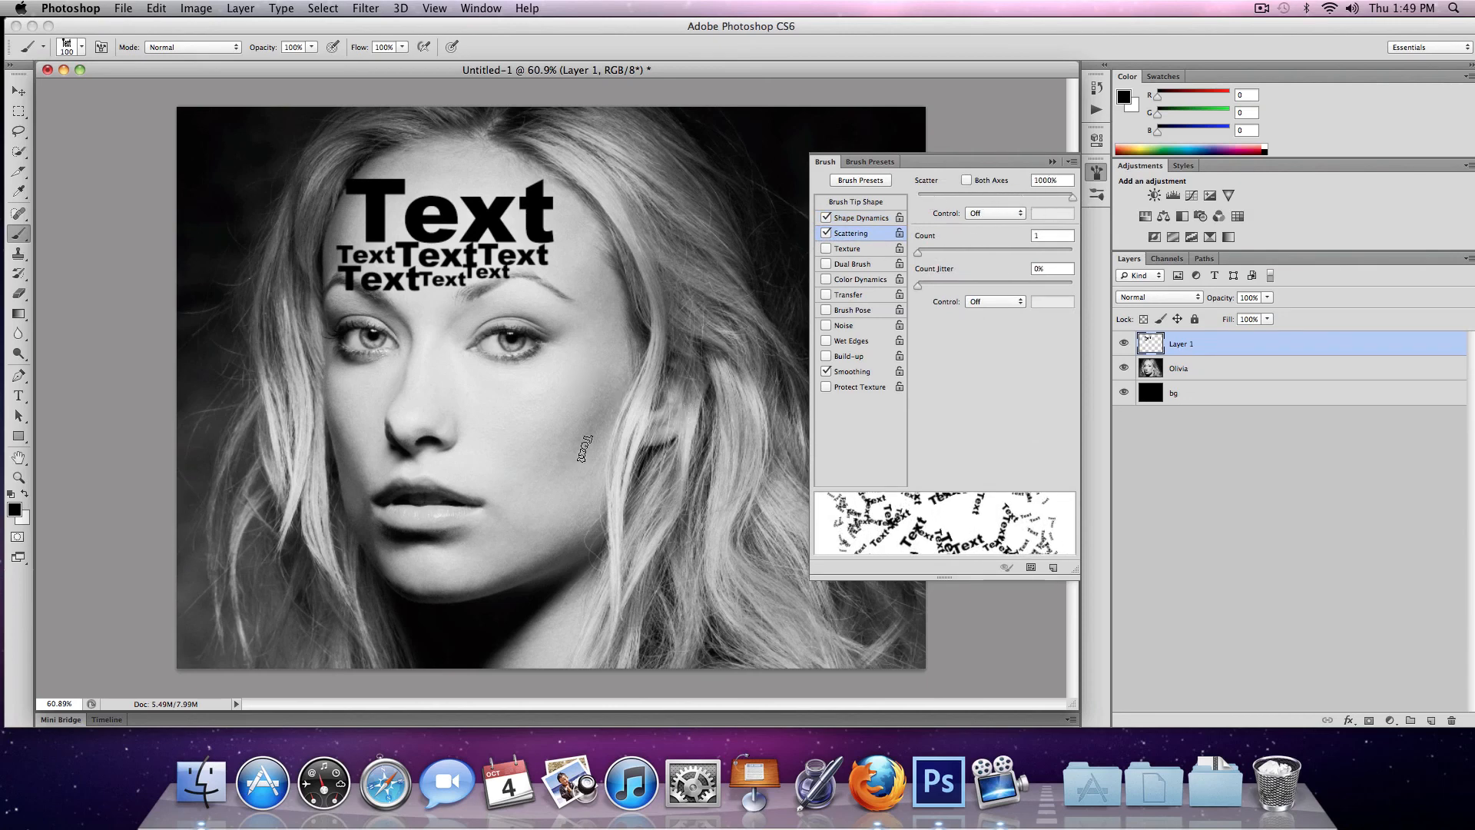
- Paint small scattered "Text" stamps with the 100 px brush over the eyes, nose and cheeks, undoing a misplaced stroke
mouse_move(585, 448)
left_mouse_down()
mouse_move(428, 408)
mouse_move(568, 399)
mouse_move(460, 420)
mouse_move(513, 472)
mouse_move(516, 370)
mouse_move(594, 325)
mouse_move(551, 290)
mouse_move(441, 344)
mouse_move(451, 379)
mouse_move(408, 413)
mouse_move(350, 430)
mouse_move(354, 400)
mouse_move(396, 370)
mouse_move(343, 468)
mouse_move(371, 441)
mouse_move(383, 464)
mouse_move(480, 492)
mouse_move(514, 534)
left_mouse_up()
key("super+z")
left_click(542, 400)
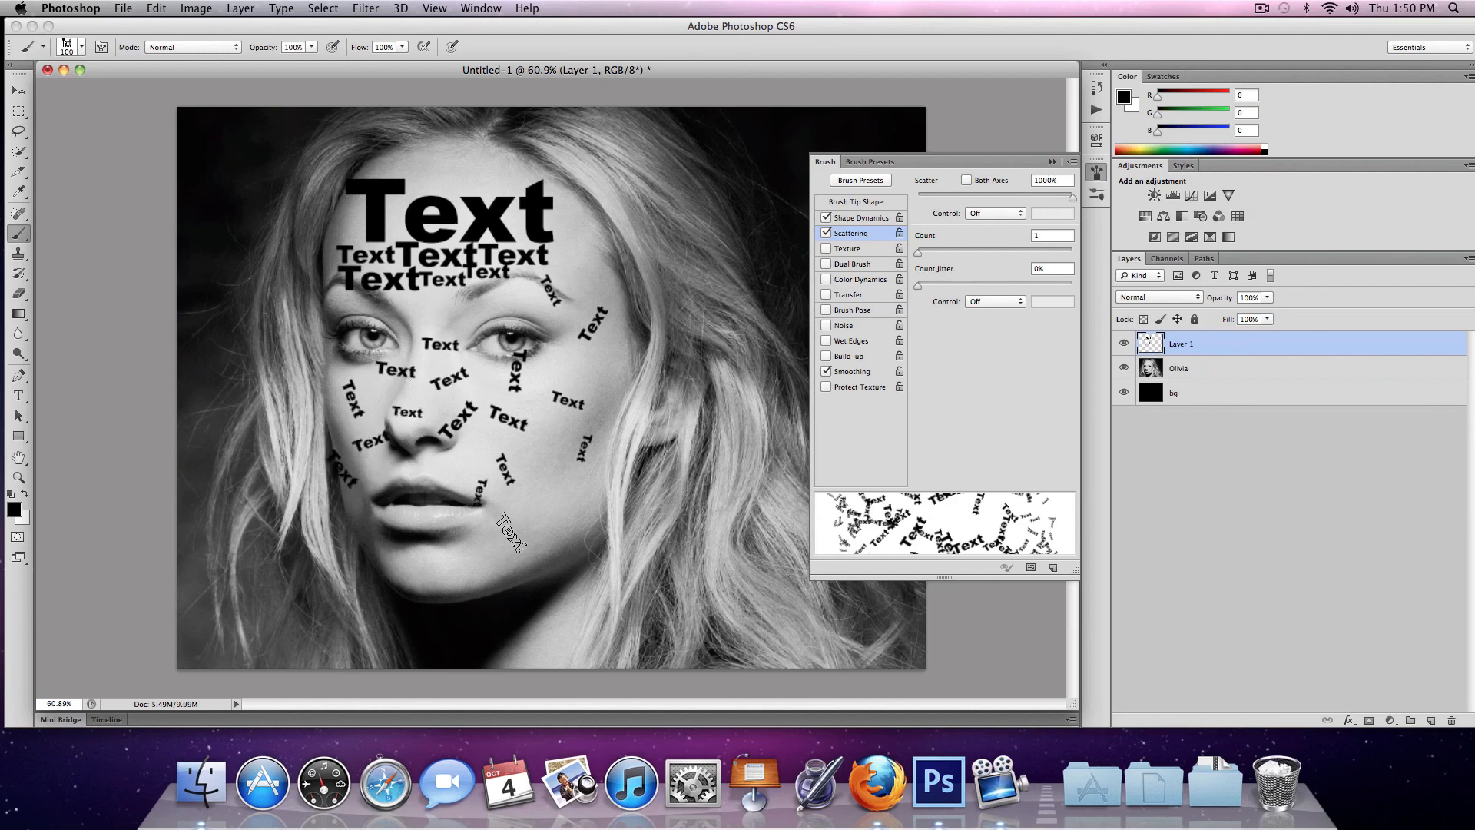
- Enlarge the text brush up to 250 px and stamp larger tilted words on the chin, cheek, temple and hairline
key("bracketright")
key("bracketright")
key("bracketright")
key("bracketright")
key("bracketright")
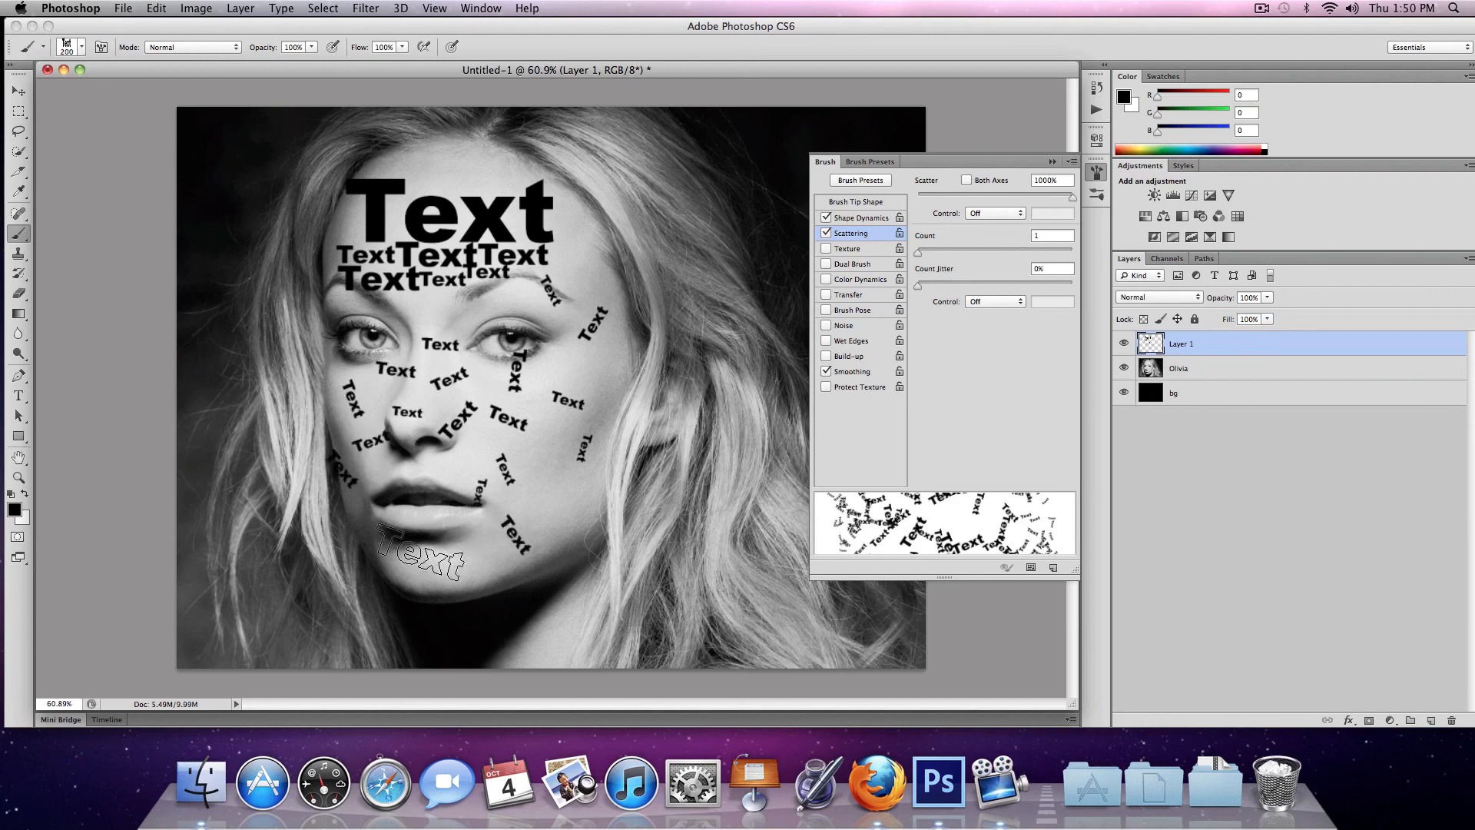
left_click(420, 551)
left_click(567, 497)
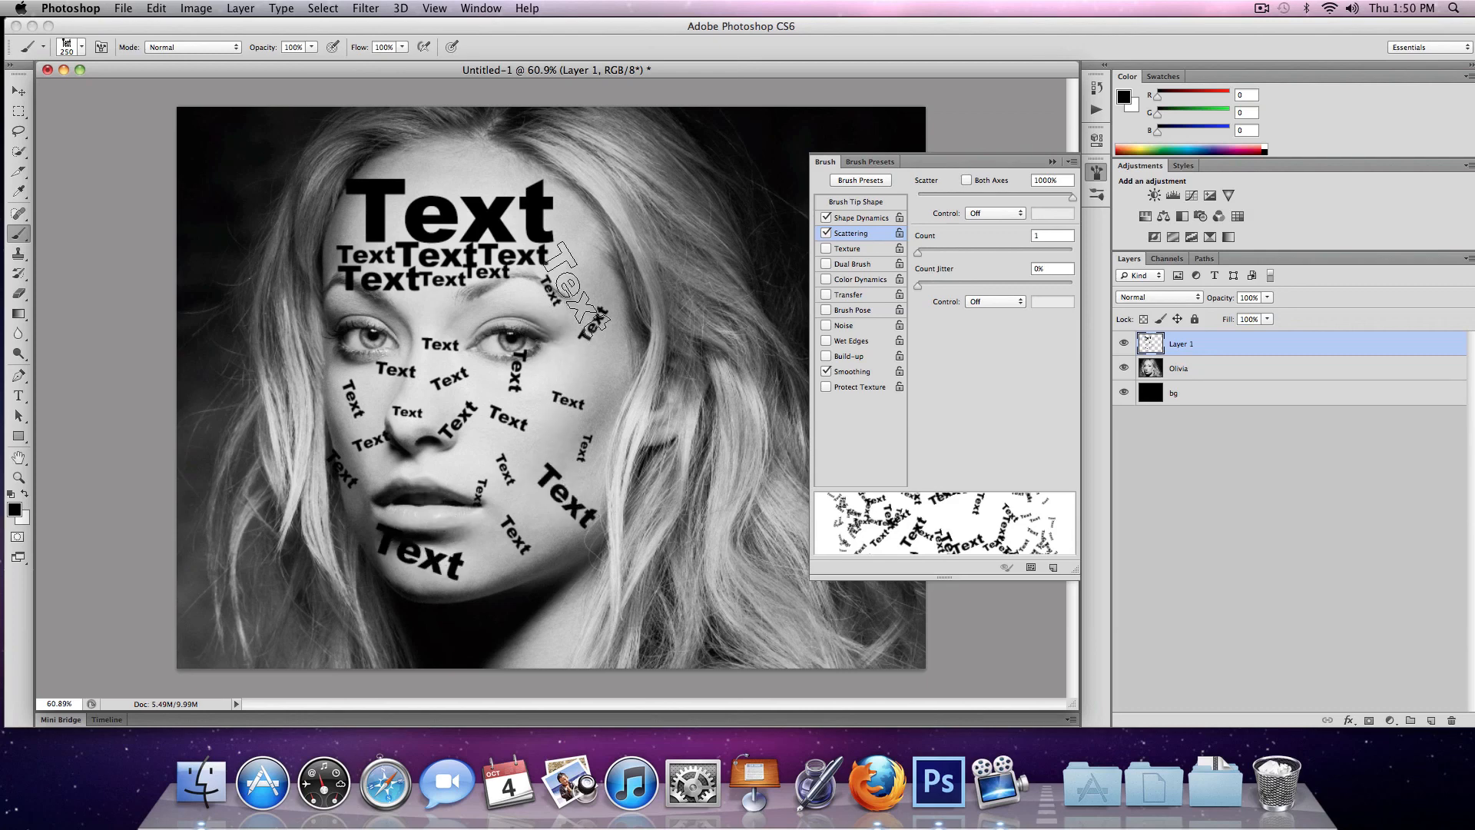
left_click(586, 277)
left_click(441, 159)
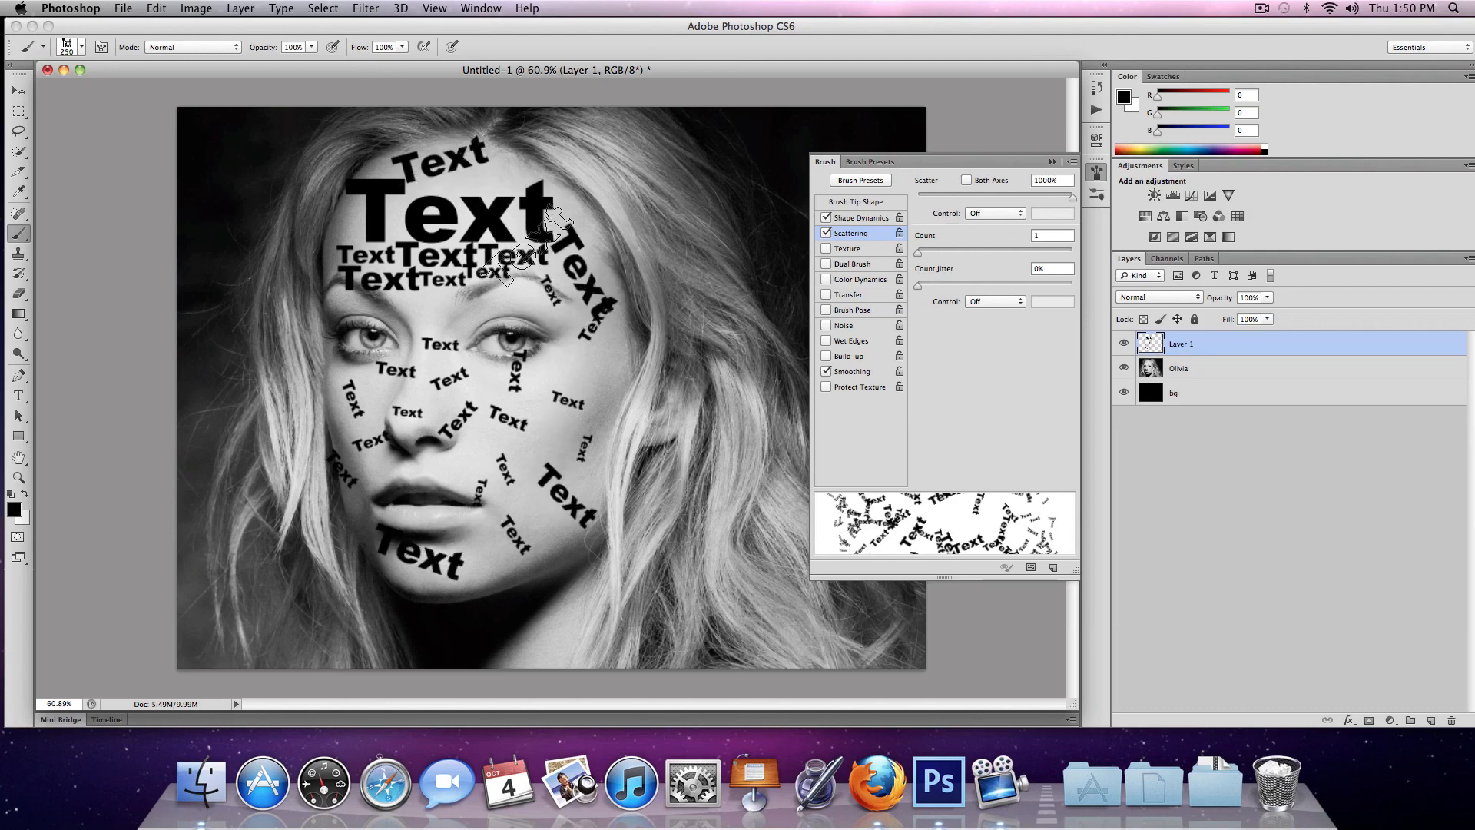
key("F5")
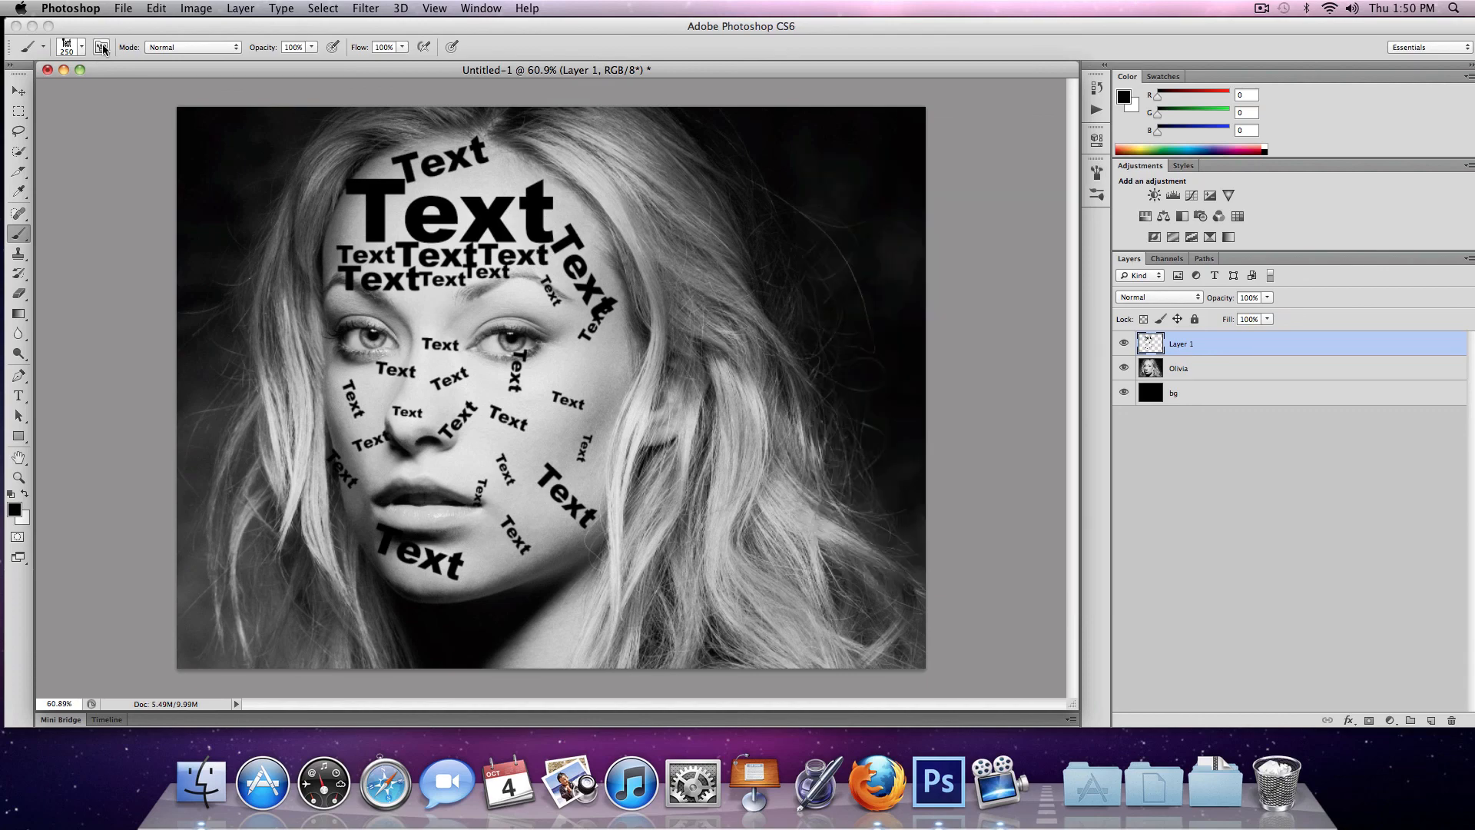
key("F5")
- Copy the Olivia photo within Layer 1's lettering onto a new layer, hiding Layer 1 and deleting it
left_click(1150, 344, "super")
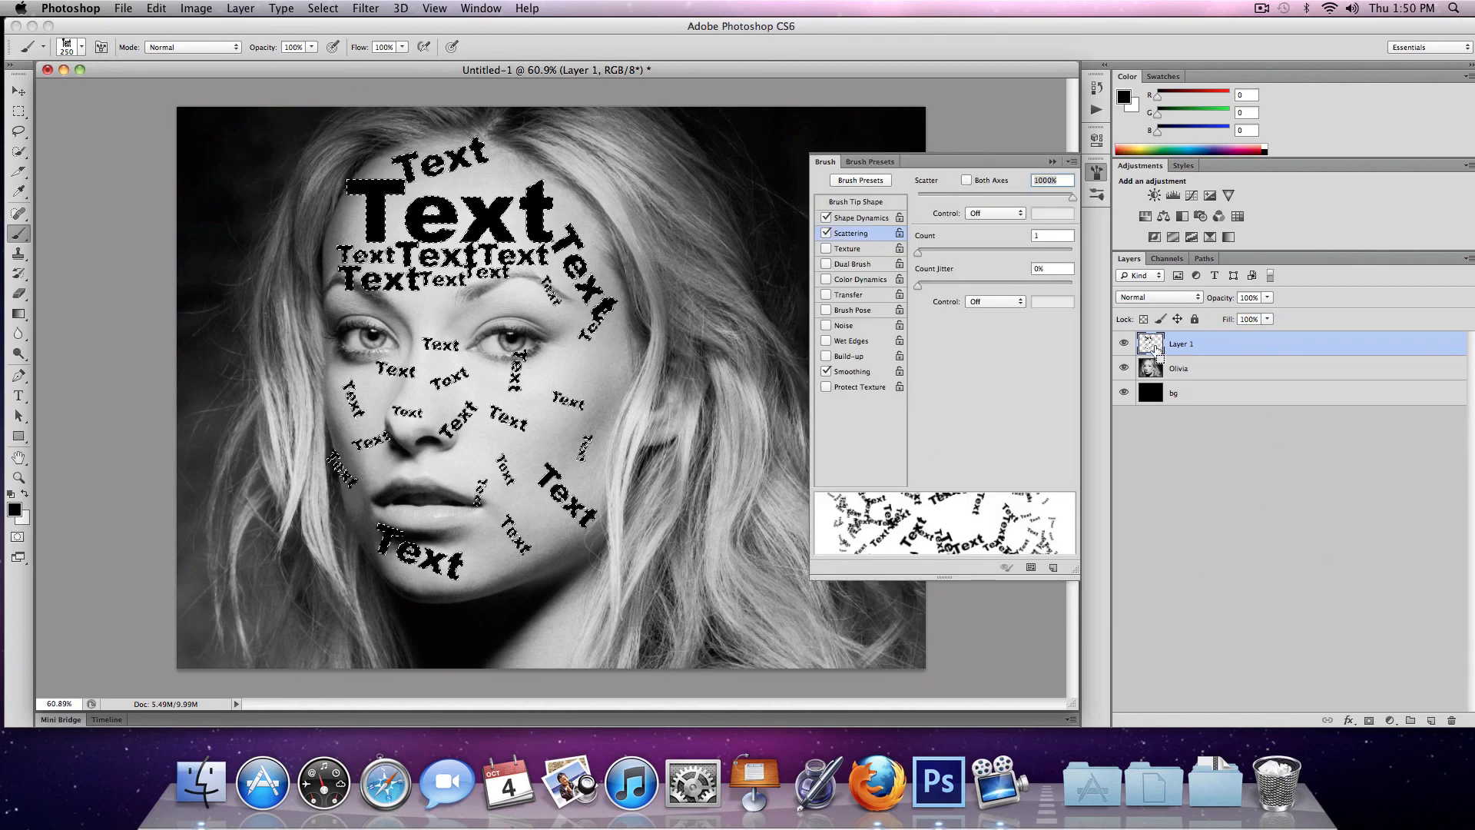
left_click(1124, 343)
left_click(1152, 370)
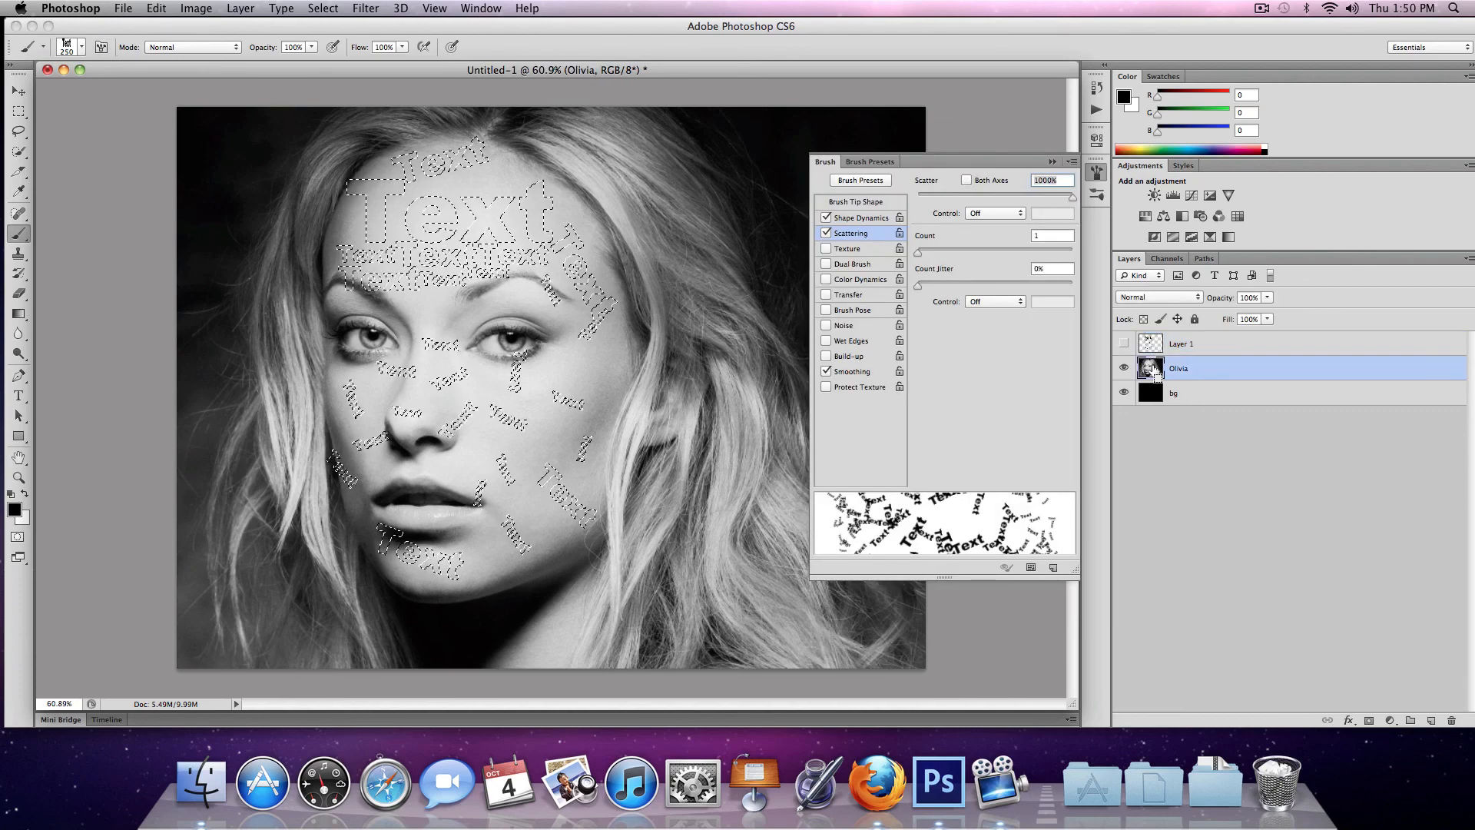
key("super+j")
left_click_drag(1185, 347, 1452, 720)
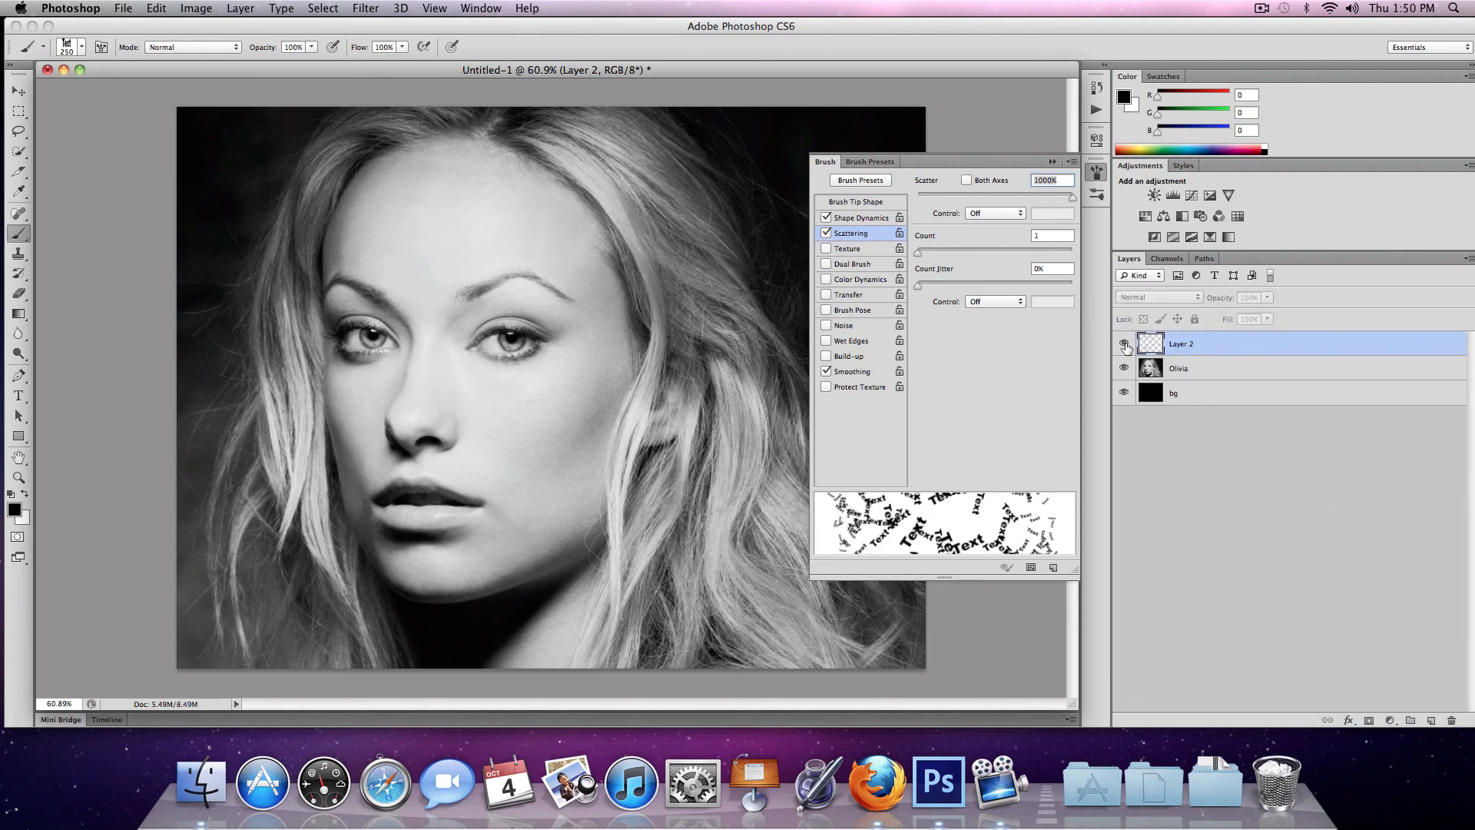
- Examine the photo-filled lettering against the black background by toggling the visibility of Layer 2 and Olivia, and collapse the brush settings
left_click(1124, 368)
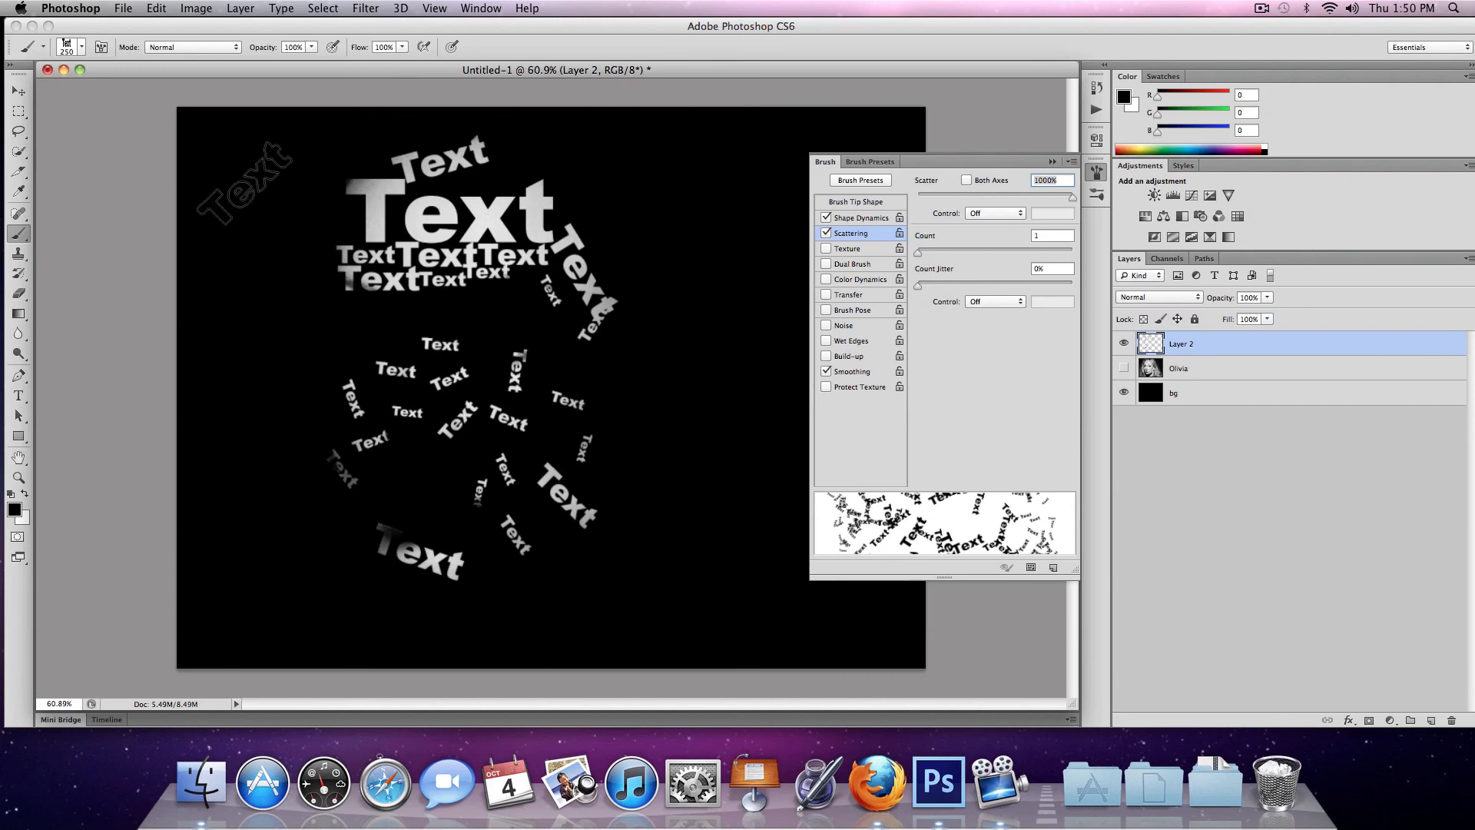
left_click(1123, 345)
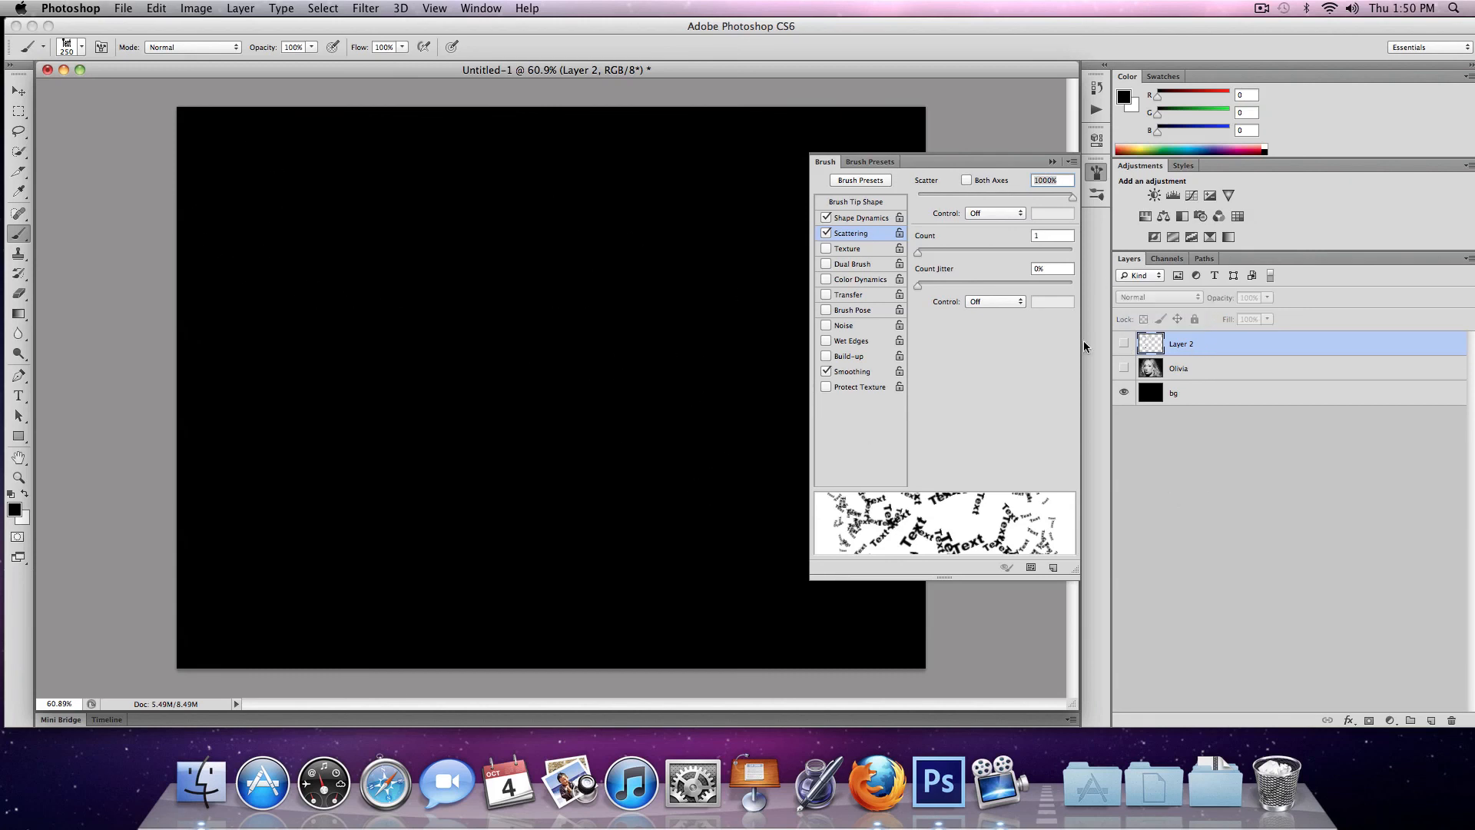
left_click(1126, 345)
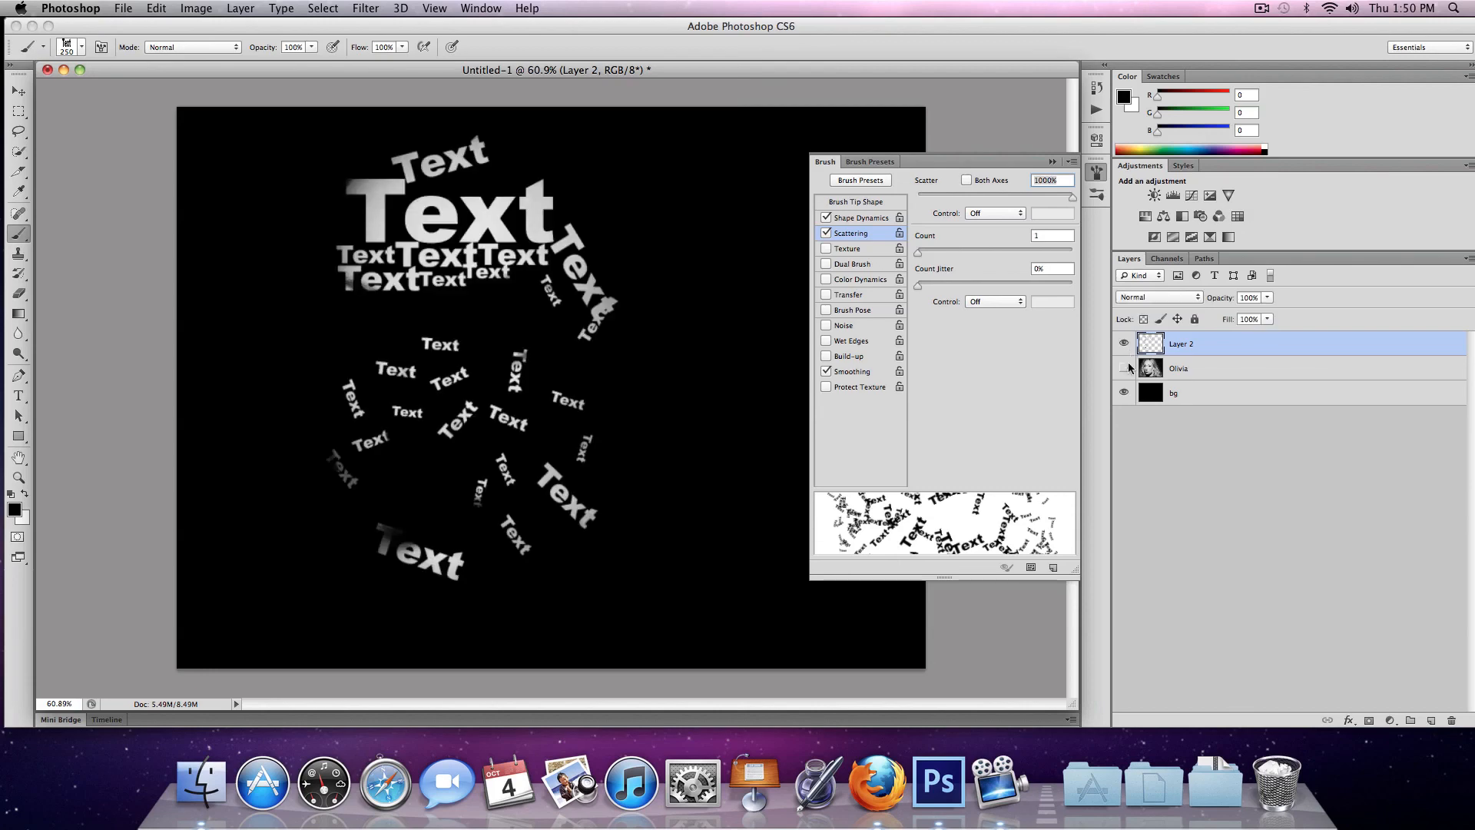
left_click(1126, 369)
left_click(1126, 346)
left_click(1125, 345)
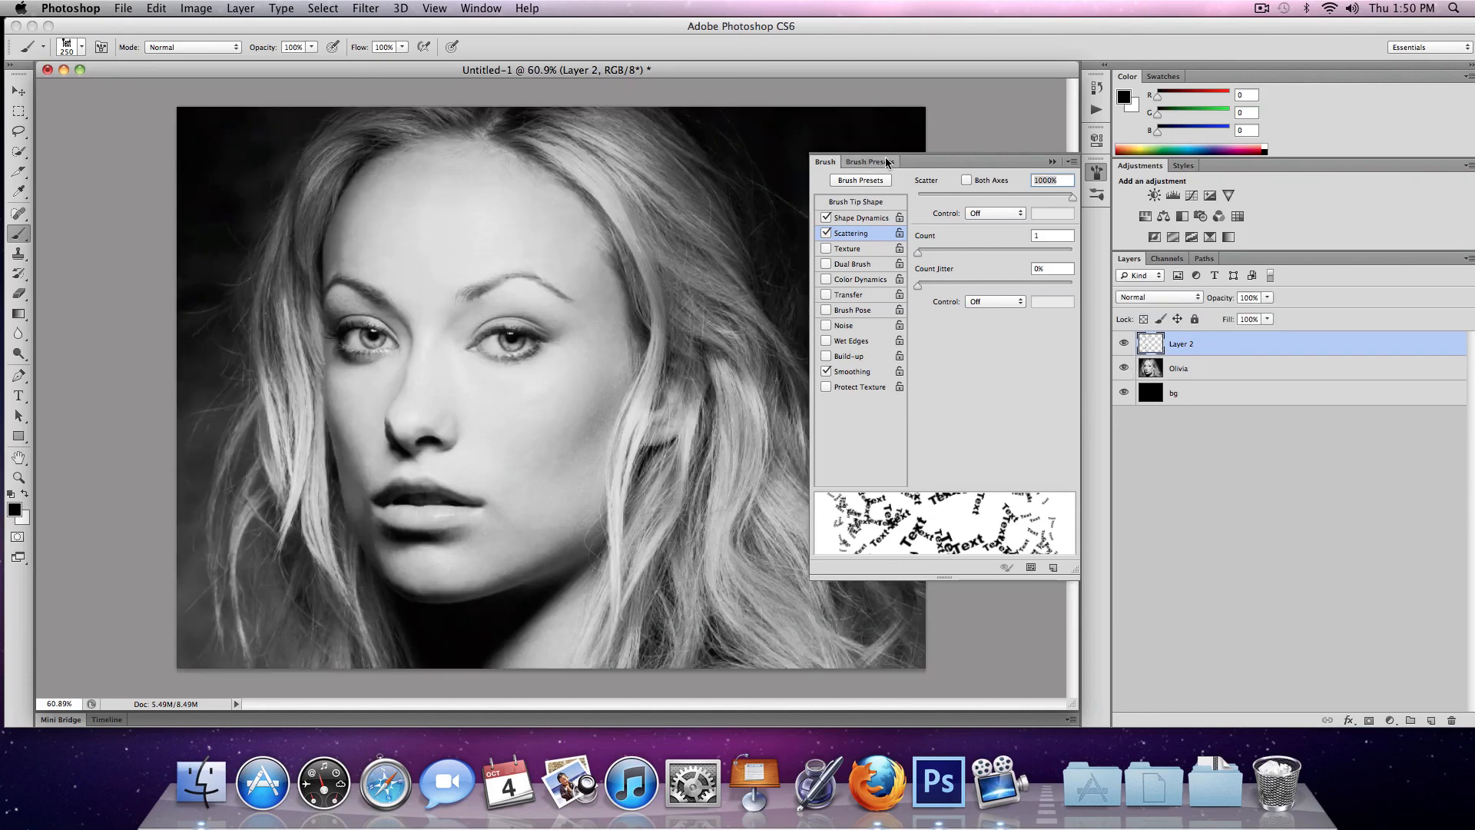
left_click(1052, 162)
left_click(1124, 371)
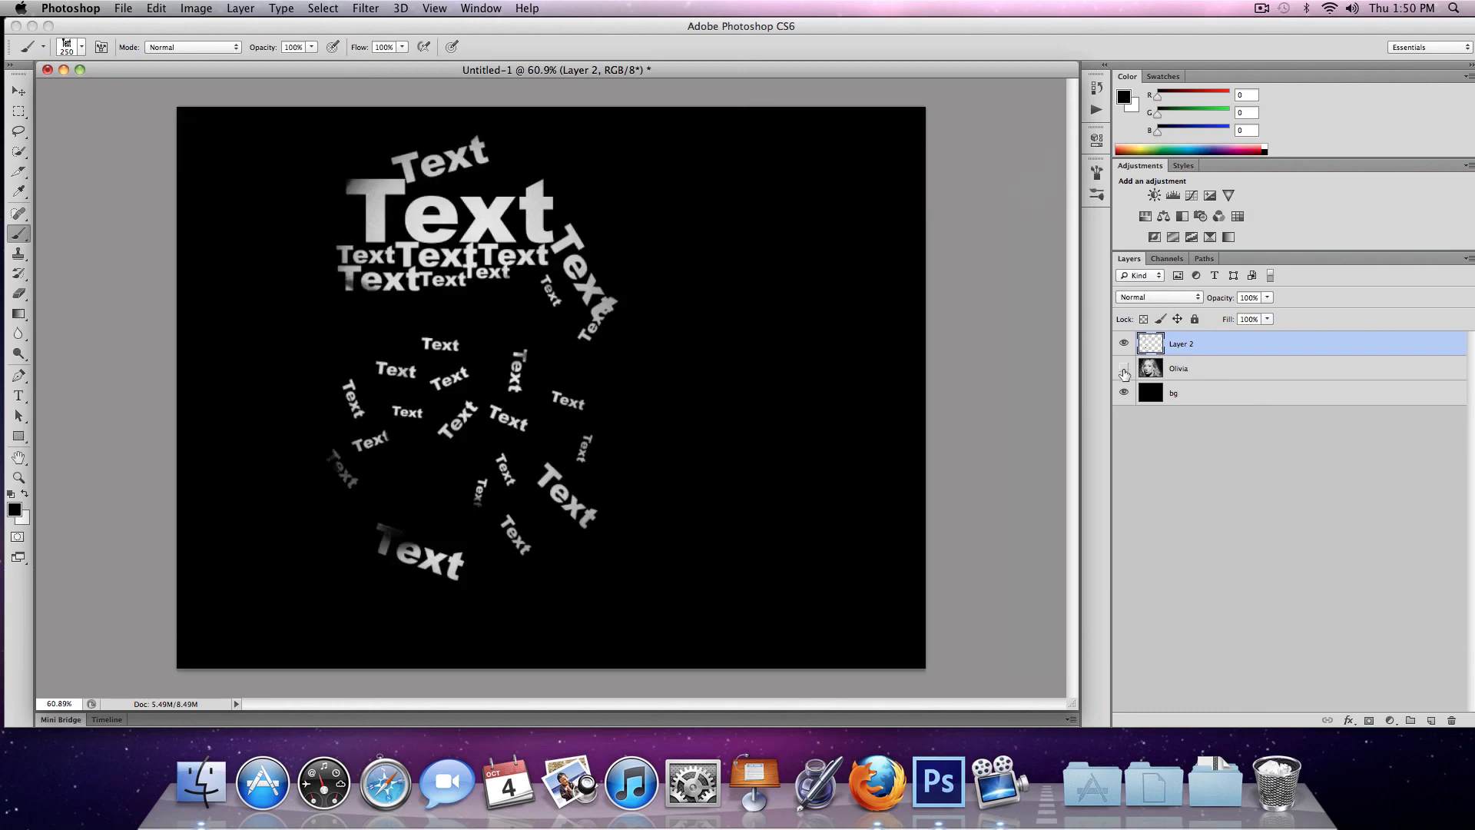
left_click(1124, 372)
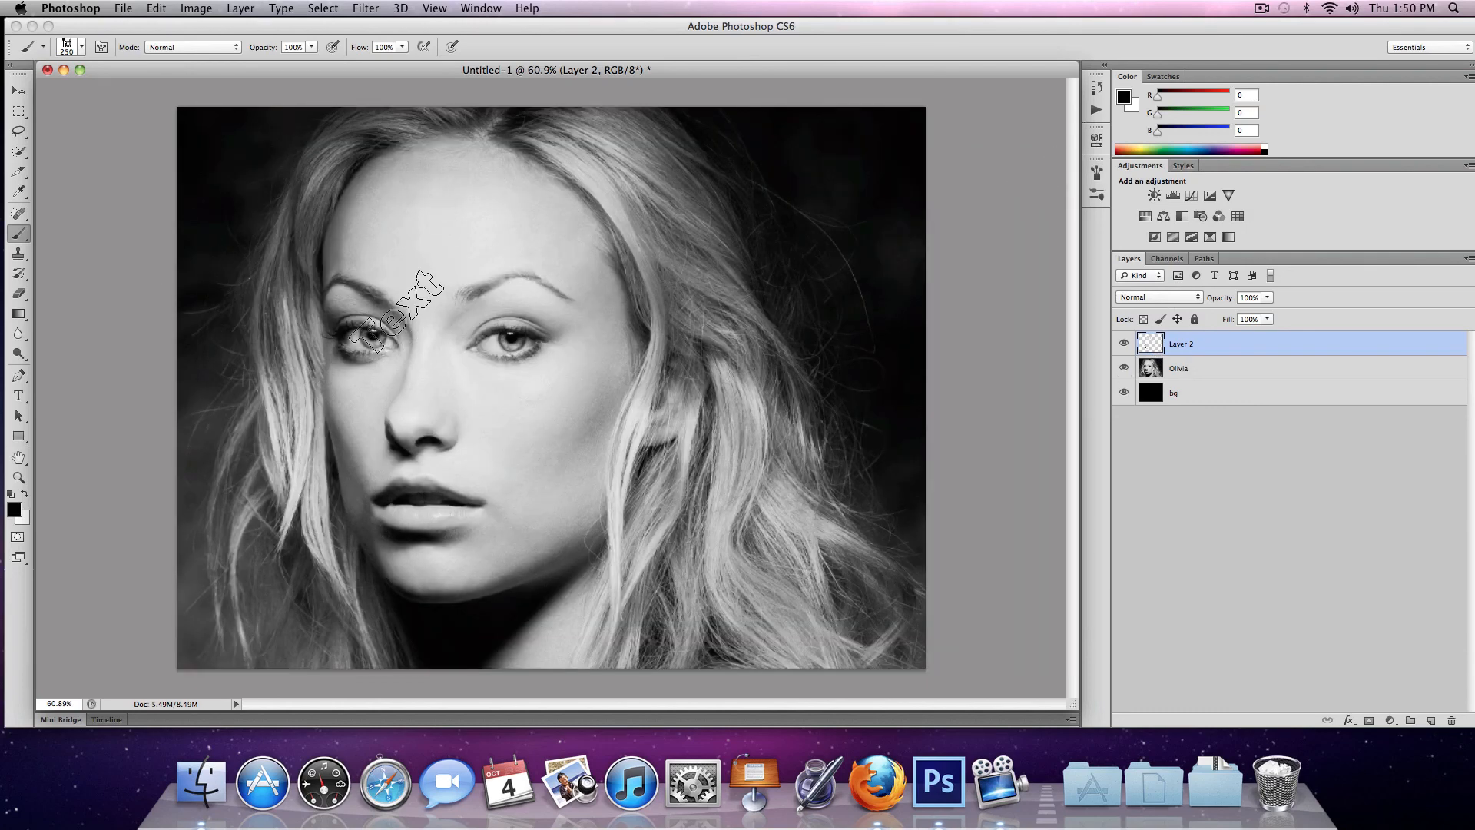